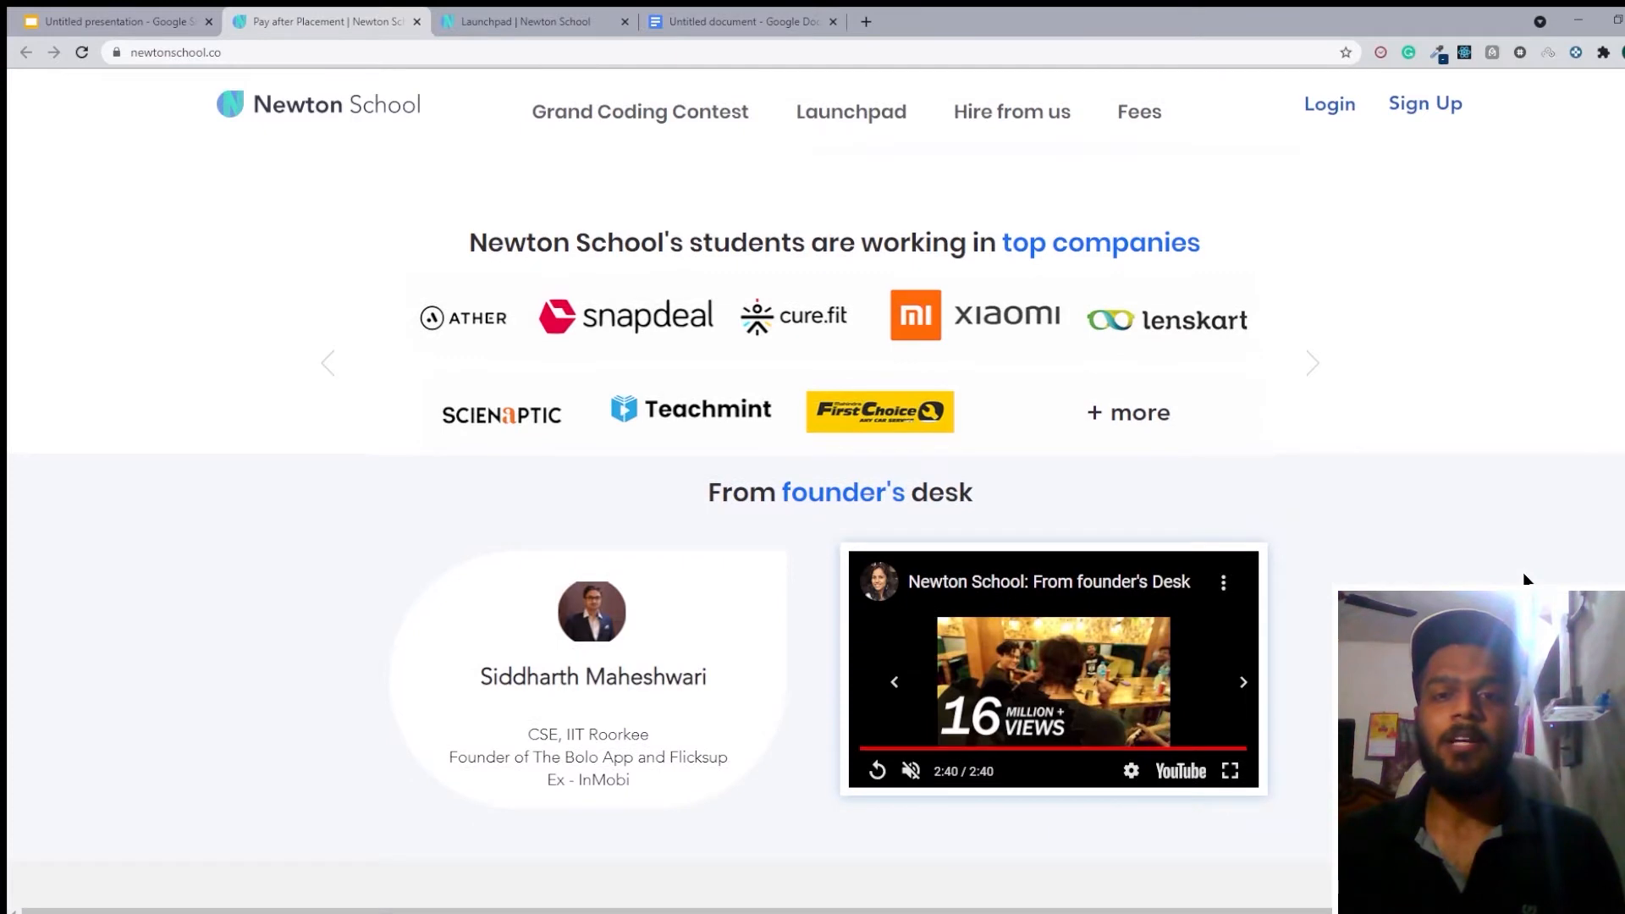
# Look through the Newton School homepage, covering its teaching approach, courses, mentors, student testimonials and application process.
pyautogui.scroll(-2, 1522, 572)
pyautogui.scroll(-2, 1522, 572)
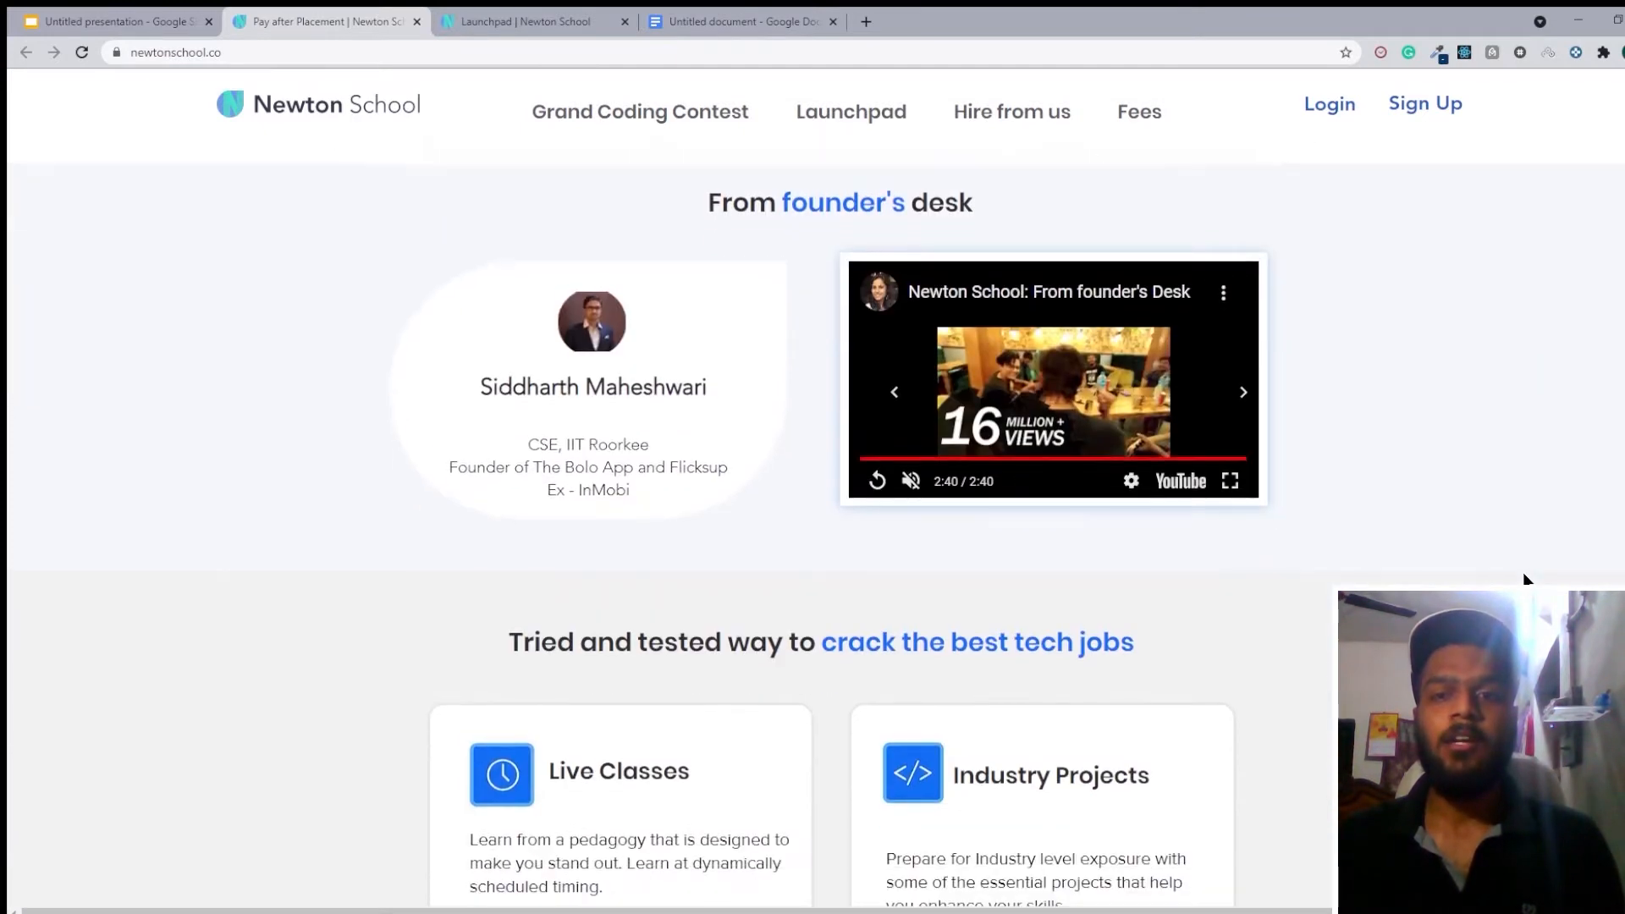
pyautogui.scroll(-2, 1522, 572)
pyautogui.scroll(-2, 1522, 572)
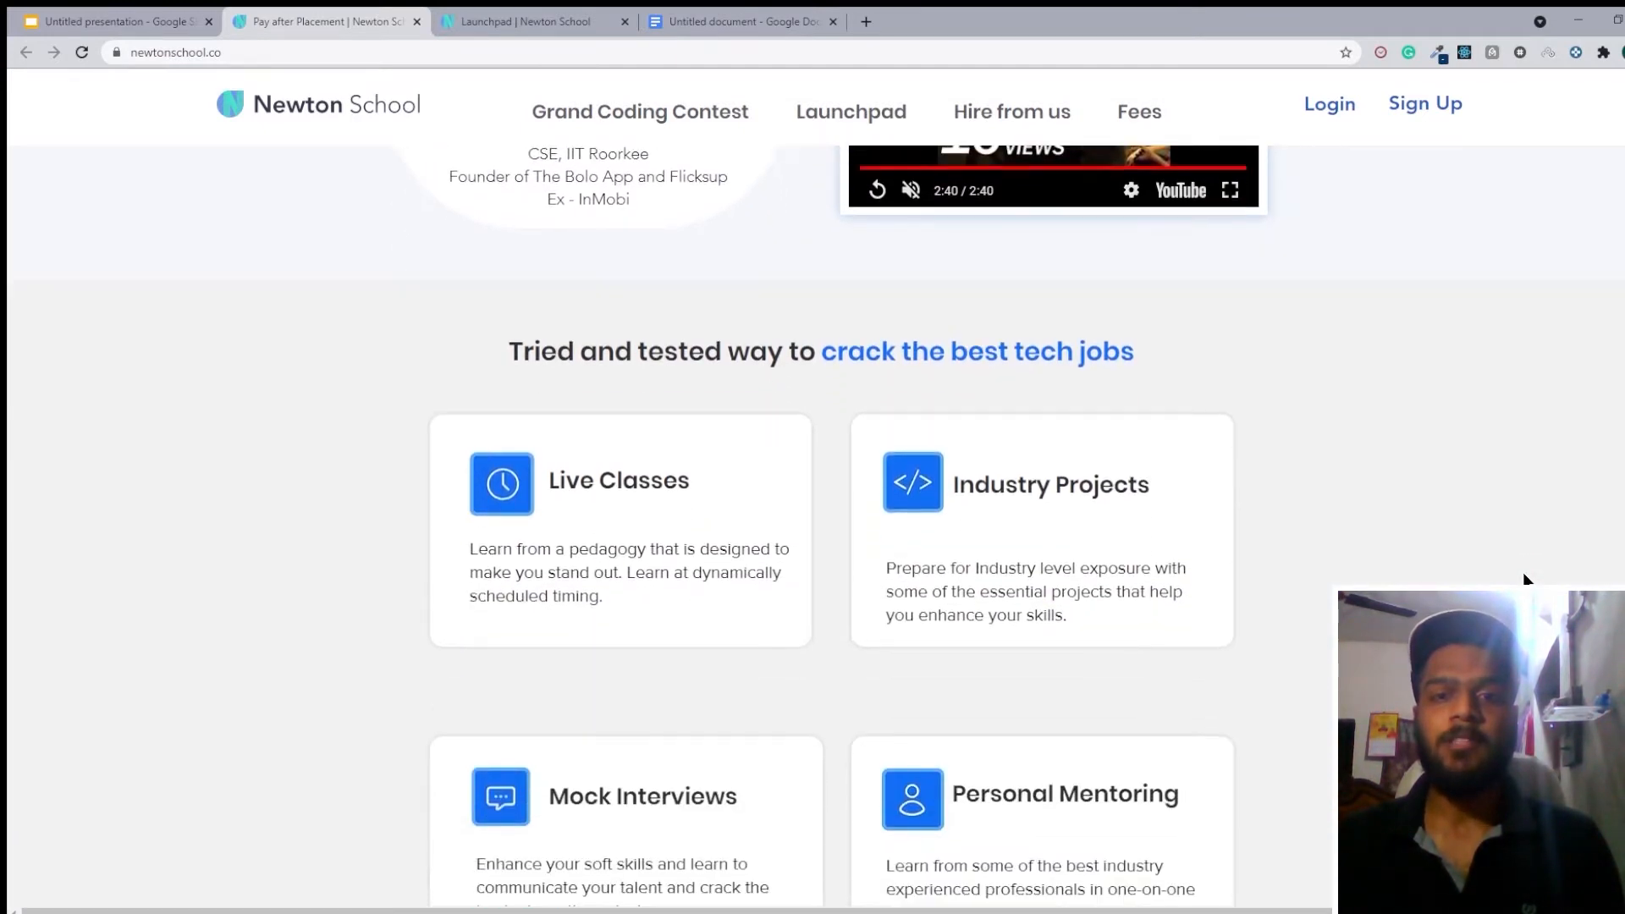
pyautogui.scroll(-2, 1523, 572)
pyautogui.scroll(-2, 1522, 573)
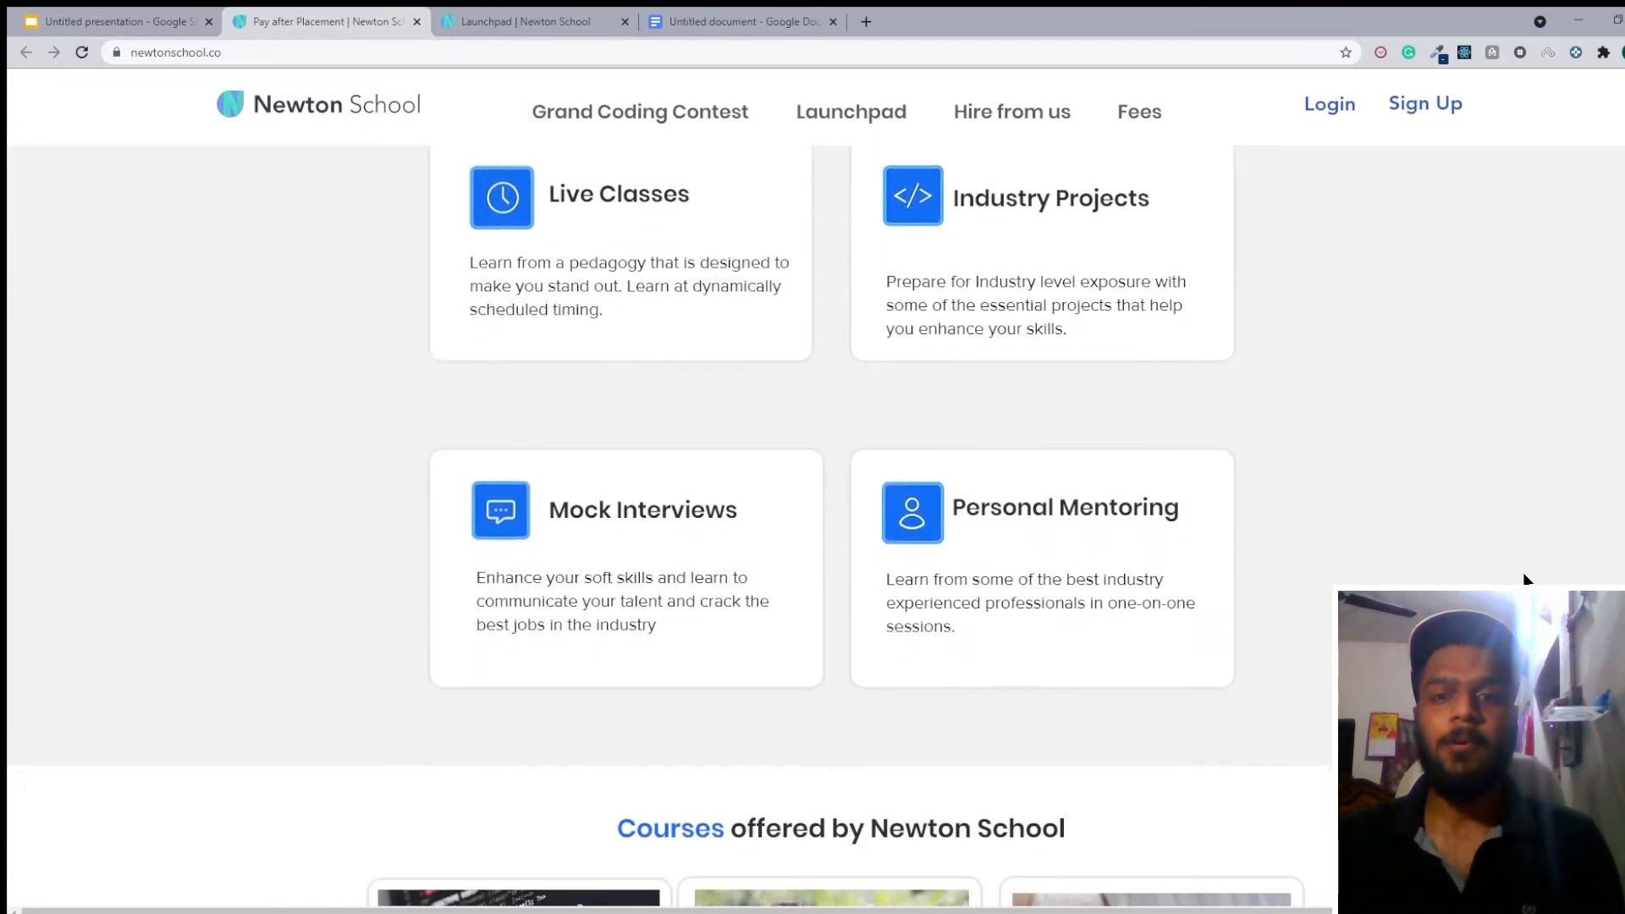
pyautogui.scroll(-4, 1522, 572)
pyautogui.scroll(-2, 1522, 572)
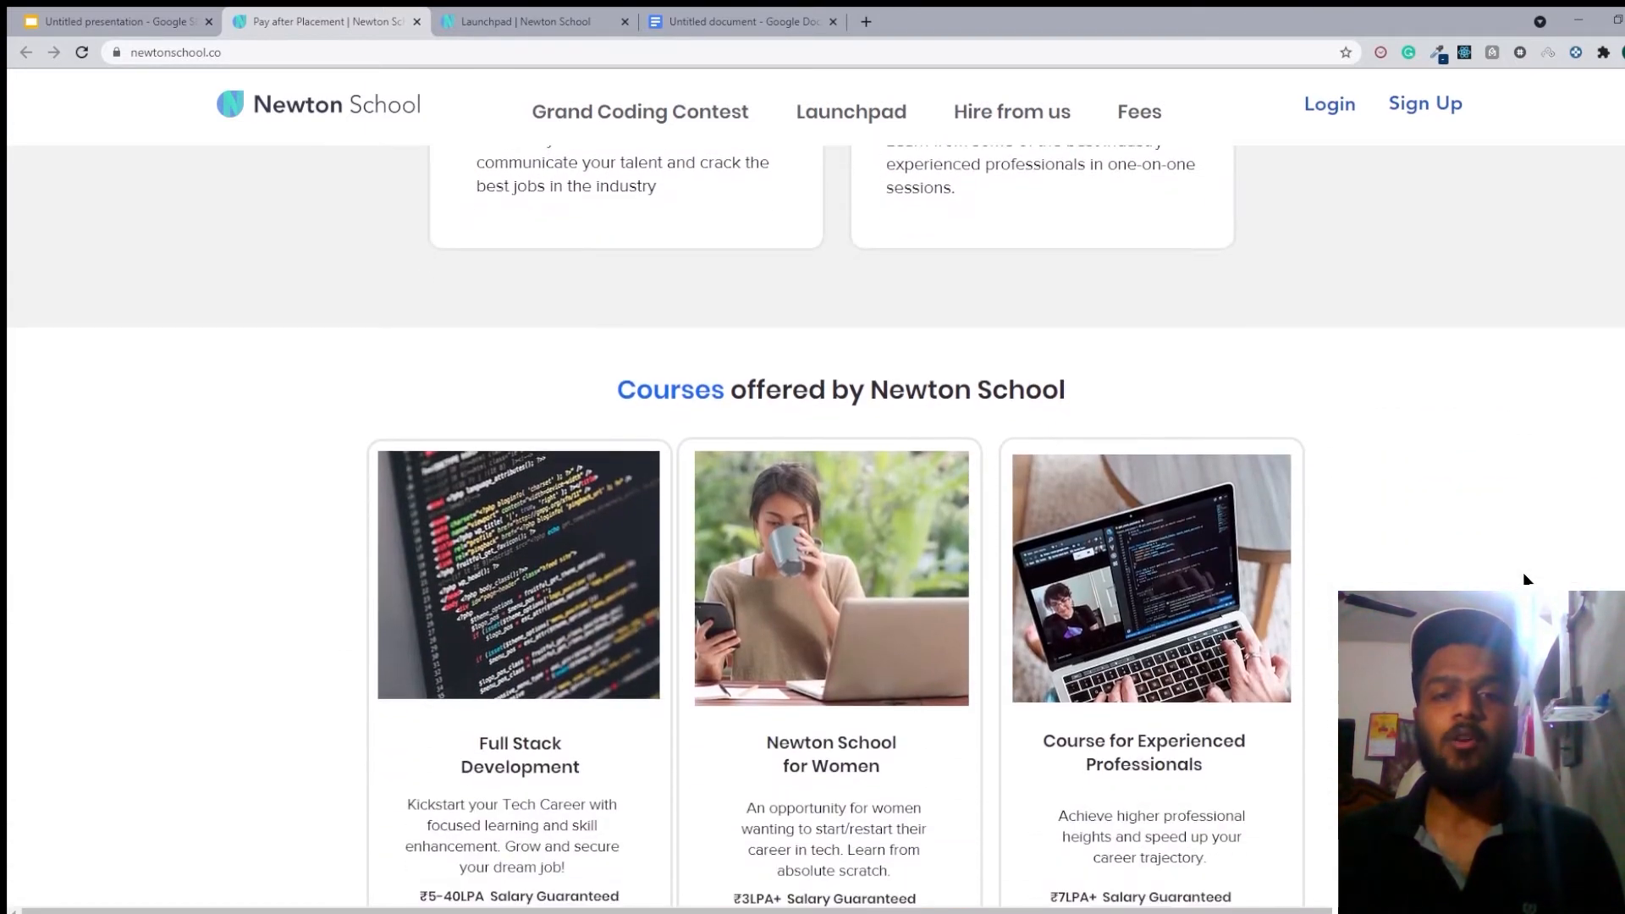
pyautogui.scroll(-3, 1523, 572)
pyautogui.scroll(-2, 1524, 578)
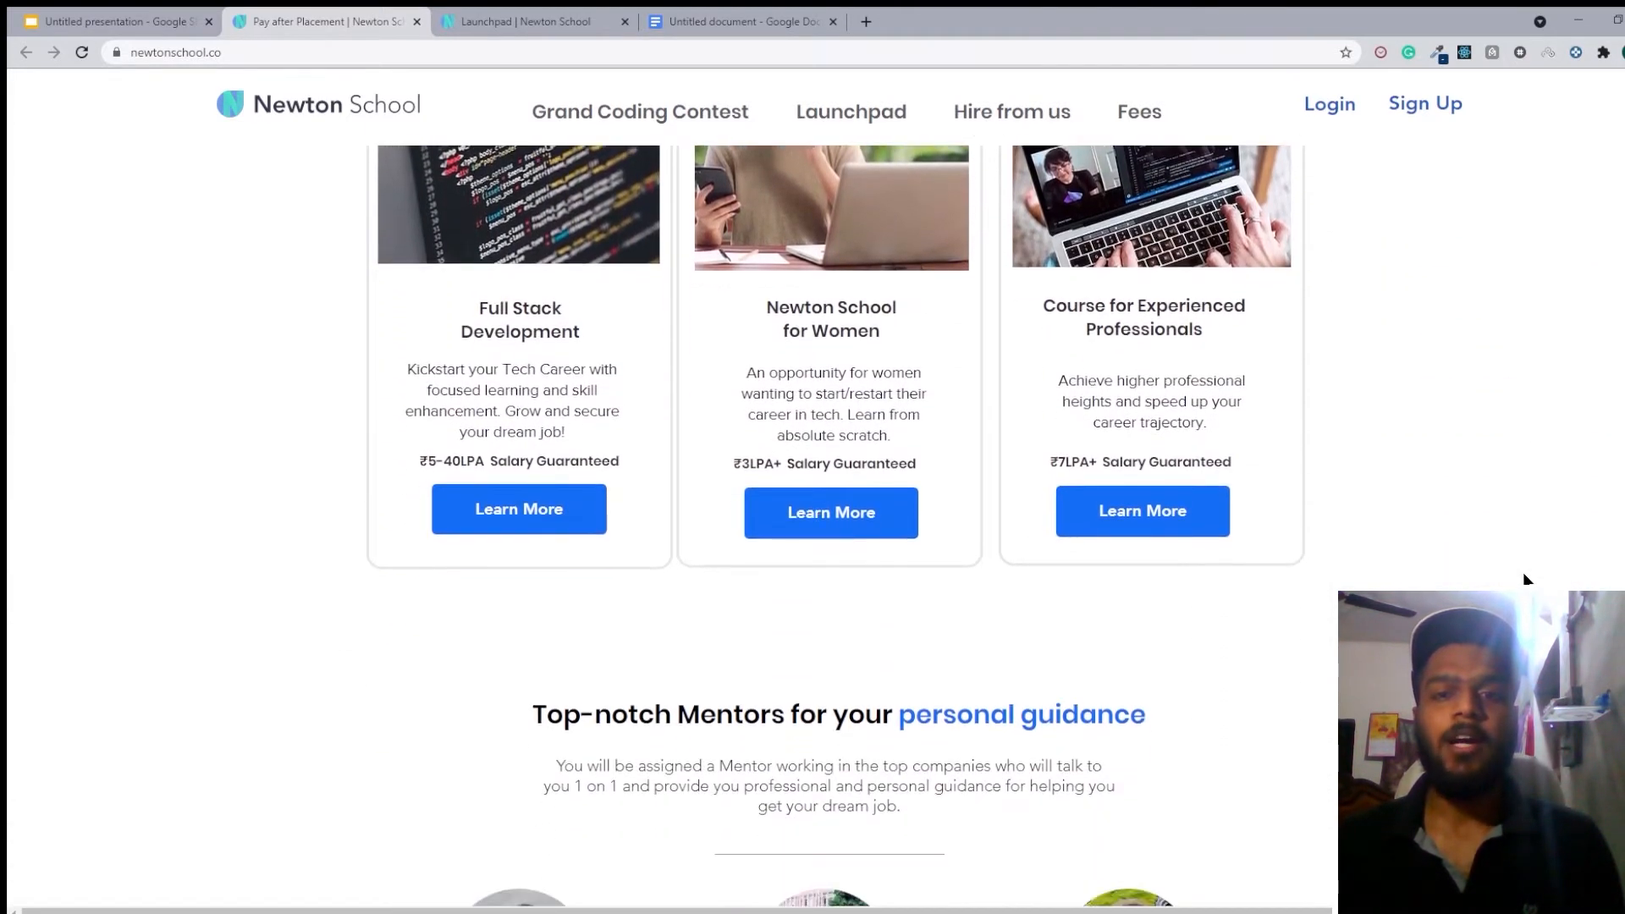
pyautogui.scroll(-3, 1524, 579)
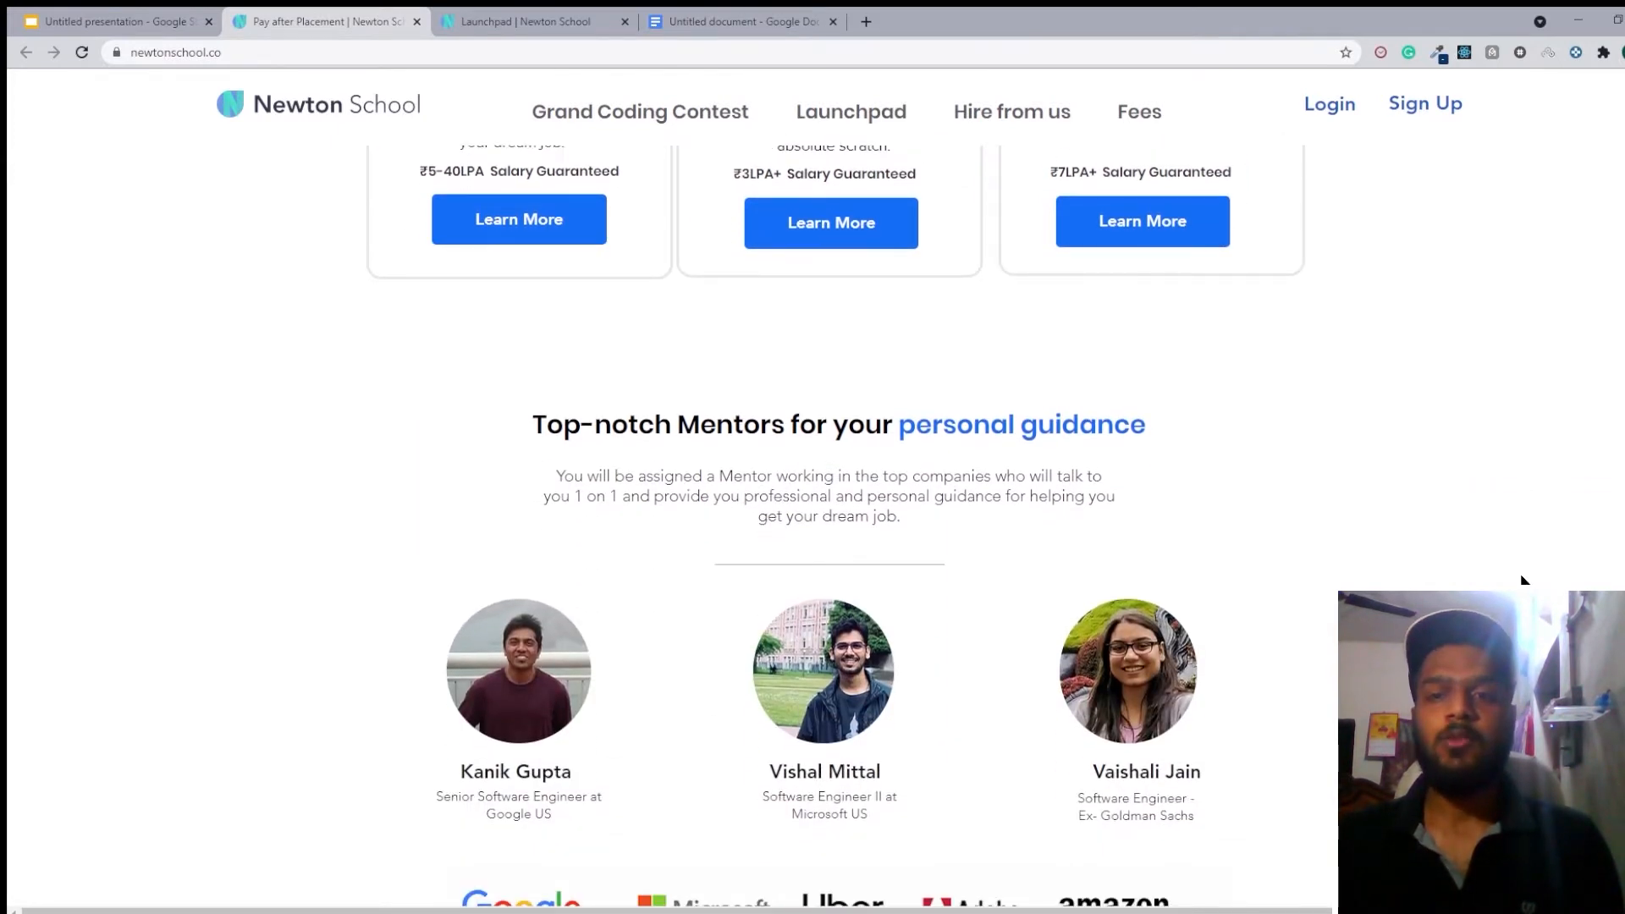
pyautogui.scroll(-3, 1524, 579)
pyautogui.scroll(-2, 1524, 579)
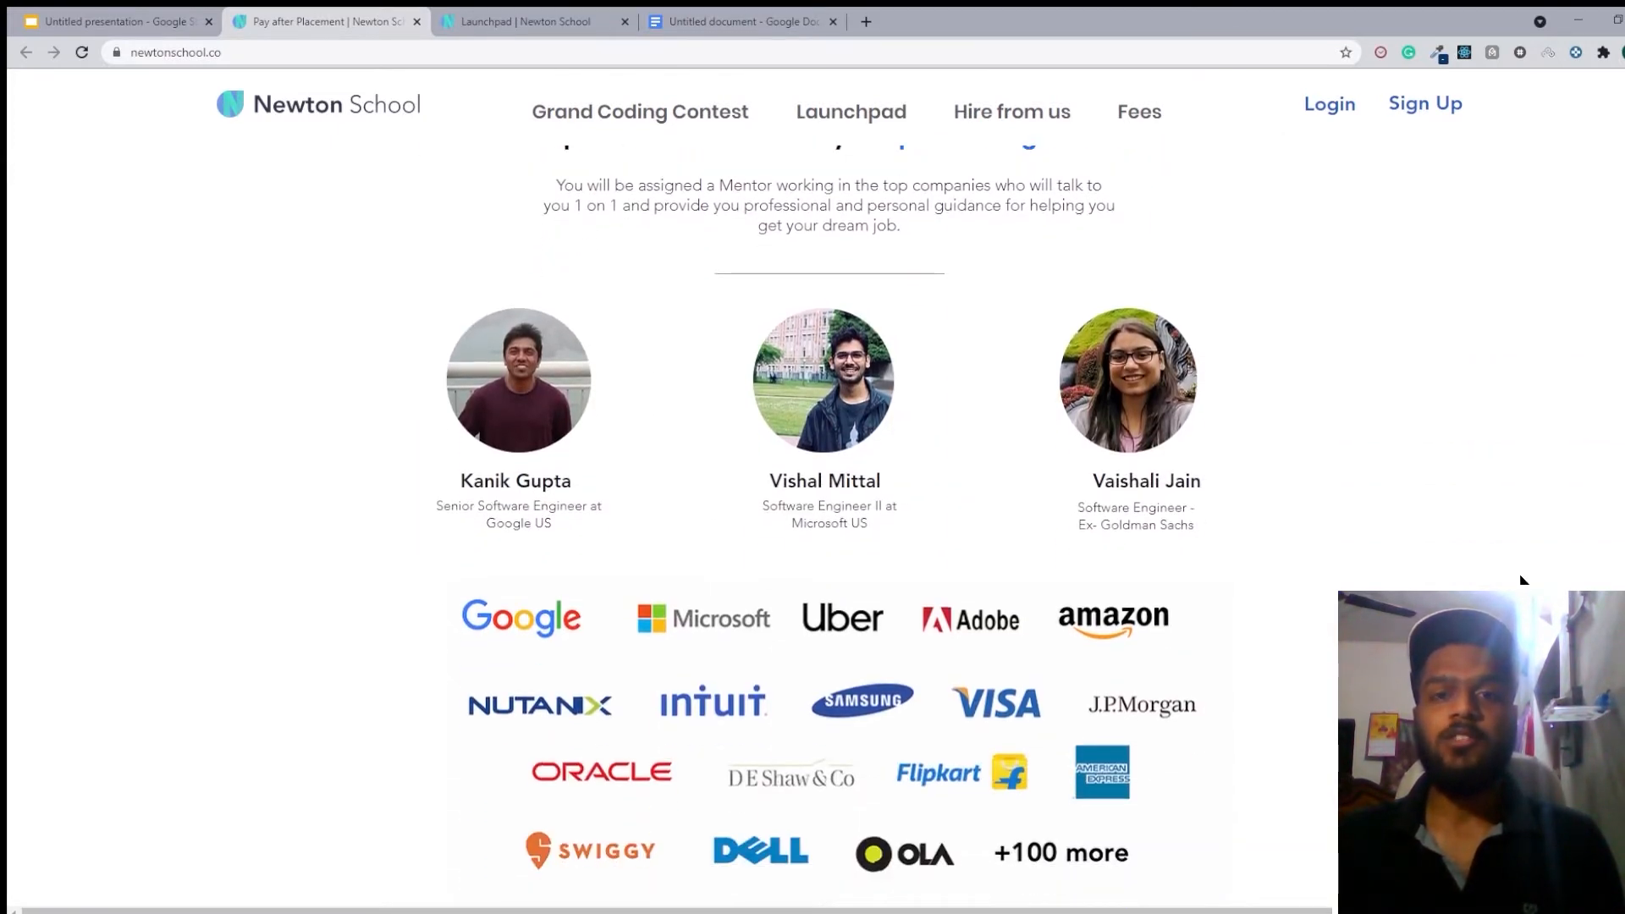
pyautogui.scroll(-4, 1524, 580)
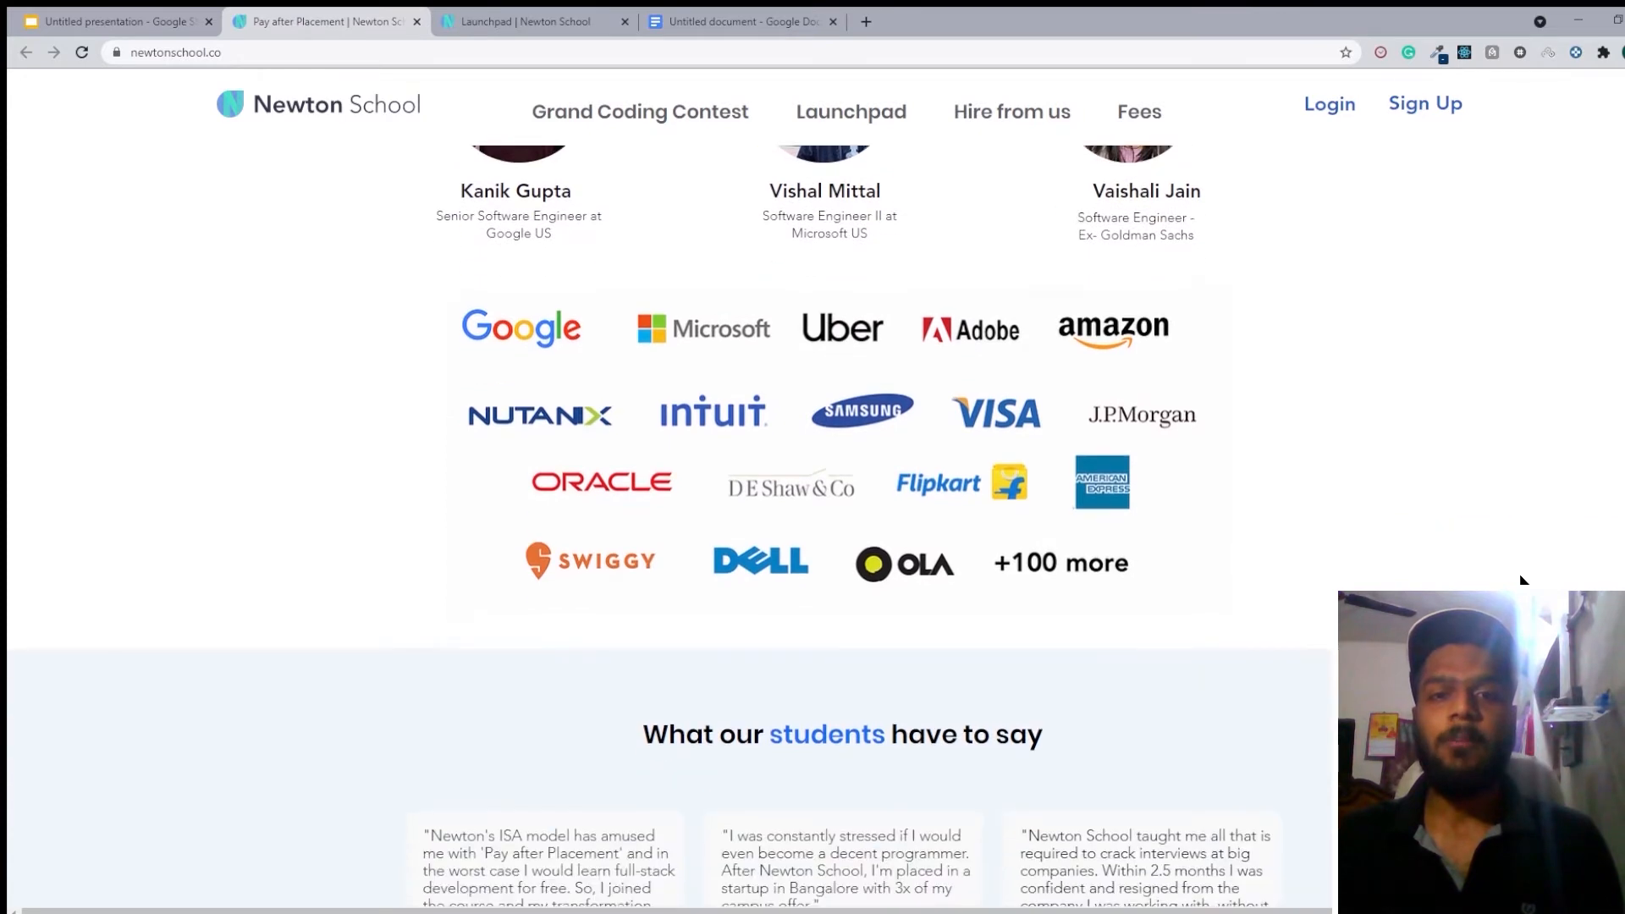
pyautogui.scroll(-8, 1521, 579)
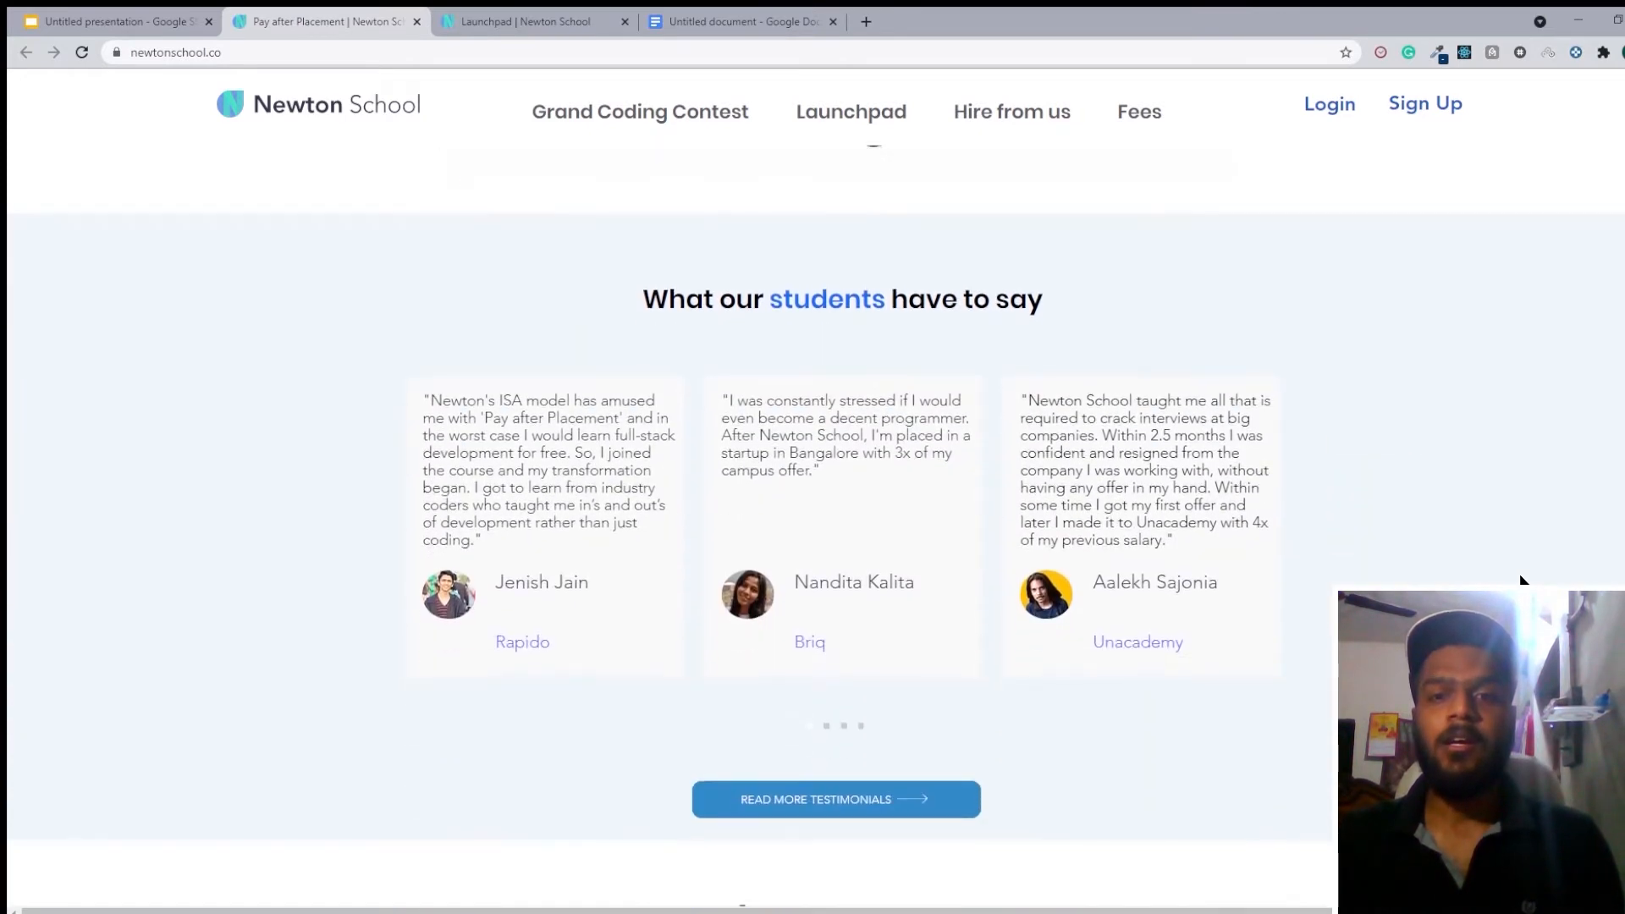
pyautogui.scroll(-6, 1522, 579)
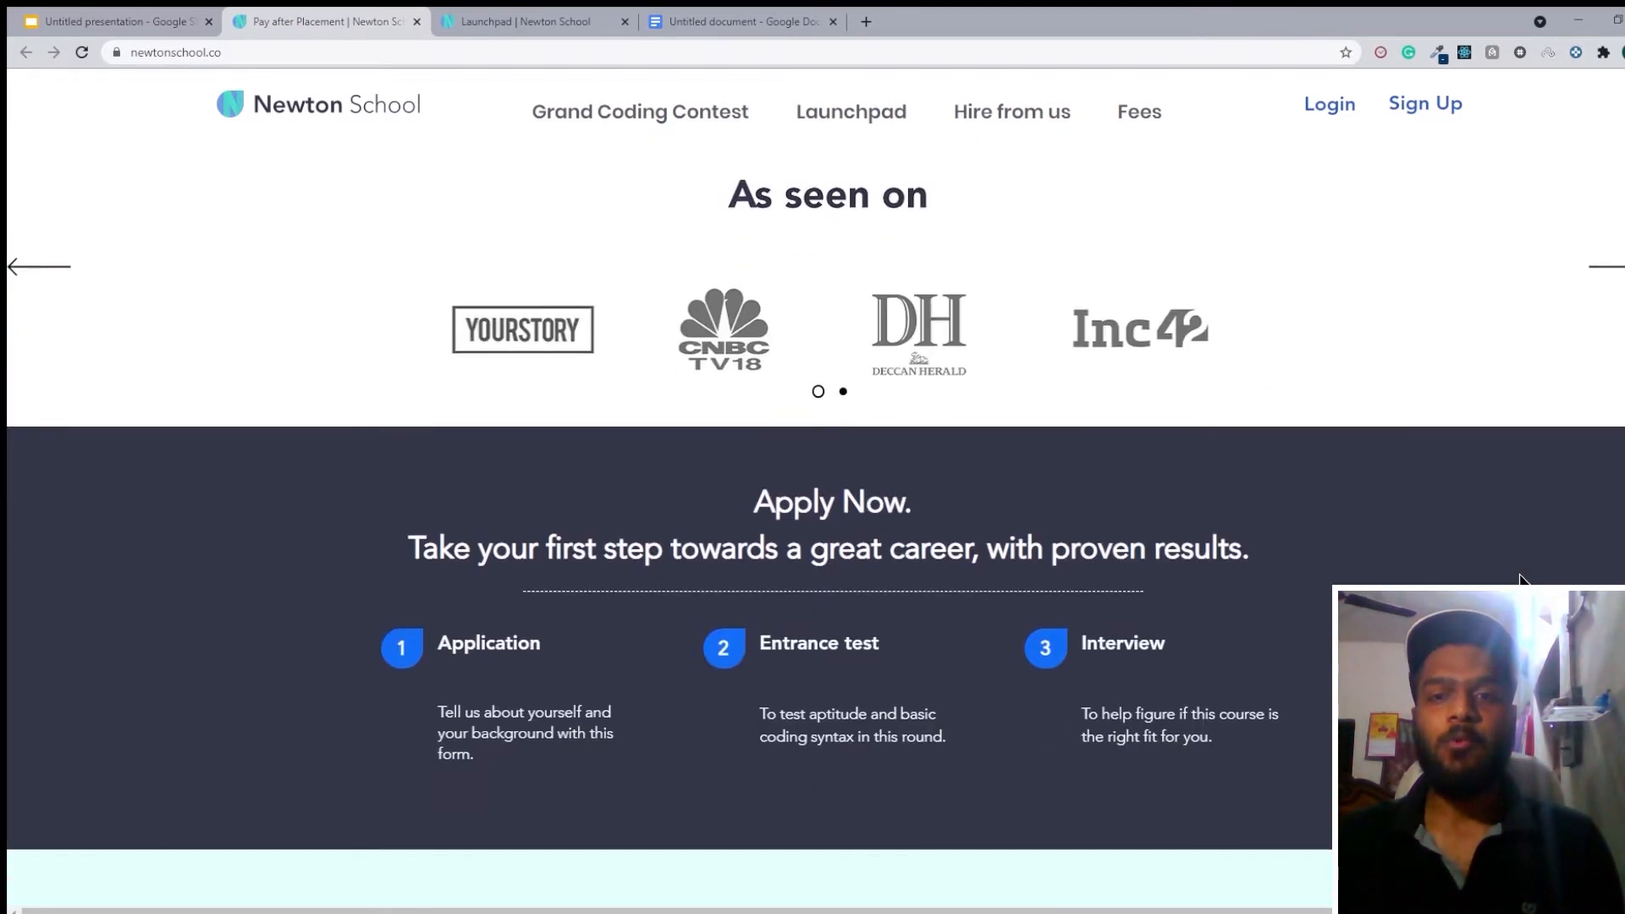
pyautogui.scroll(-6, 1521, 579)
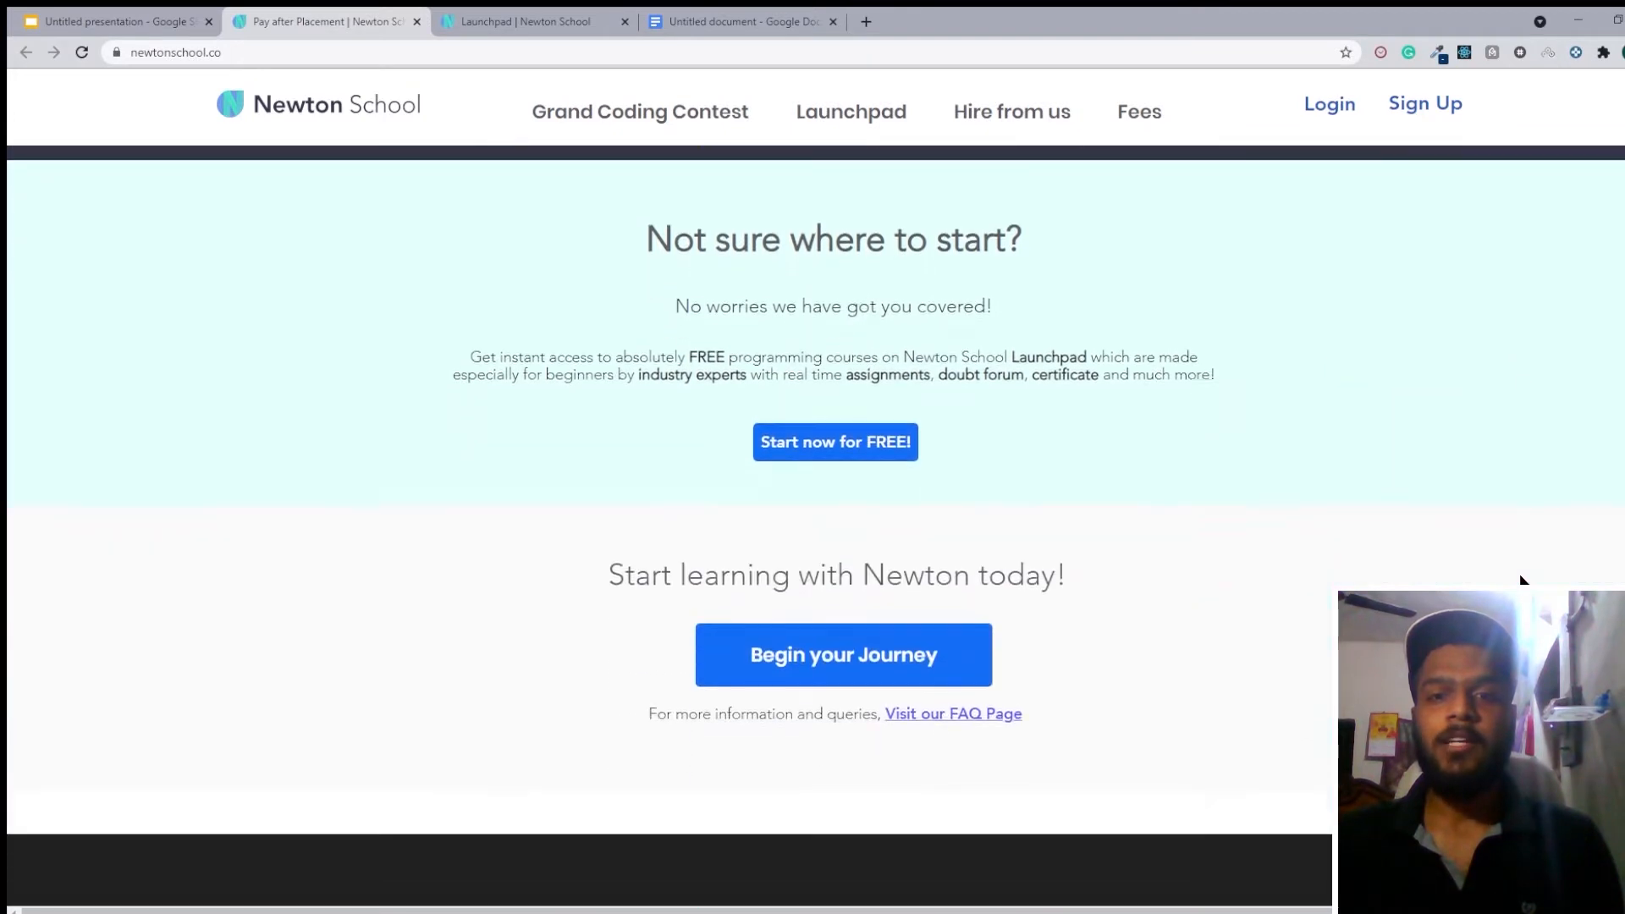
pyautogui.scroll(-2, 1522, 579)
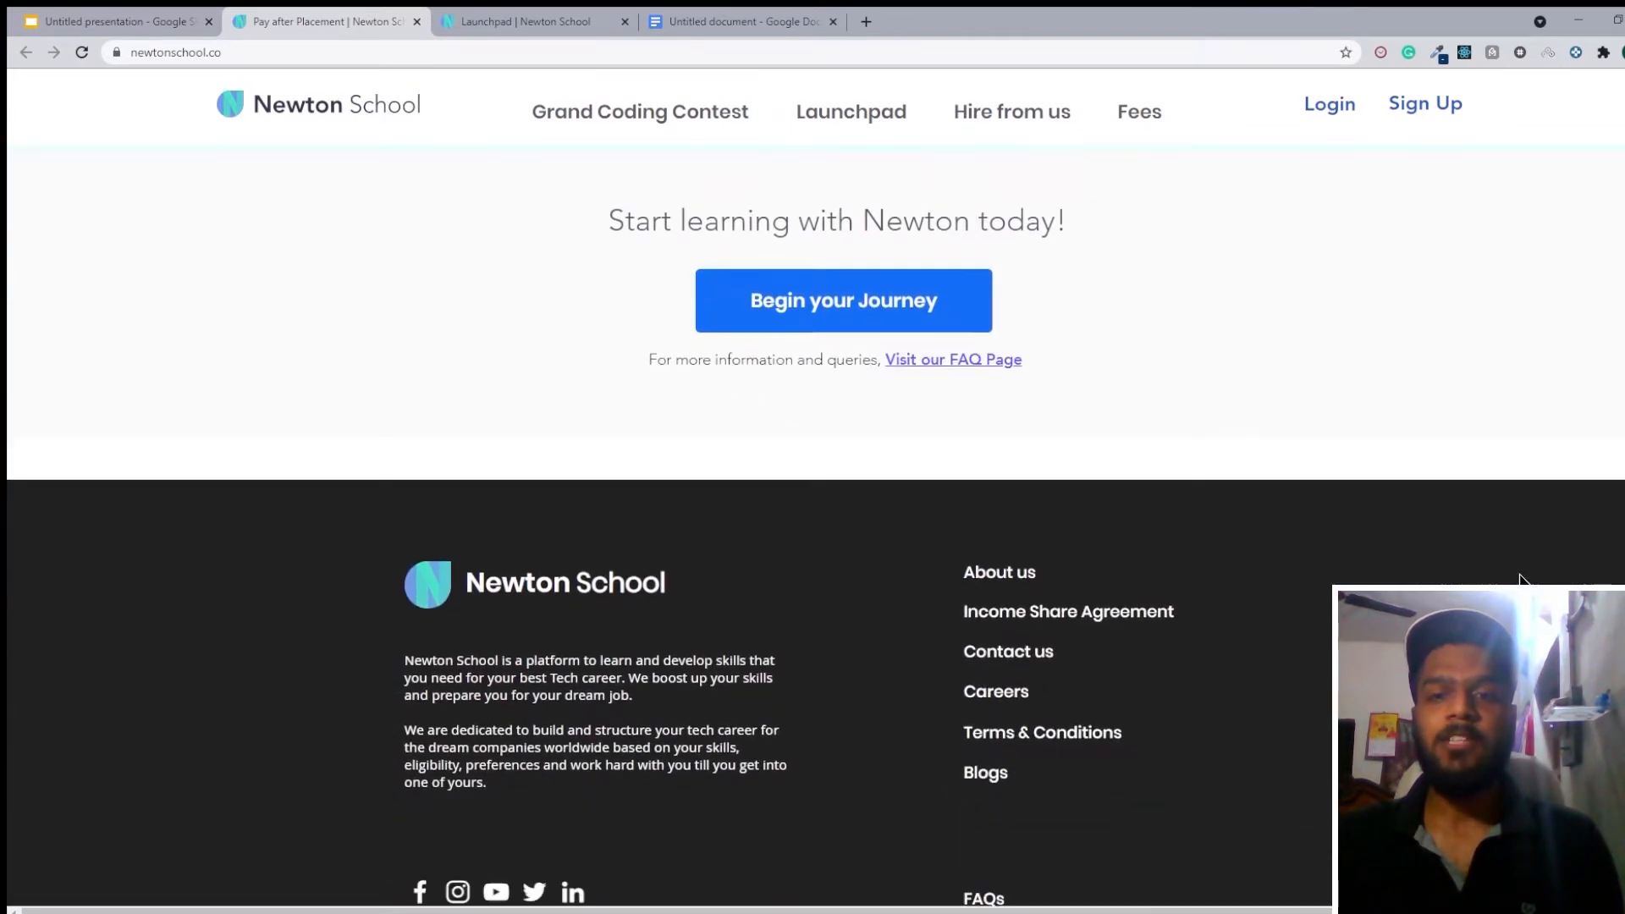
pyautogui.scroll(10, 1515, 580)
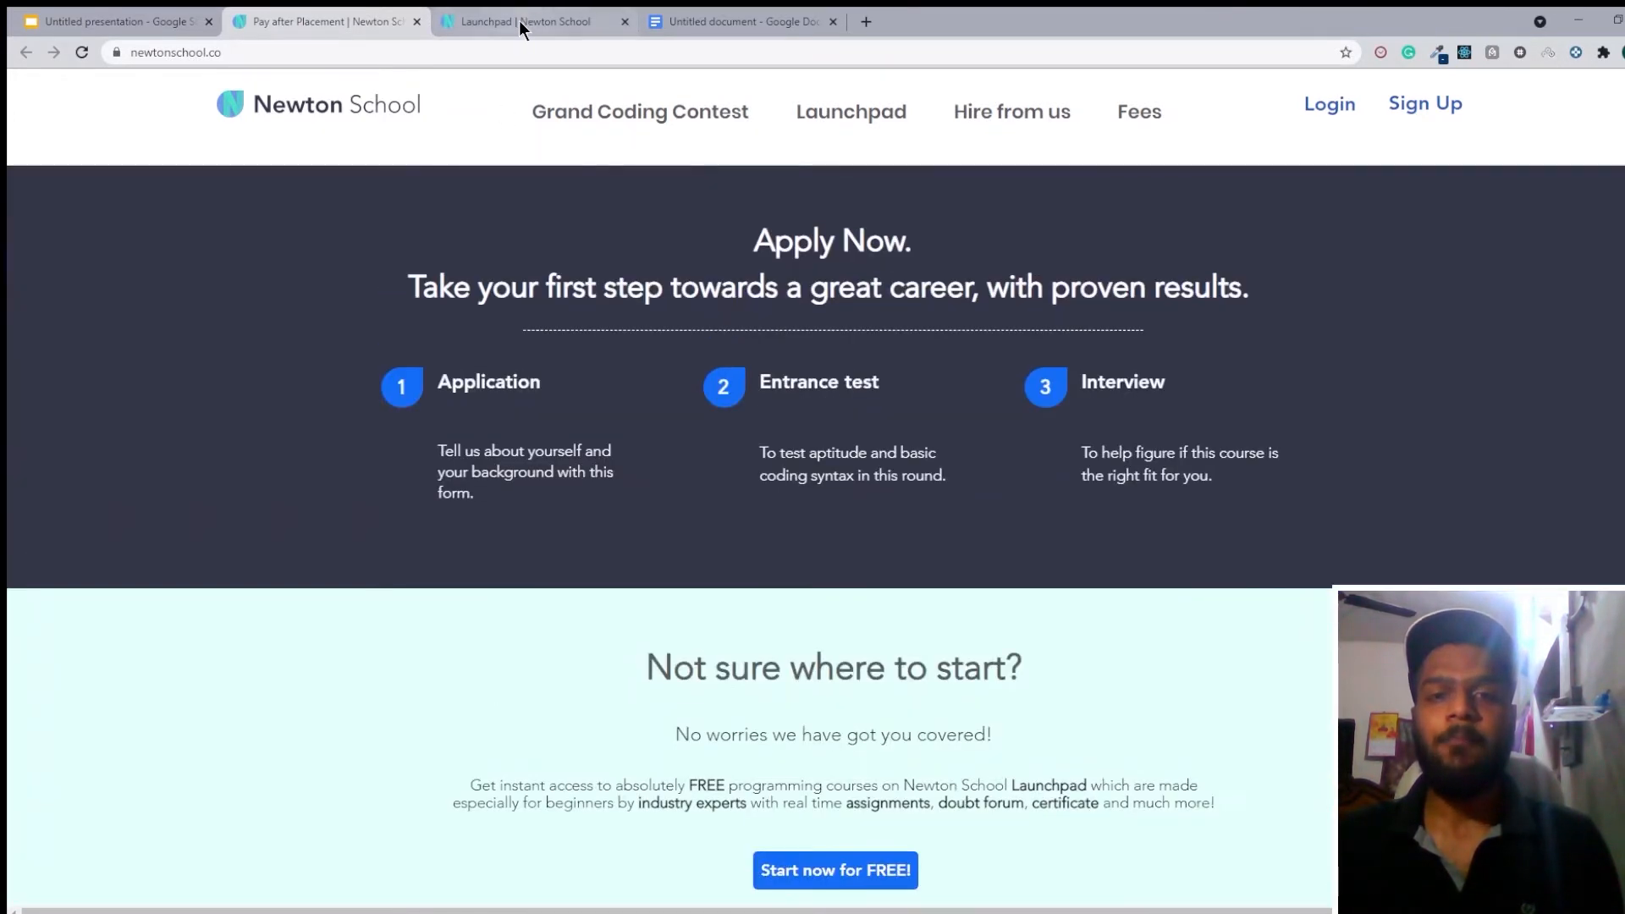
# Switch to the Newton School Launchpad page and review its benefits, free course offer and frequently asked questions.
pyautogui.click(518, 23)
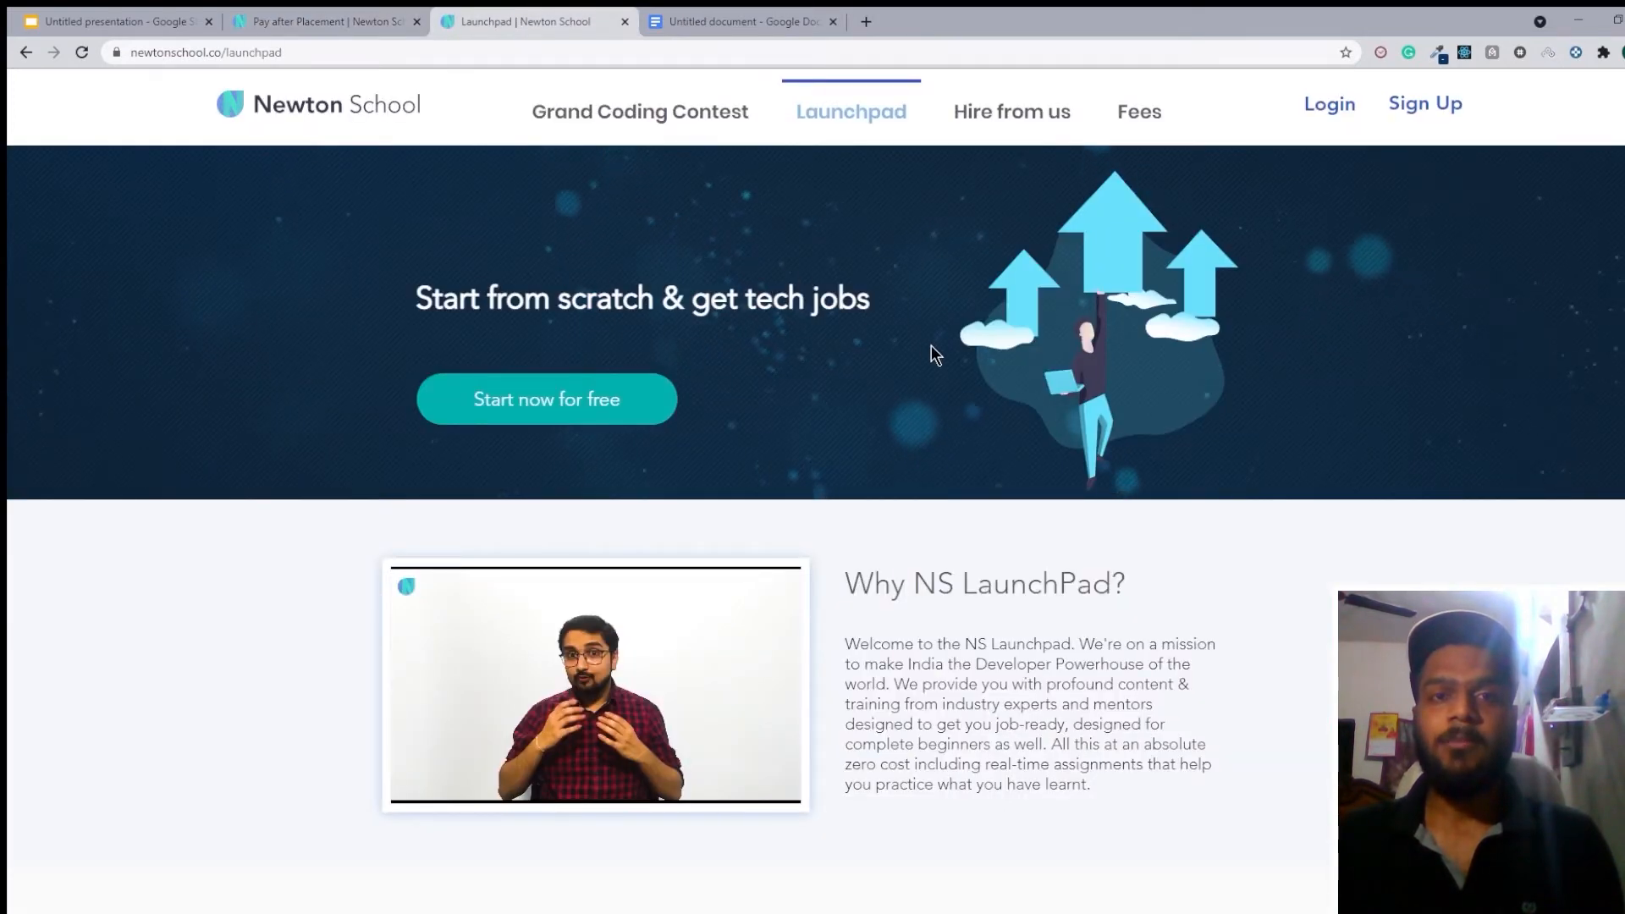
pyautogui.scroll(-2, 932, 347)
pyautogui.scroll(-10, 932, 347)
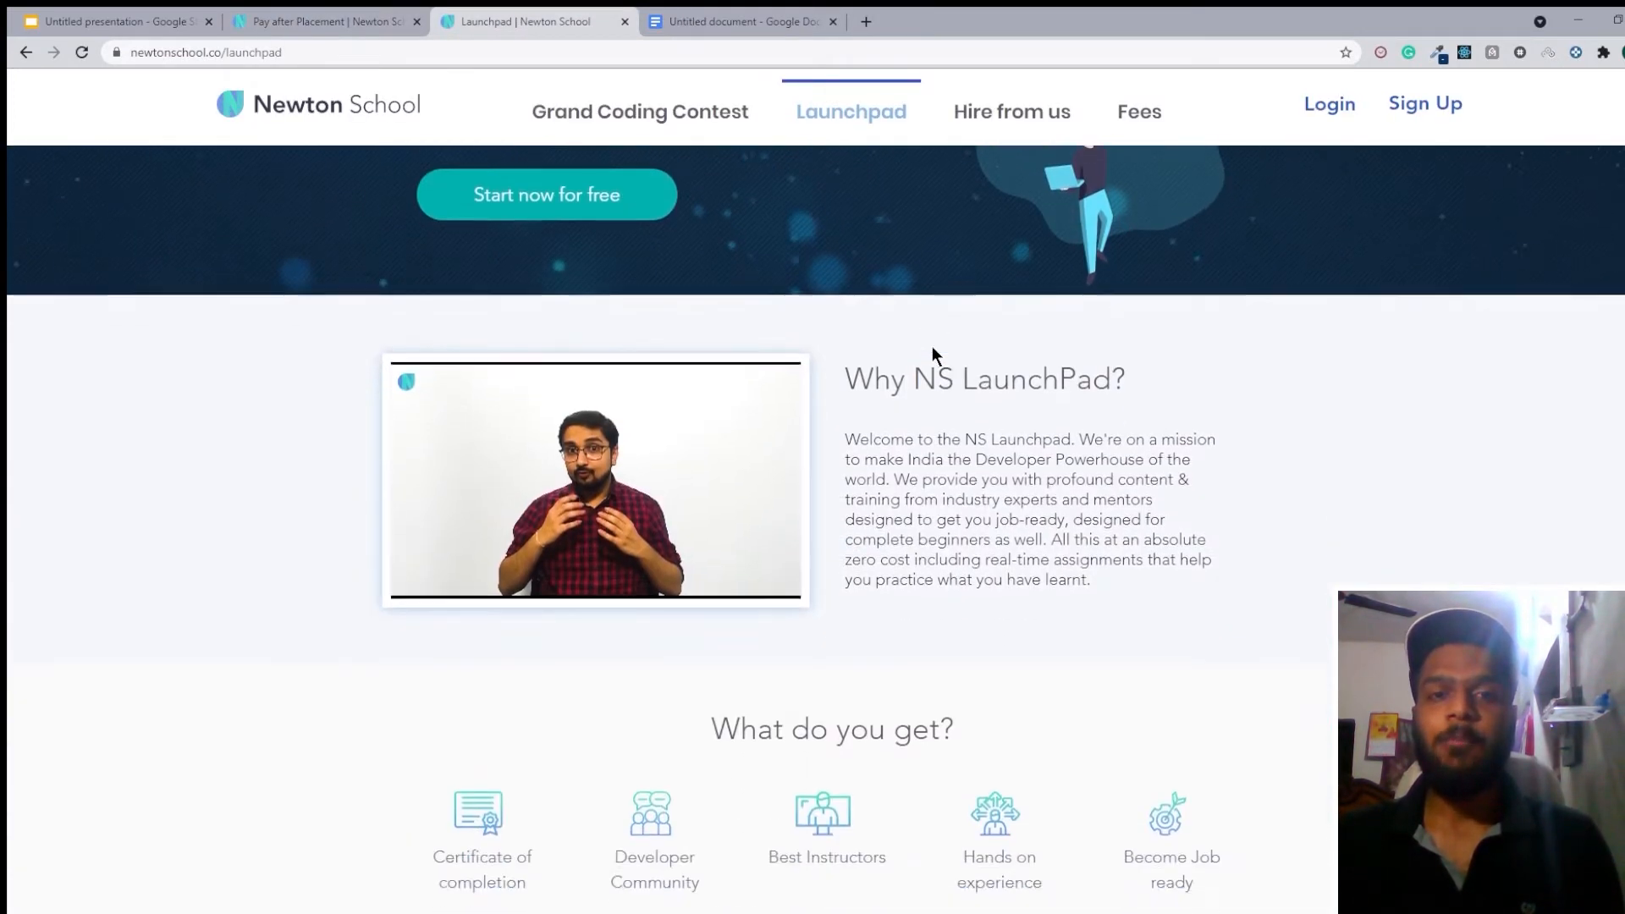
pyautogui.scroll(-14, 932, 347)
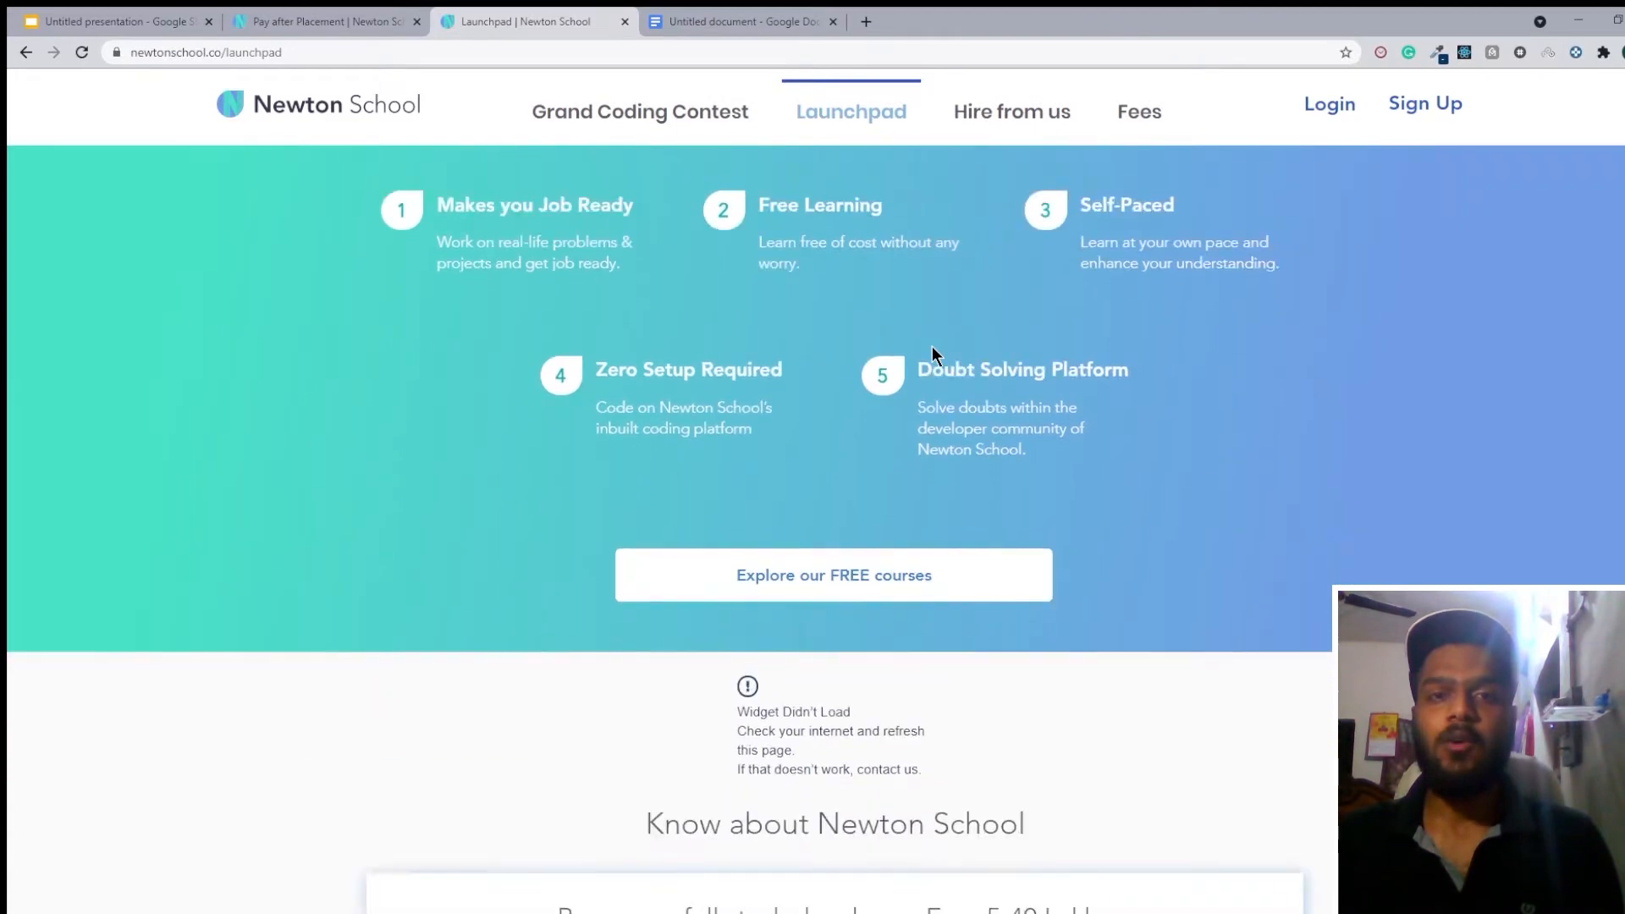
pyautogui.scroll(-12, 932, 347)
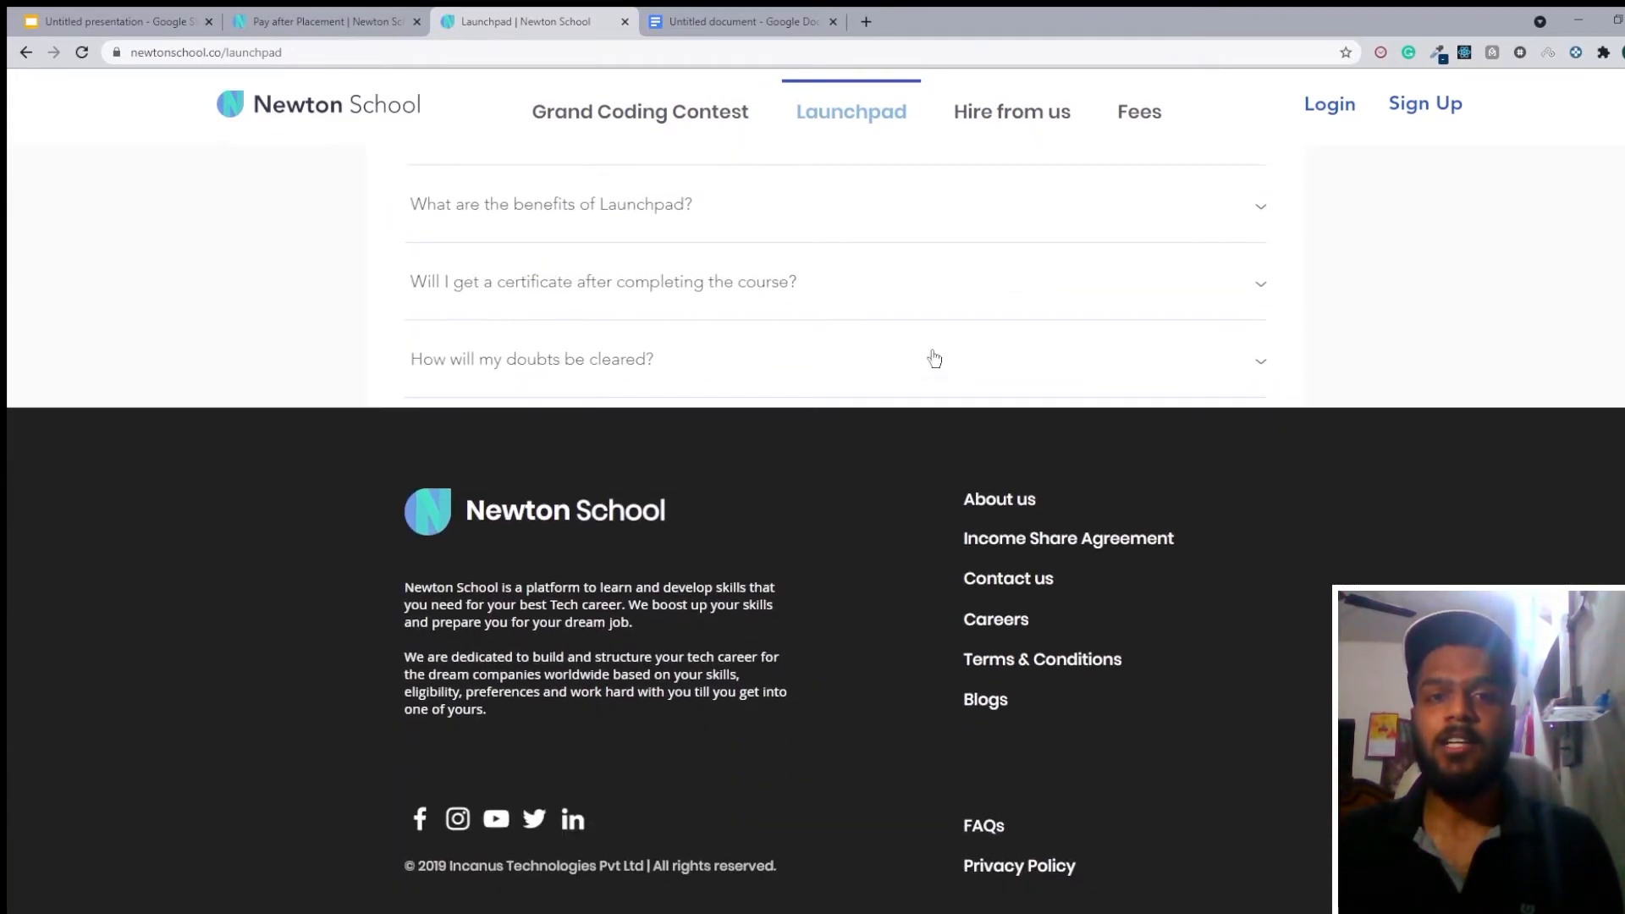
pyautogui.scroll(20, 934, 357)
pyautogui.scroll(9, 934, 357)
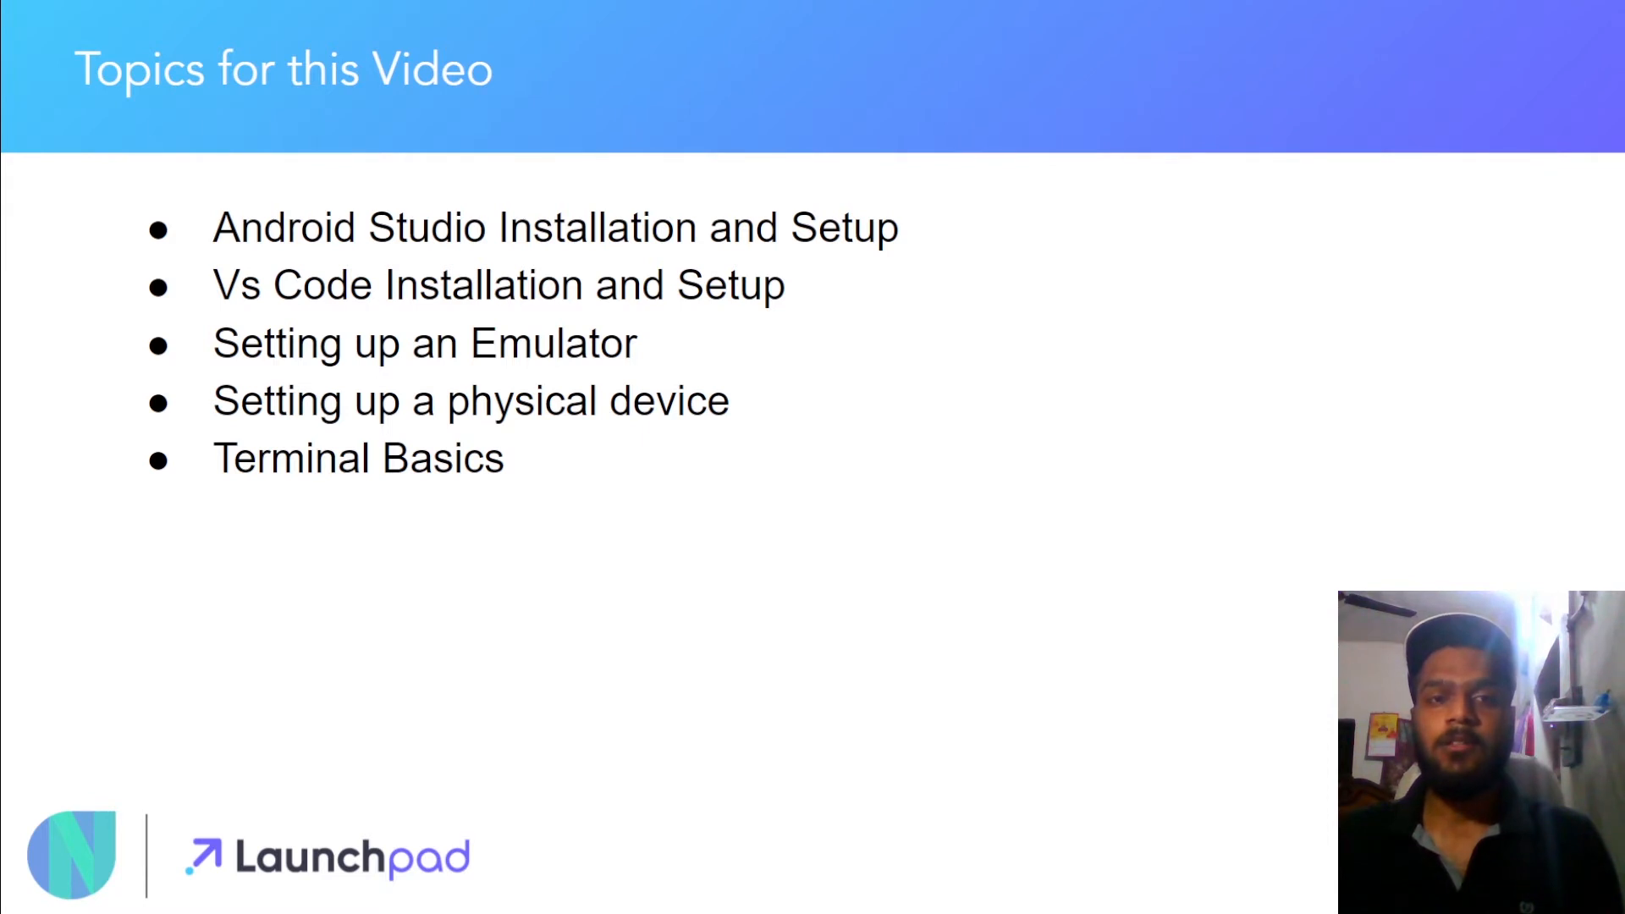
# Leave the slideshow and search Google for "android studio" in the new browser tab.
pyautogui.press('Escape')
pyautogui.click(237, 22)
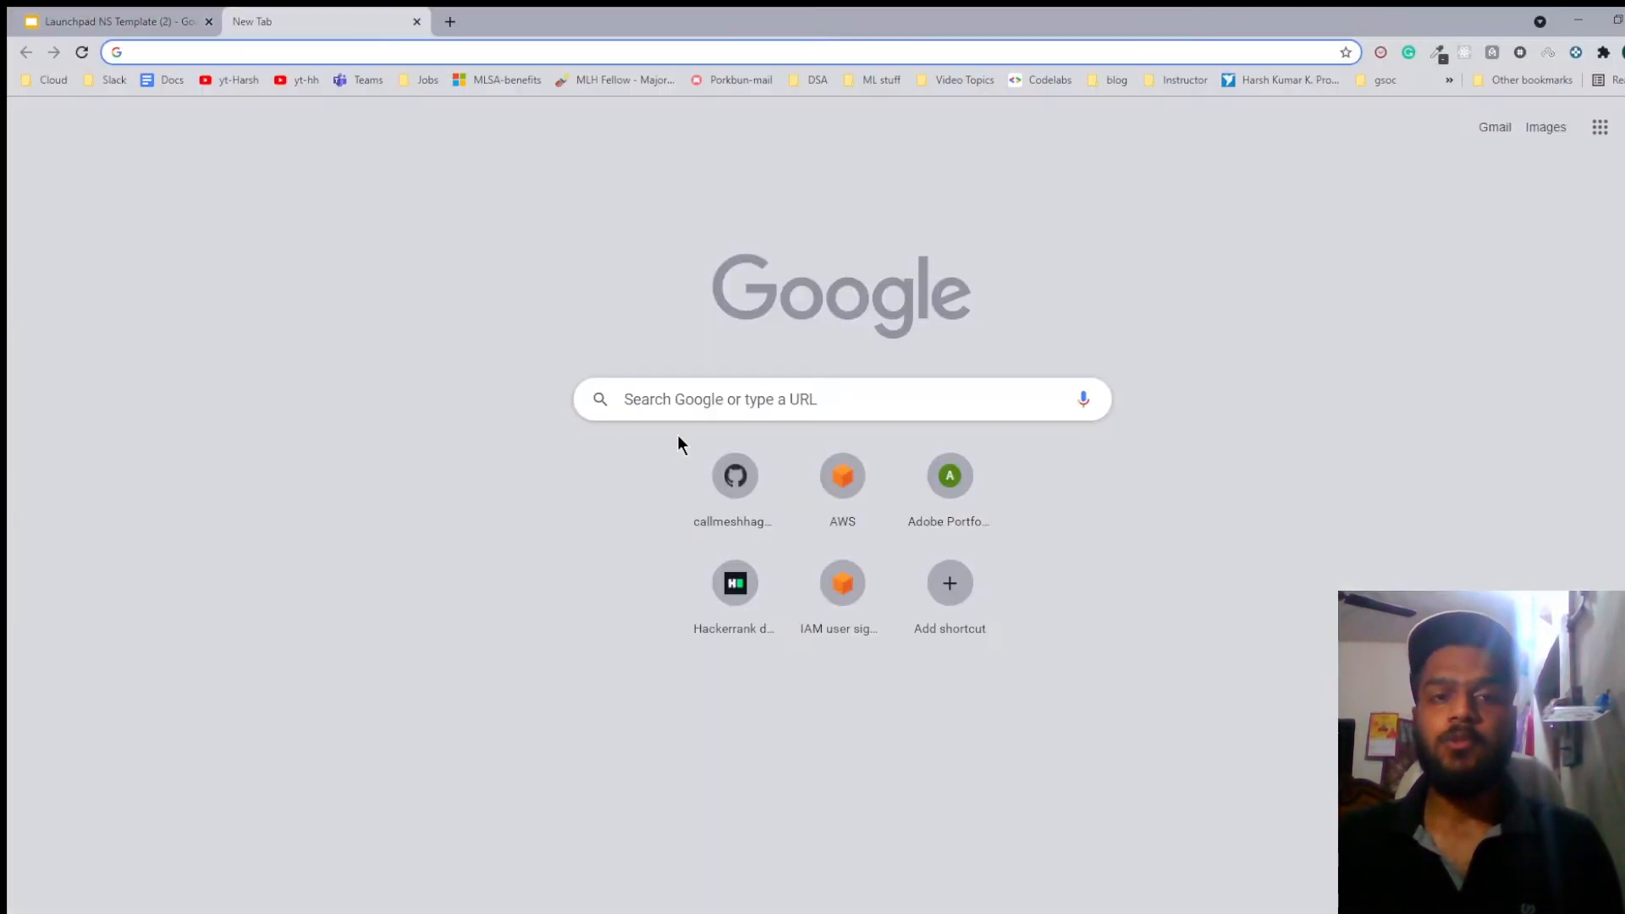
pyautogui.click(716, 403)
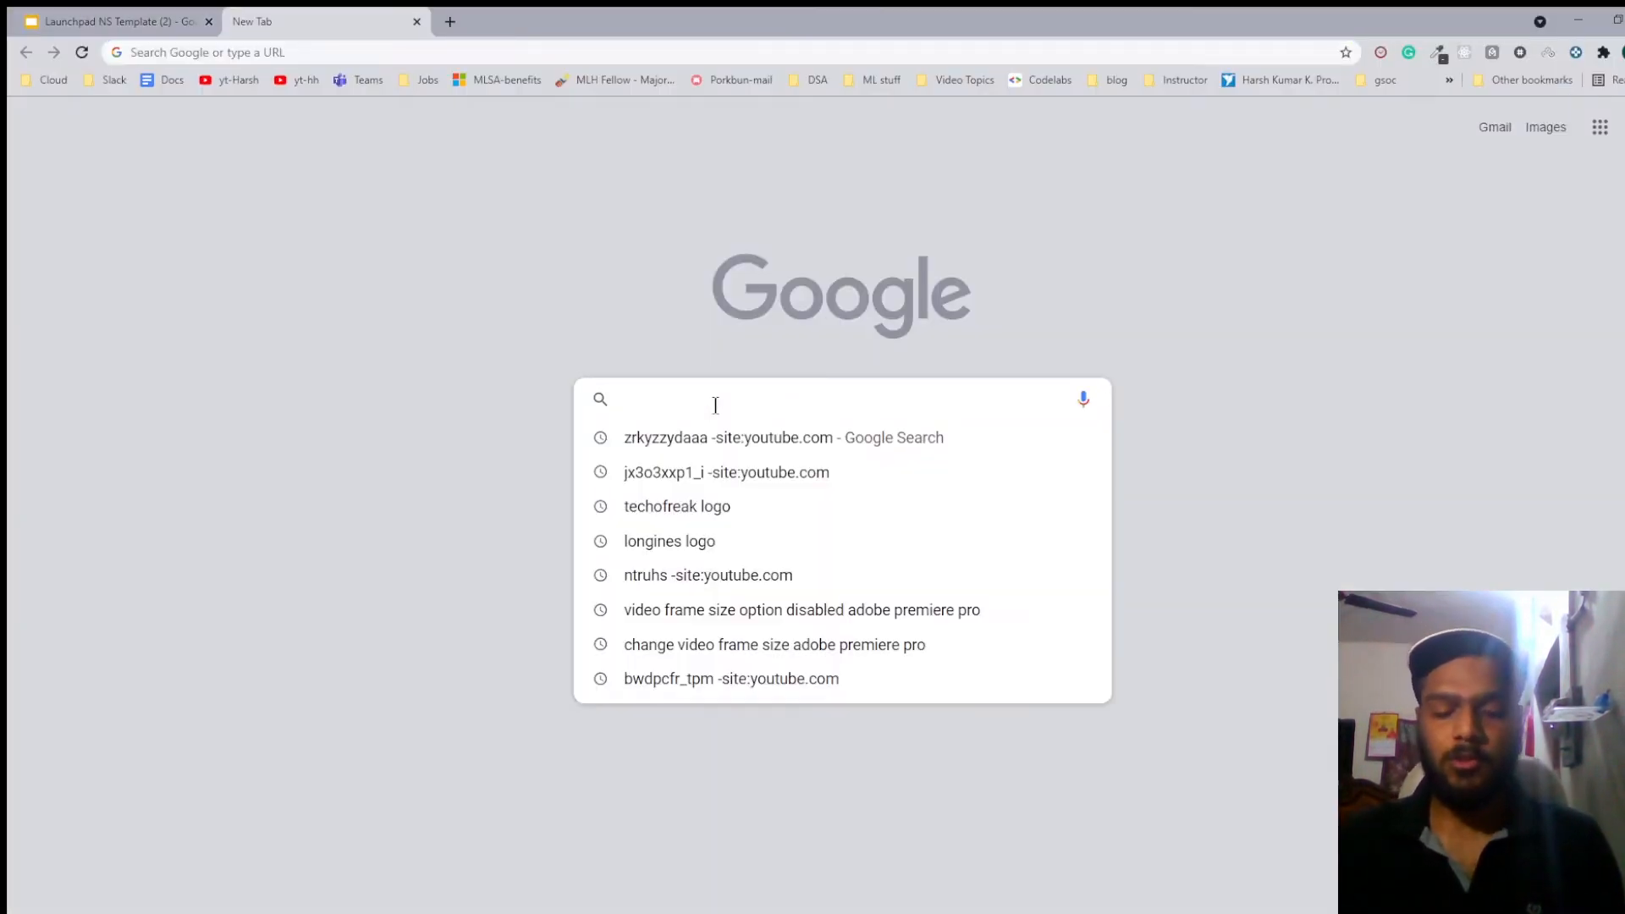
pyautogui.write('and')
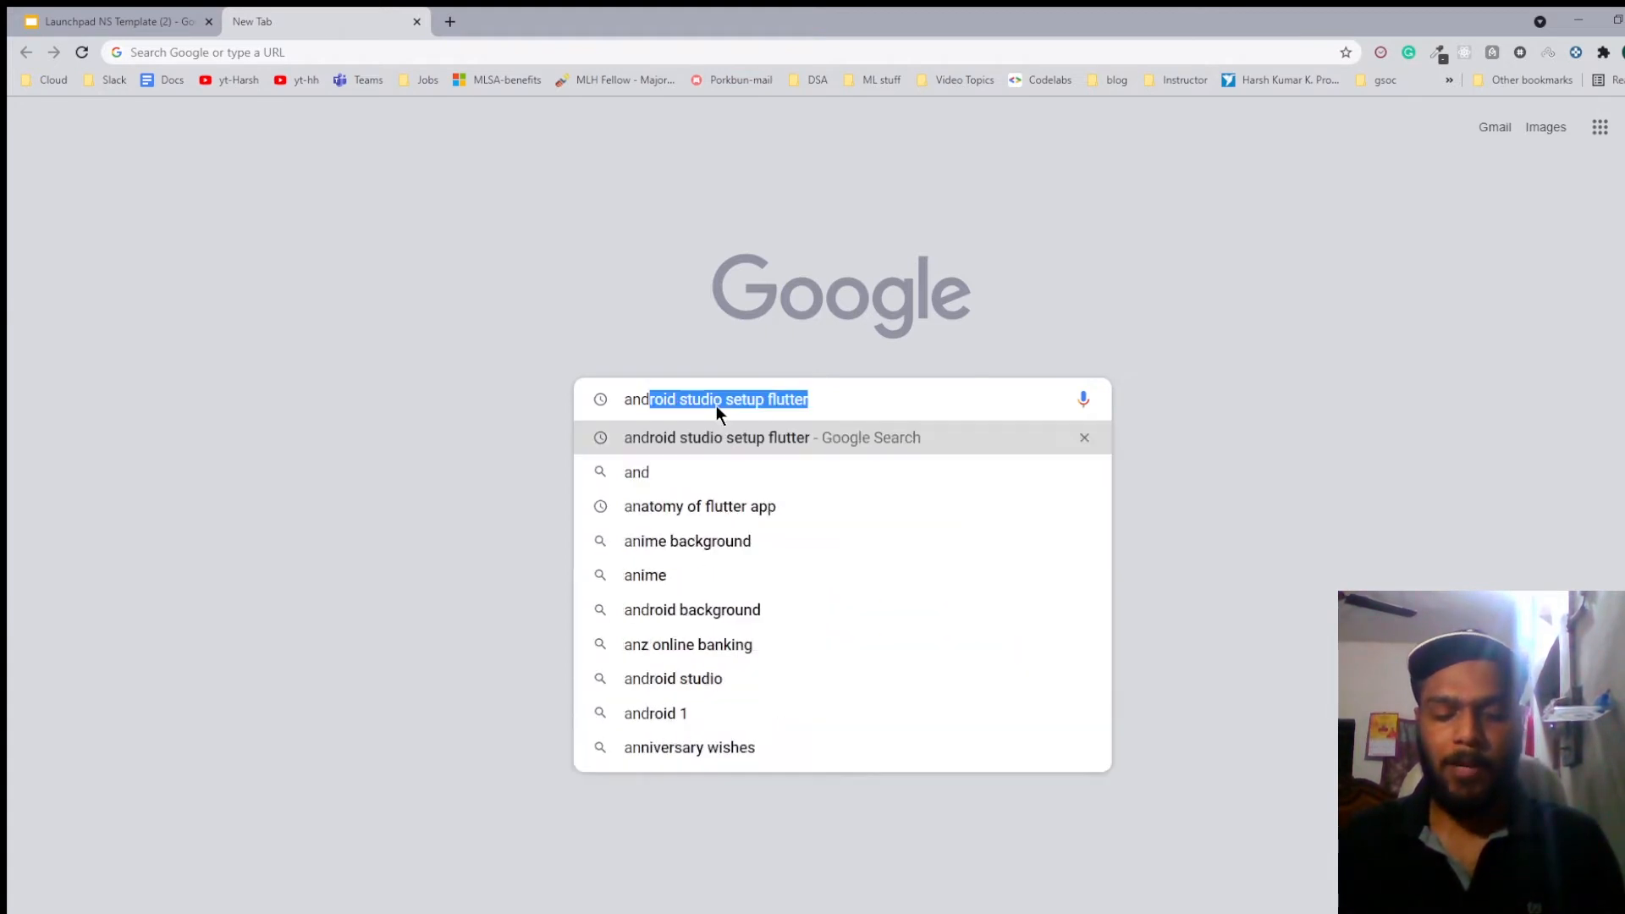
pyautogui.write('roid stu')
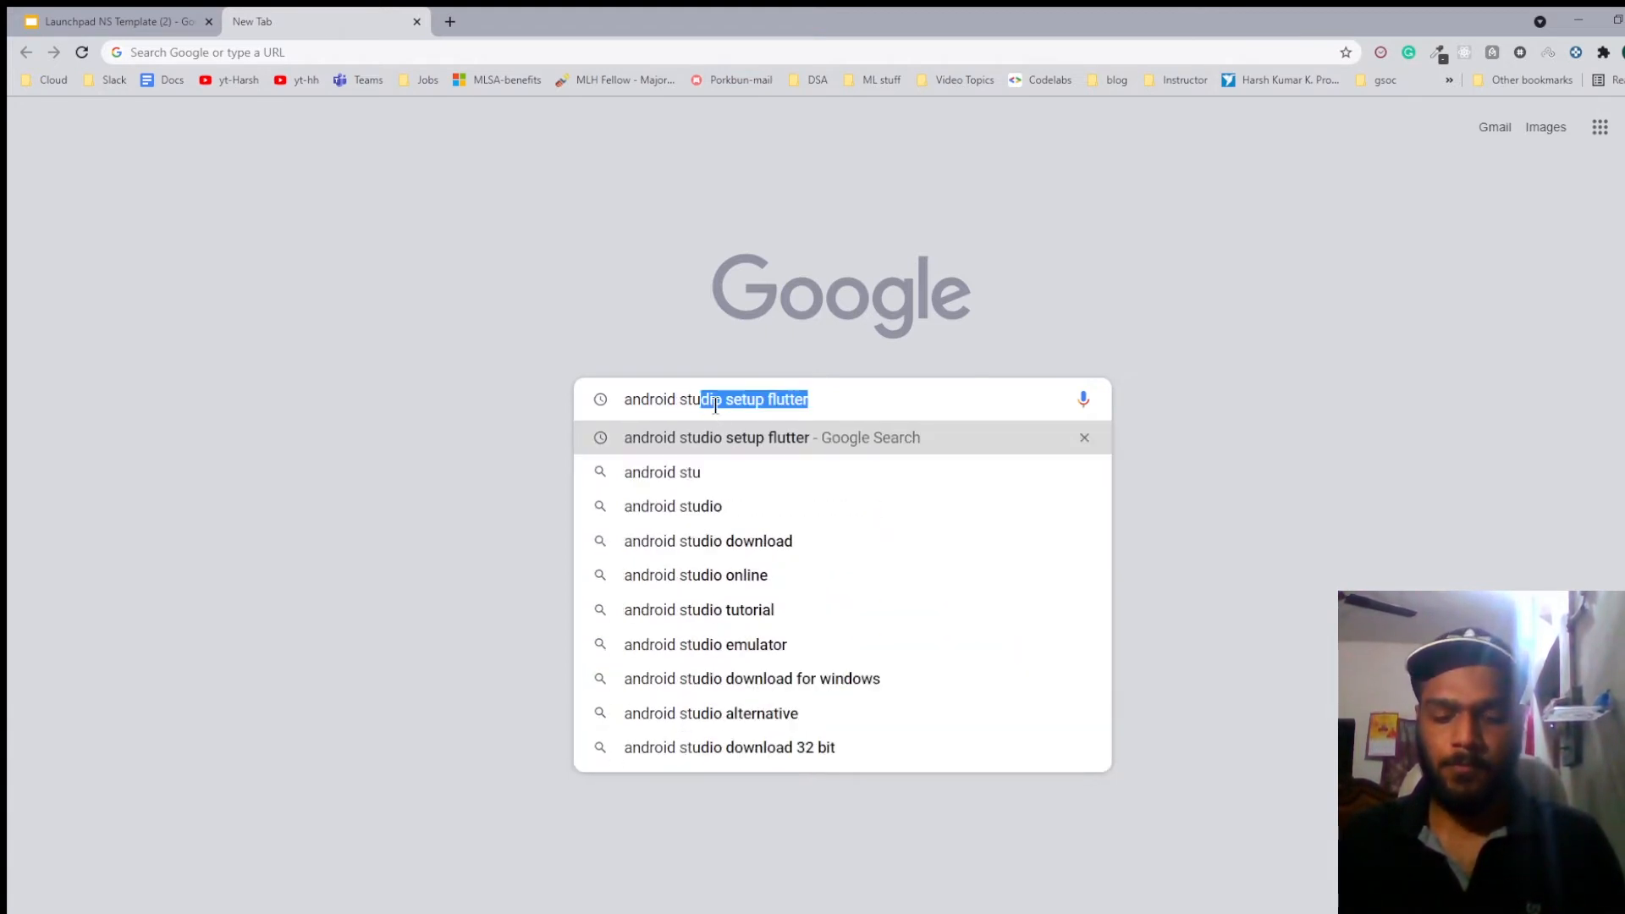
pyautogui.write('dio')
pyautogui.press('Return')
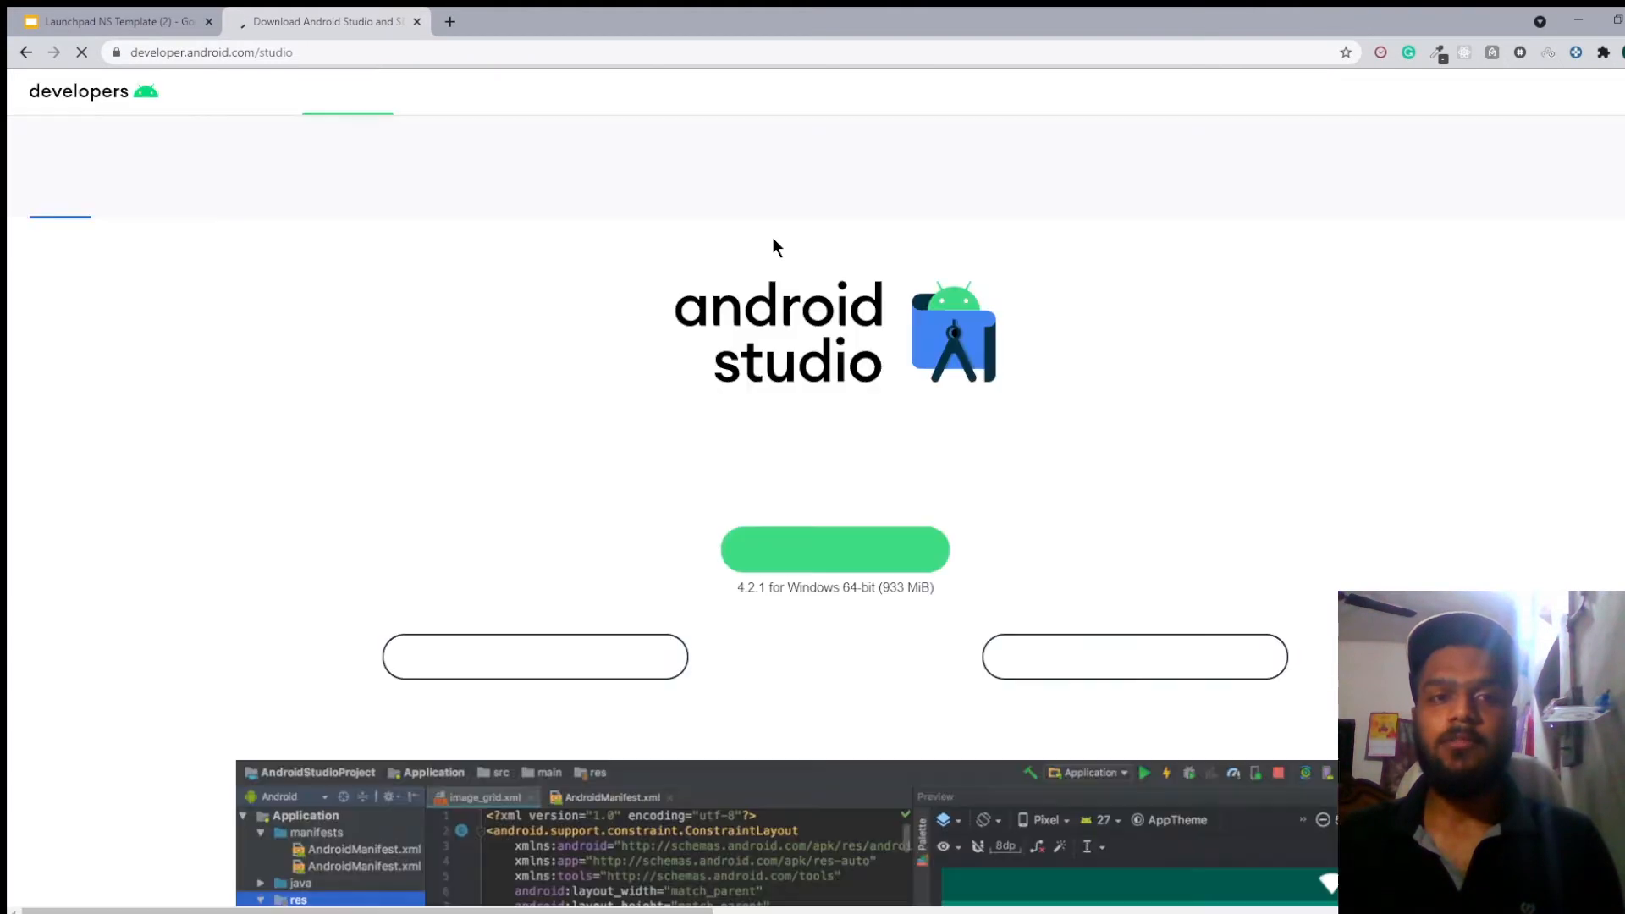
# Download Android Studio for Windows from the Android developers site, agreeing to the terms and conditions.
pyautogui.scroll(-2, 888, 491)
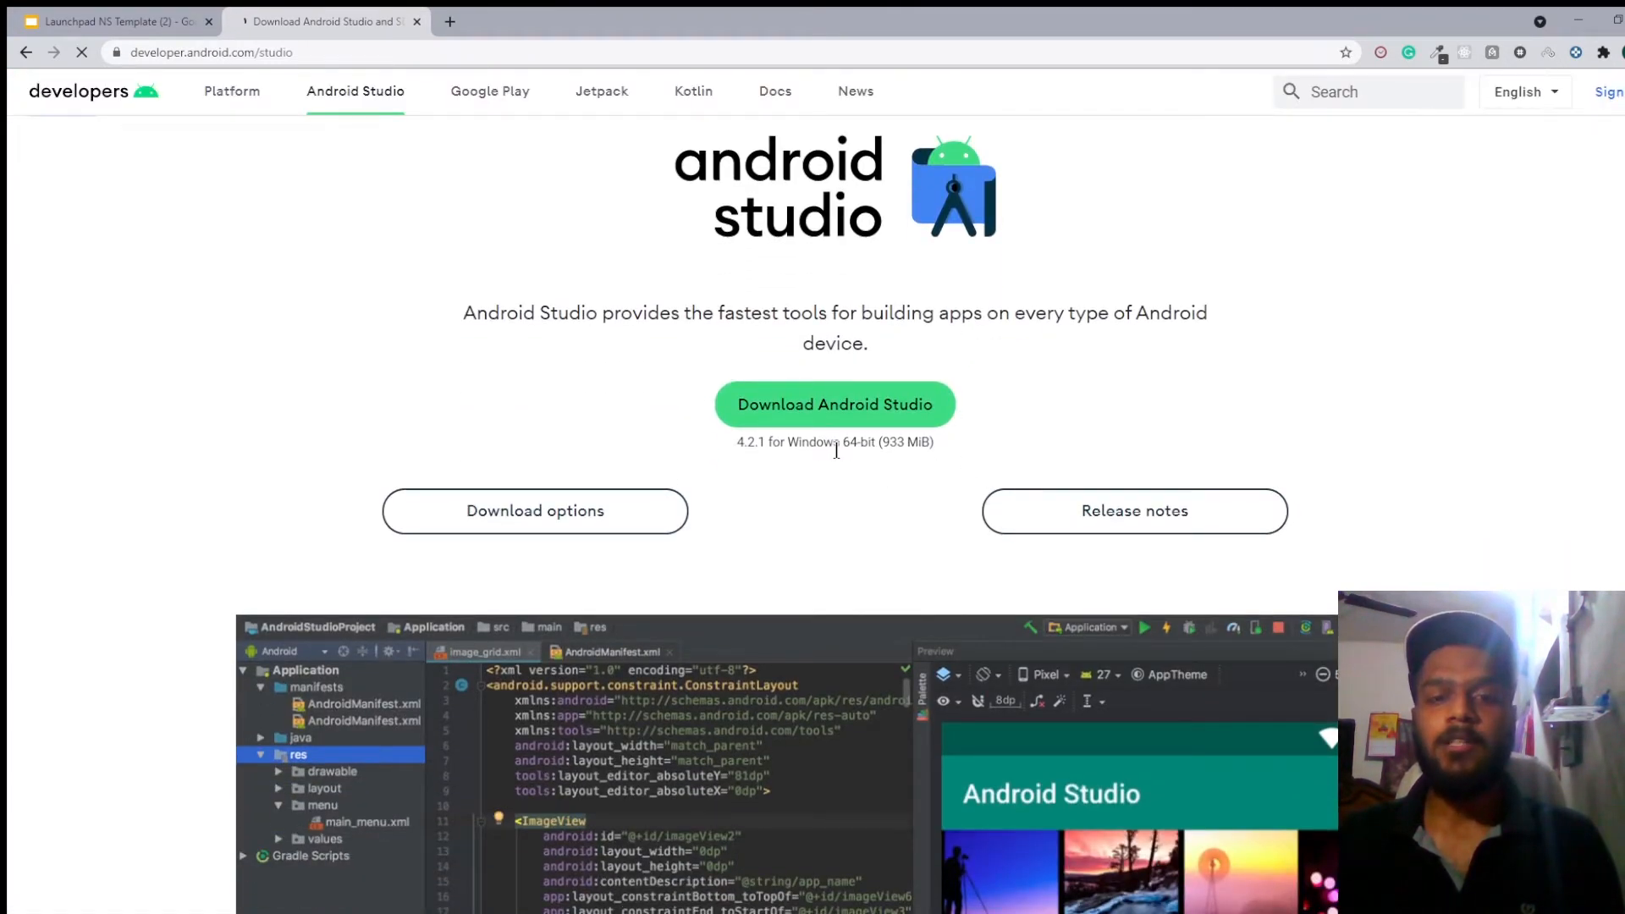
pyautogui.click(813, 404)
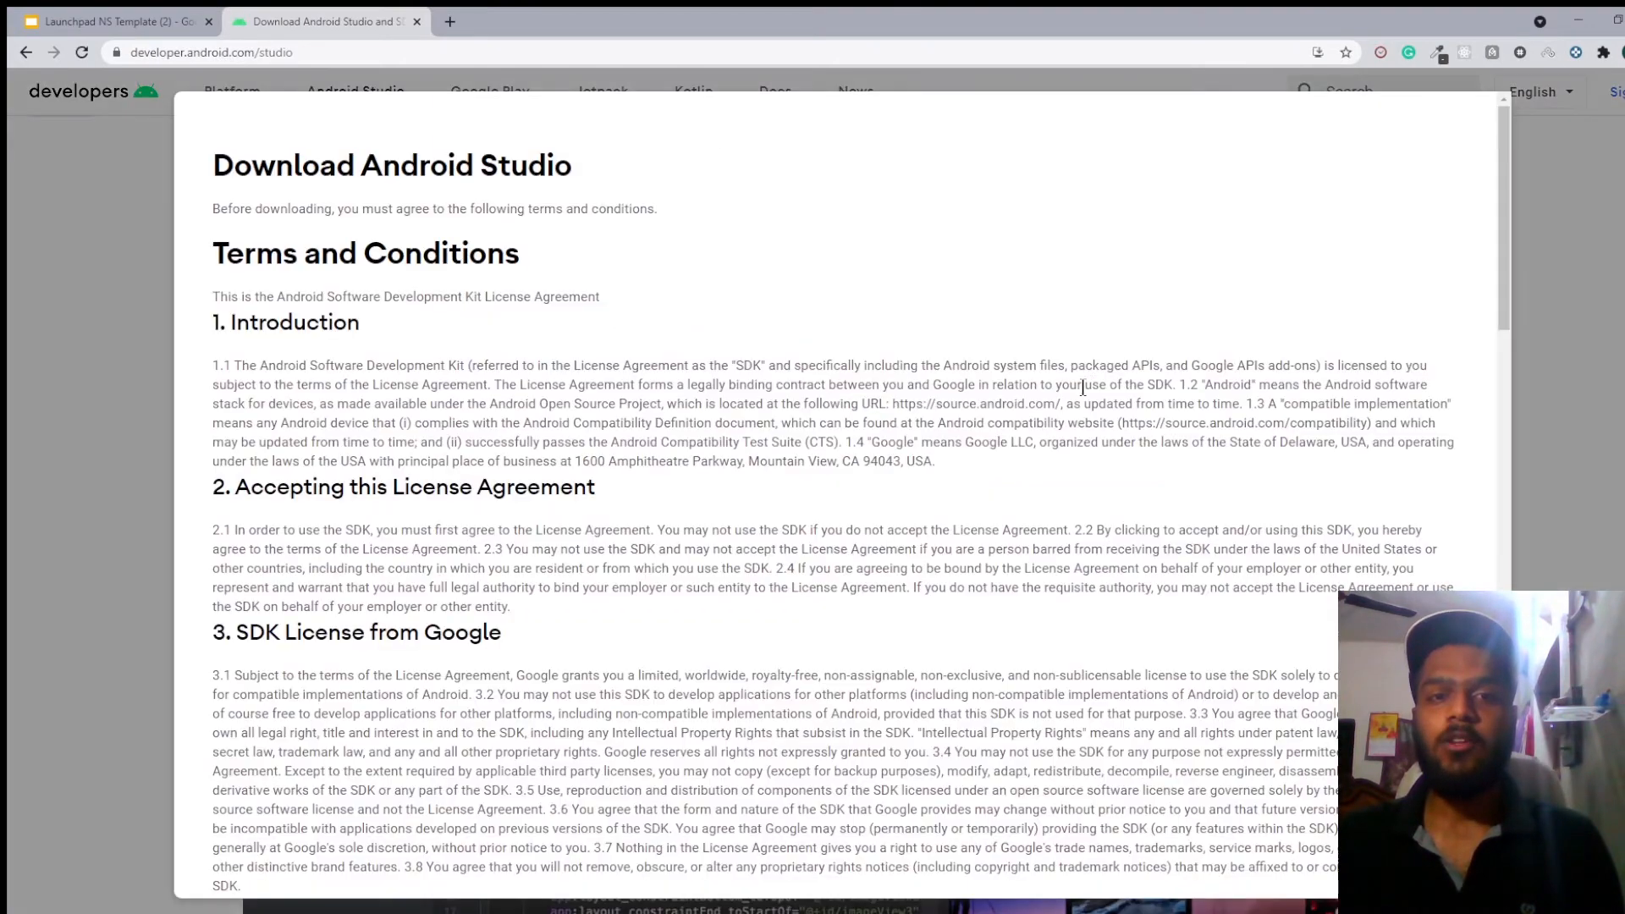
pyautogui.scroll(-20, 944, 393)
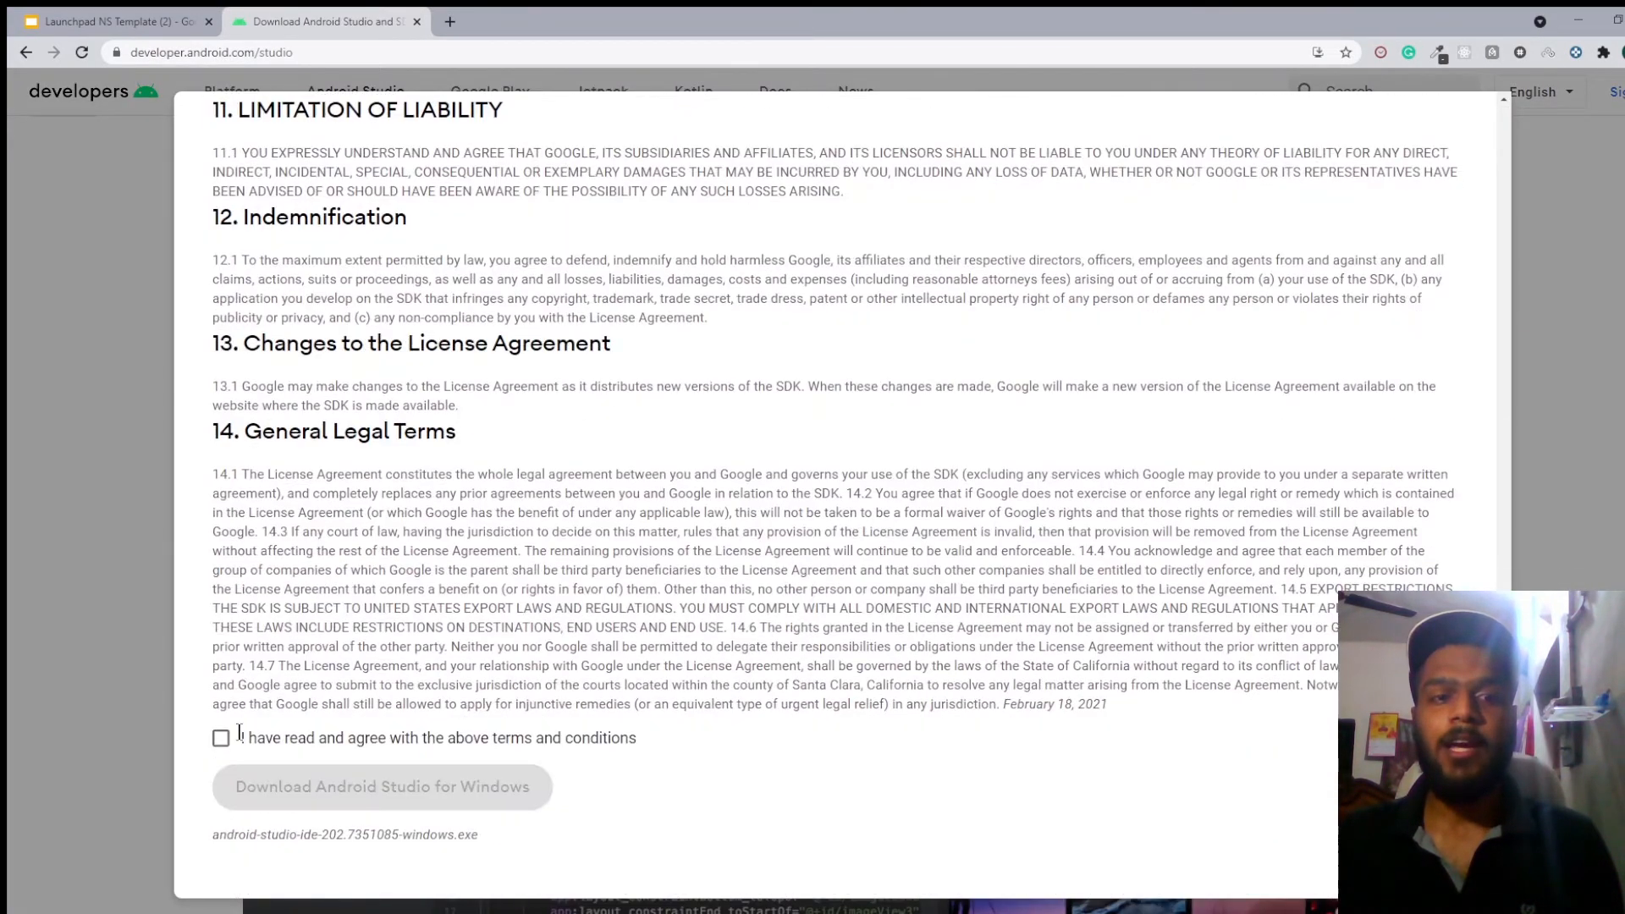
pyautogui.click(221, 738)
pyautogui.click(279, 786)
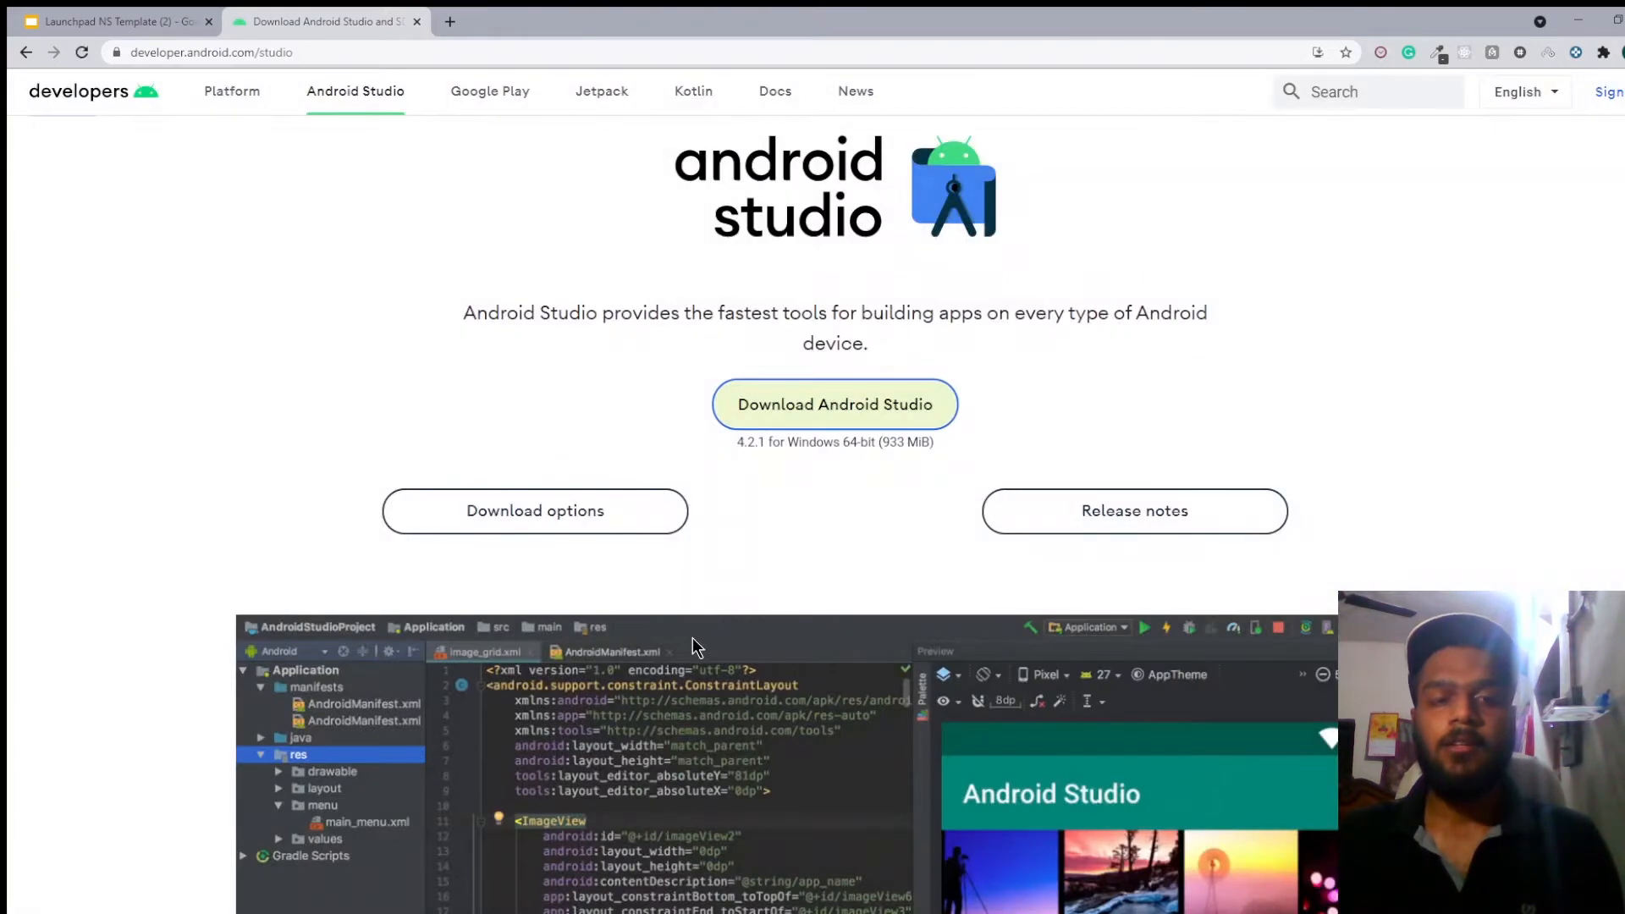
pyautogui.scroll(-10, 692, 643)
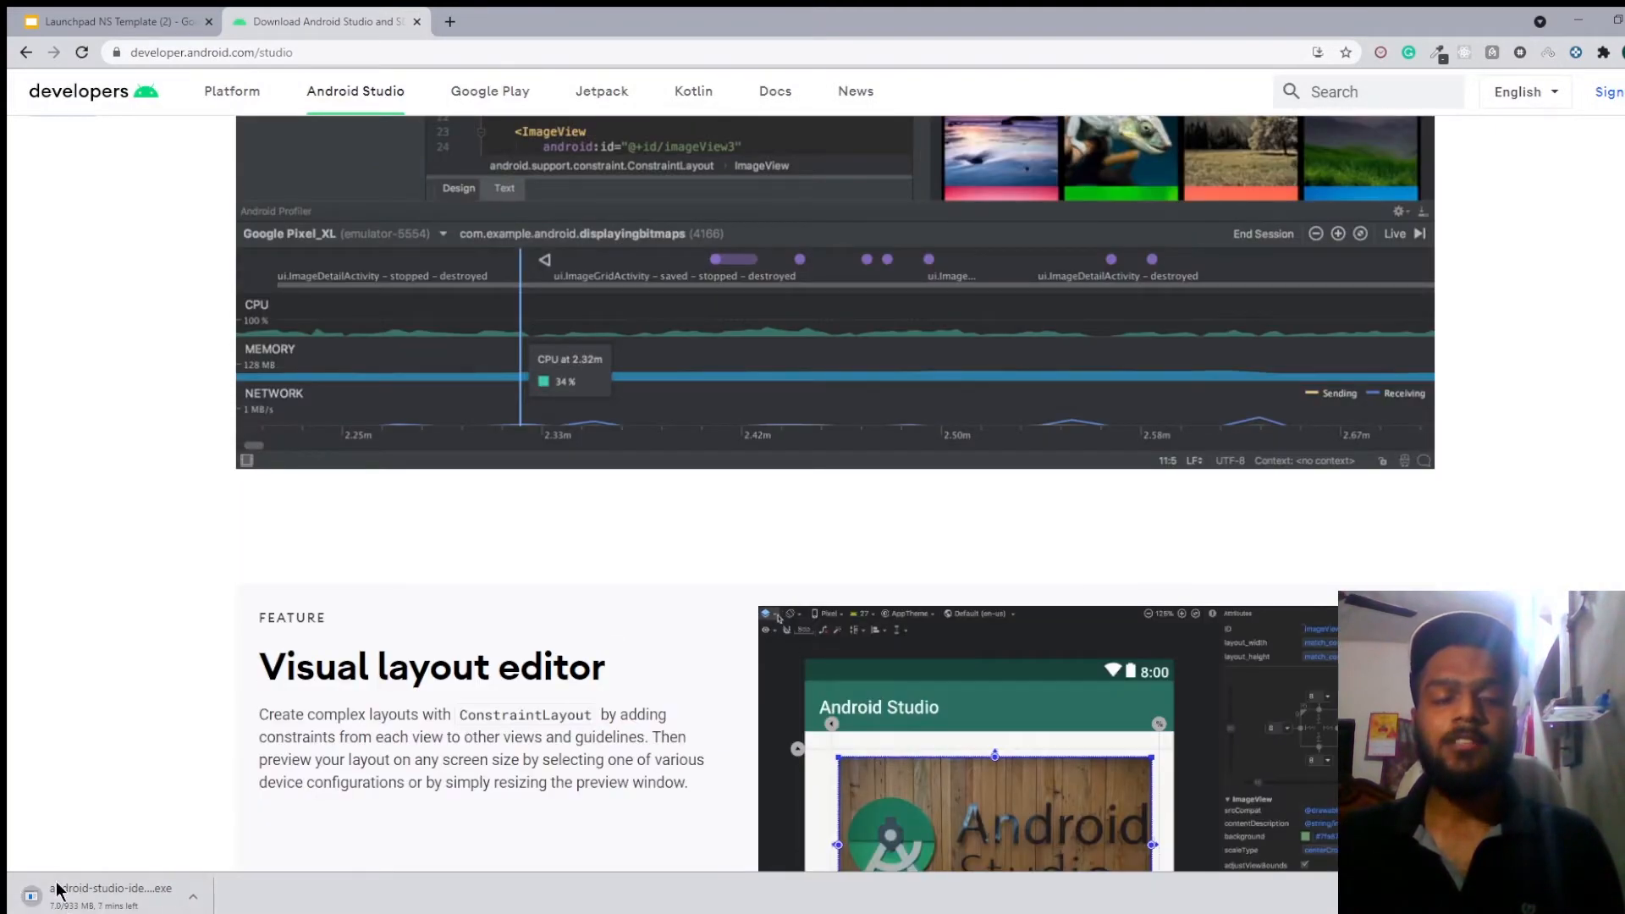
pyautogui.scroll(10, 681, 509)
# Search the web for "vscode install" and download Visual Studio Code for Windows from its download page.
pyautogui.click(552, 56)
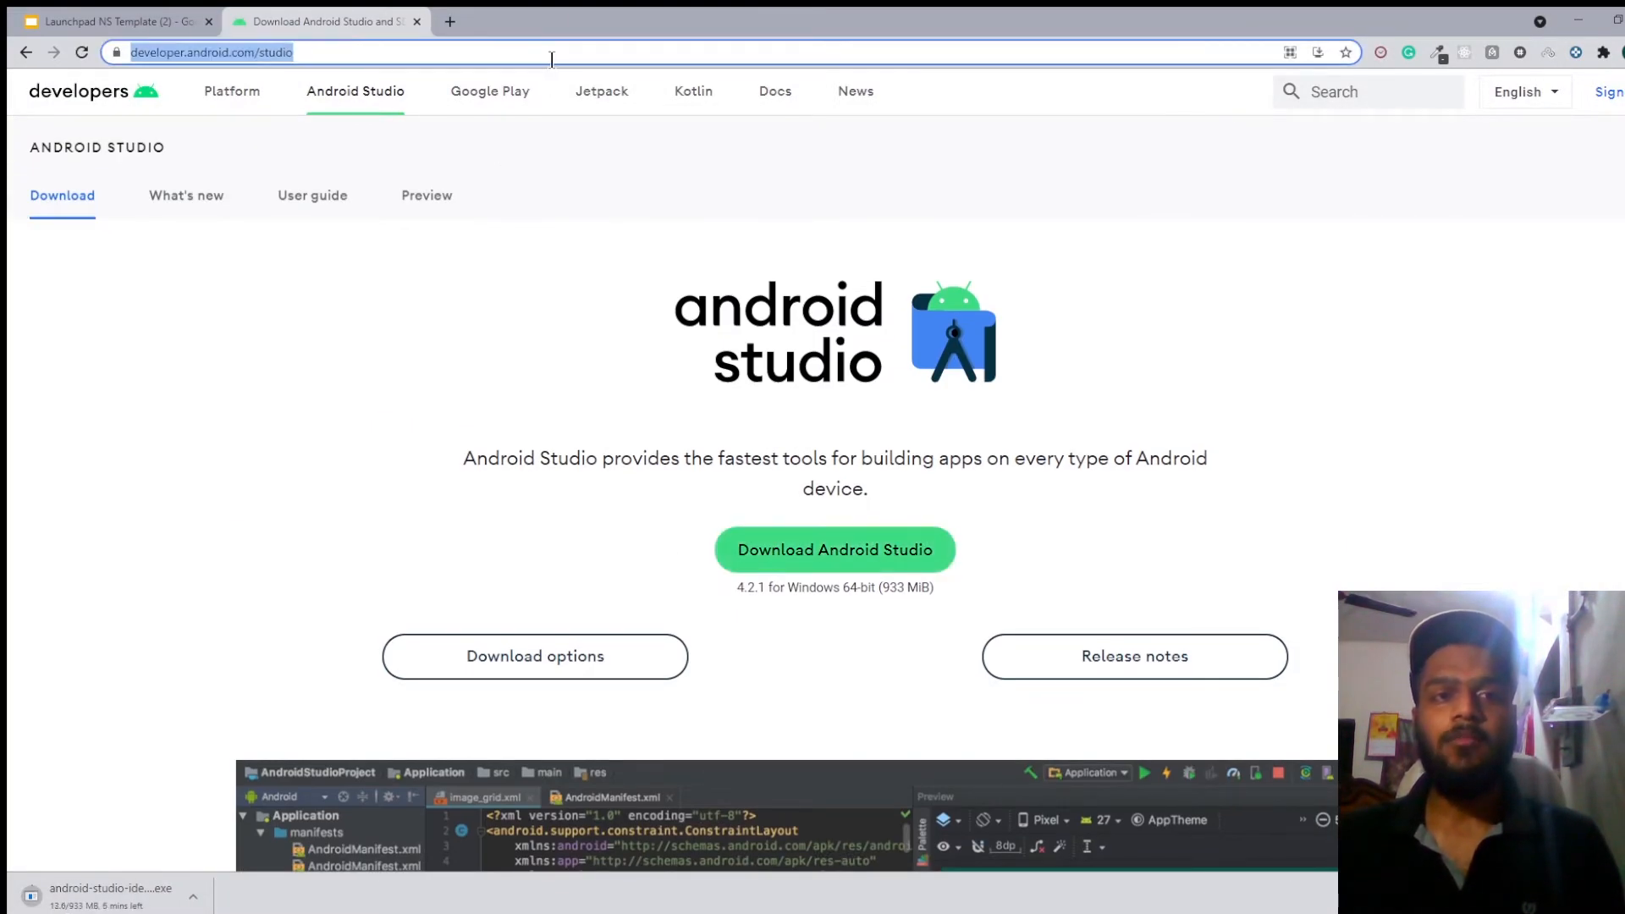
pyautogui.write('vscod')
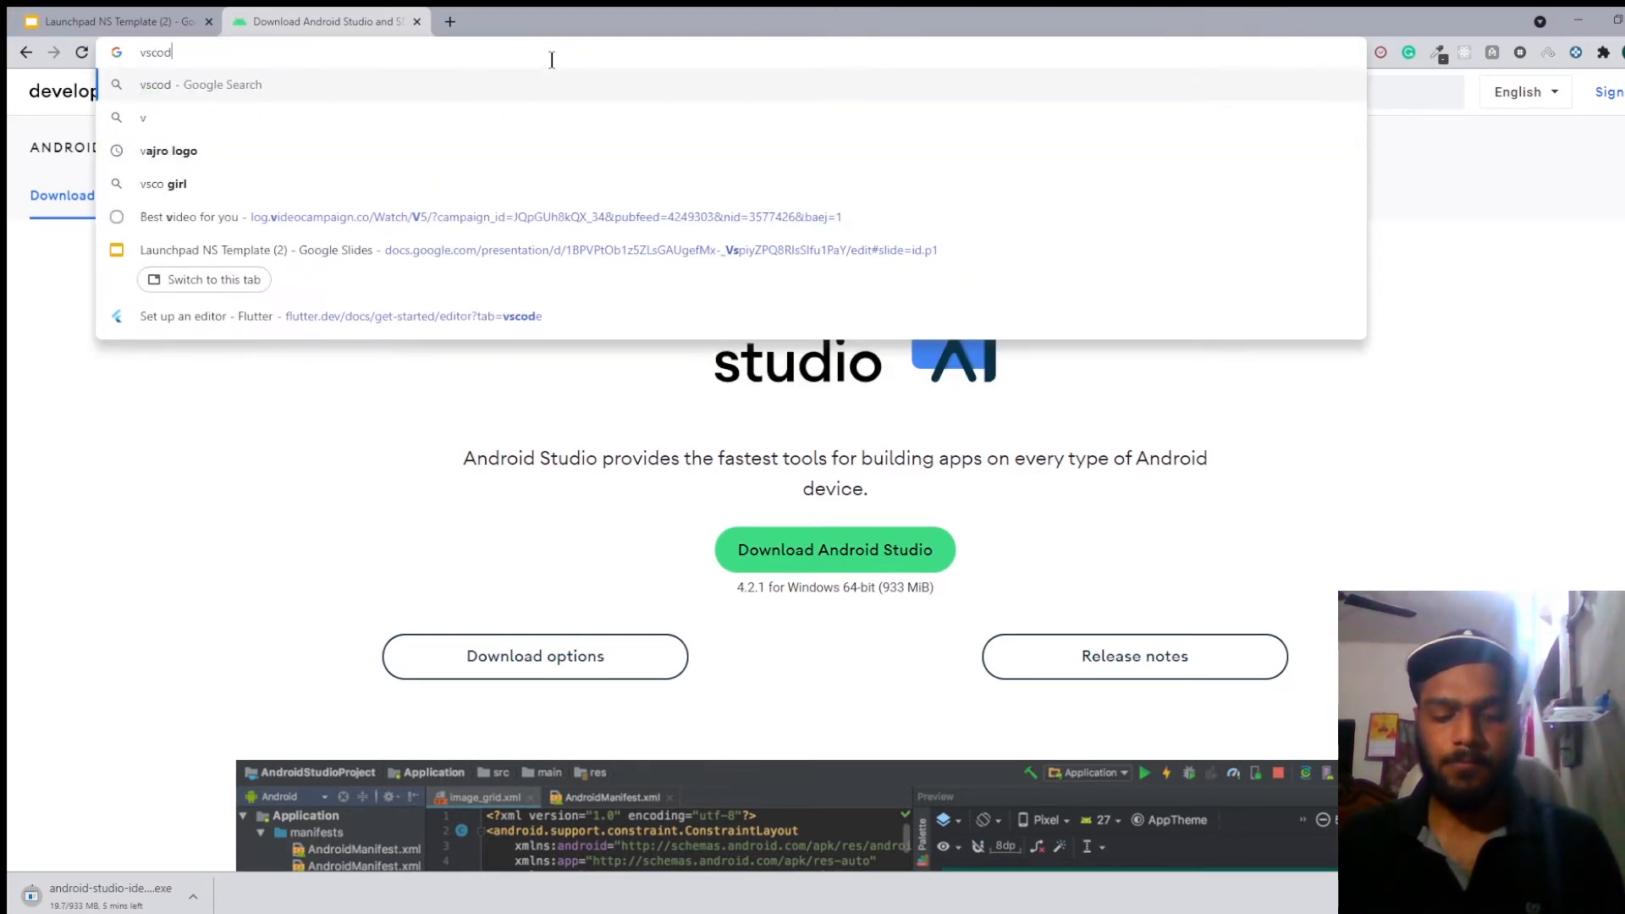
pyautogui.write('e install')
pyautogui.press('Return')
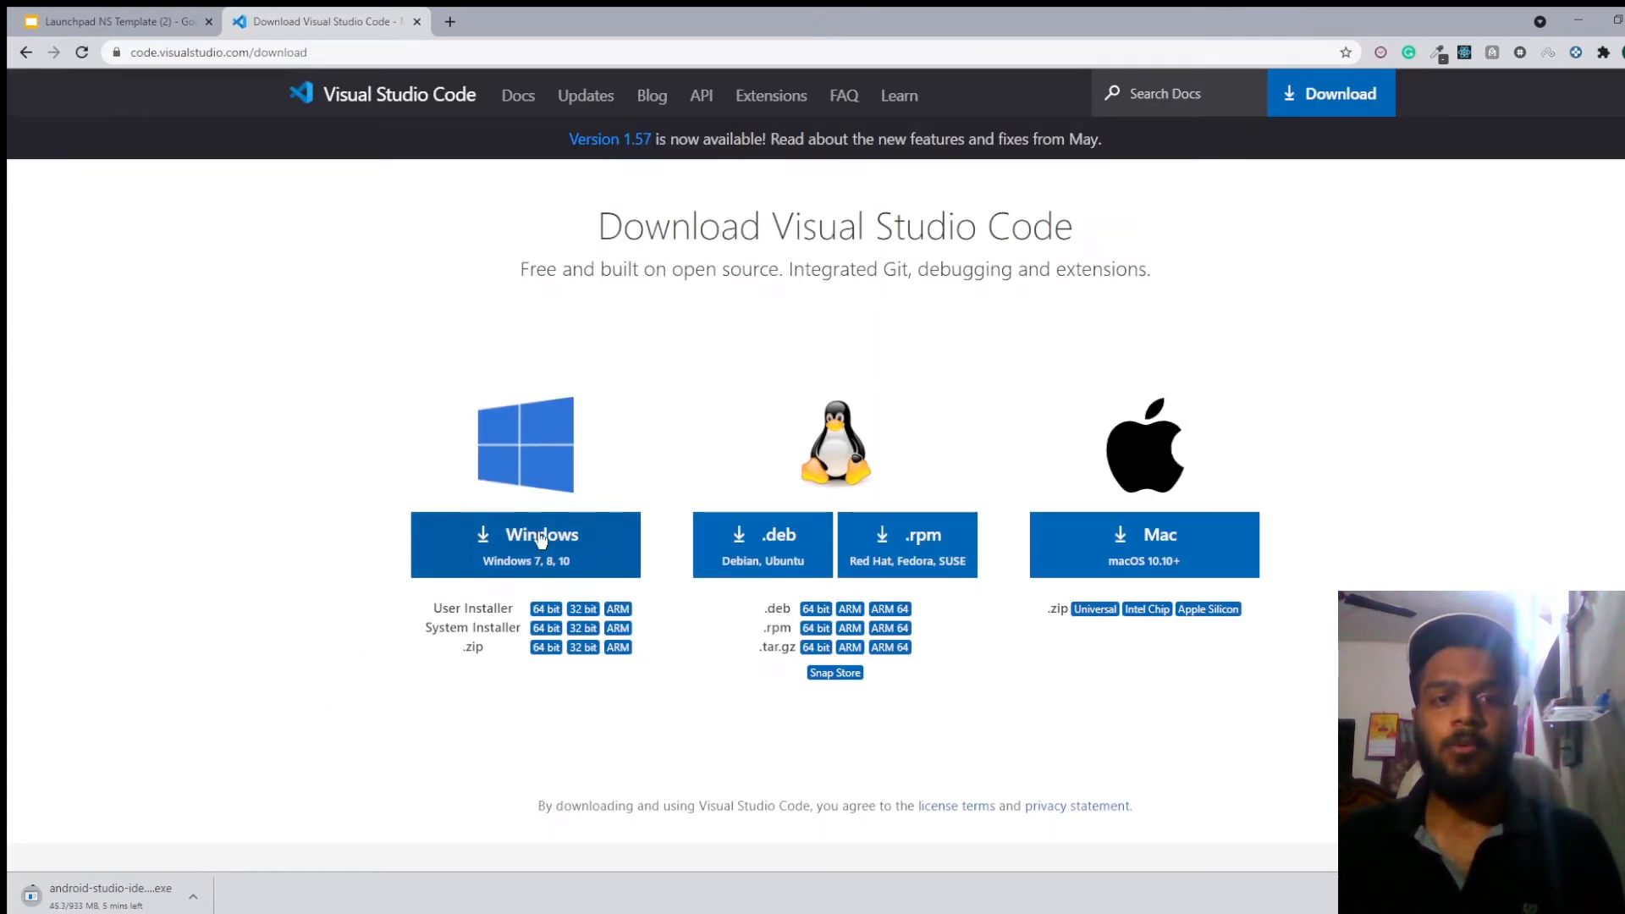
pyautogui.click(540, 540)
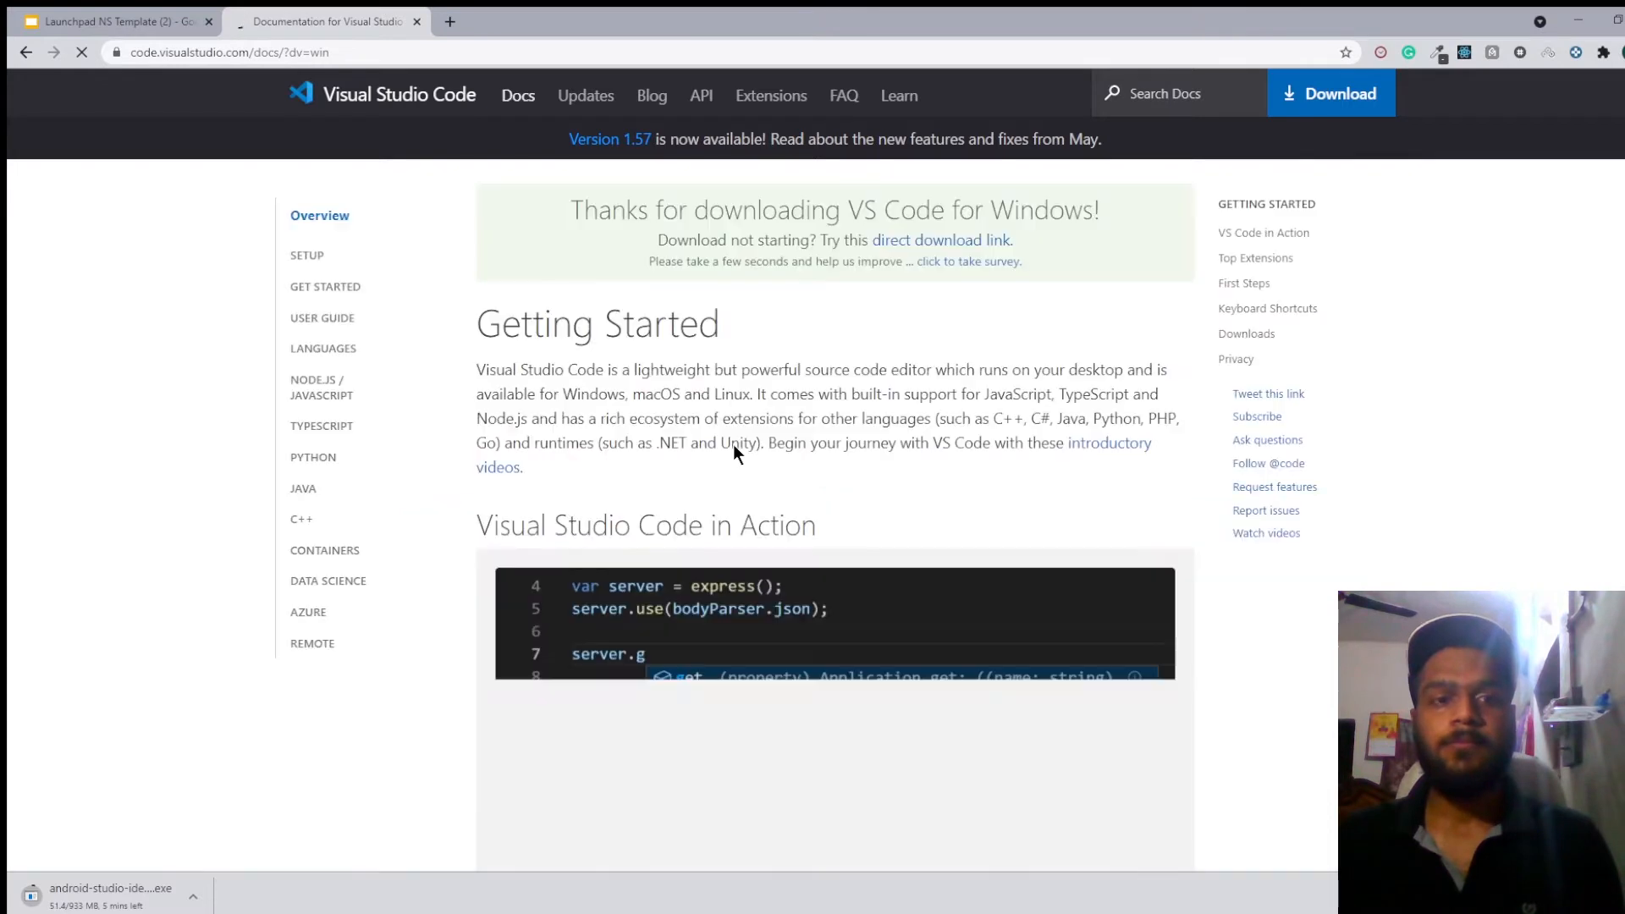
pyautogui.scroll(-5, 733, 444)
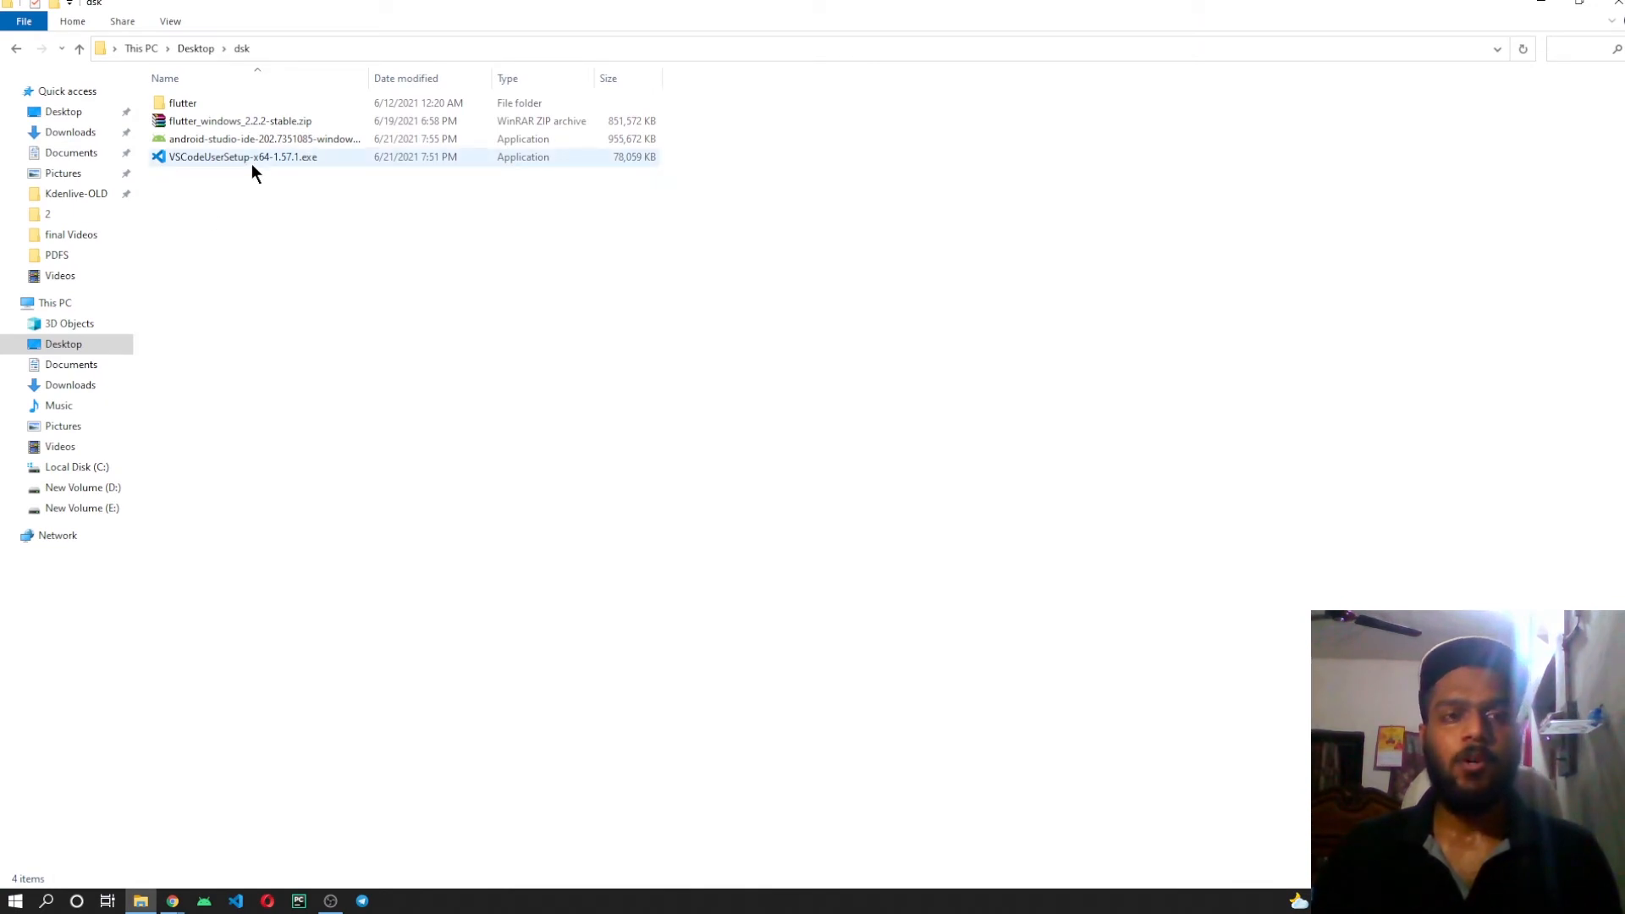
# Walk through the Visual Studio Code setup, accepting the licence agreement and default additional tasks, and exit it before installing.
pyautogui.doubleClick(328, 157)
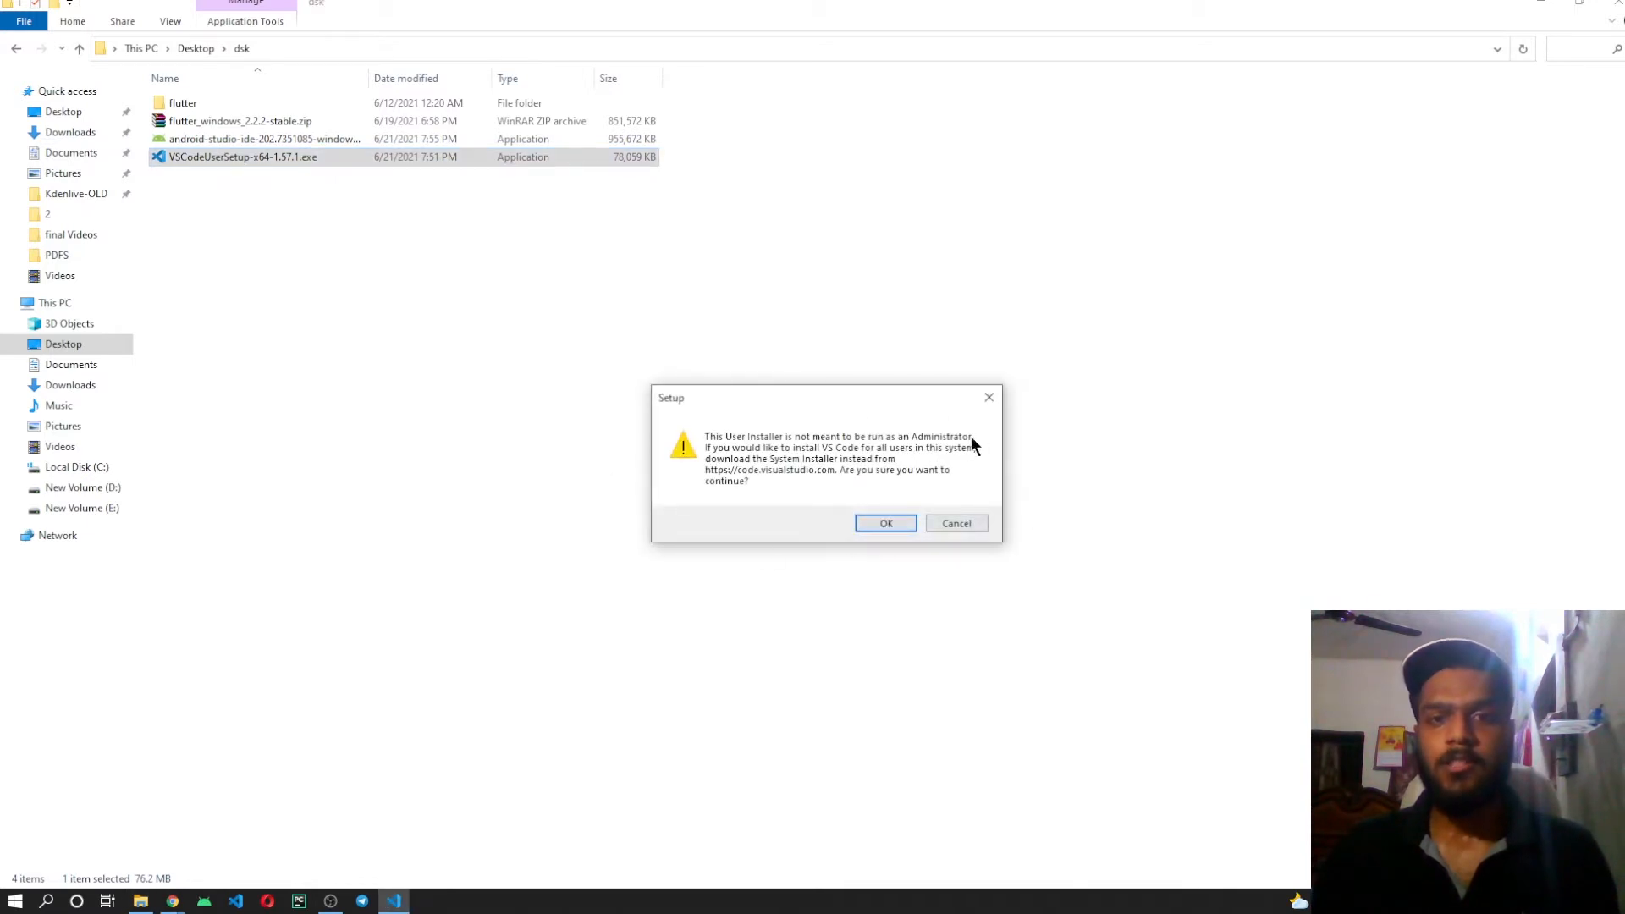
pyautogui.click(890, 526)
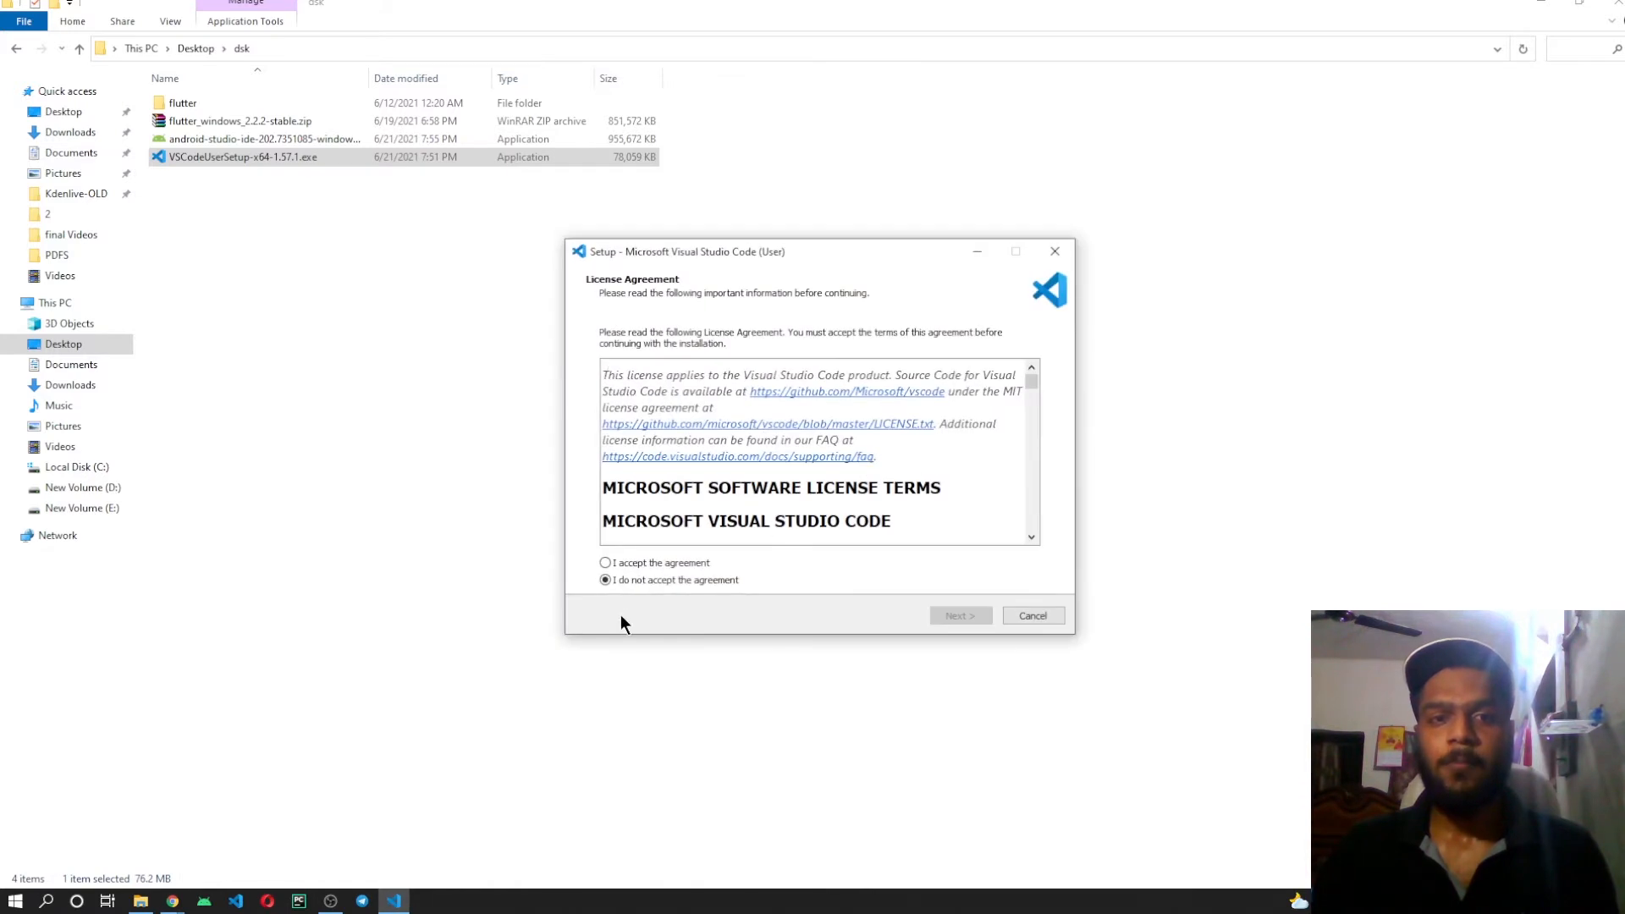
pyautogui.click(606, 562)
pyautogui.click(937, 616)
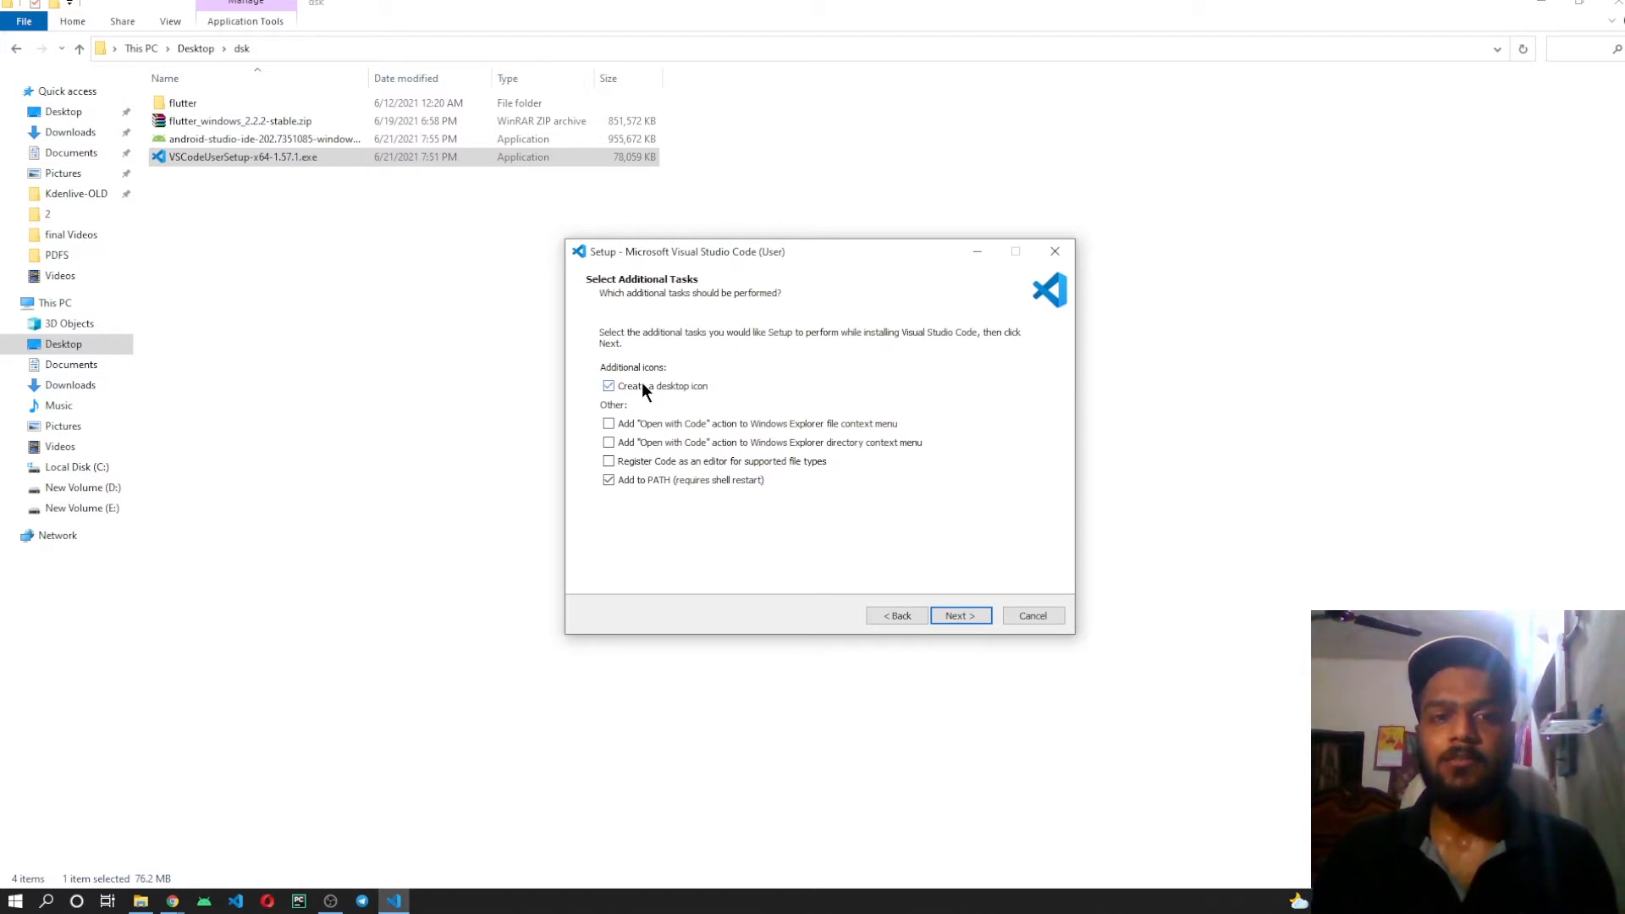
pyautogui.click(972, 618)
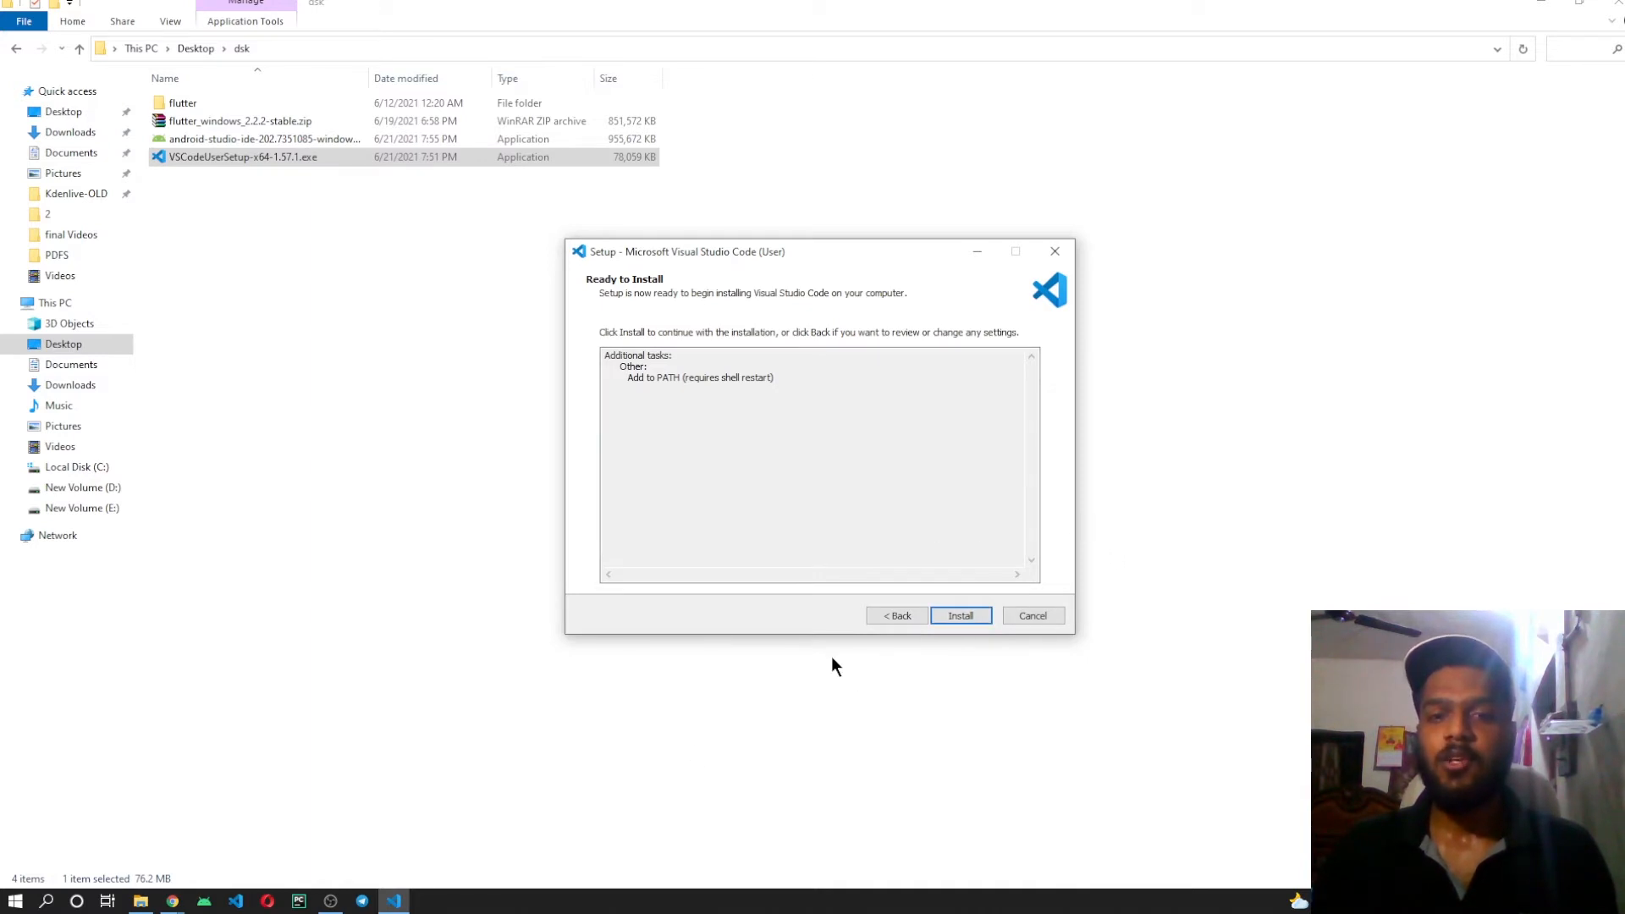
pyautogui.click(1048, 616)
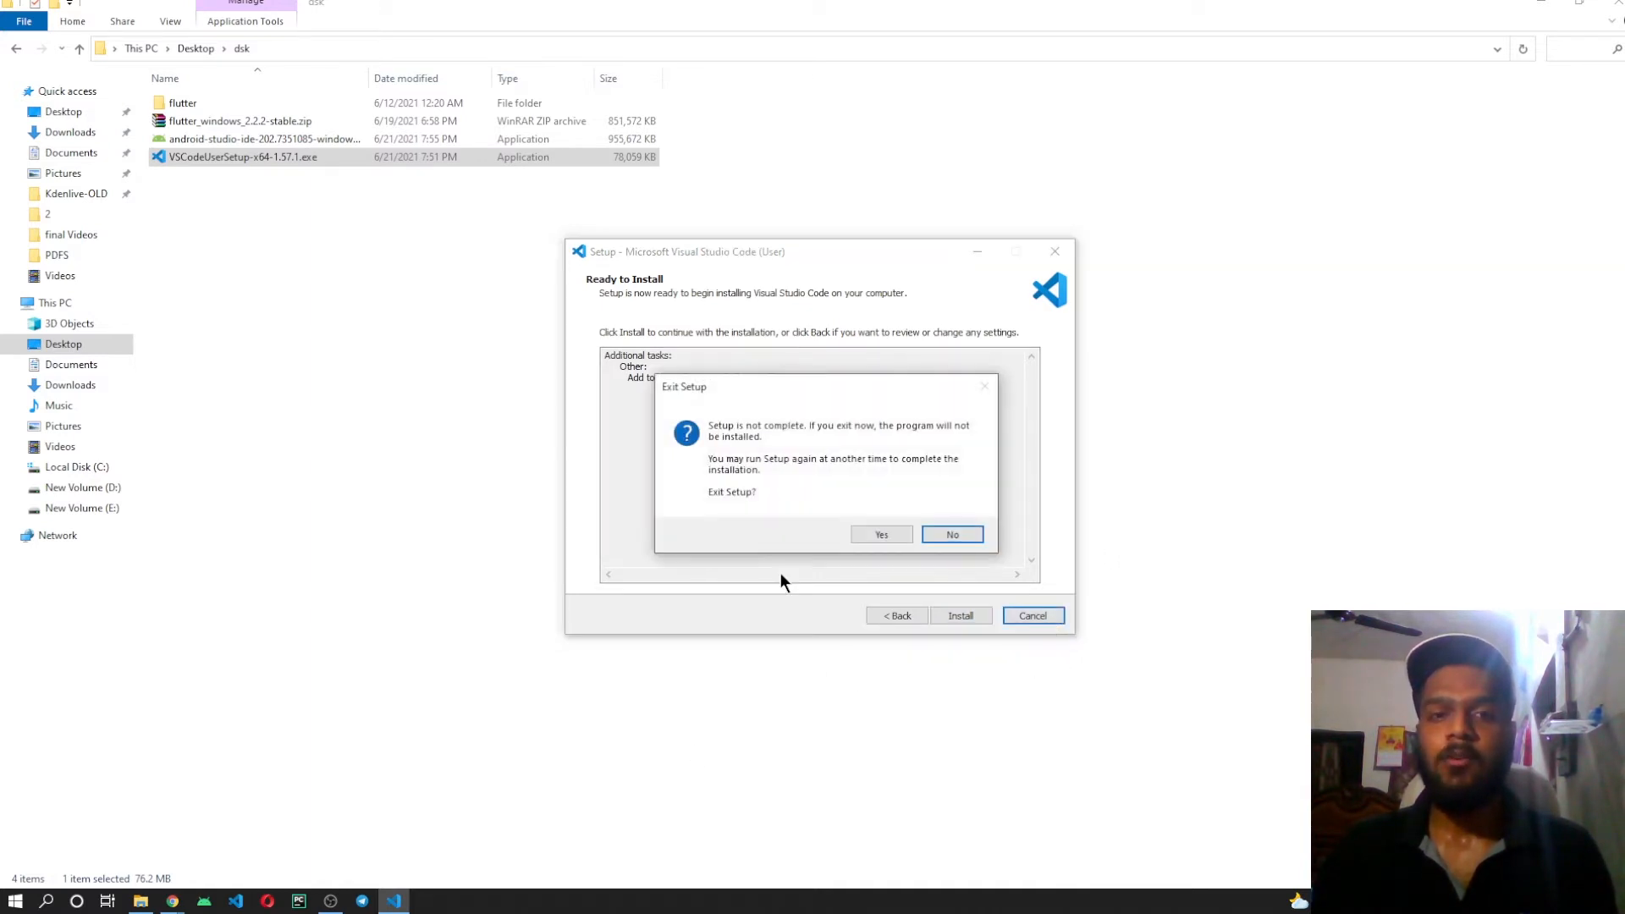
pyautogui.click(881, 533)
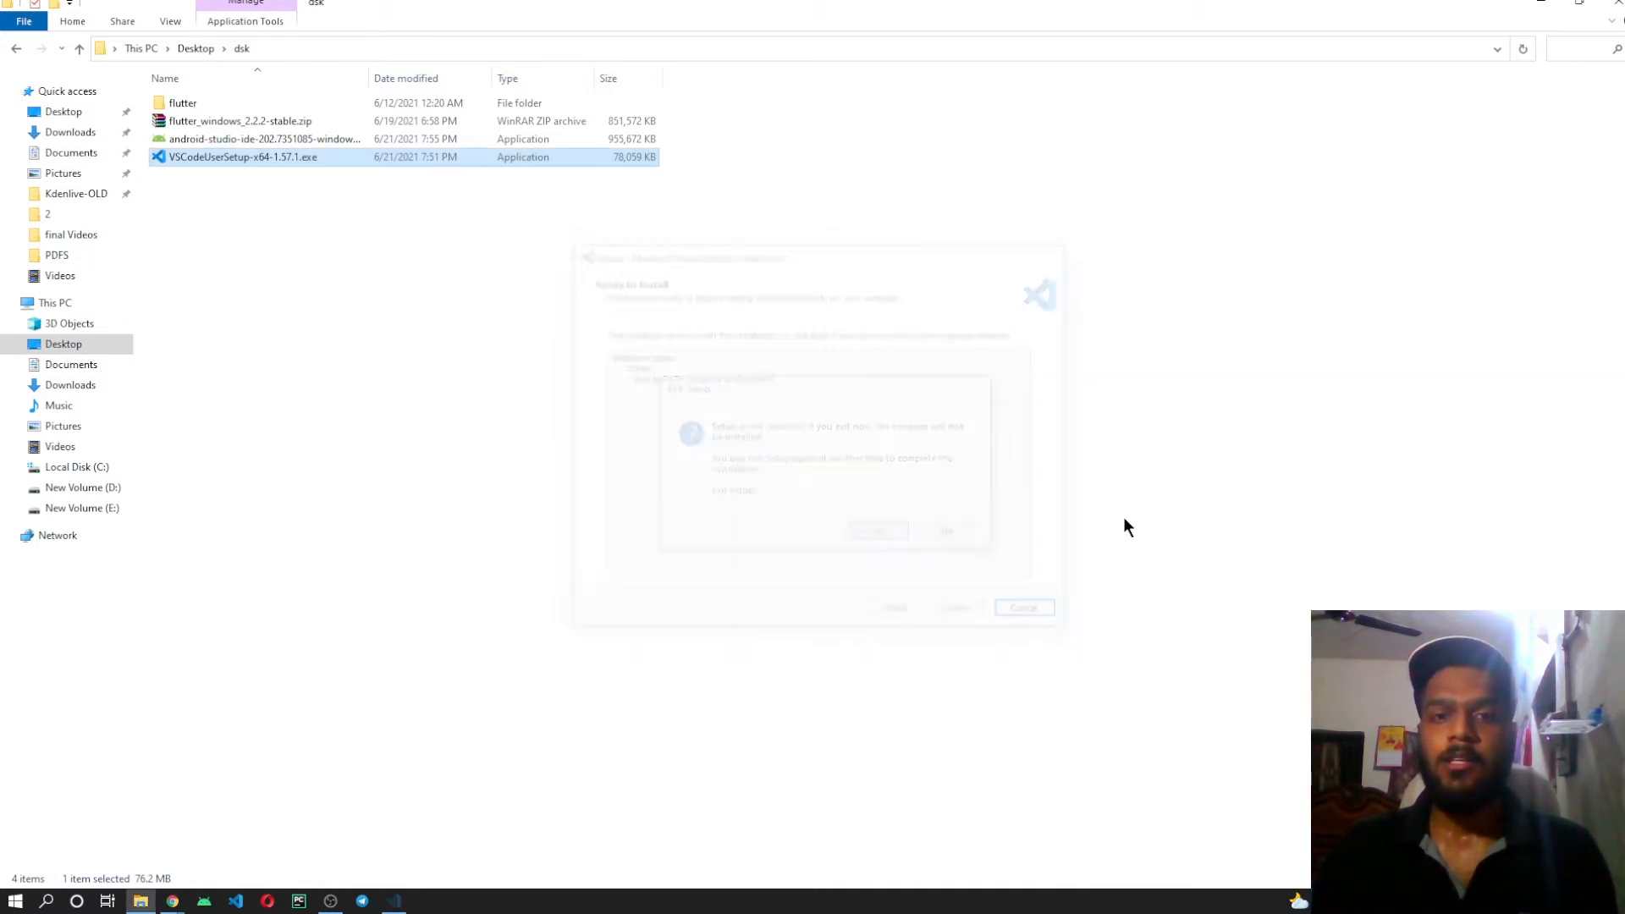
# Walk through the Android Studio setup without uninstalling the previous version, keeping the default components, location and shortcut folder, and quit before installing.
pyautogui.click(303, 139)
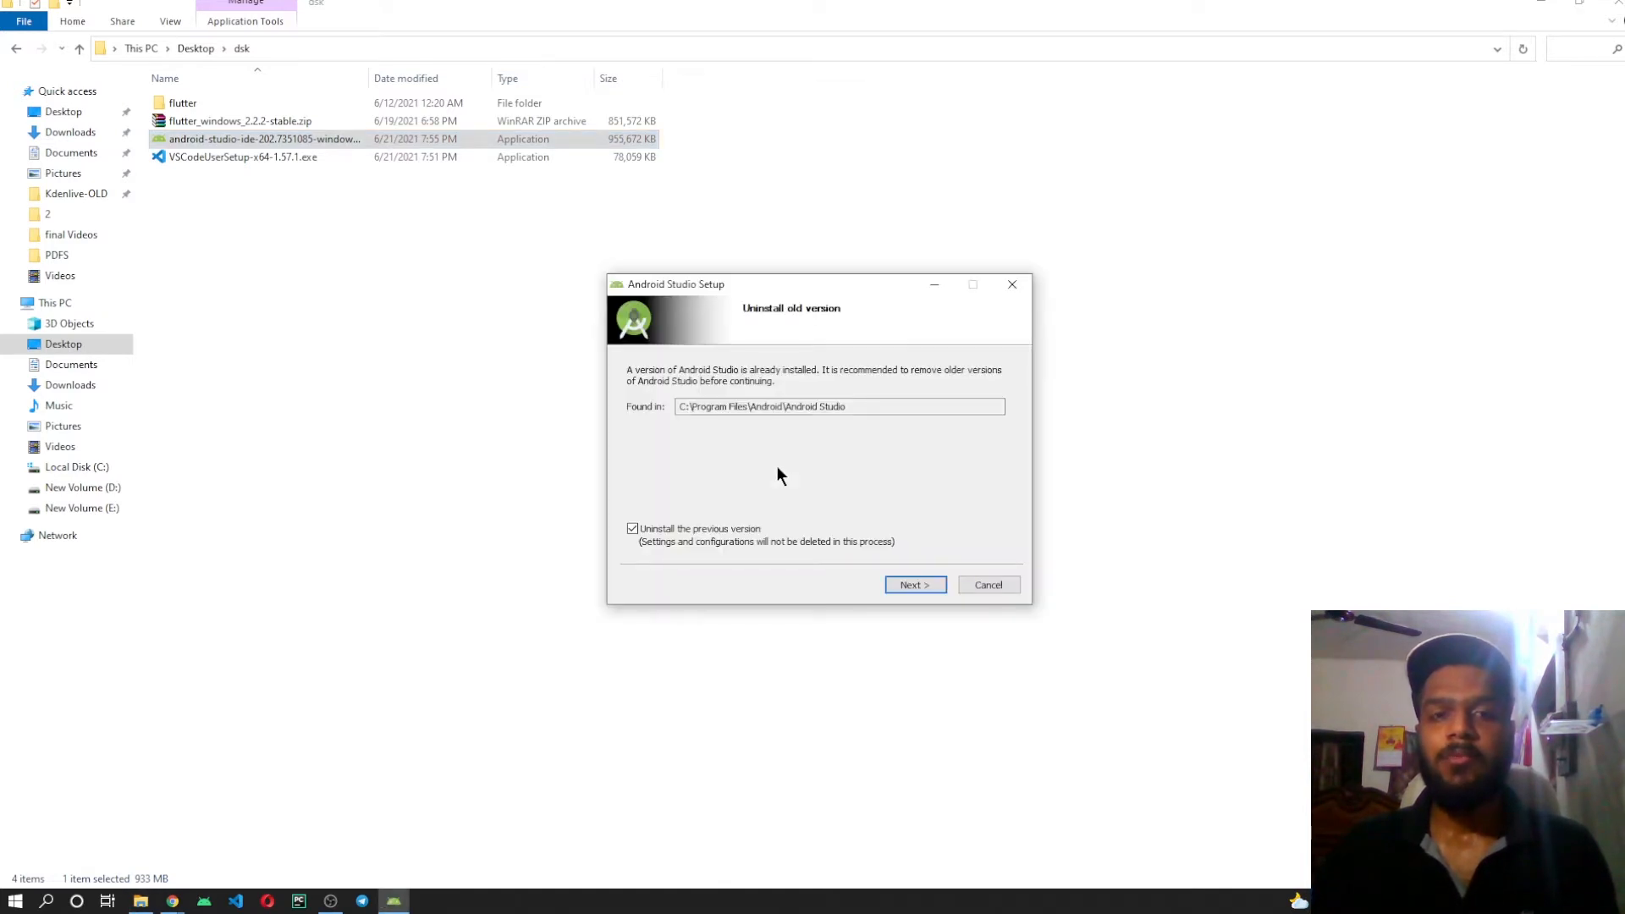
pyautogui.moveTo(818, 287); pyautogui.dragTo(839, 204)
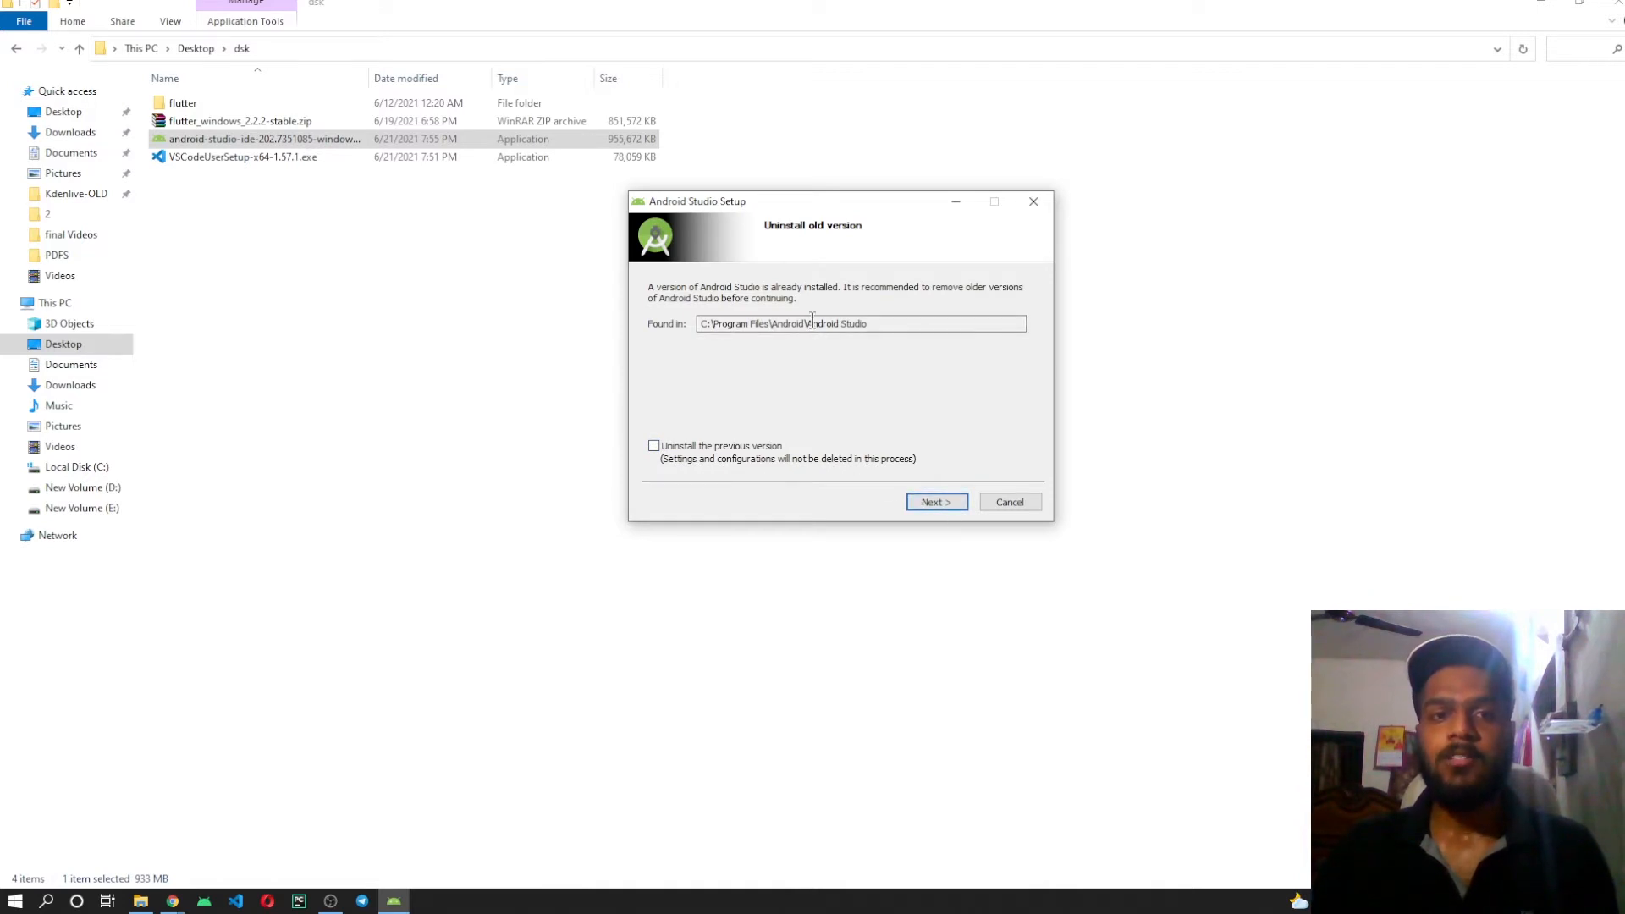
pyautogui.click(928, 499)
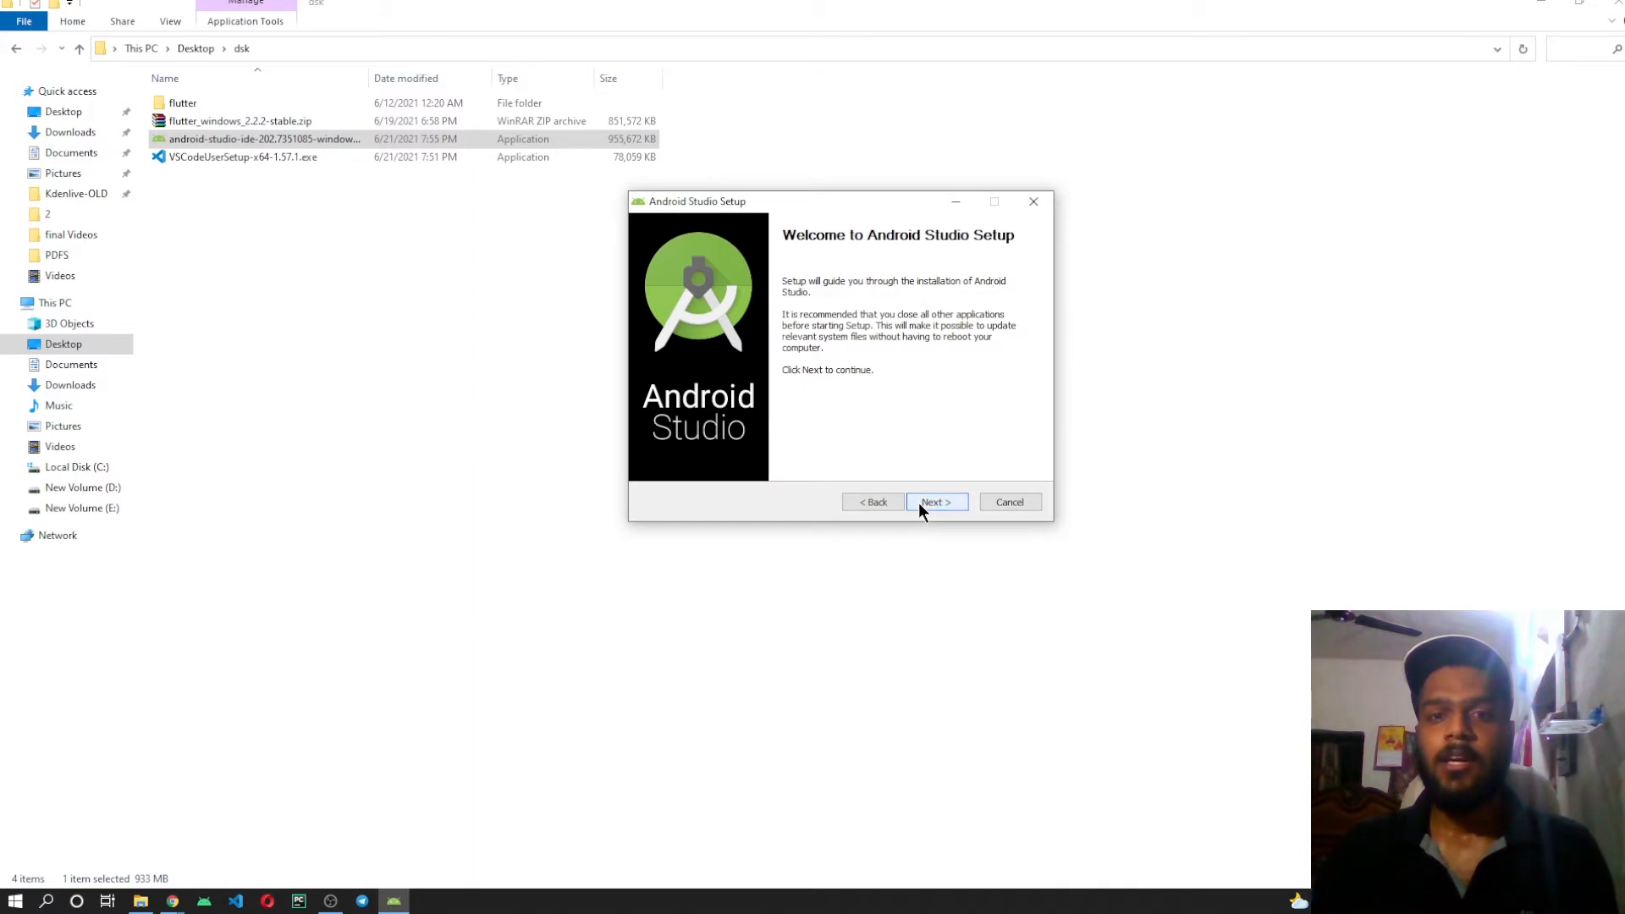
pyautogui.click(917, 502)
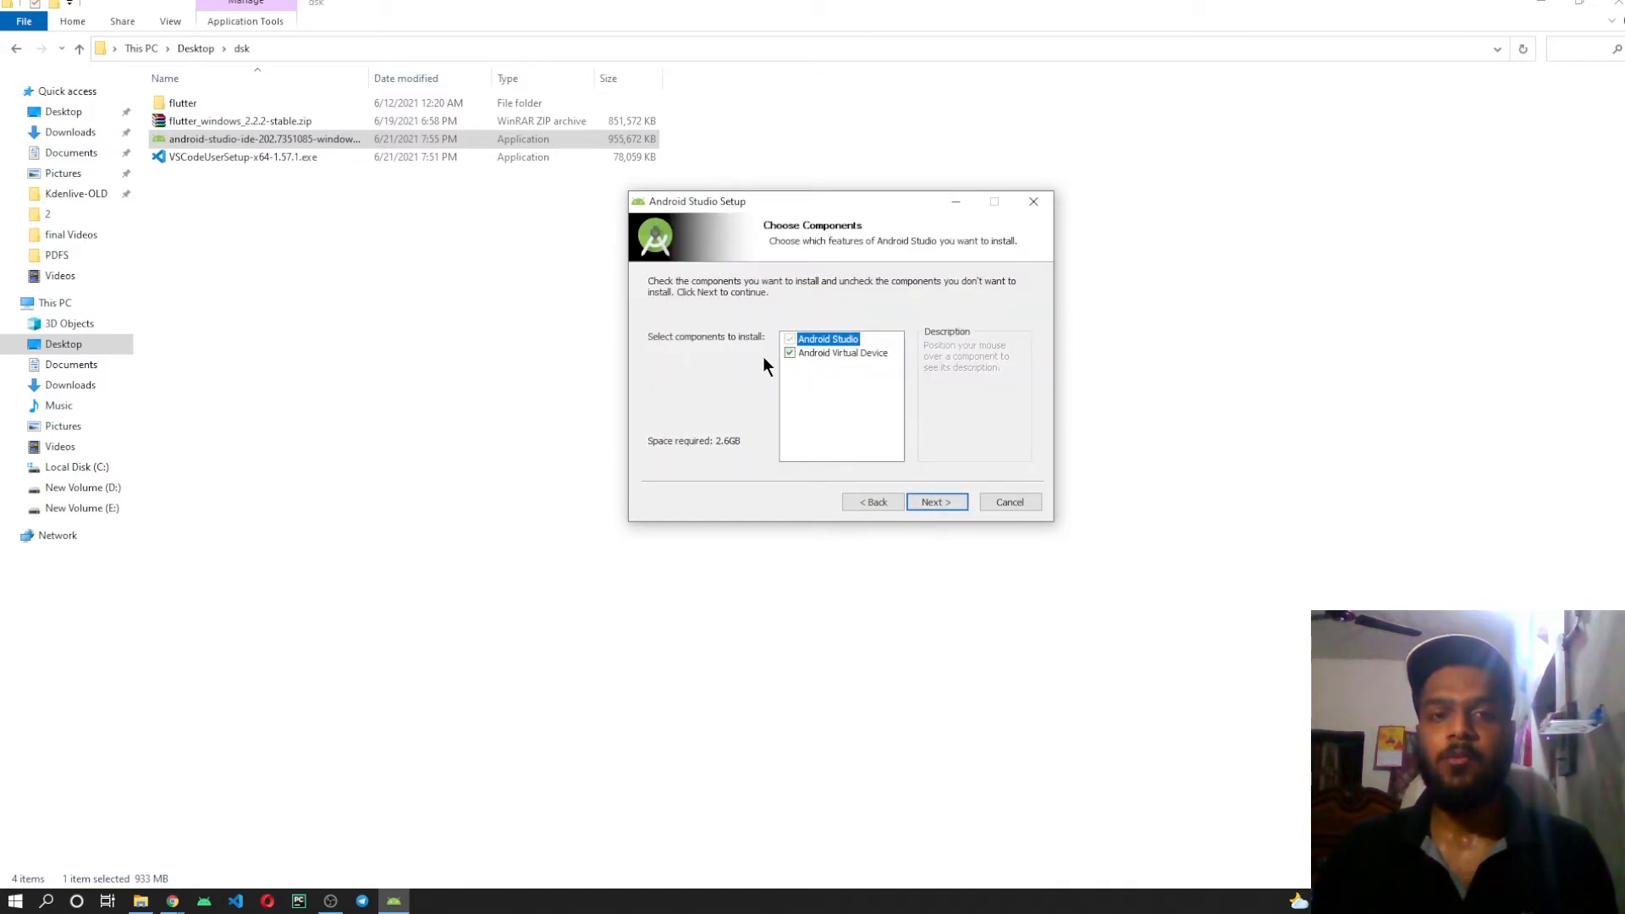
pyautogui.moveTo(836, 349)
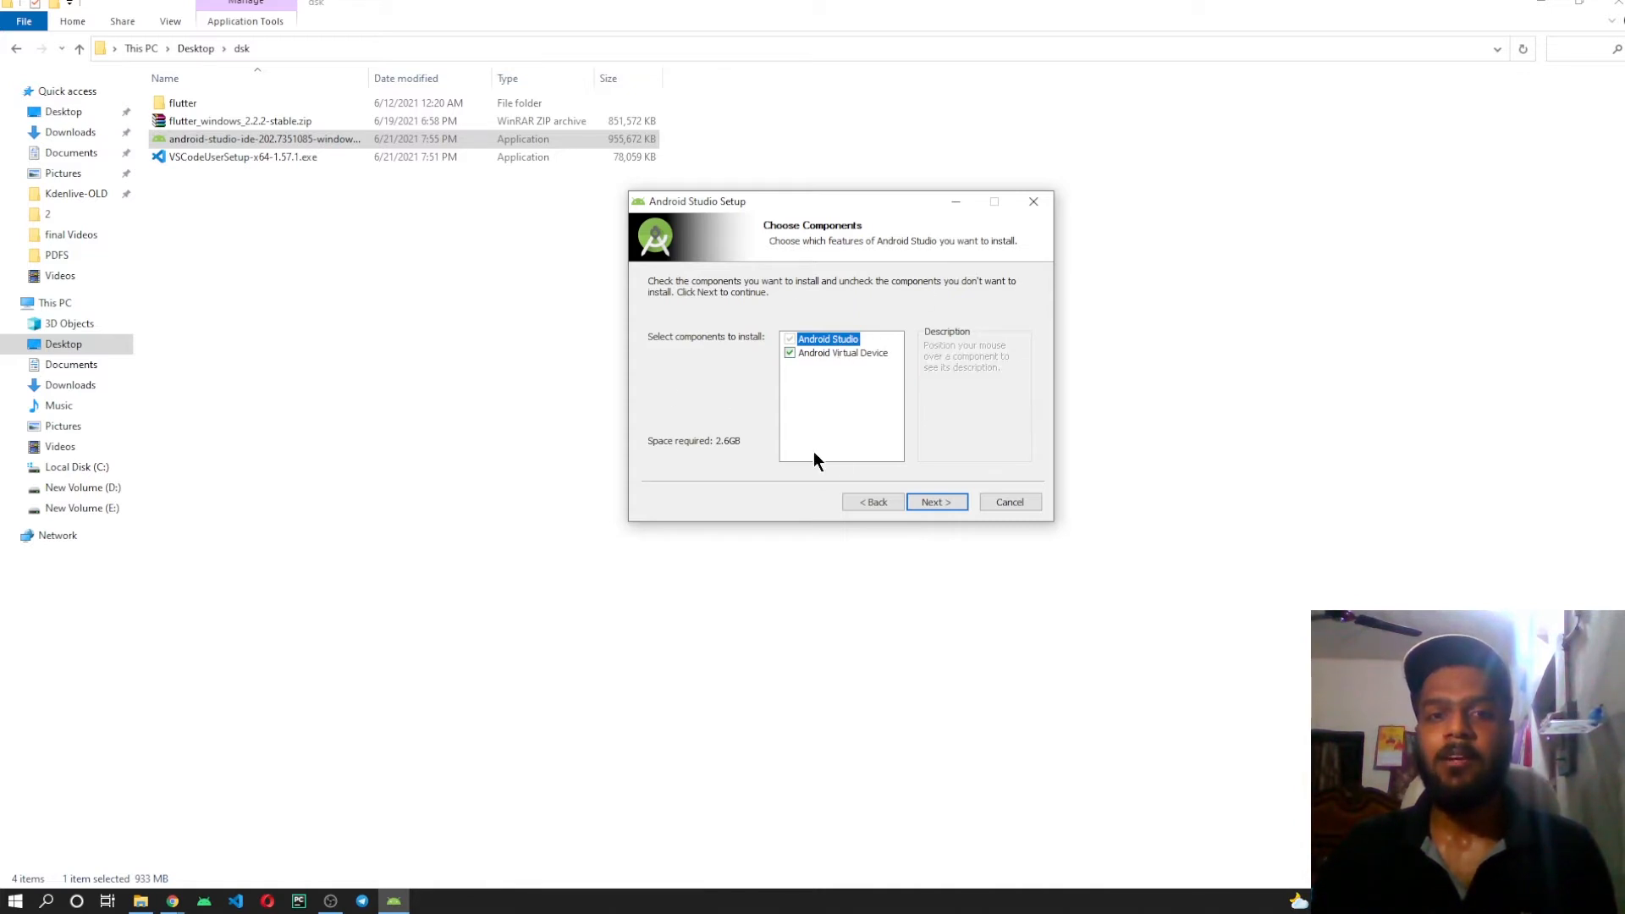
pyautogui.click(942, 501)
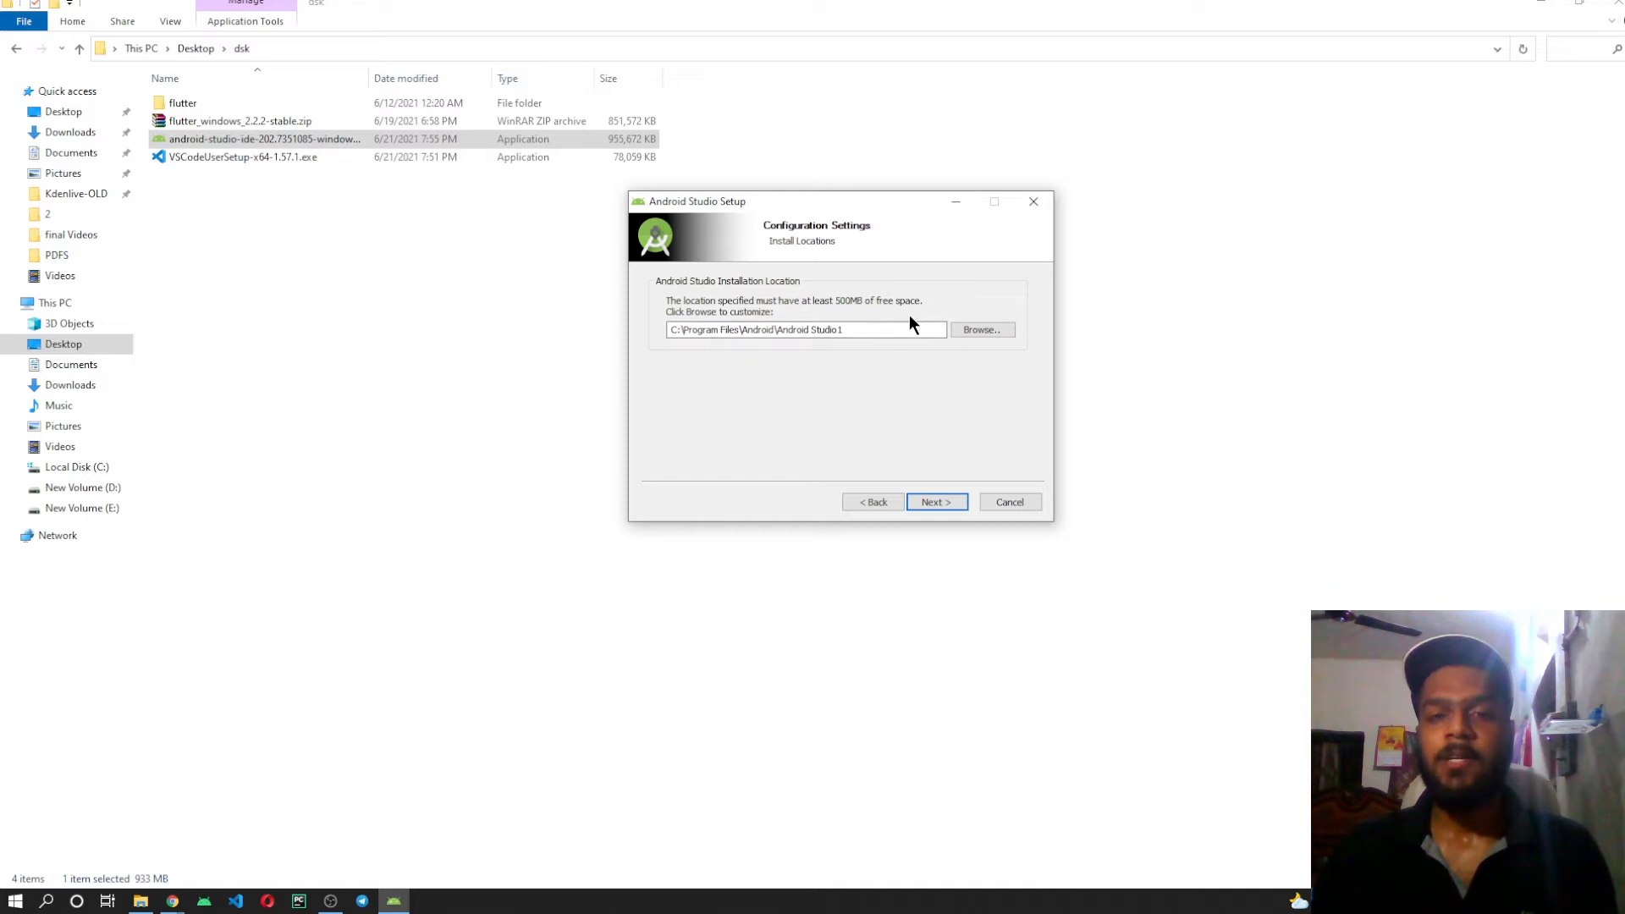
pyautogui.click(938, 501)
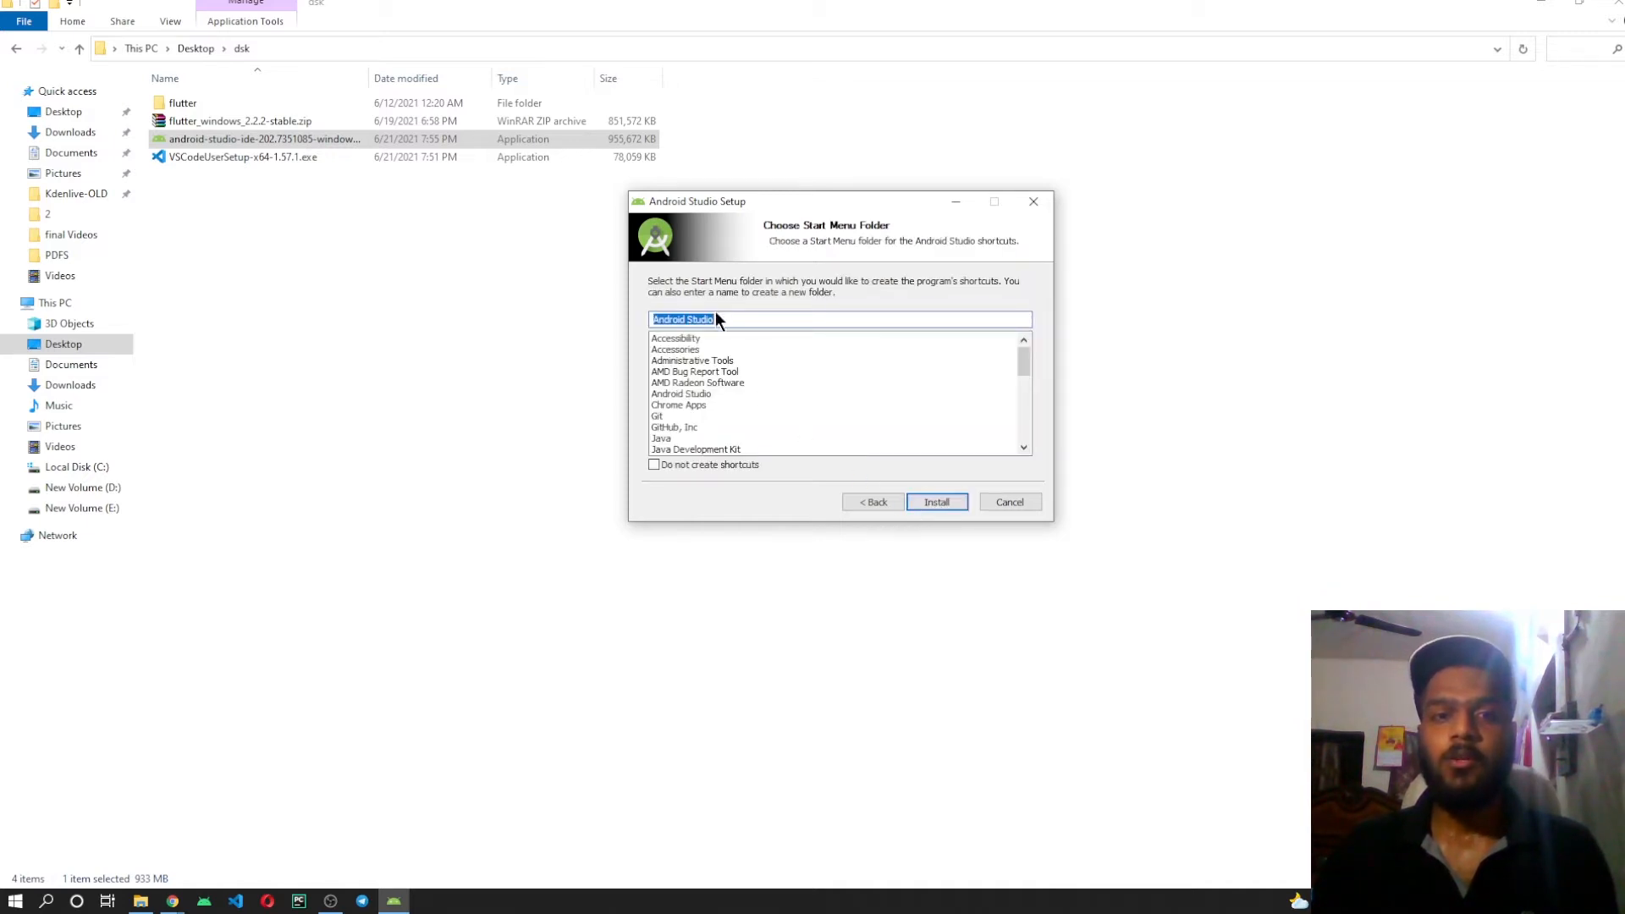
pyautogui.scroll(-4, 790, 393)
pyautogui.scroll(5, 791, 393)
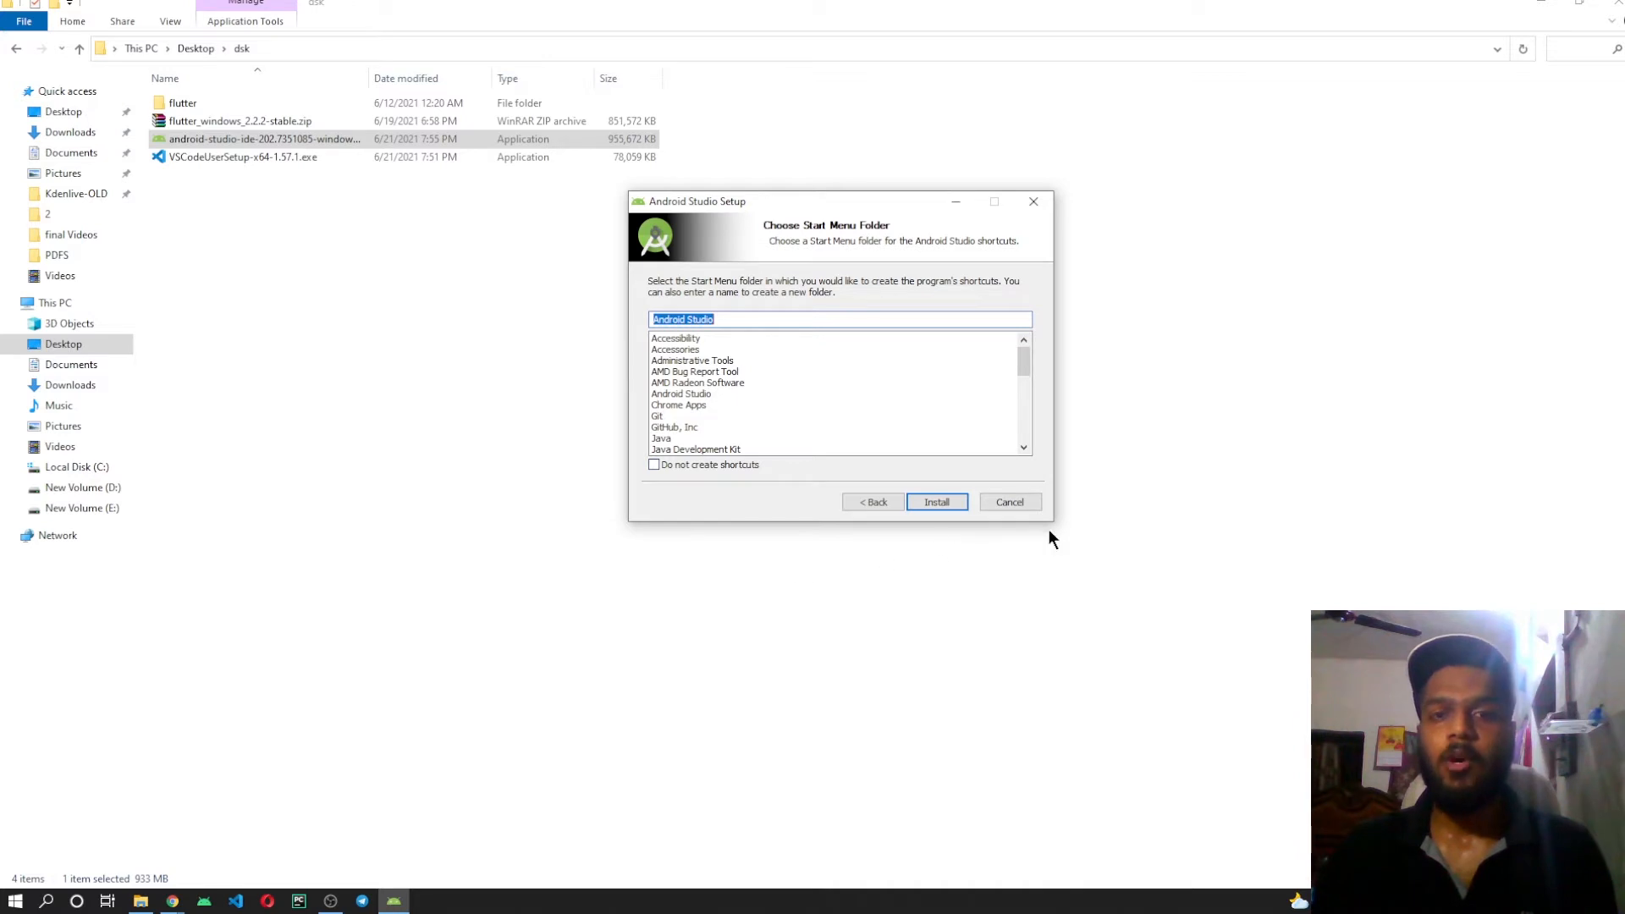
pyautogui.click(1010, 503)
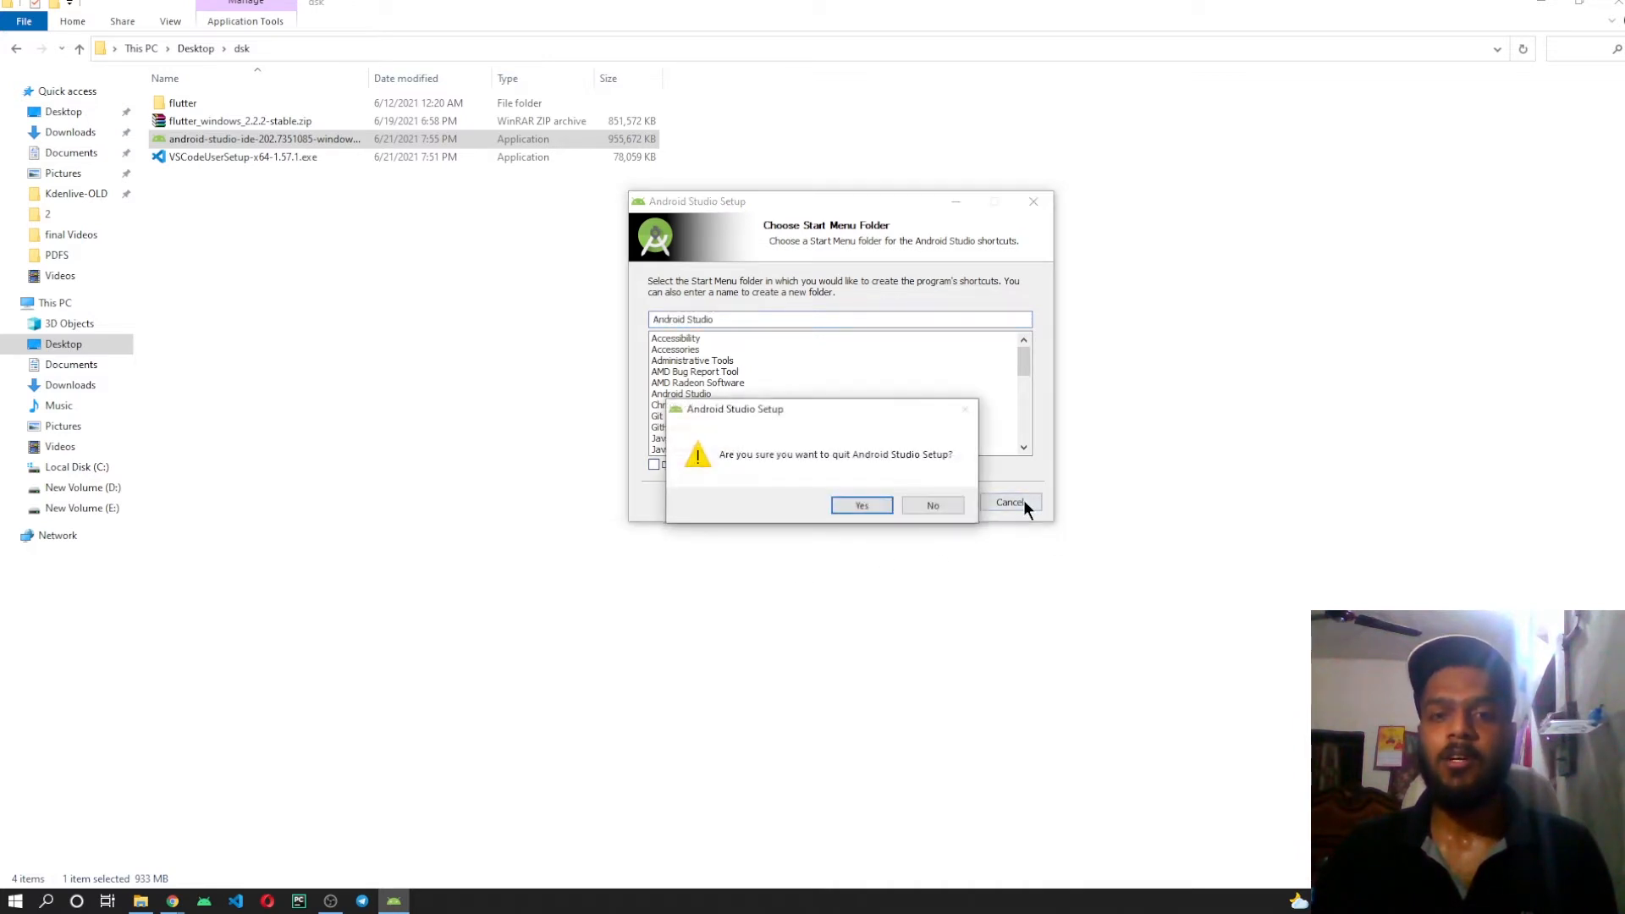
pyautogui.click(877, 509)
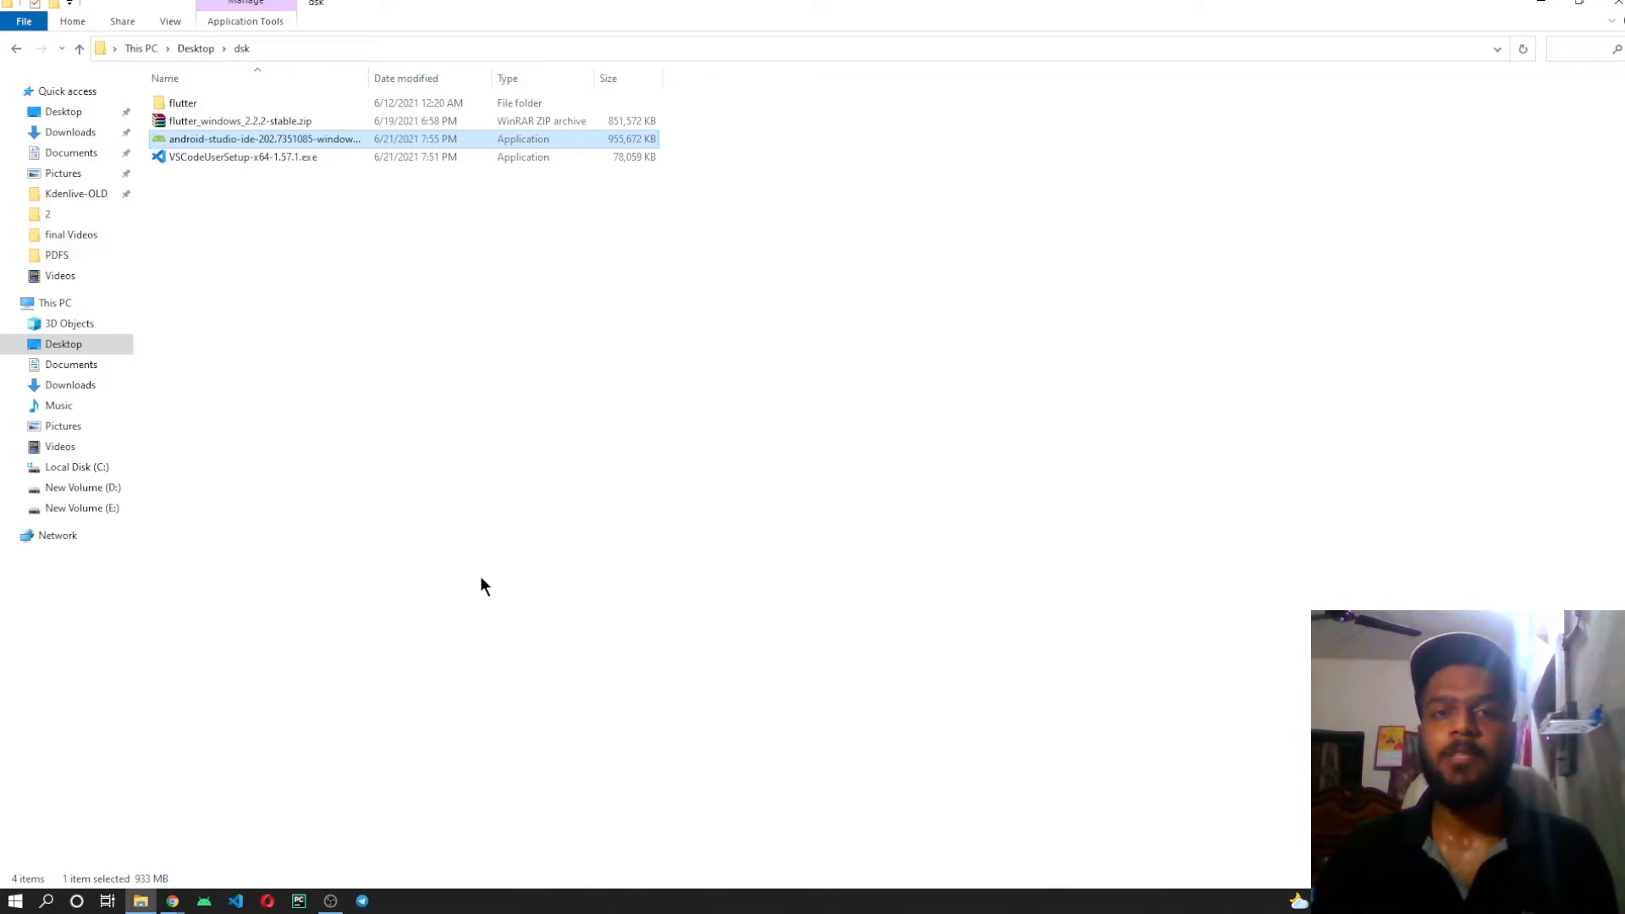
# Launch the already installed Android Studio and bring up its welcome window.
pyautogui.click(204, 901)
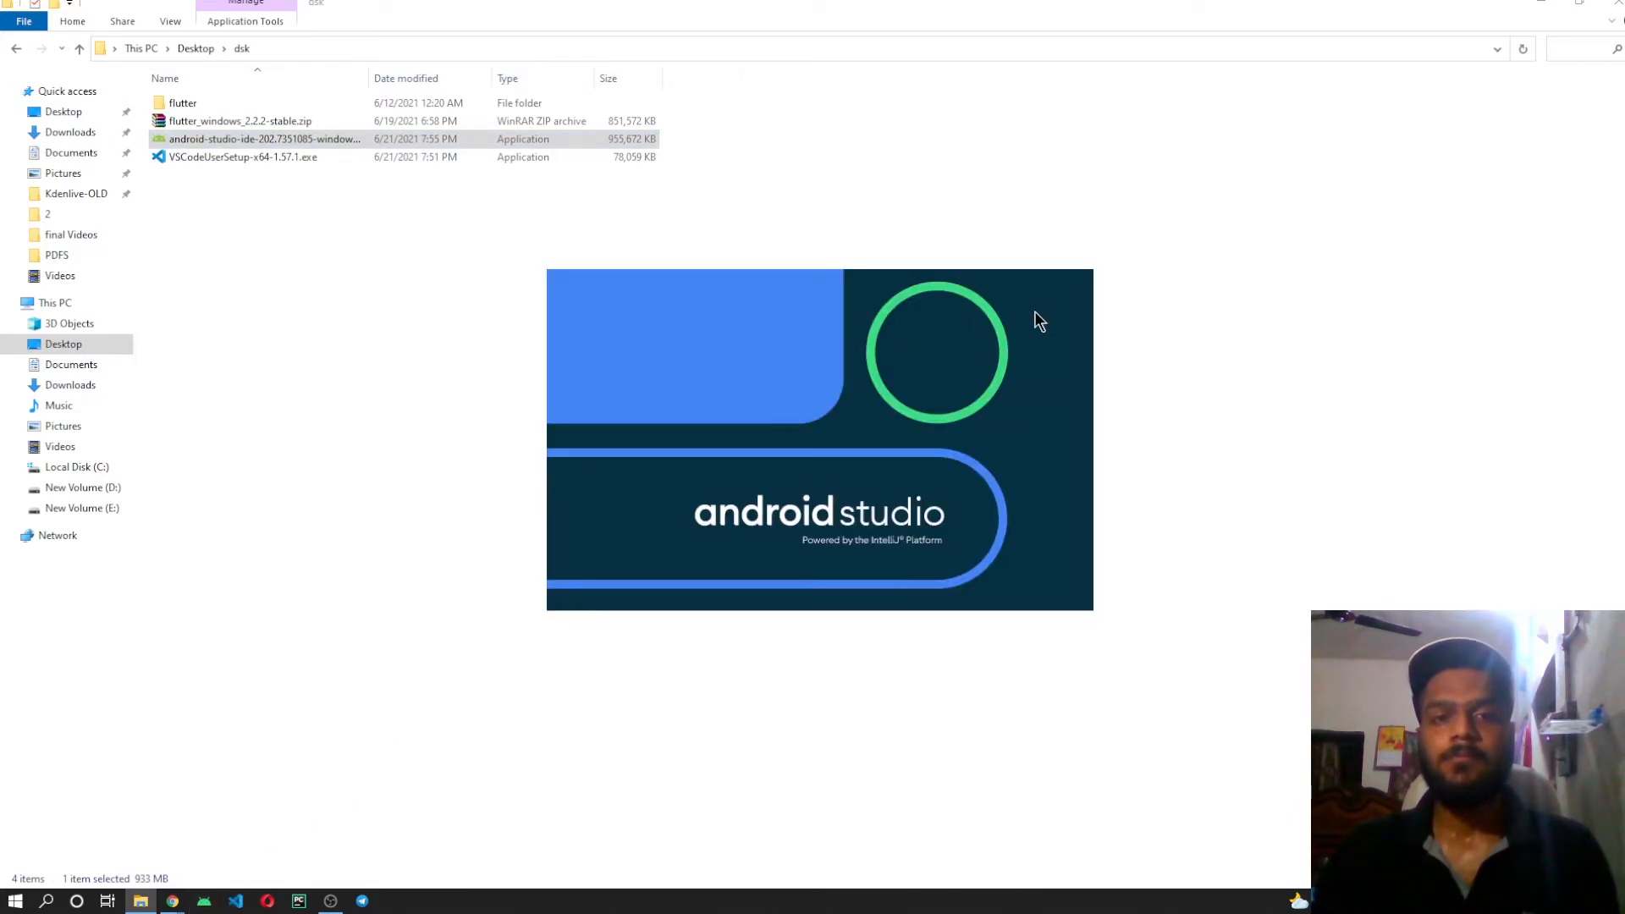
pyautogui.click(1264, 303)
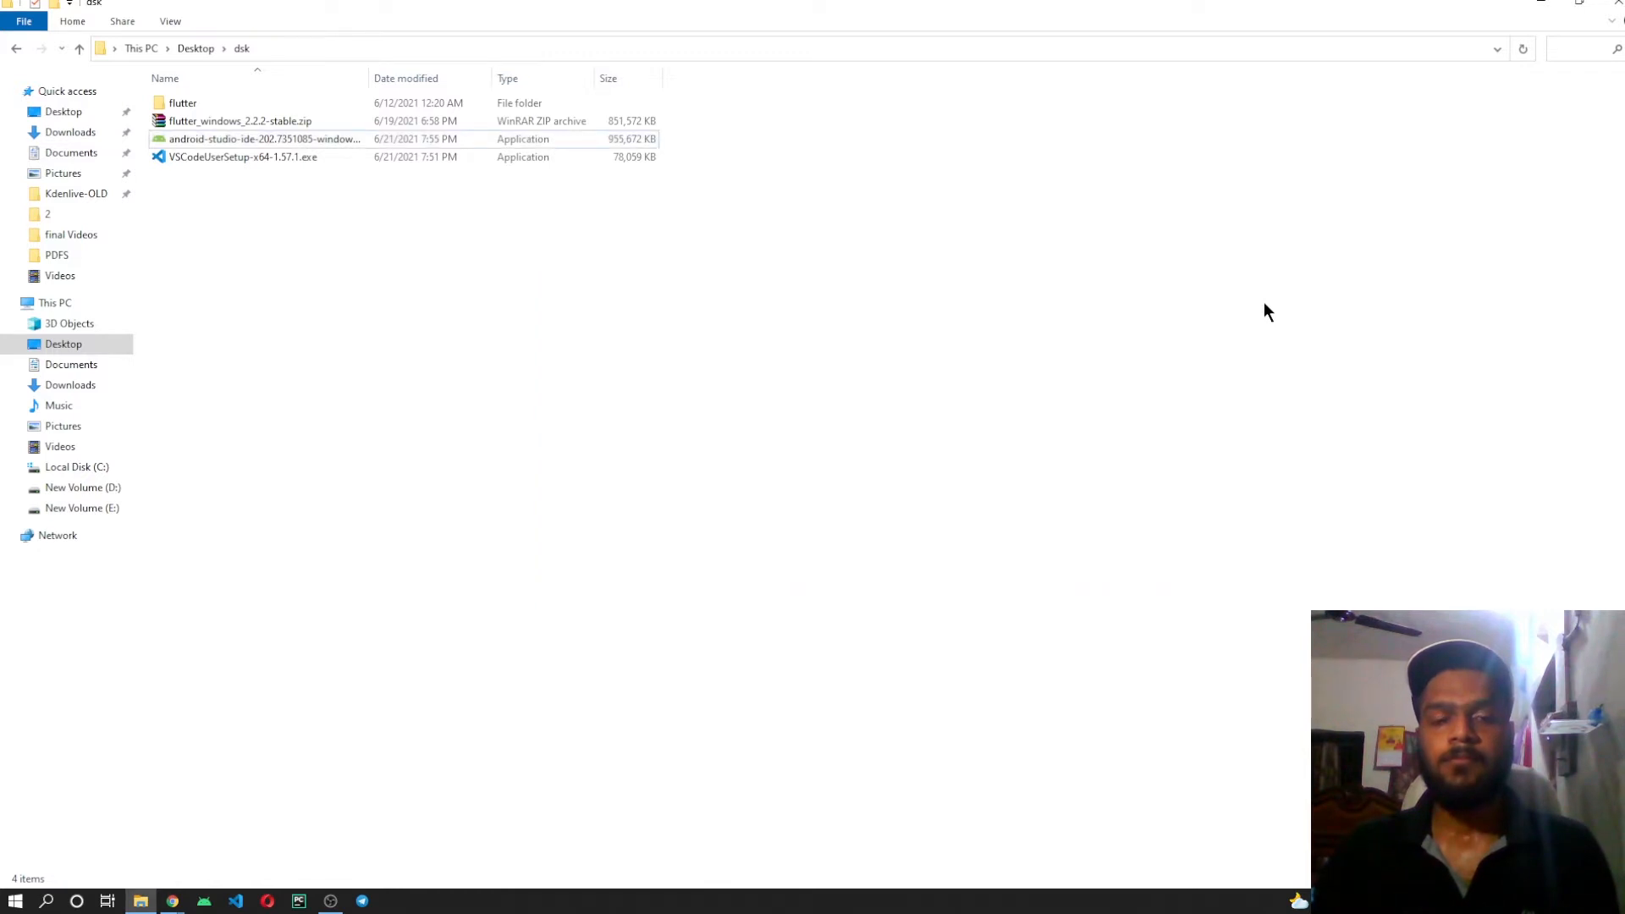
pyautogui.hotkey('alt', 'Tab')
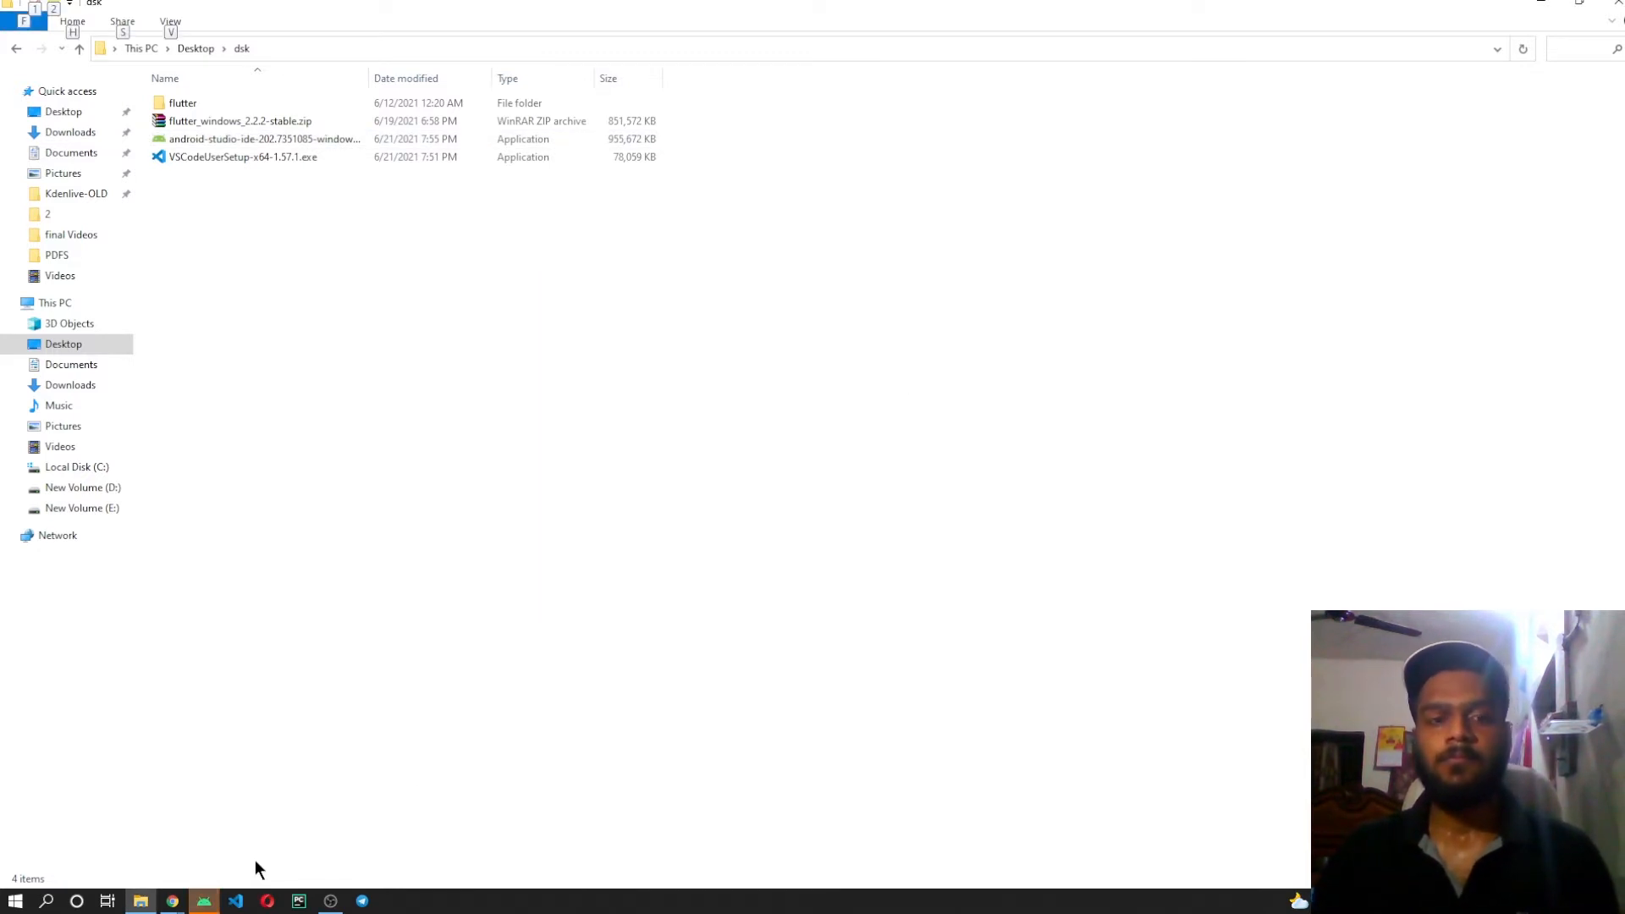
pyautogui.click(204, 902)
pyautogui.click(1016, 449)
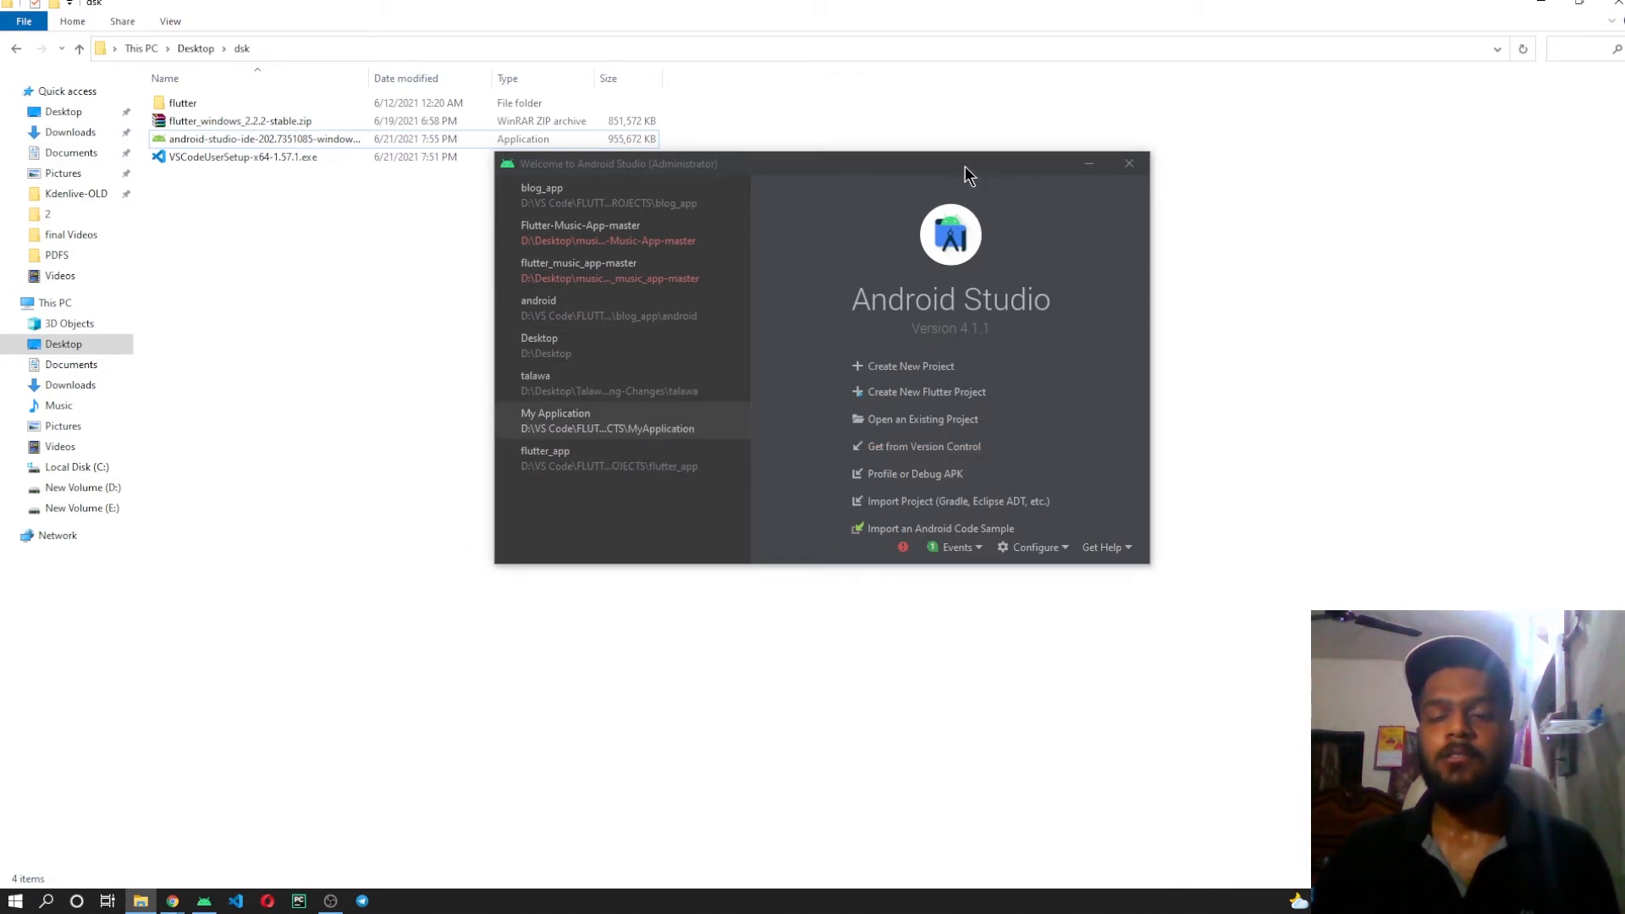
pyautogui.moveTo(963, 165); pyautogui.dragTo(982, 180)
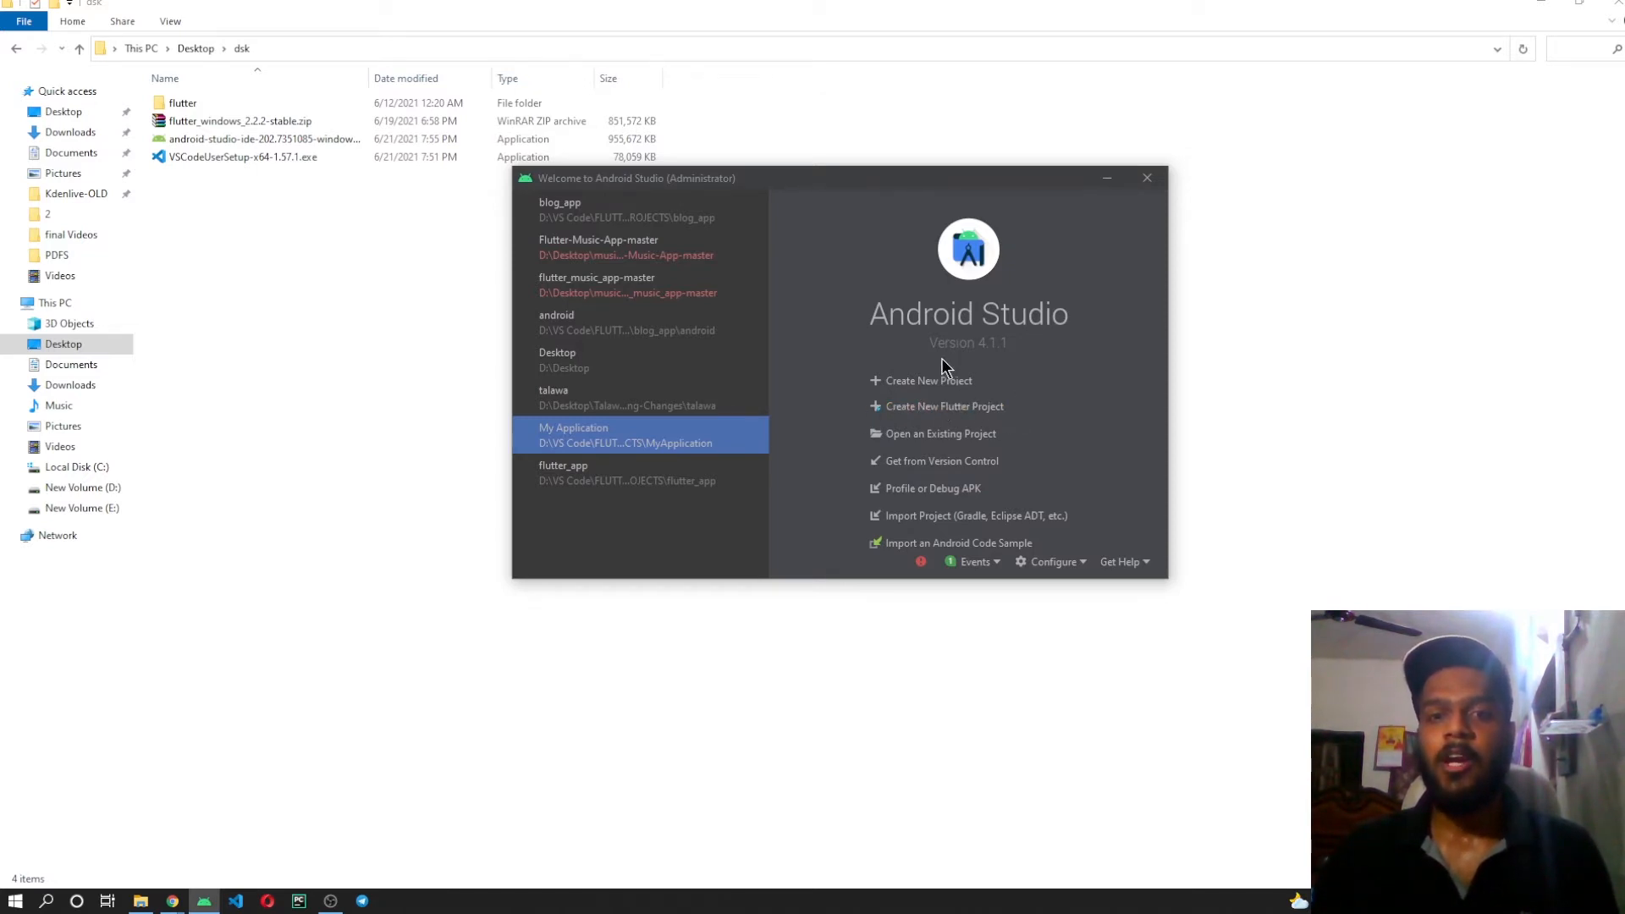
# Find the Dart plugin among Android Studio's installed plugins and update it.
pyautogui.click(1054, 563)
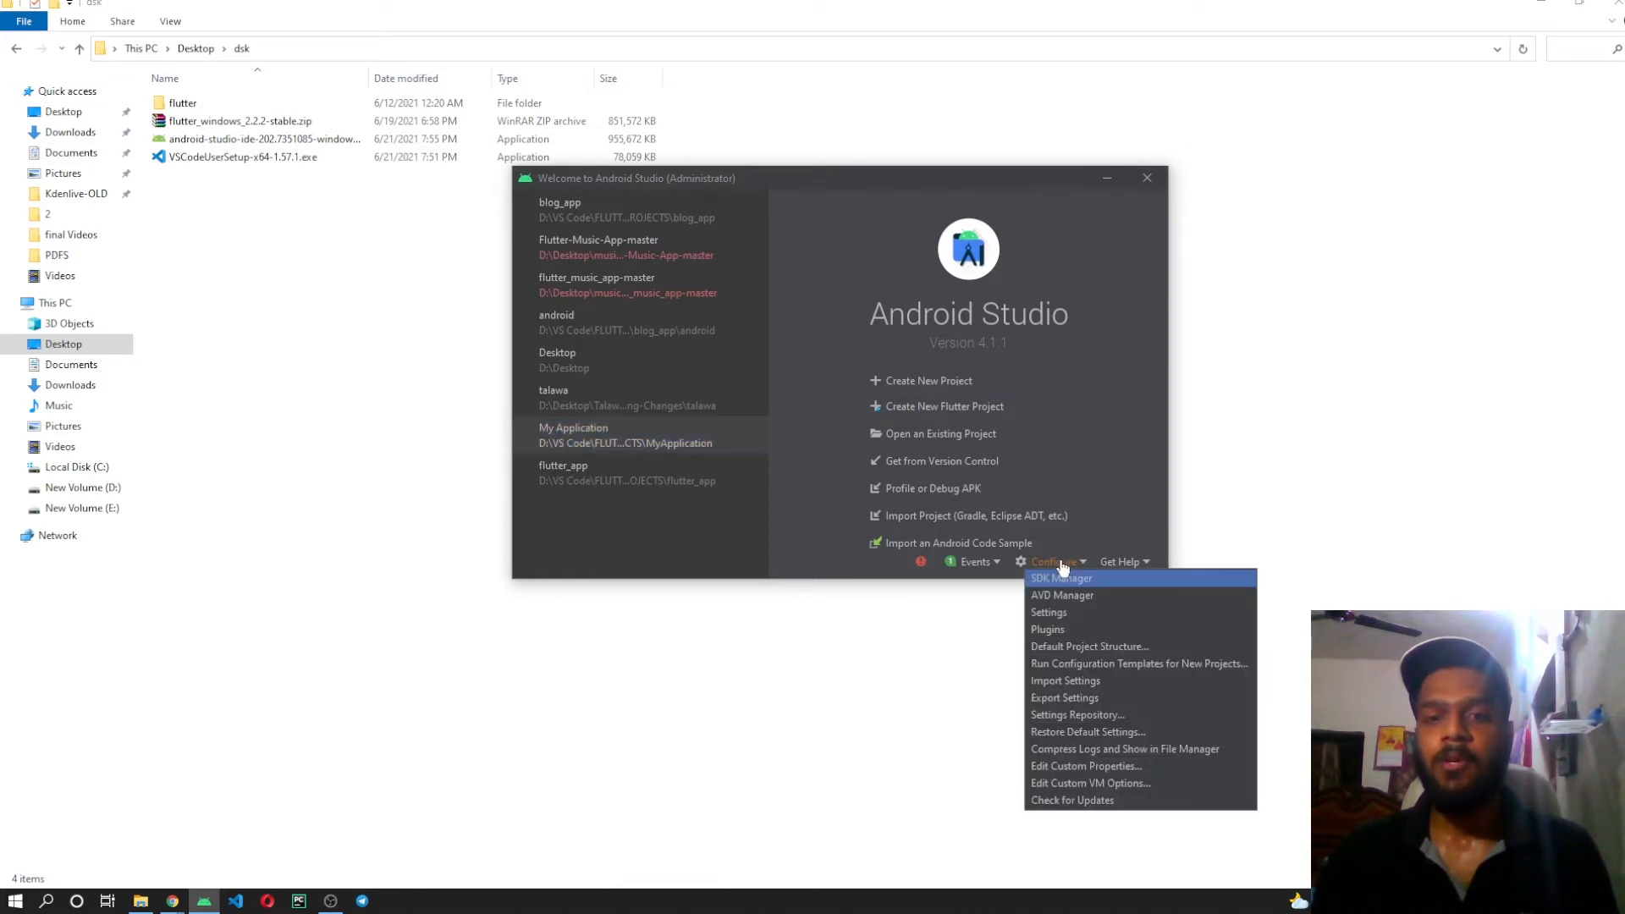
pyautogui.click(1063, 634)
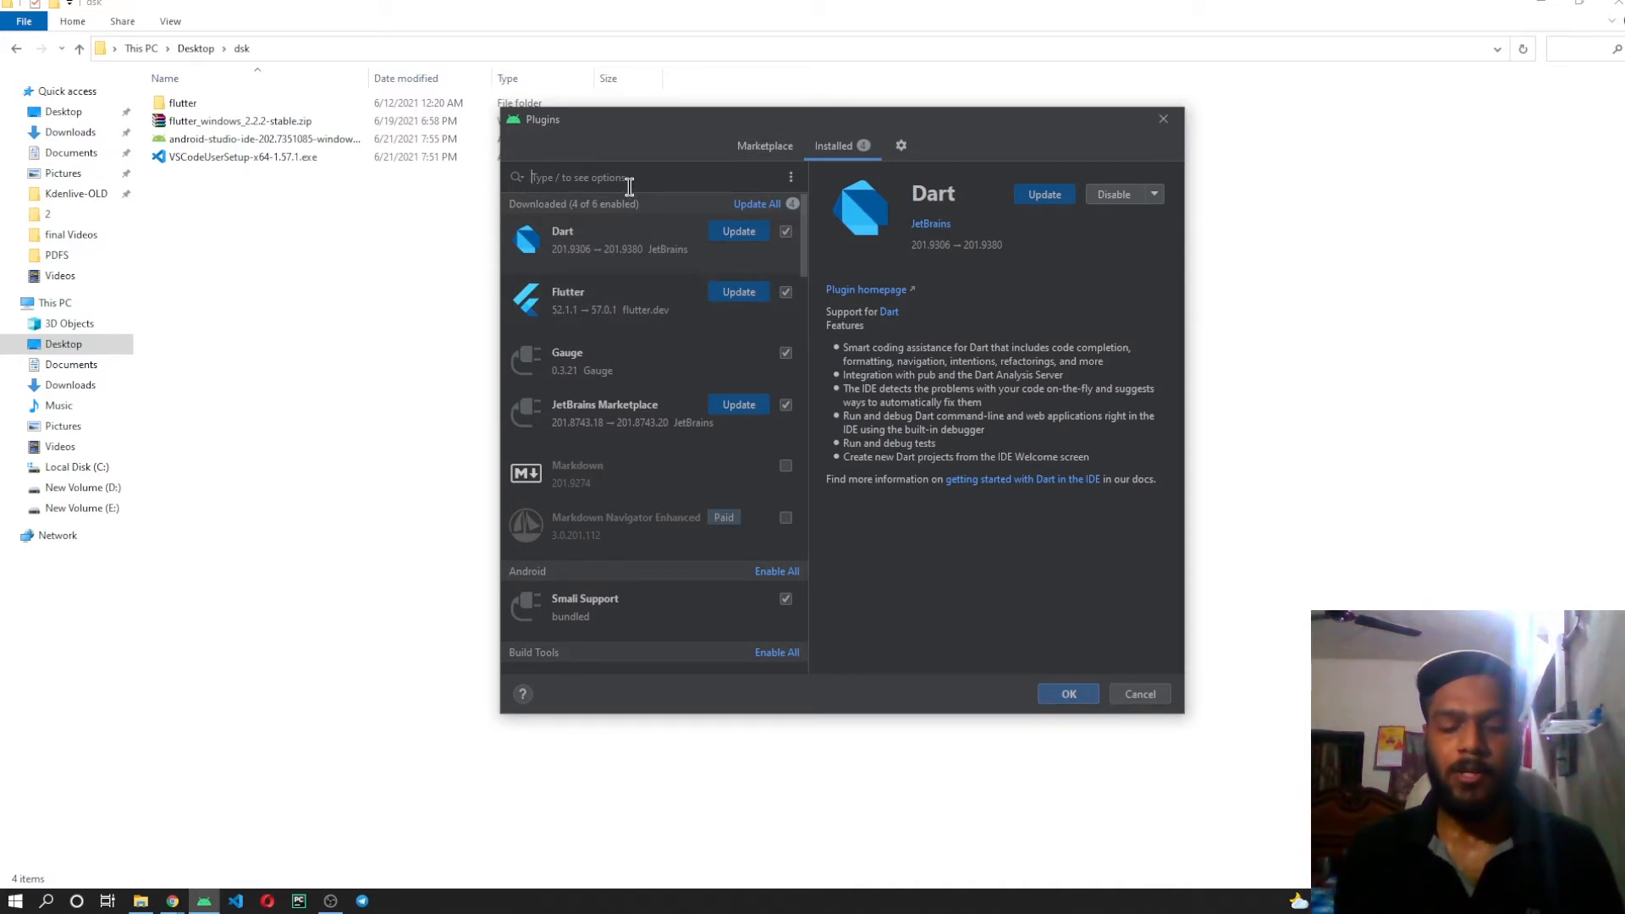
pyautogui.write('dart')
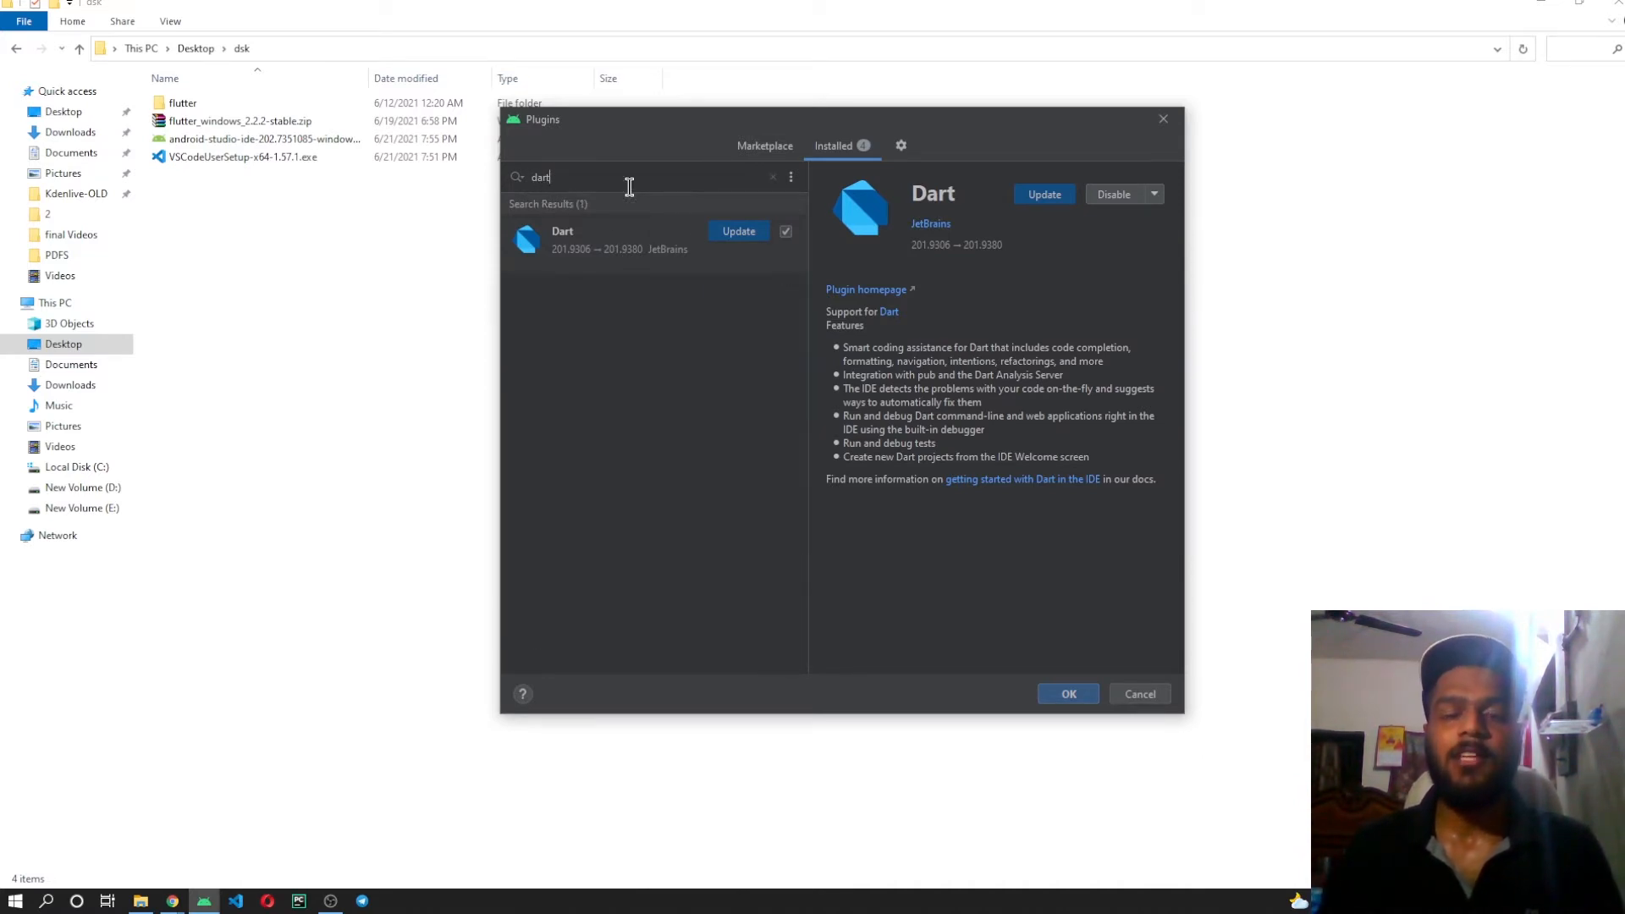
pyautogui.click(730, 237)
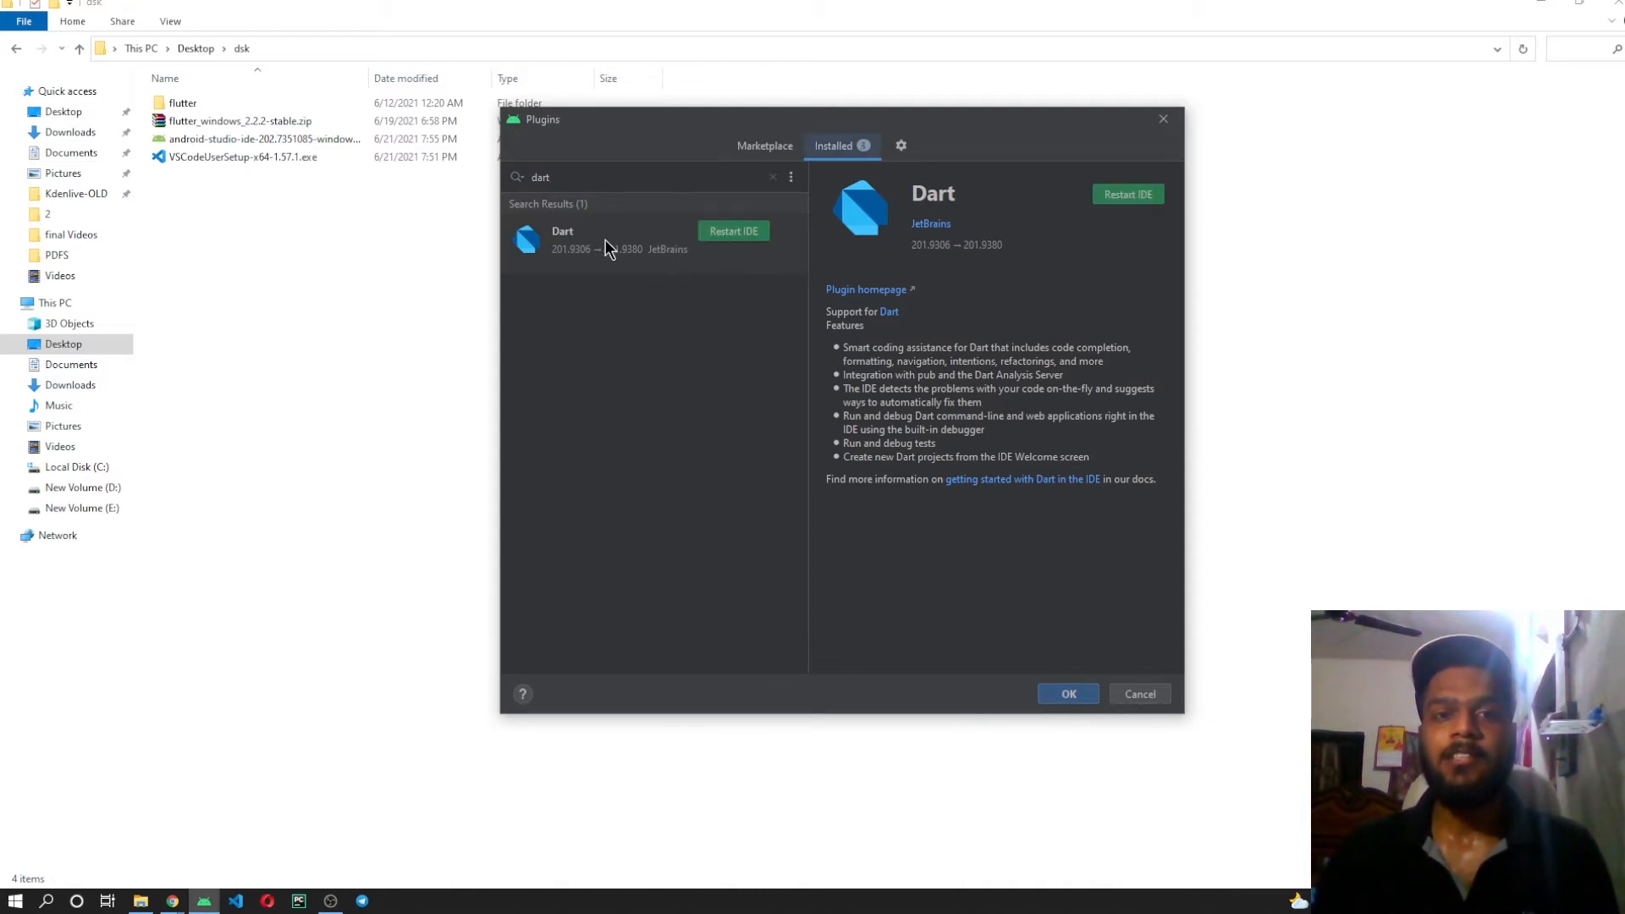
# Clear the plugin search, update the Flutter plugin and restart Android Studio to apply the plugin changes.
pyautogui.click(772, 177)
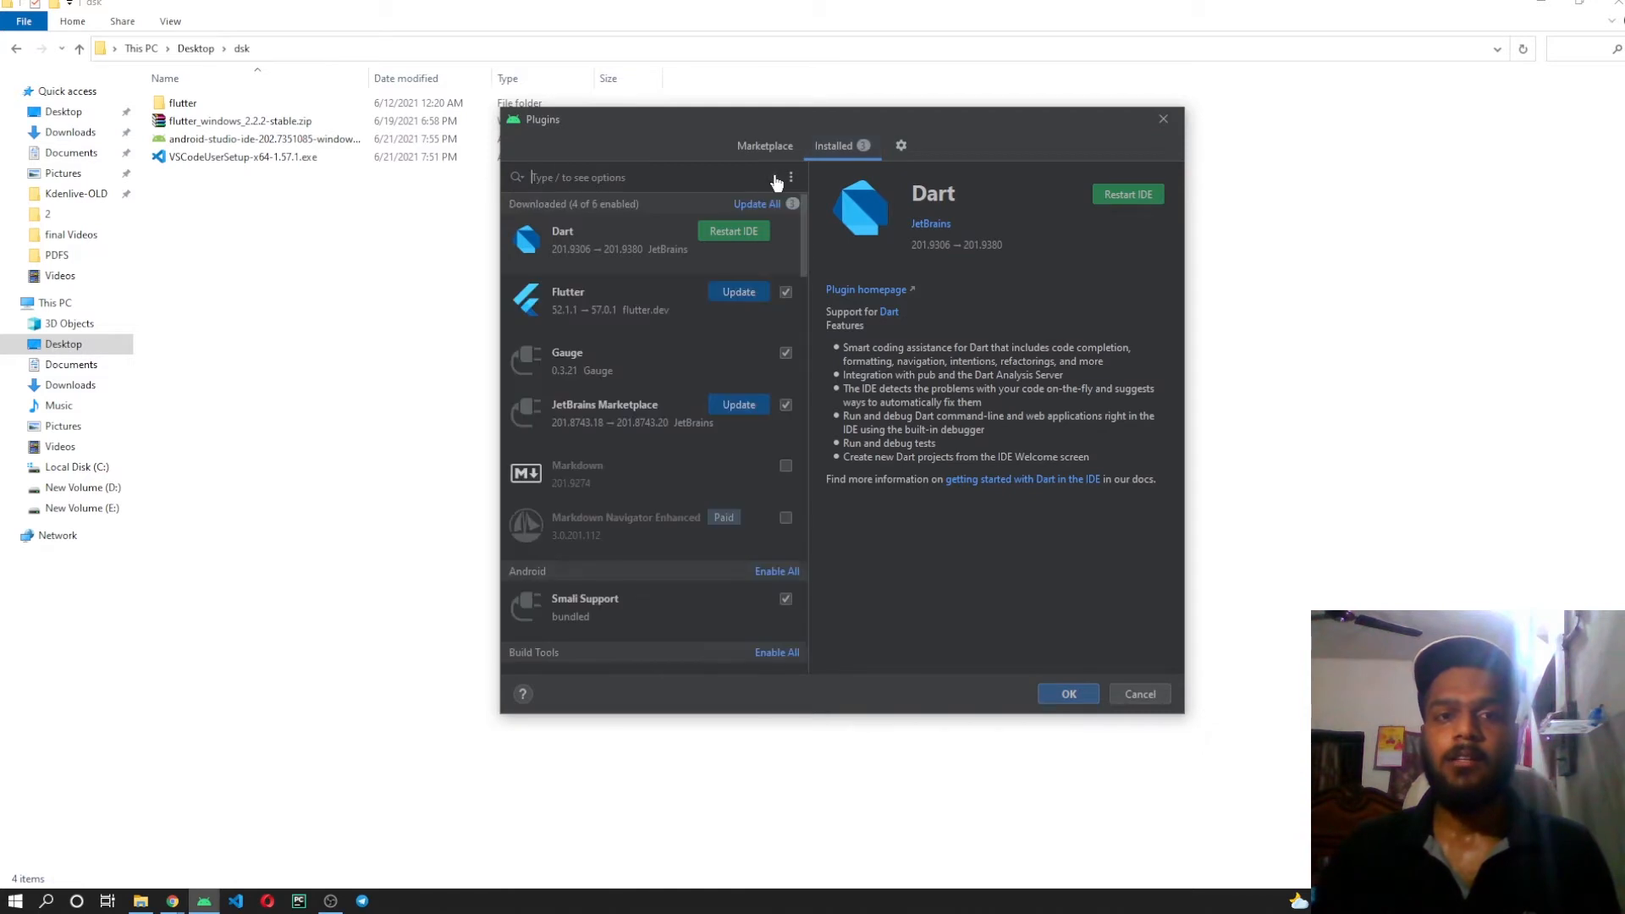
pyautogui.click(731, 291)
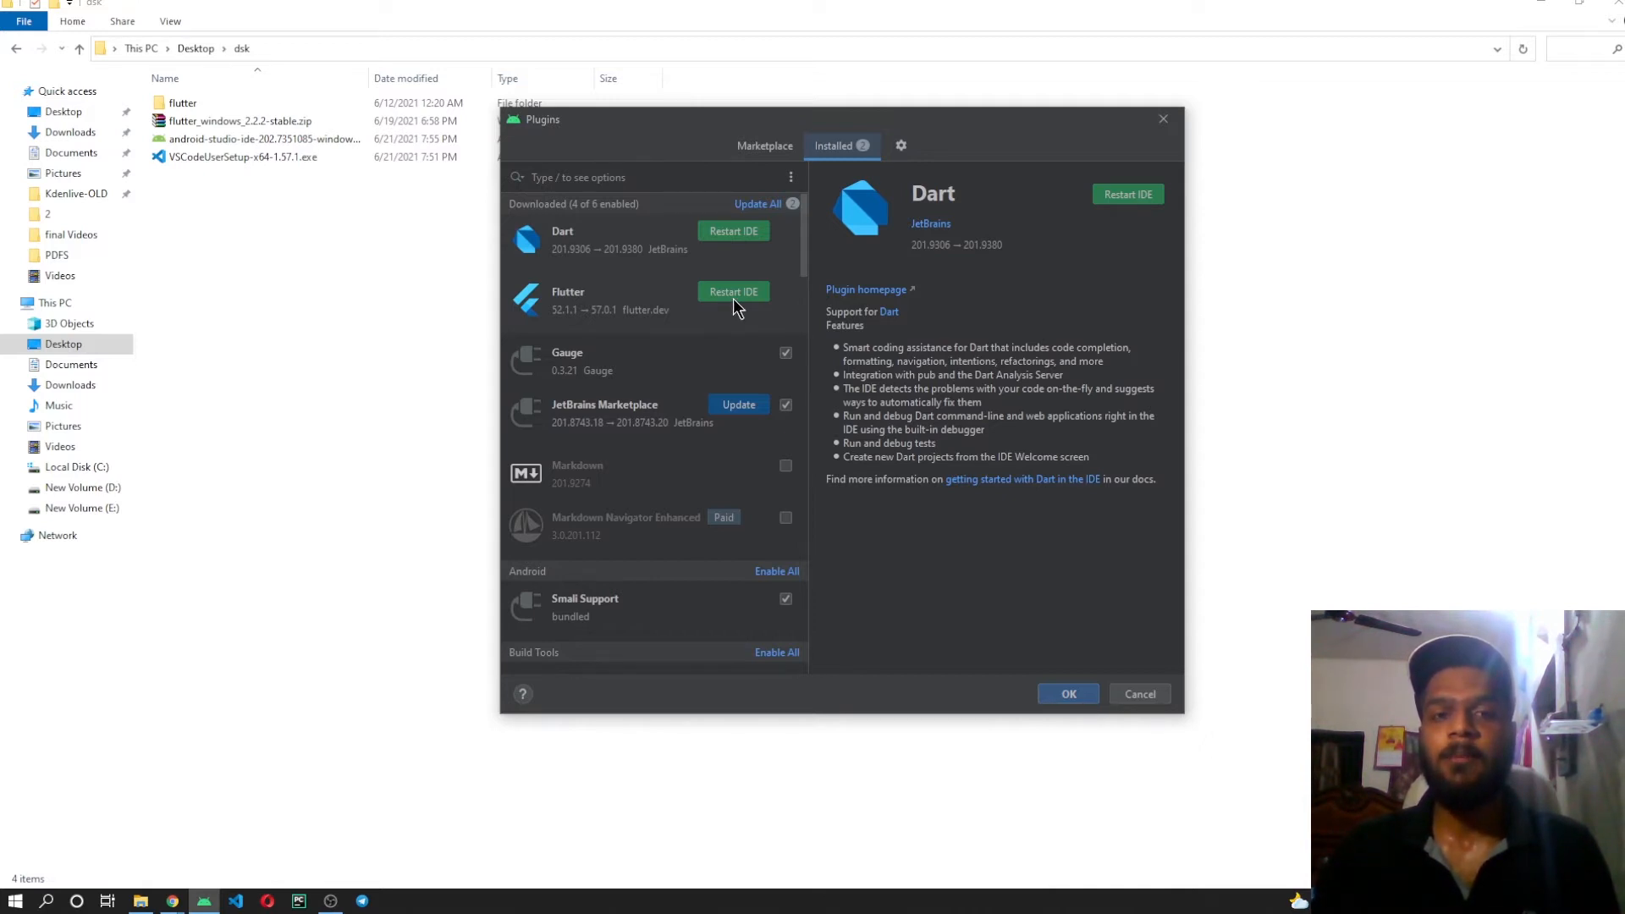
pyautogui.click(742, 297)
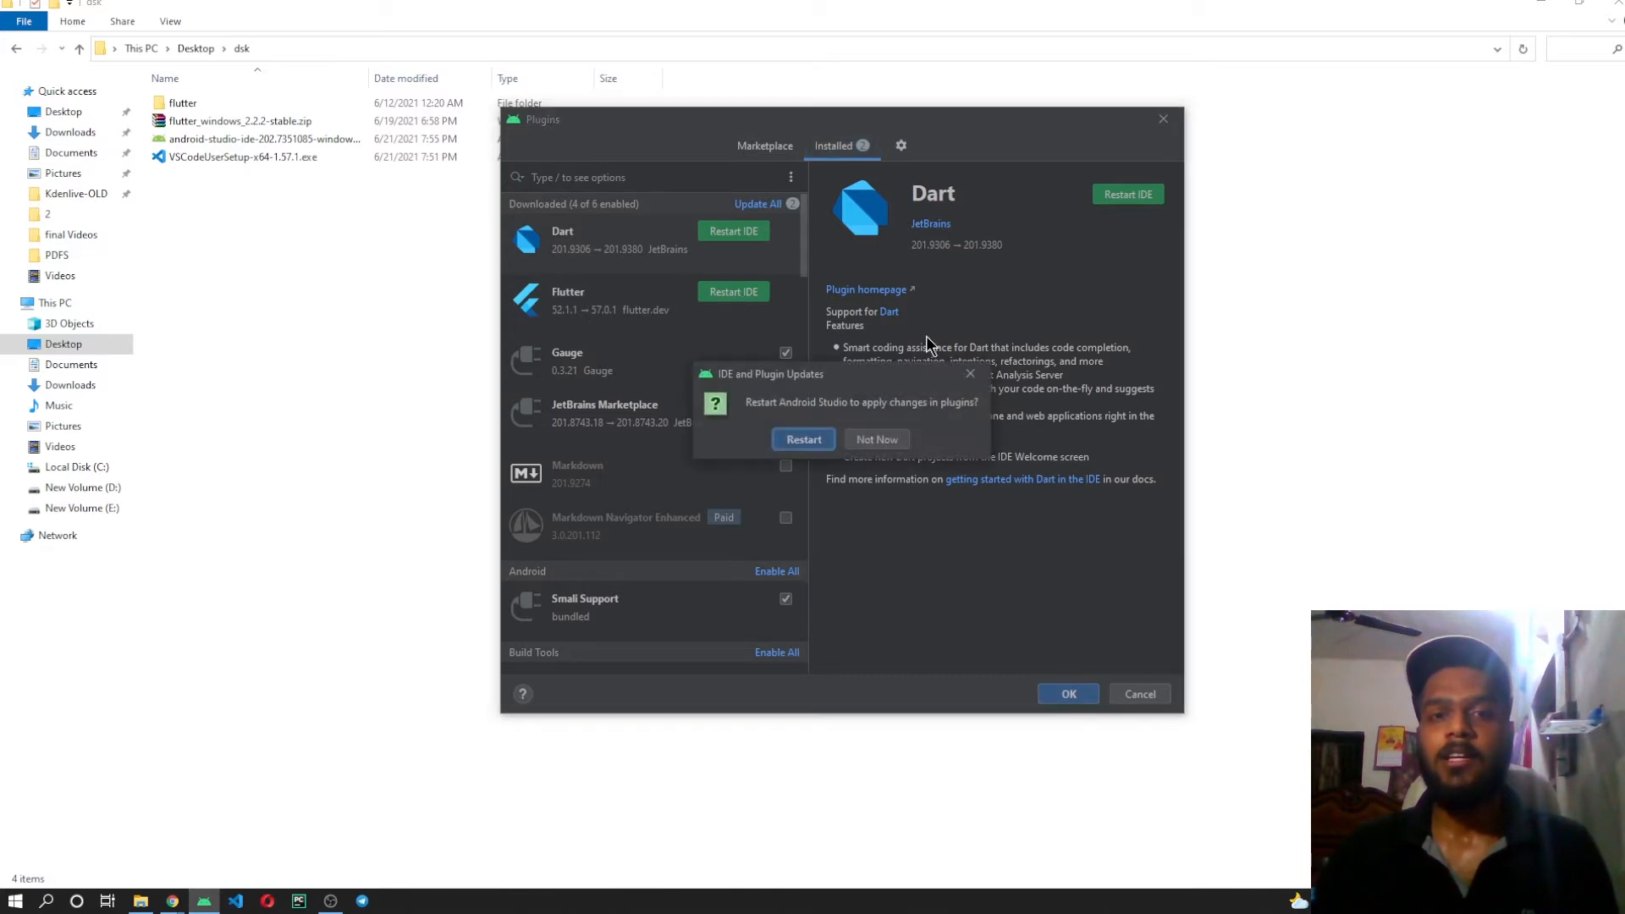
pyautogui.click(822, 444)
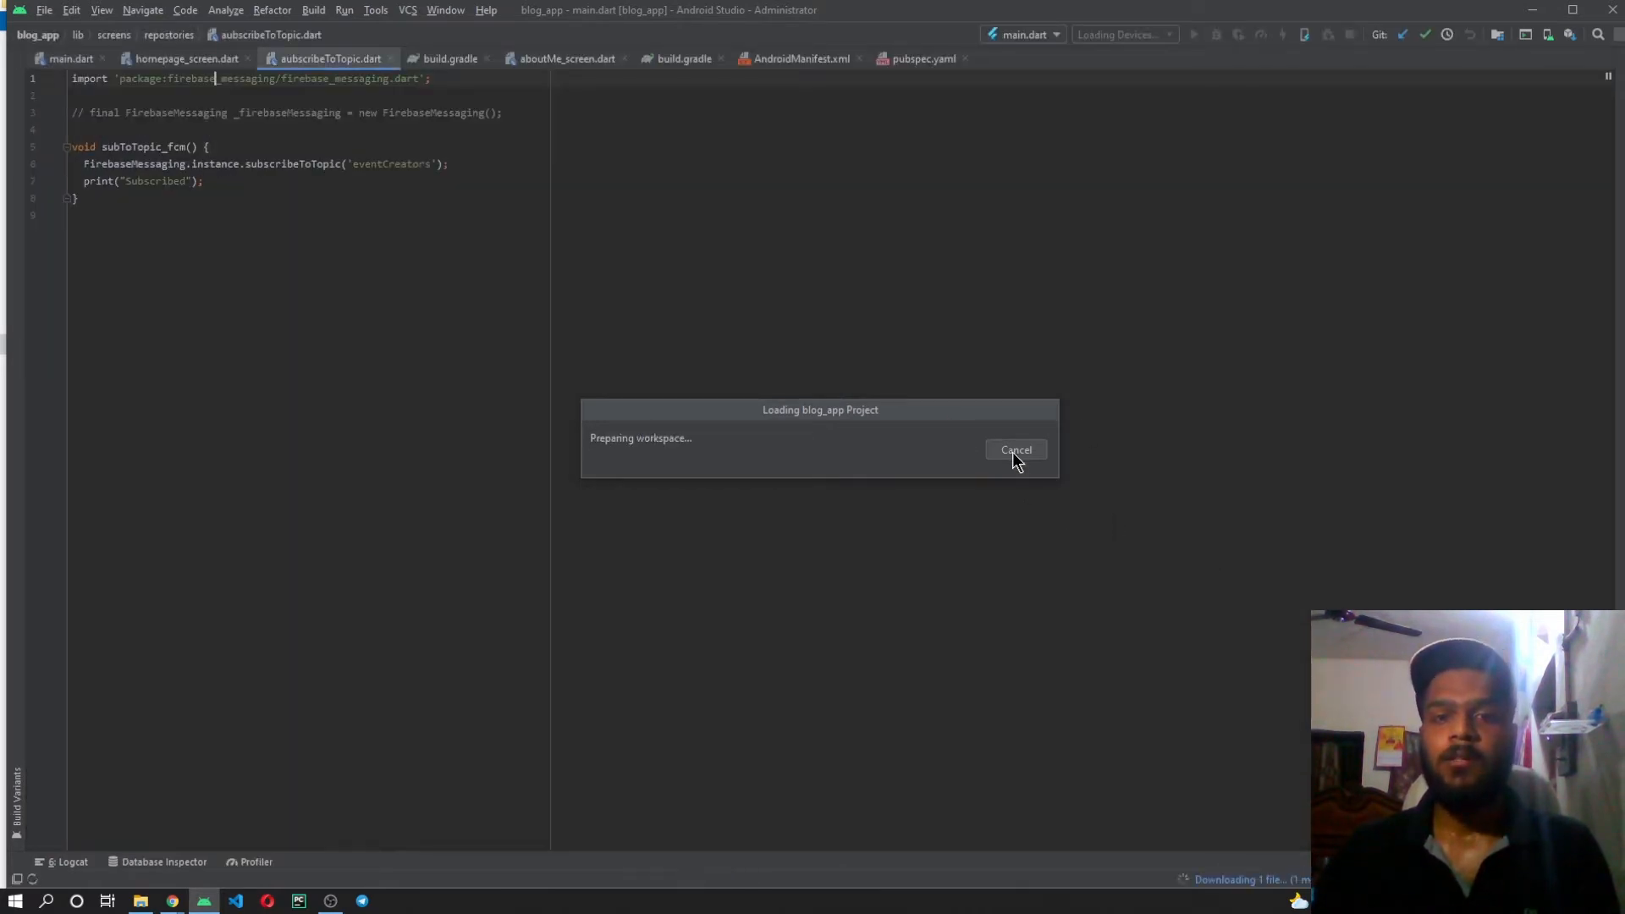
# Close the reopened blog_app project and exit Android Studio from its welcome window.
pyautogui.click(39, 14)
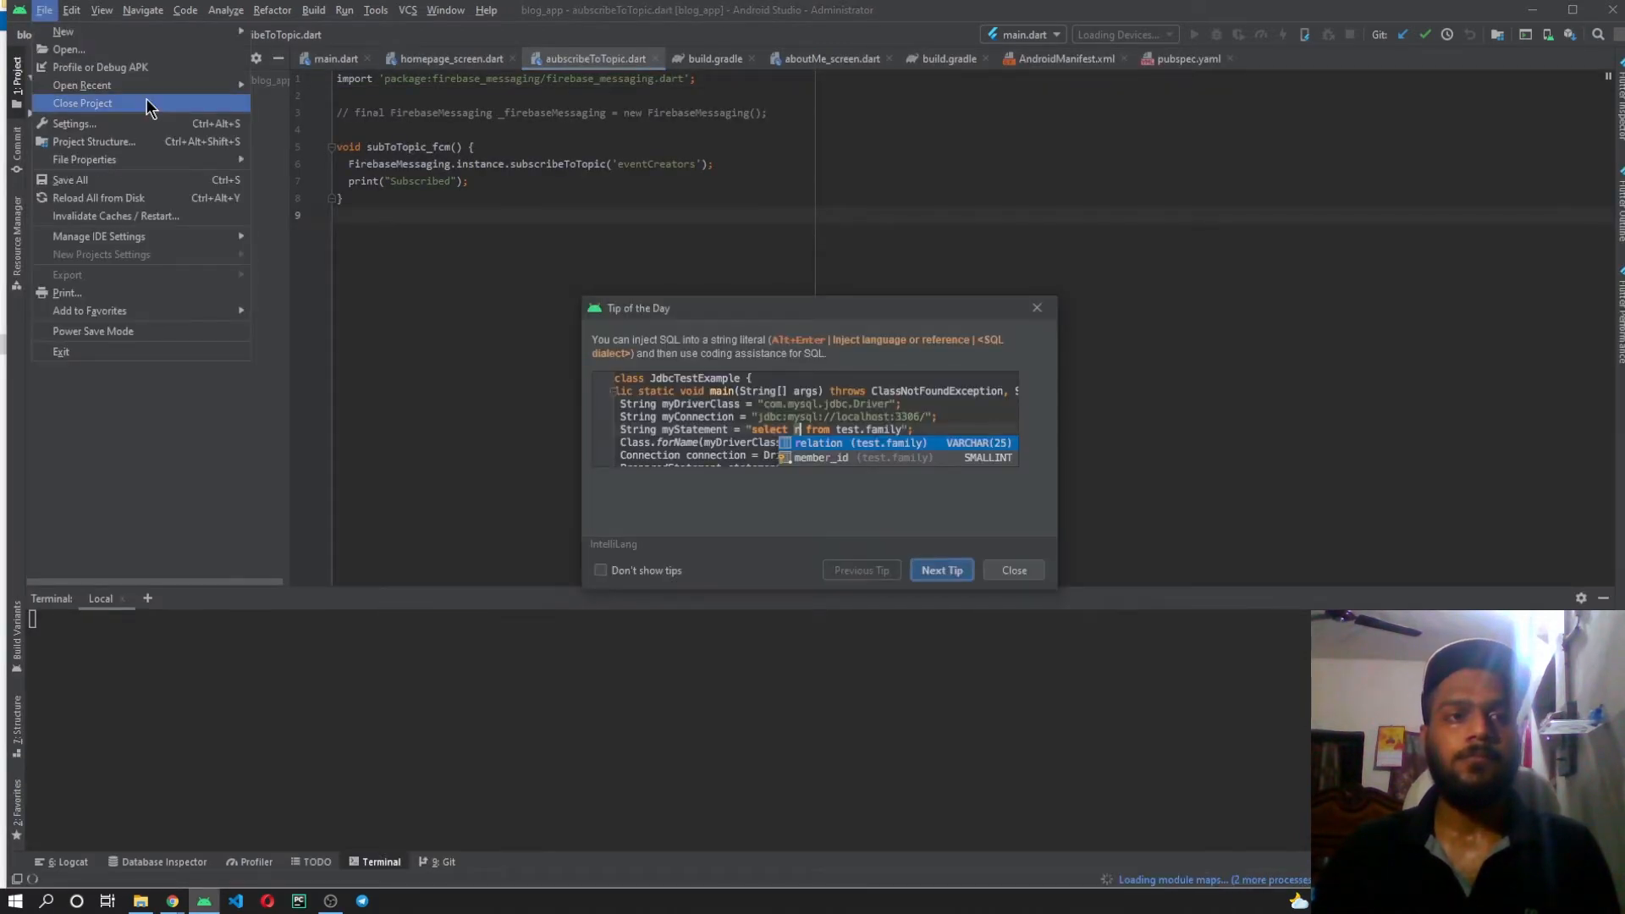
pyautogui.click(142, 104)
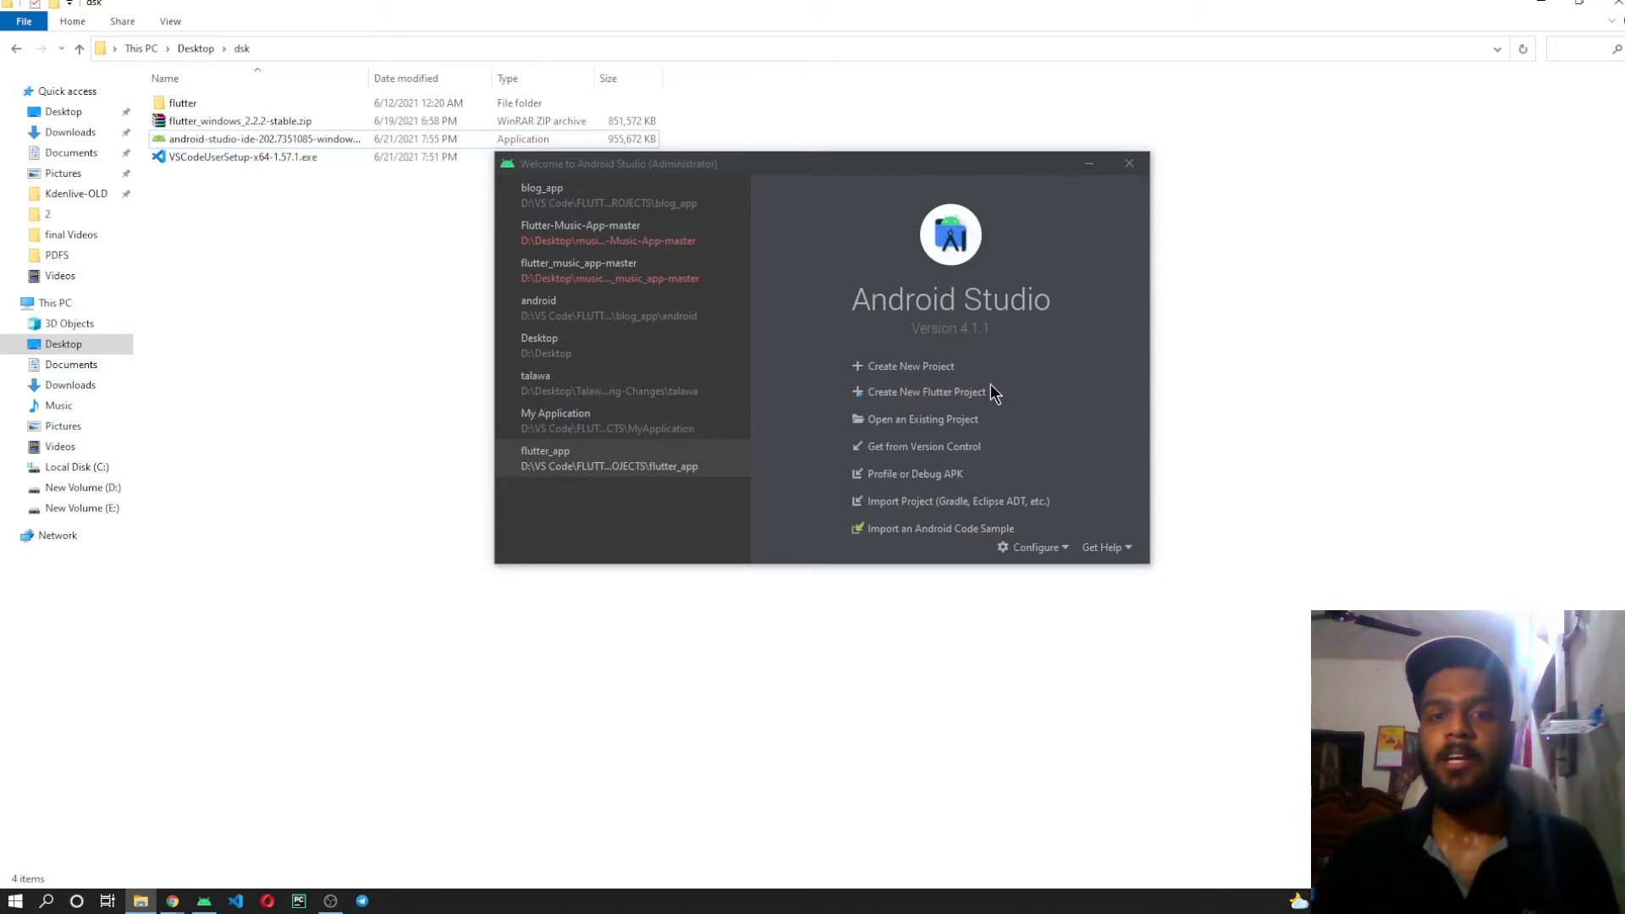
pyautogui.click(1129, 164)
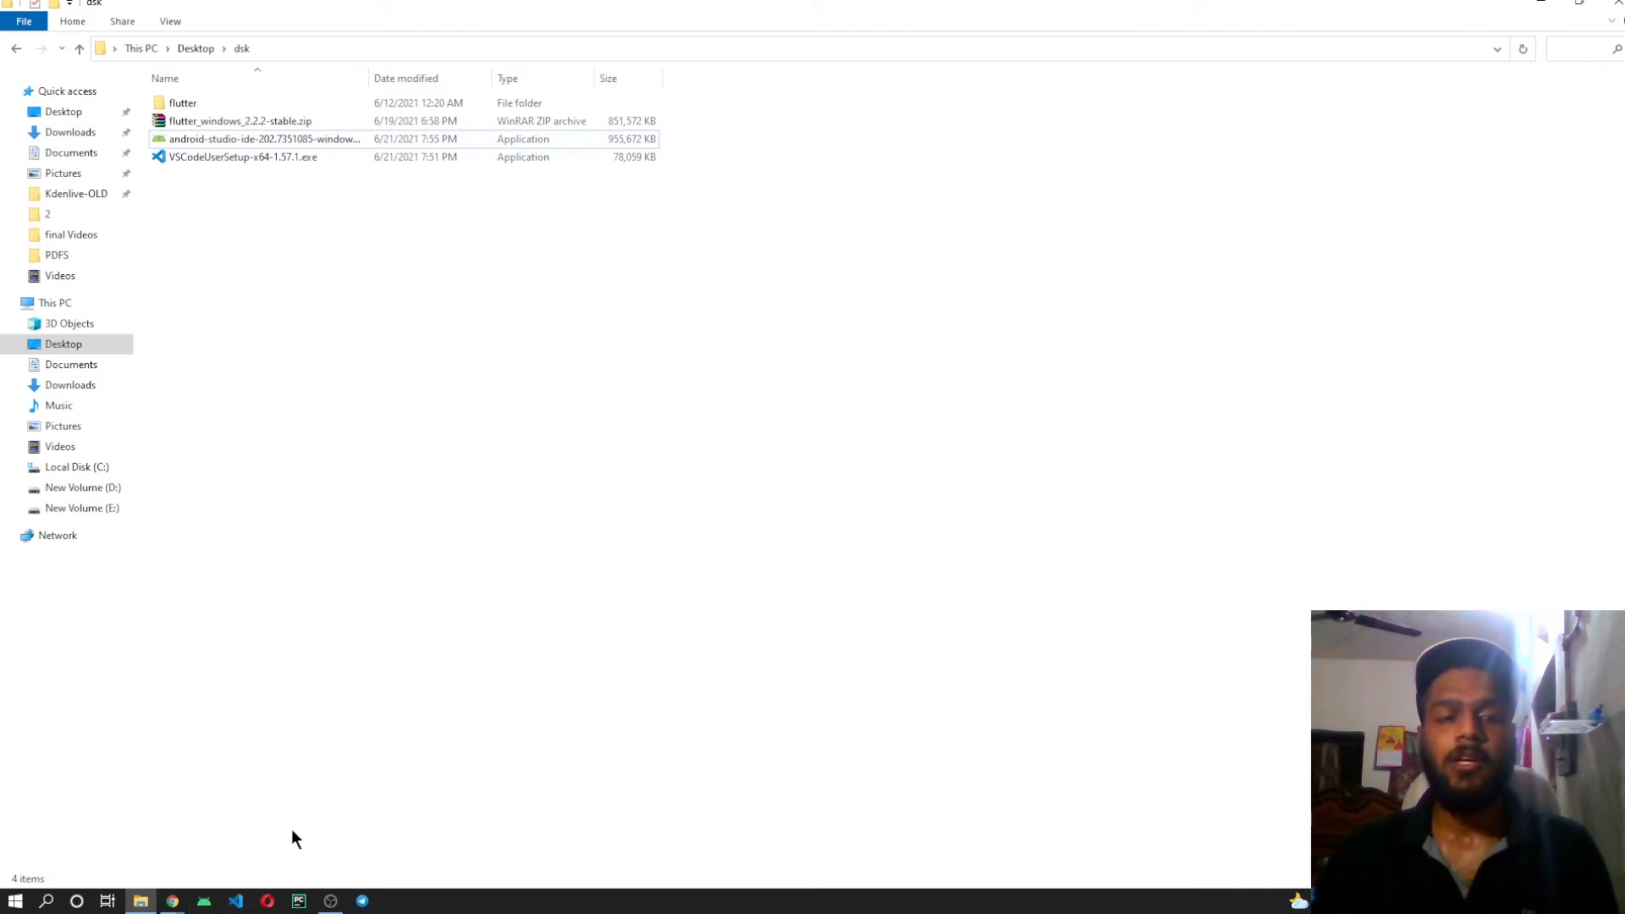
# Switch to Visual Studio Code by launching it and display its list of installed extensions.
pyautogui.rightClick(235, 901)
pyautogui.click(215, 800)
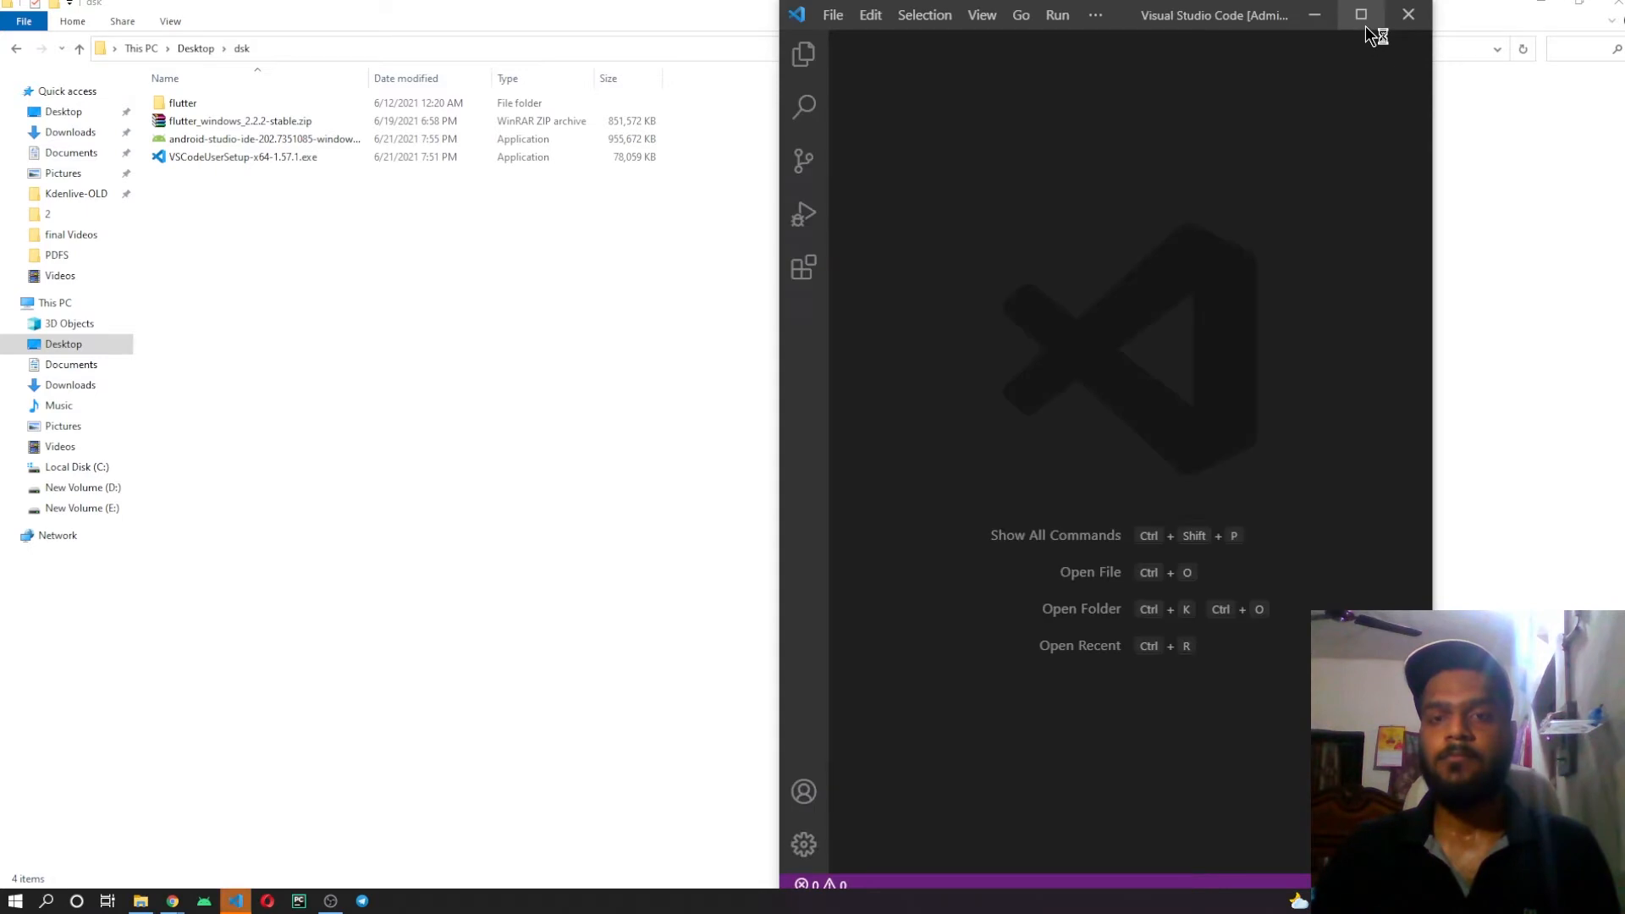
pyautogui.click(1367, 15)
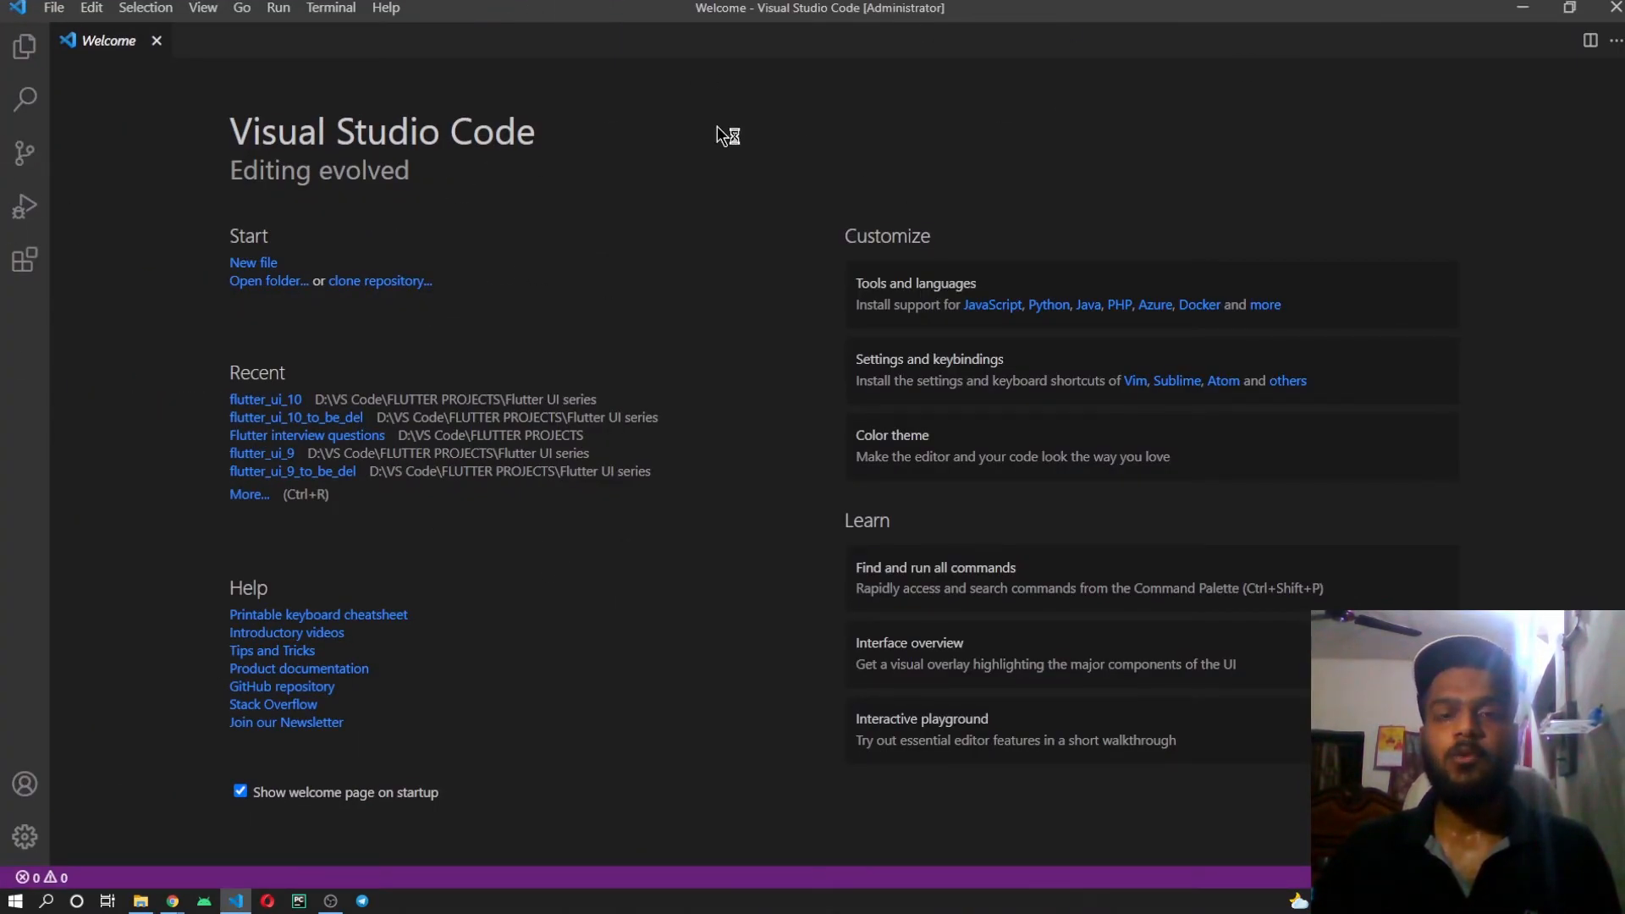
pyautogui.click(22, 266)
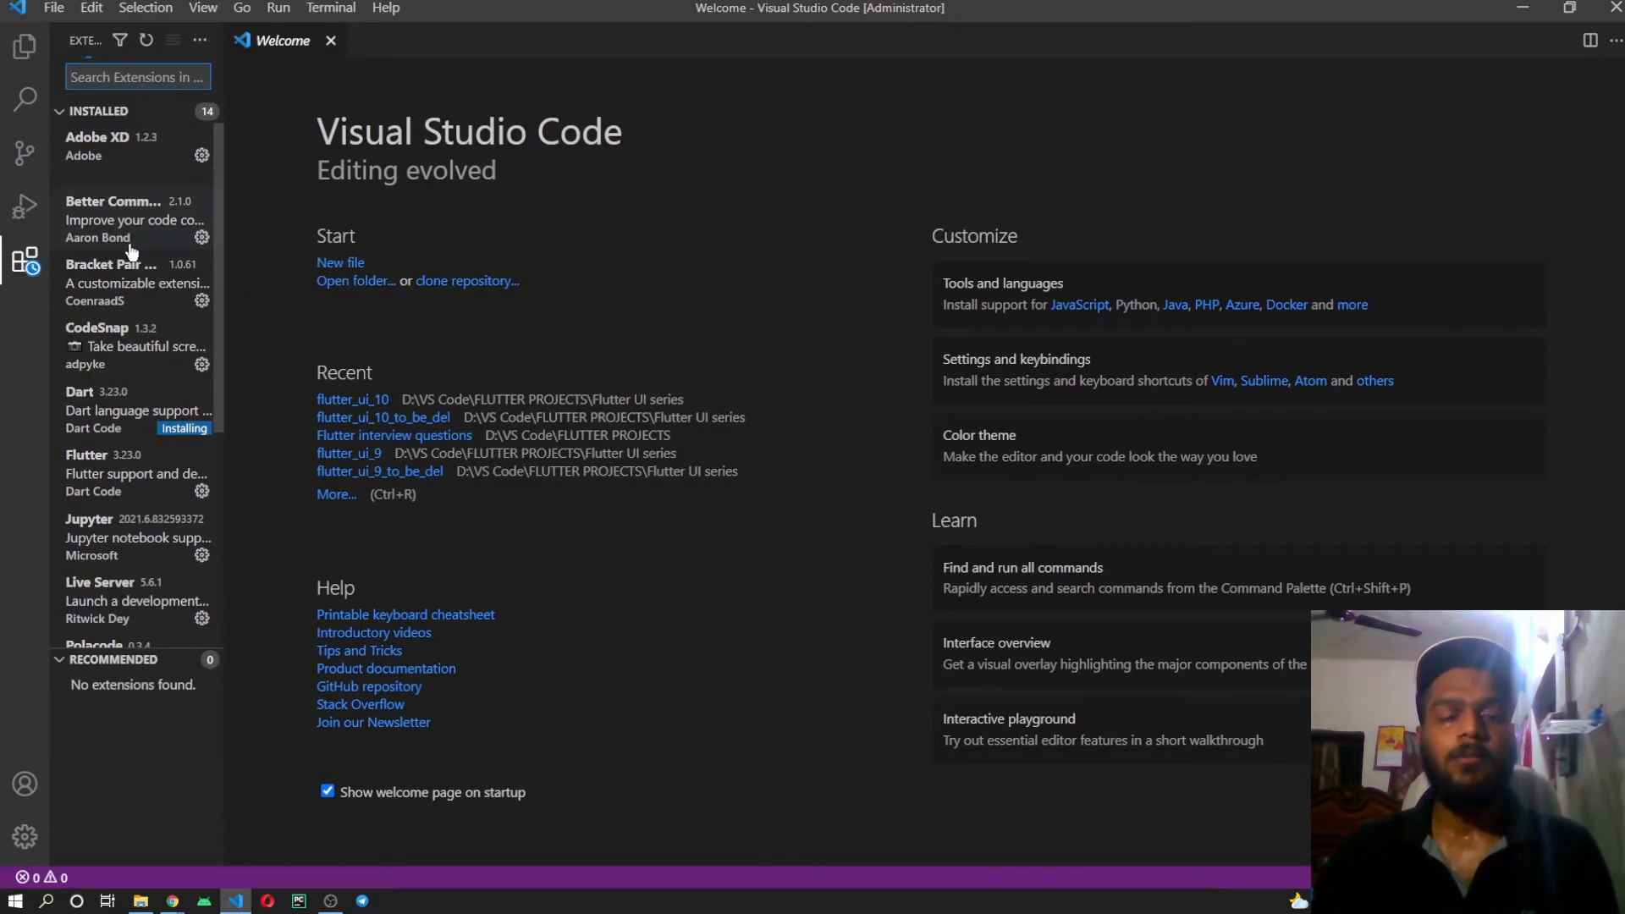
# Search the extensions for flutter and open the details of the Flutter extension by Dart Code.
pyautogui.click(153, 77)
pyautogui.write('flutter')
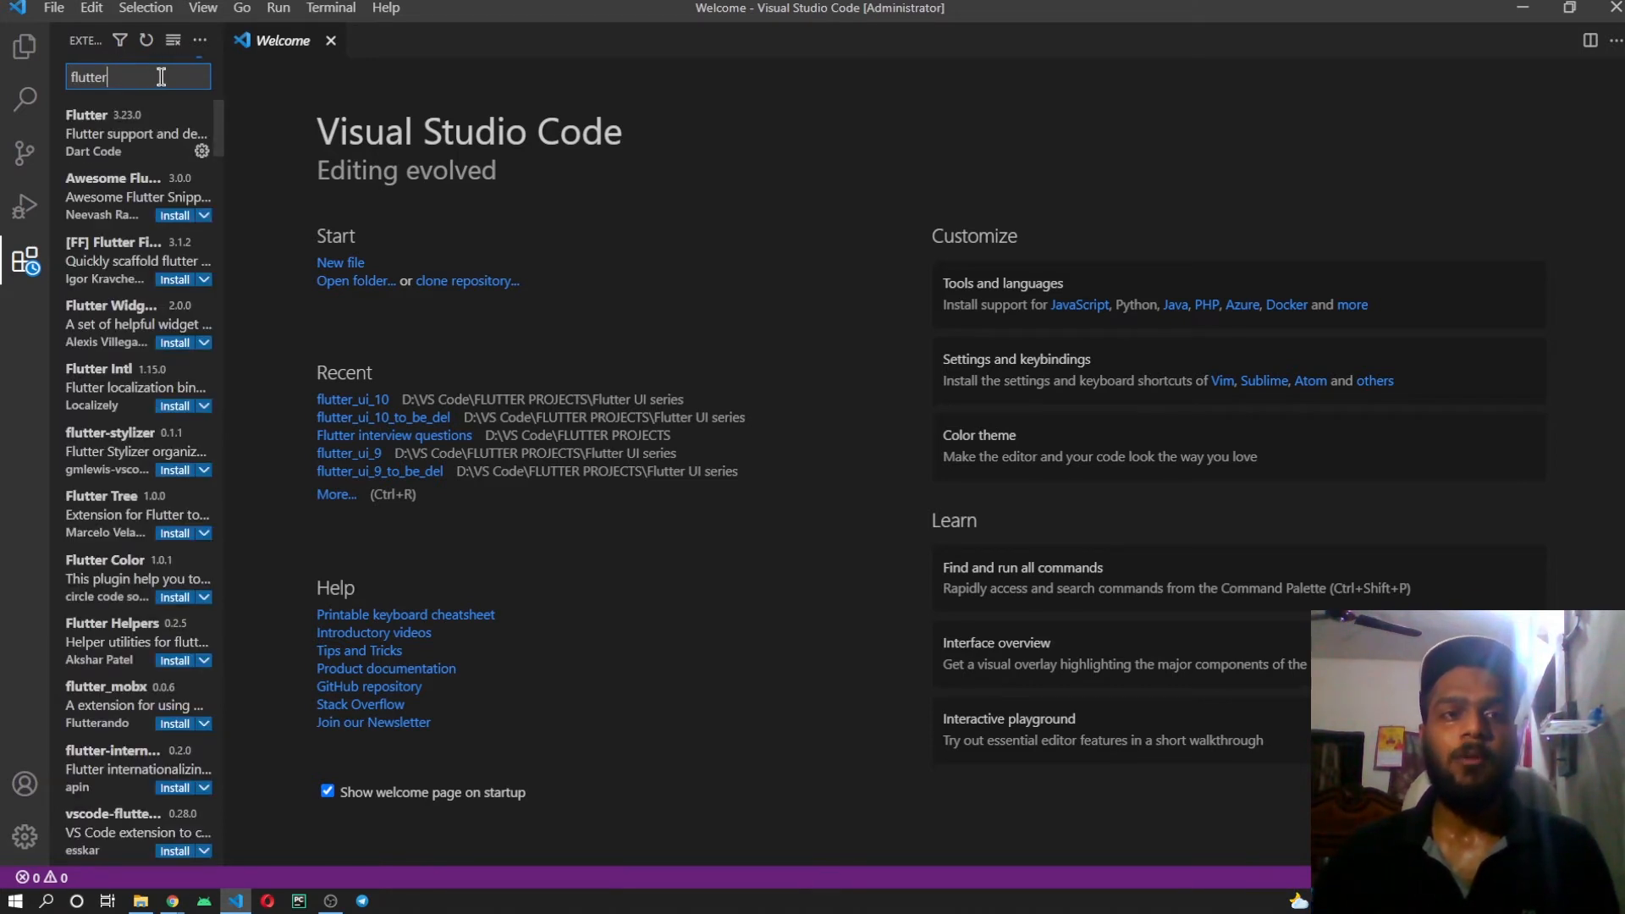
pyautogui.click(100, 141)
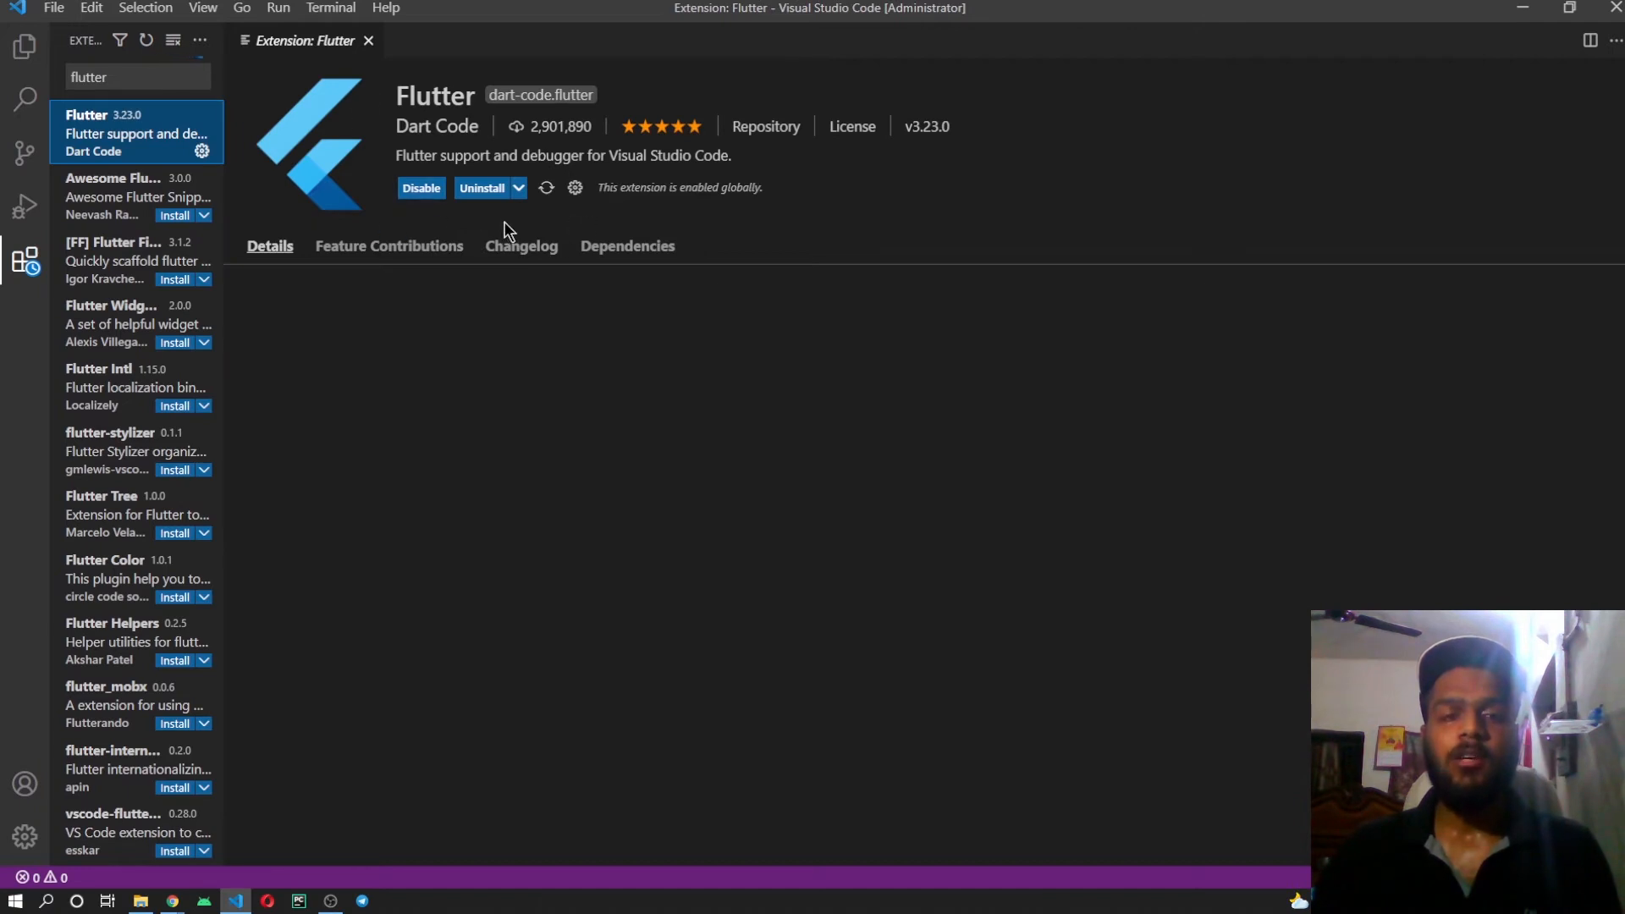
# Search the extensions for dart, review the Dart extension's details and close Visual Studio Code.
pyautogui.doubleClick(121, 77)
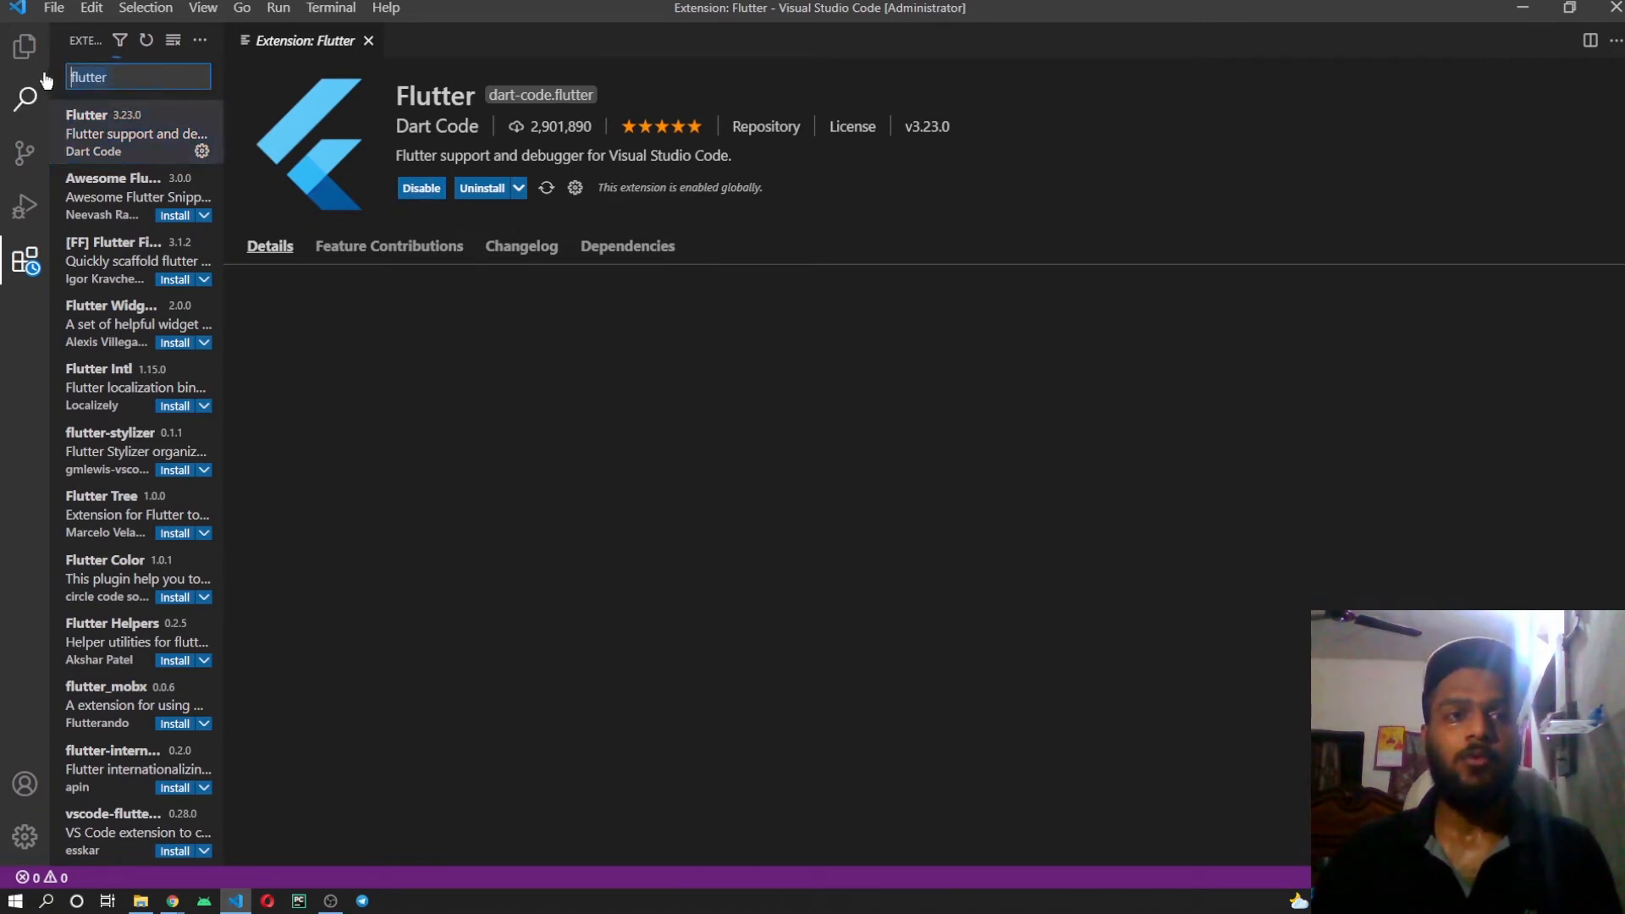
pyautogui.write('dart')
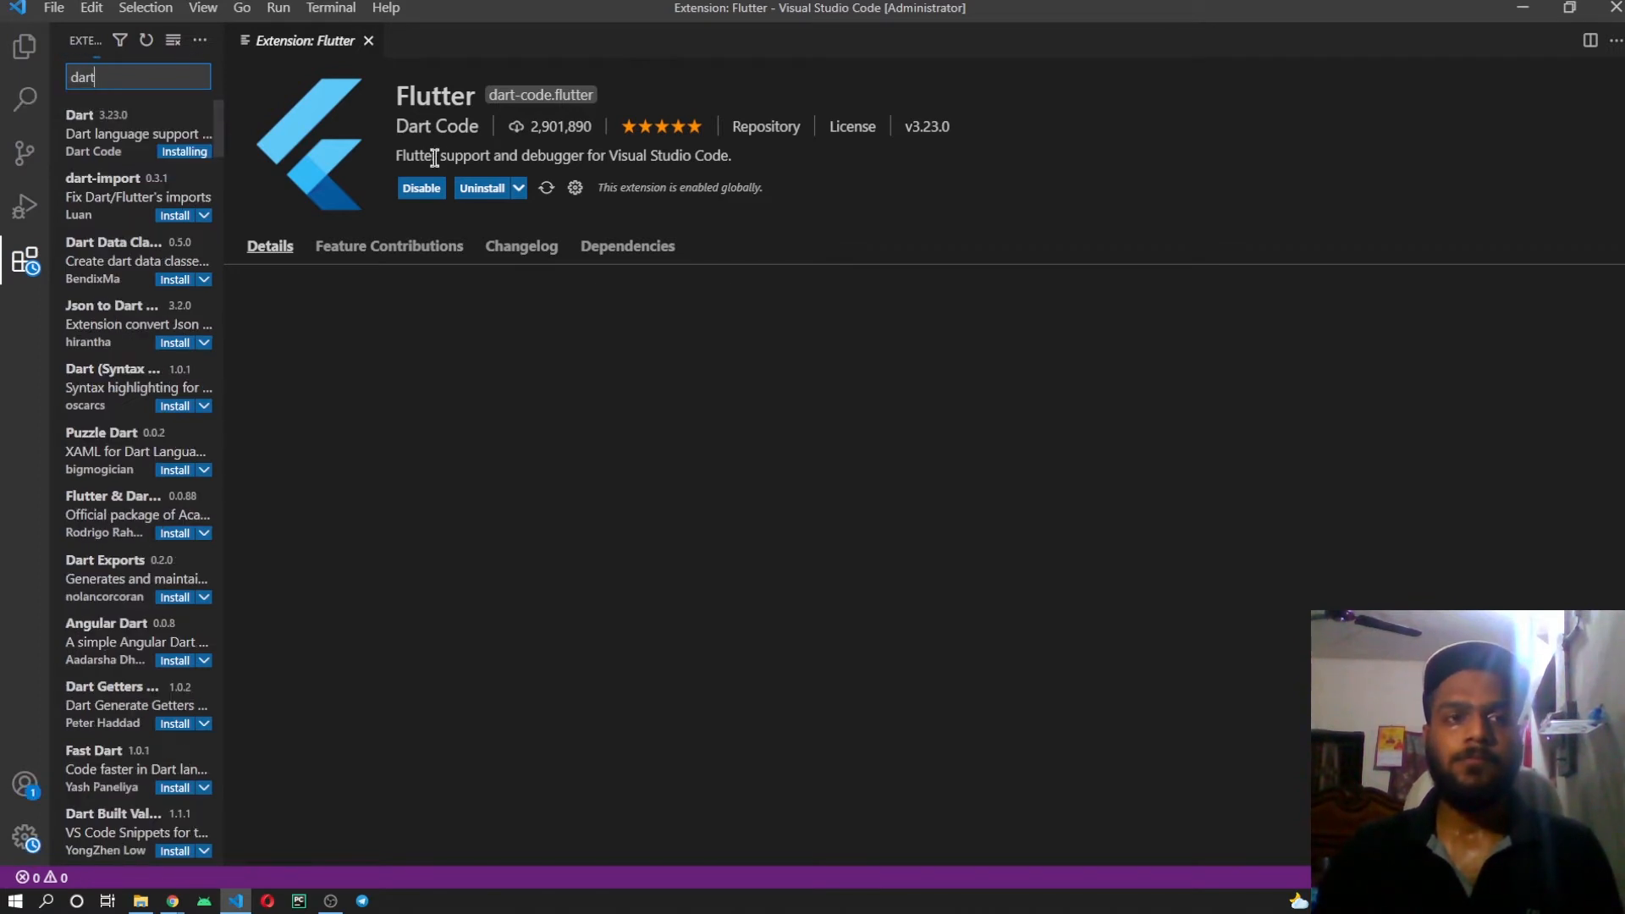
pyautogui.click(125, 132)
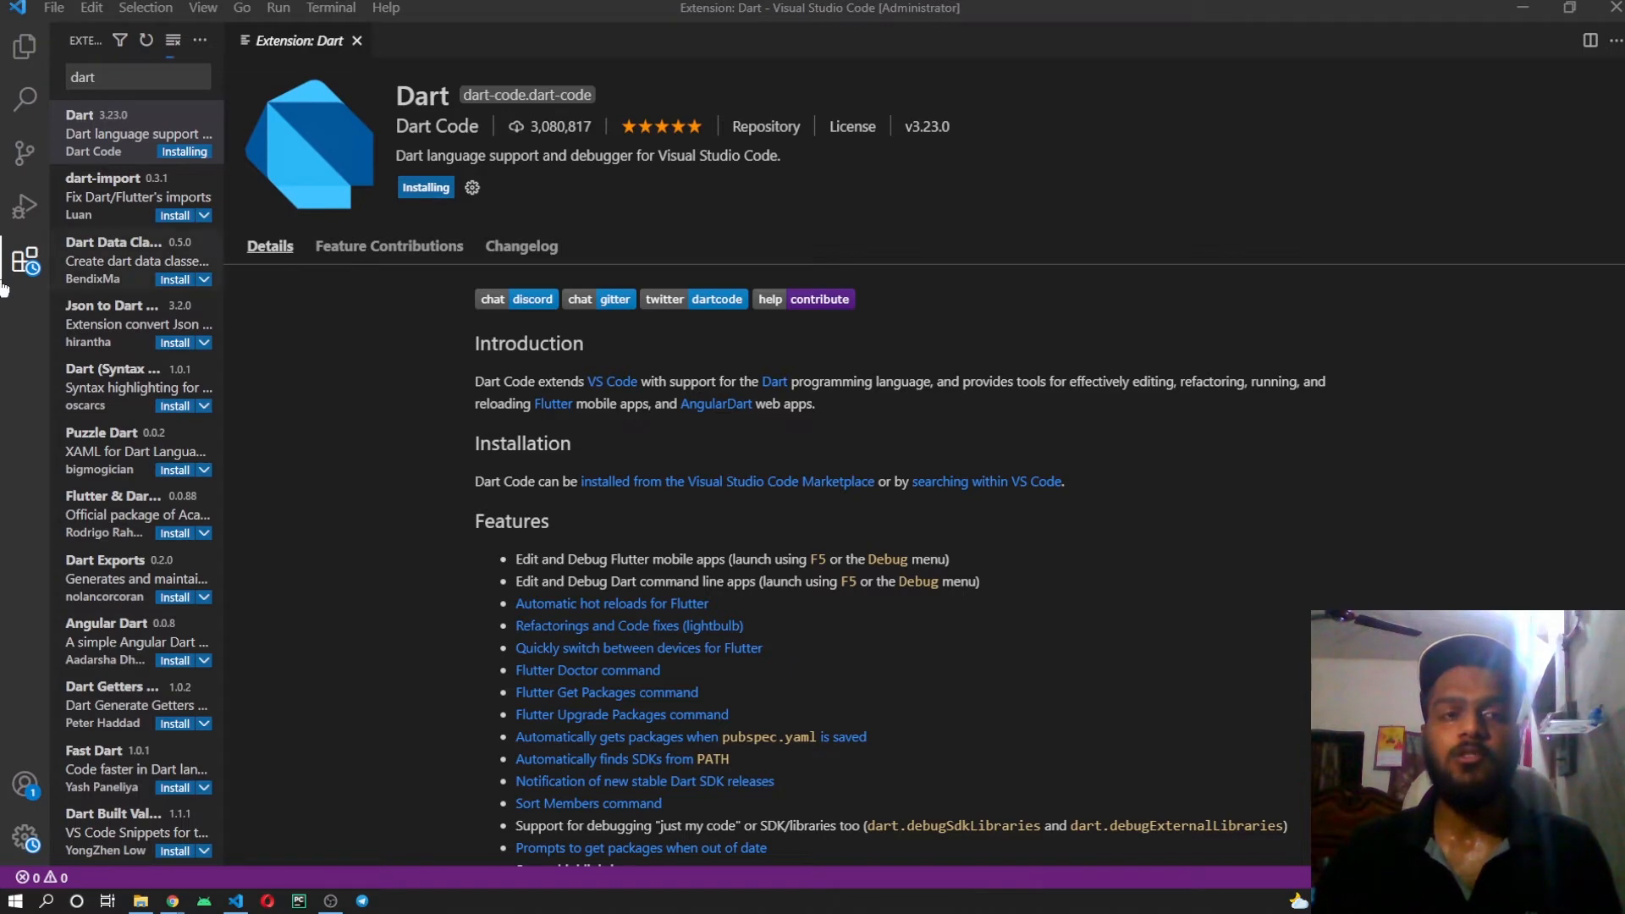
pyautogui.scroll(-10, 107, 223)
pyautogui.scroll(10, 106, 223)
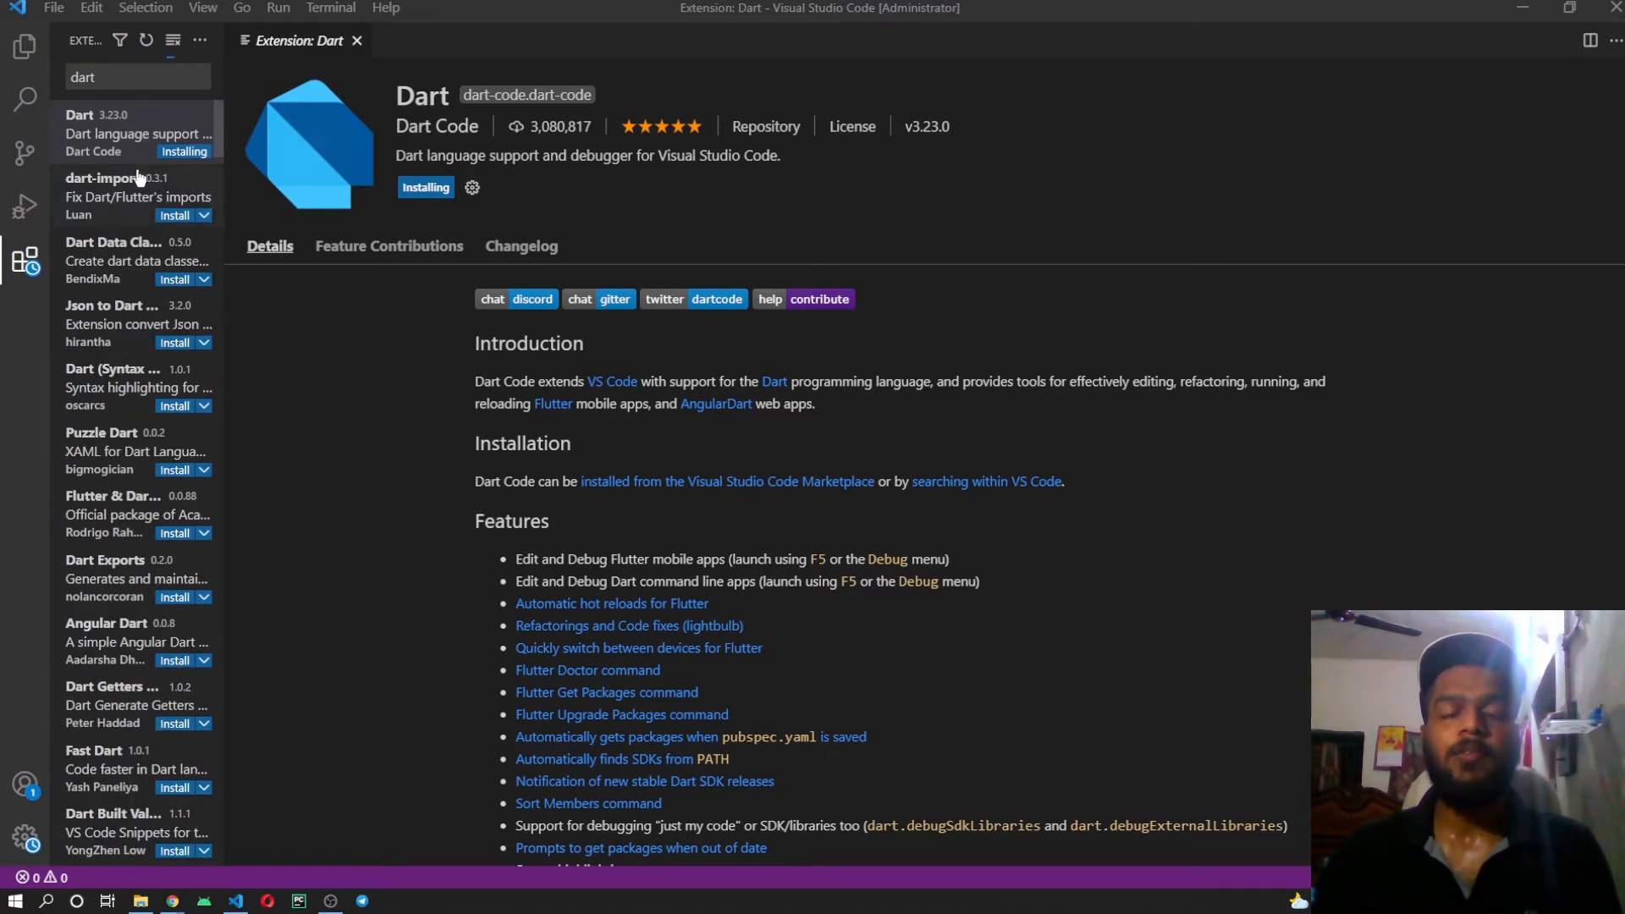
pyautogui.scroll(-8, 136, 169)
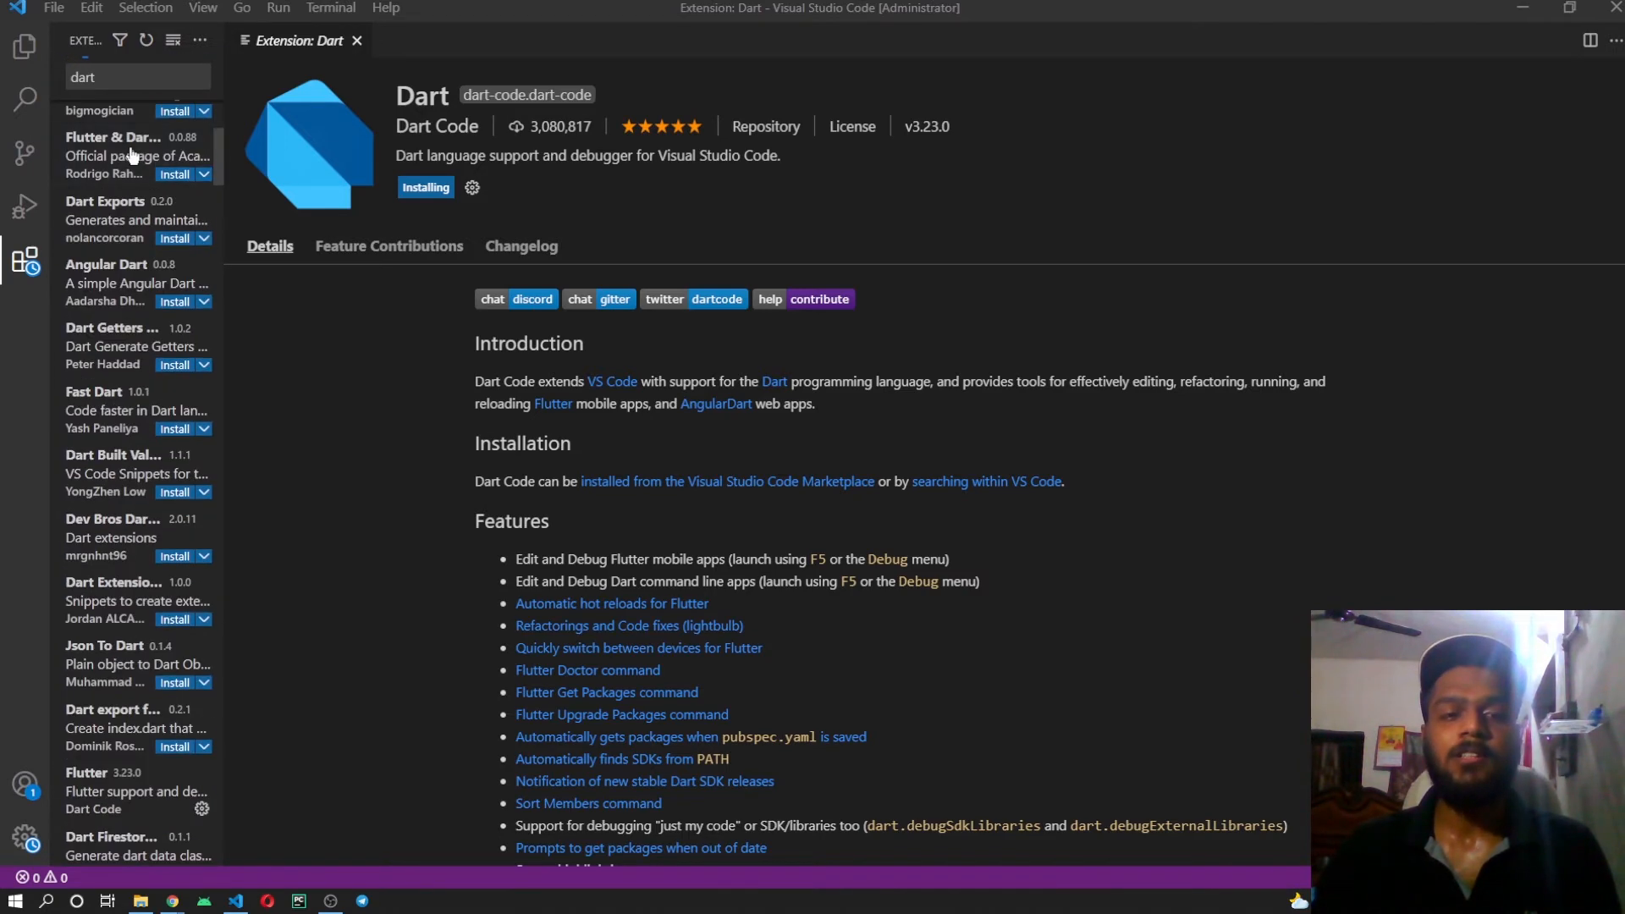
pyautogui.scroll(8, 136, 168)
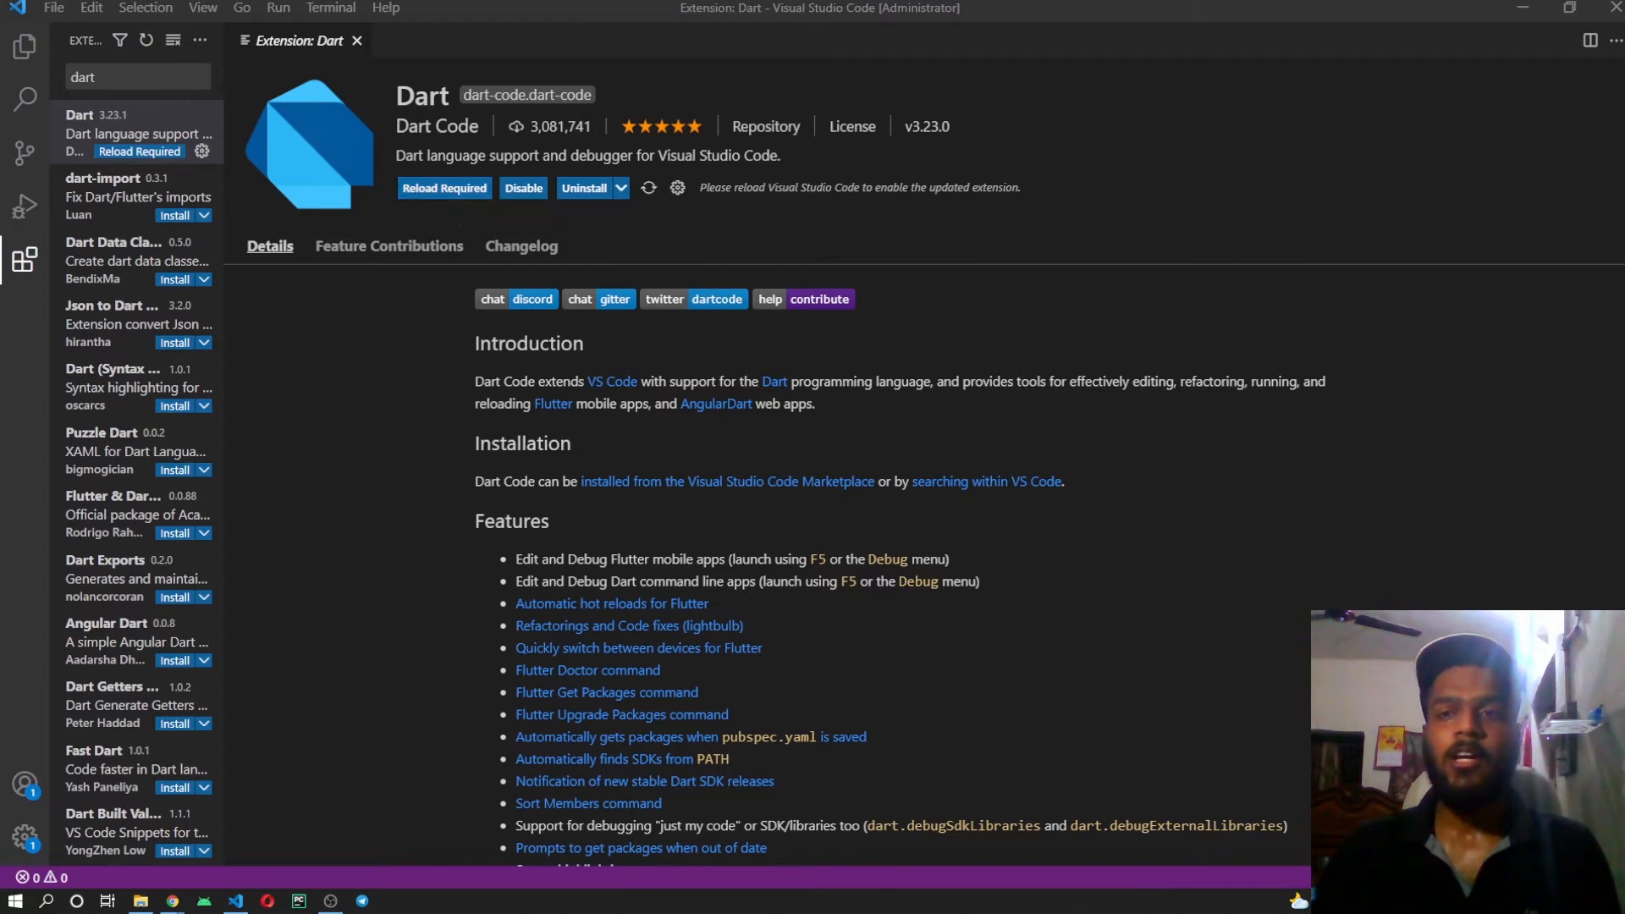
pyautogui.click(1613, 9)
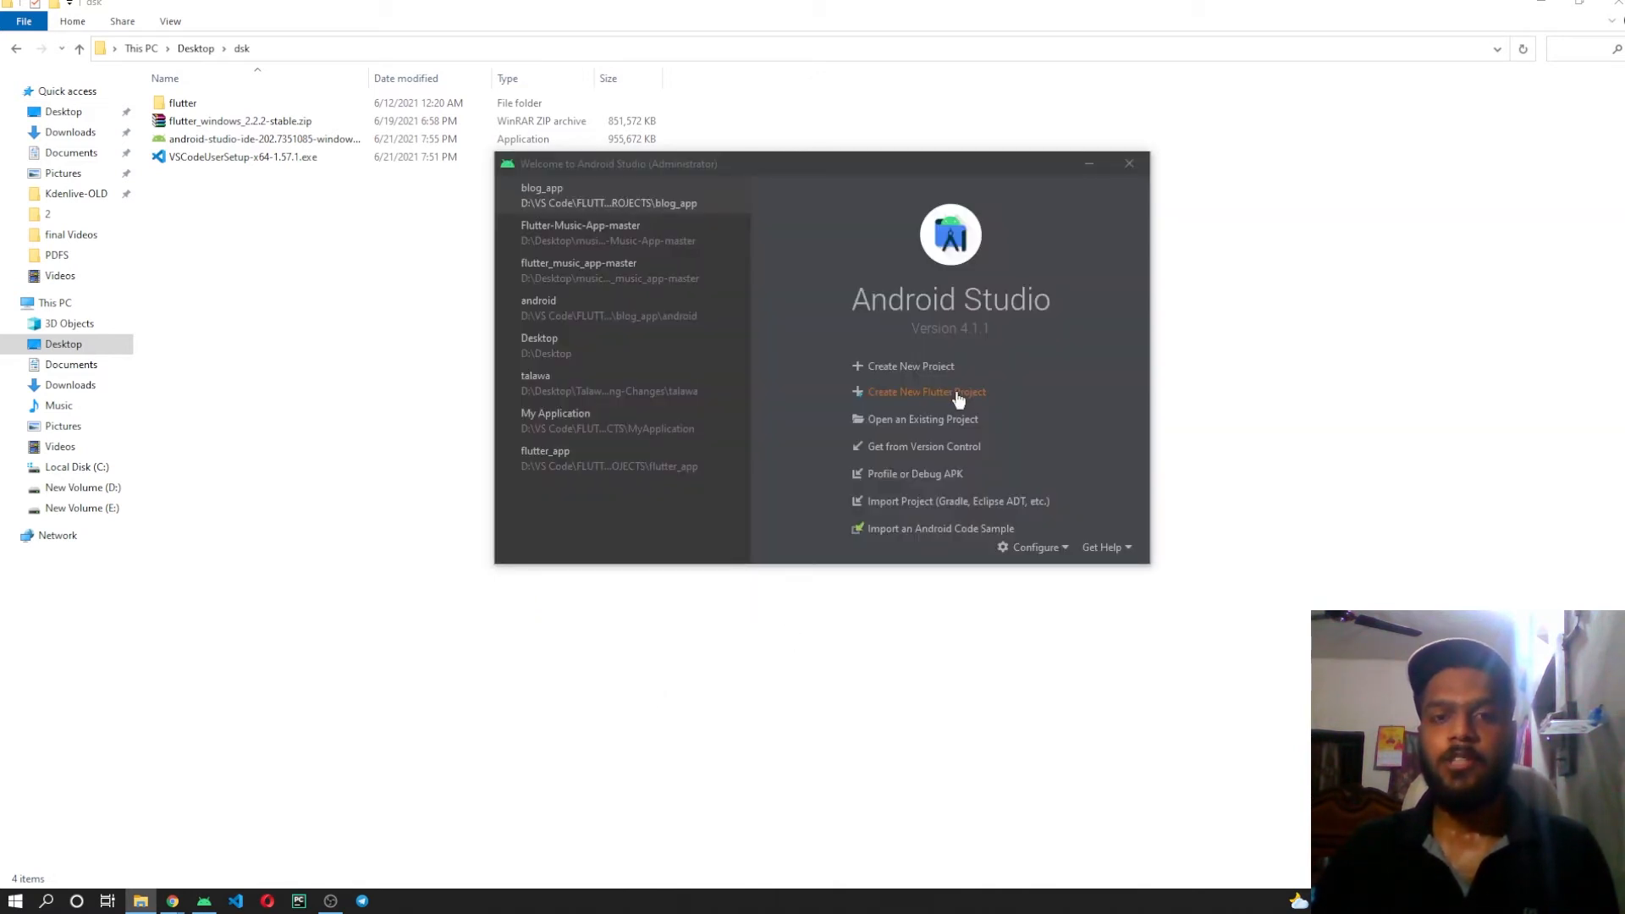
# Switch to Android Studio and start a new Flutter project of the Flutter Application type.
pyautogui.click(959, 398)
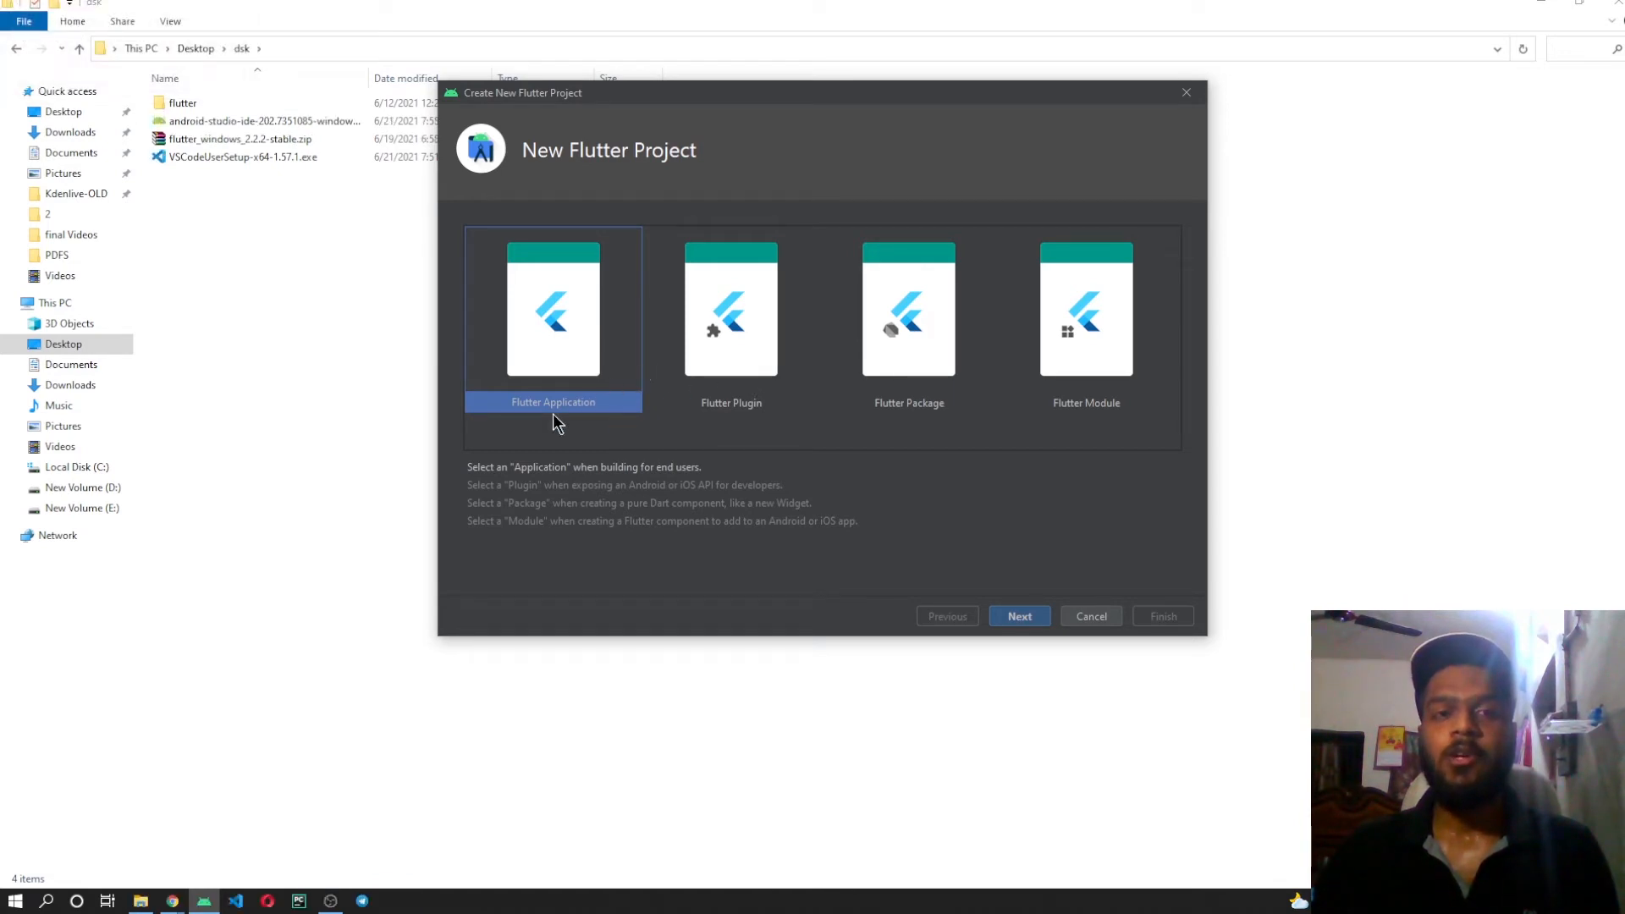
pyautogui.click(739, 395)
pyautogui.click(912, 375)
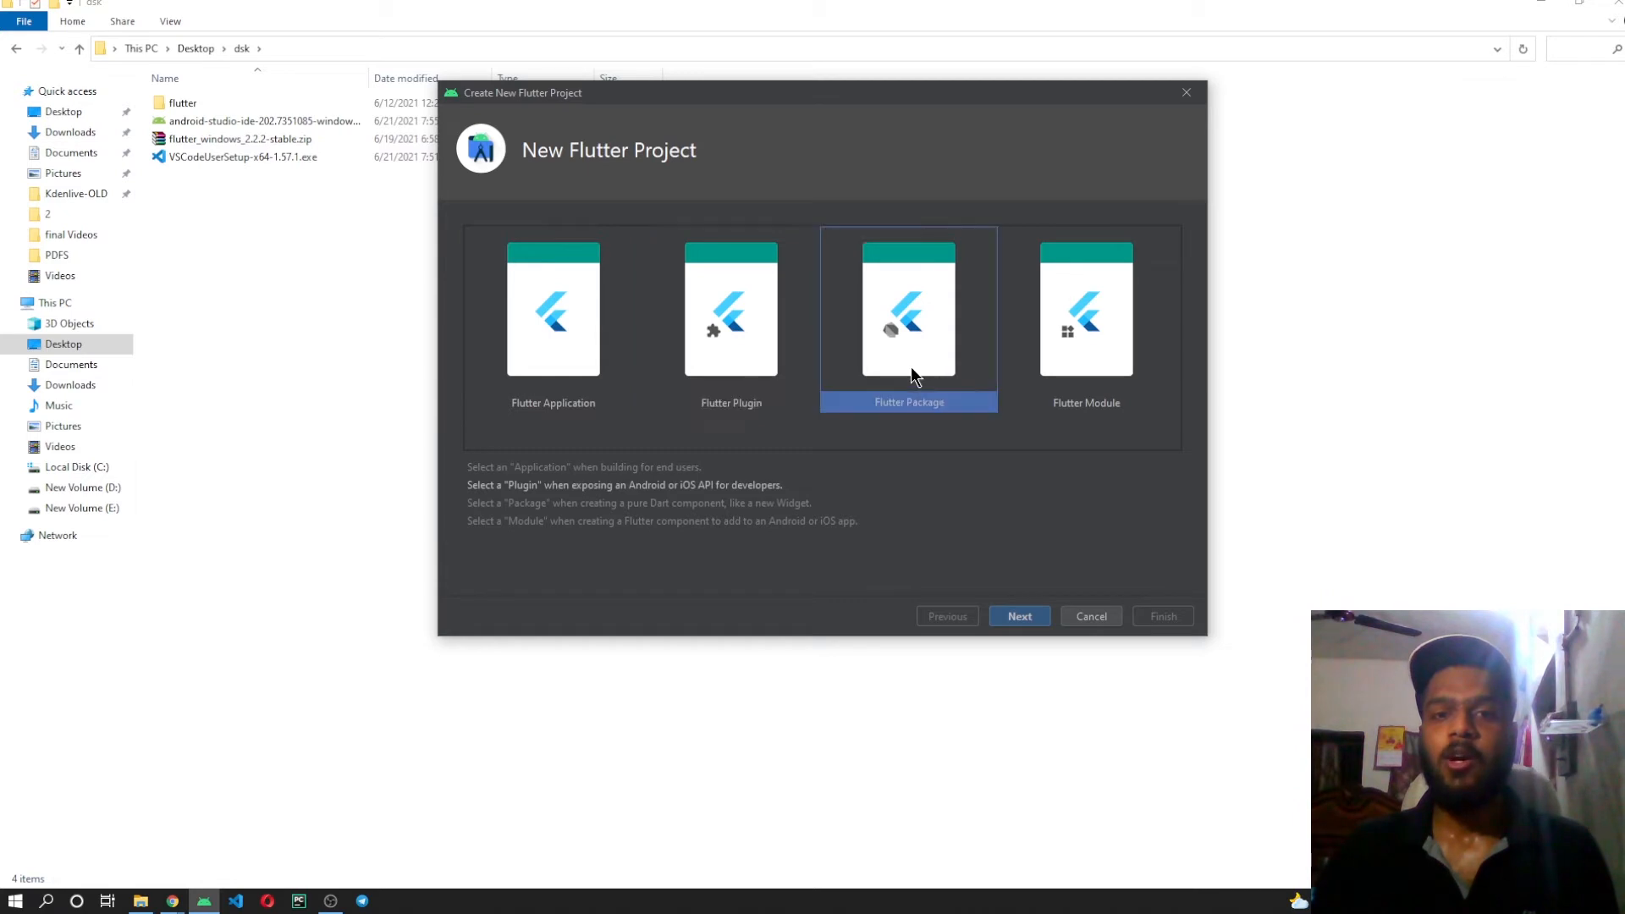
pyautogui.click(1109, 373)
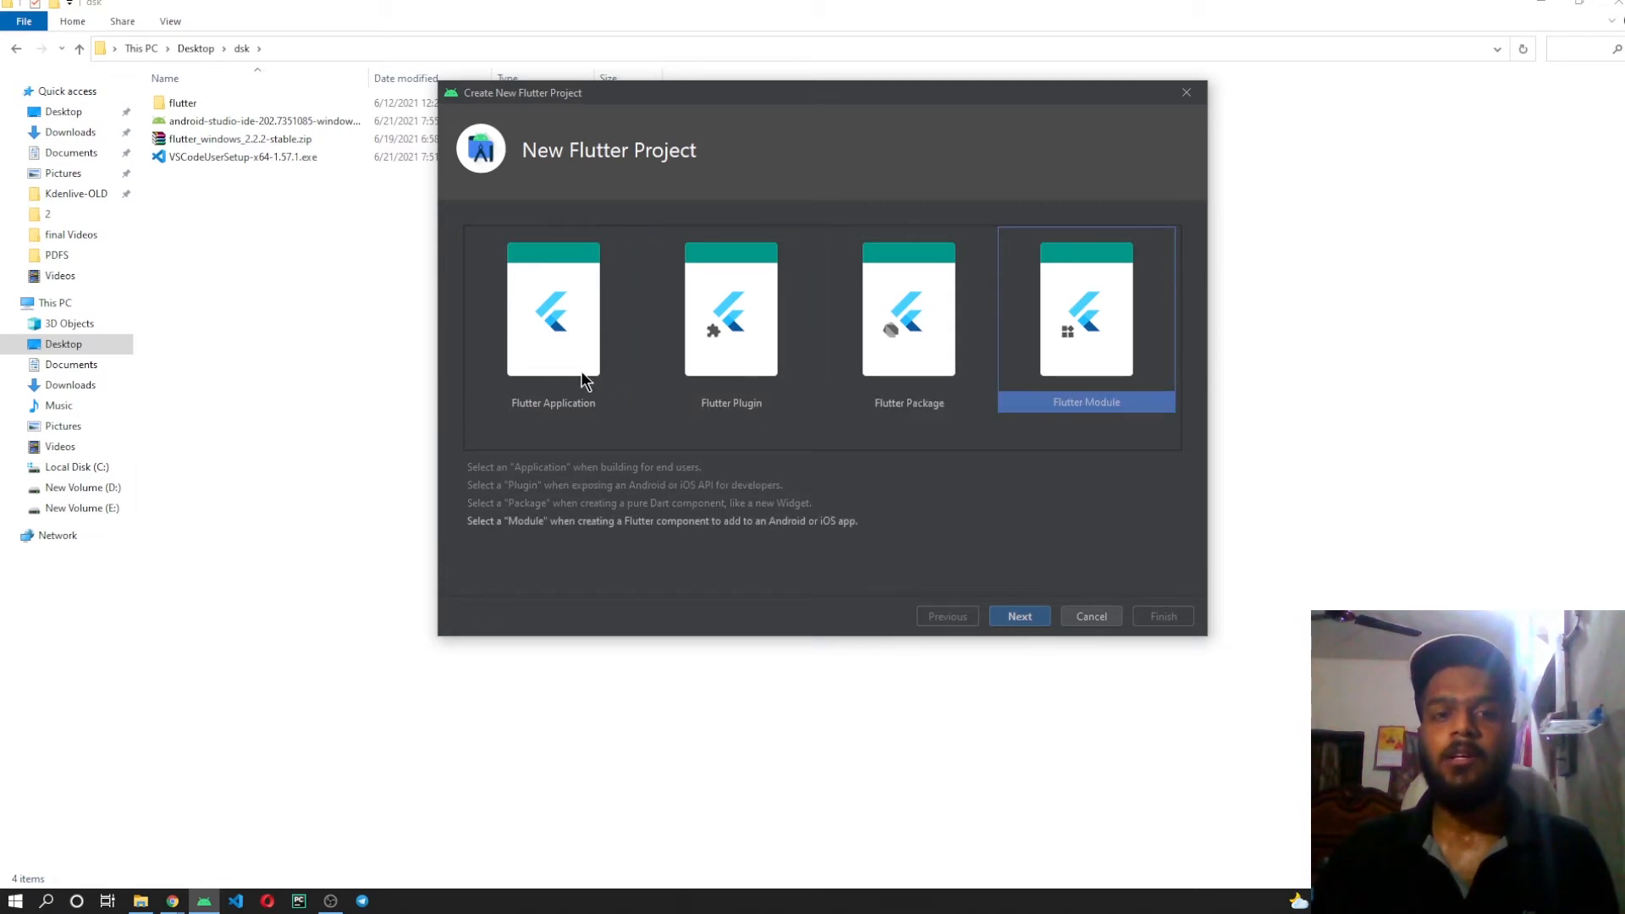
pyautogui.click(555, 354)
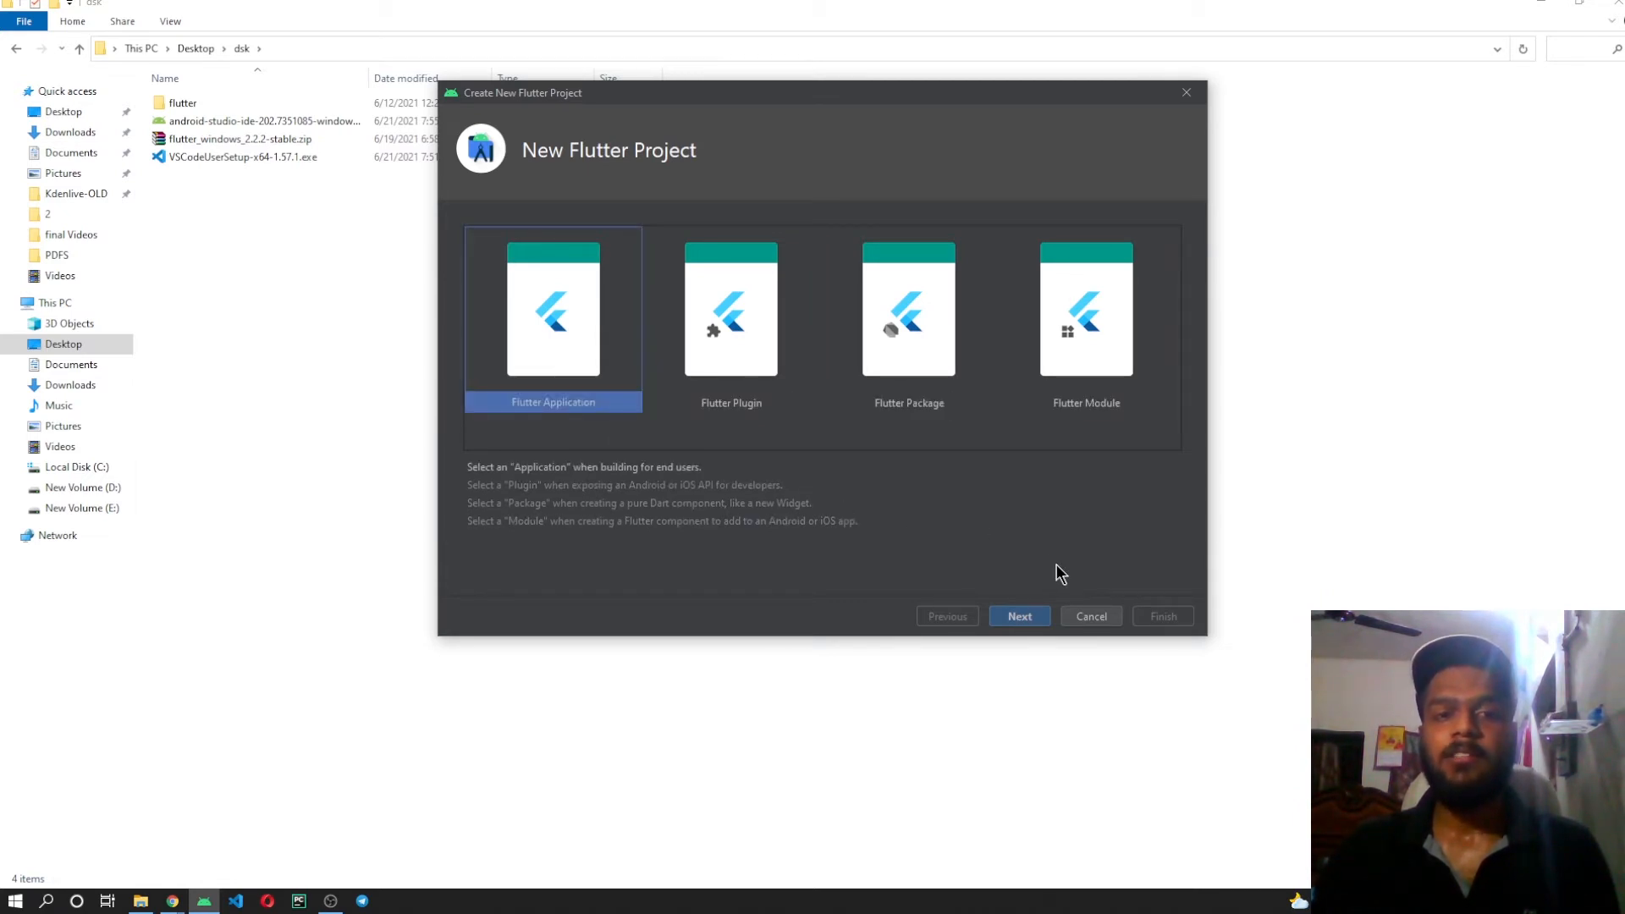
pyautogui.click(1018, 618)
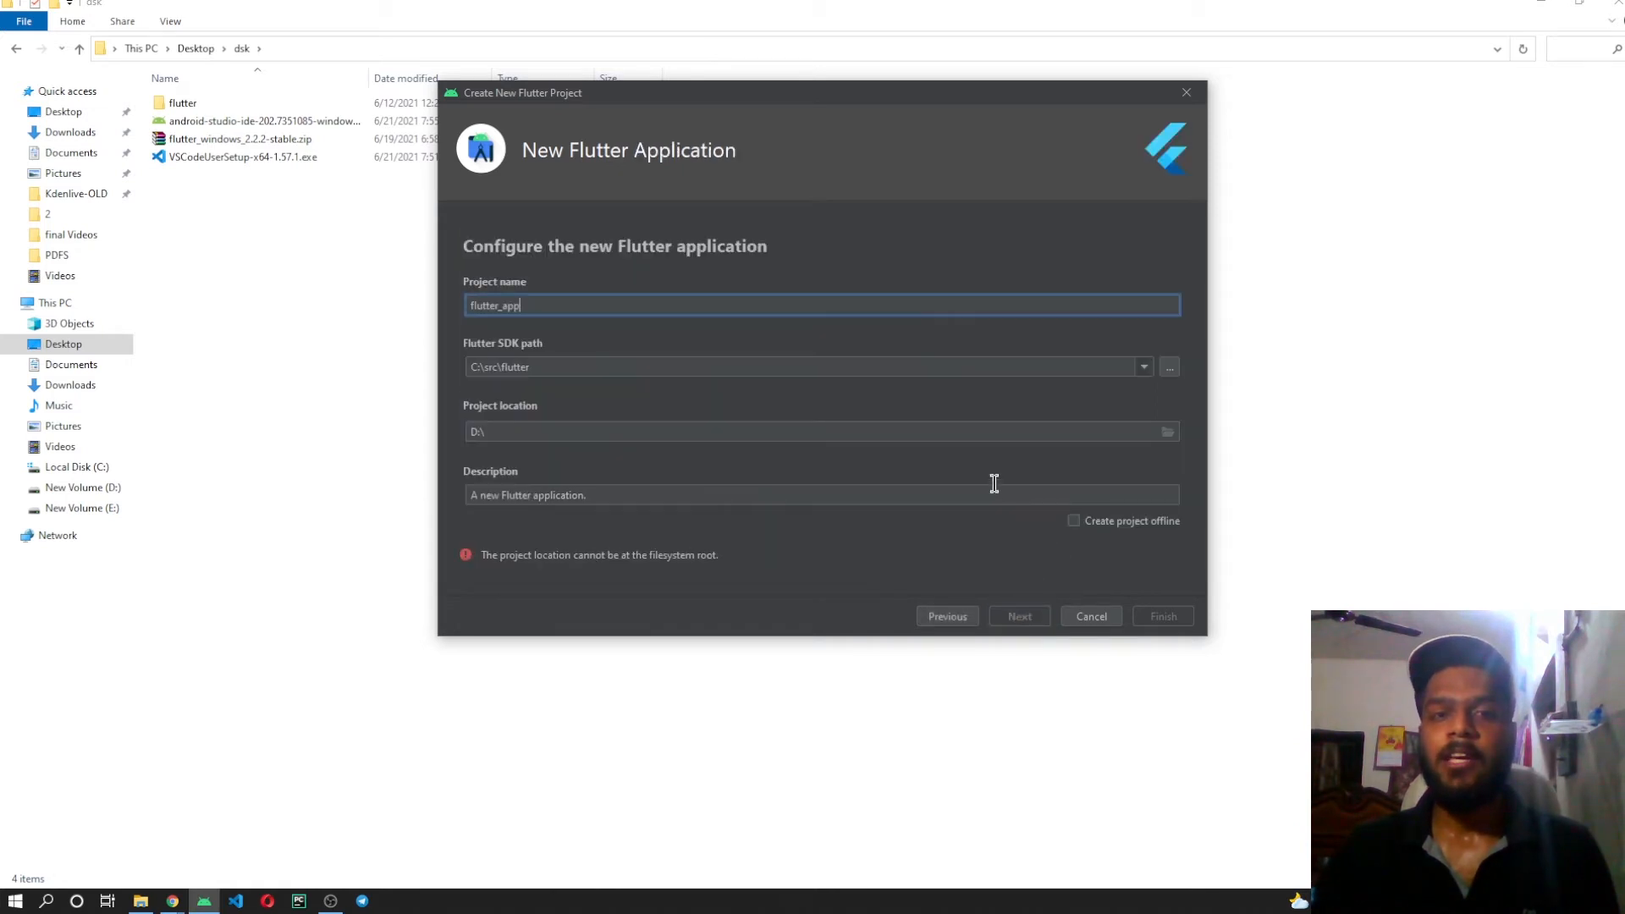
# Name the project demo_app and review its Flutter SDK path and description, keeping both as they are.
pyautogui.doubleClick(534, 306)
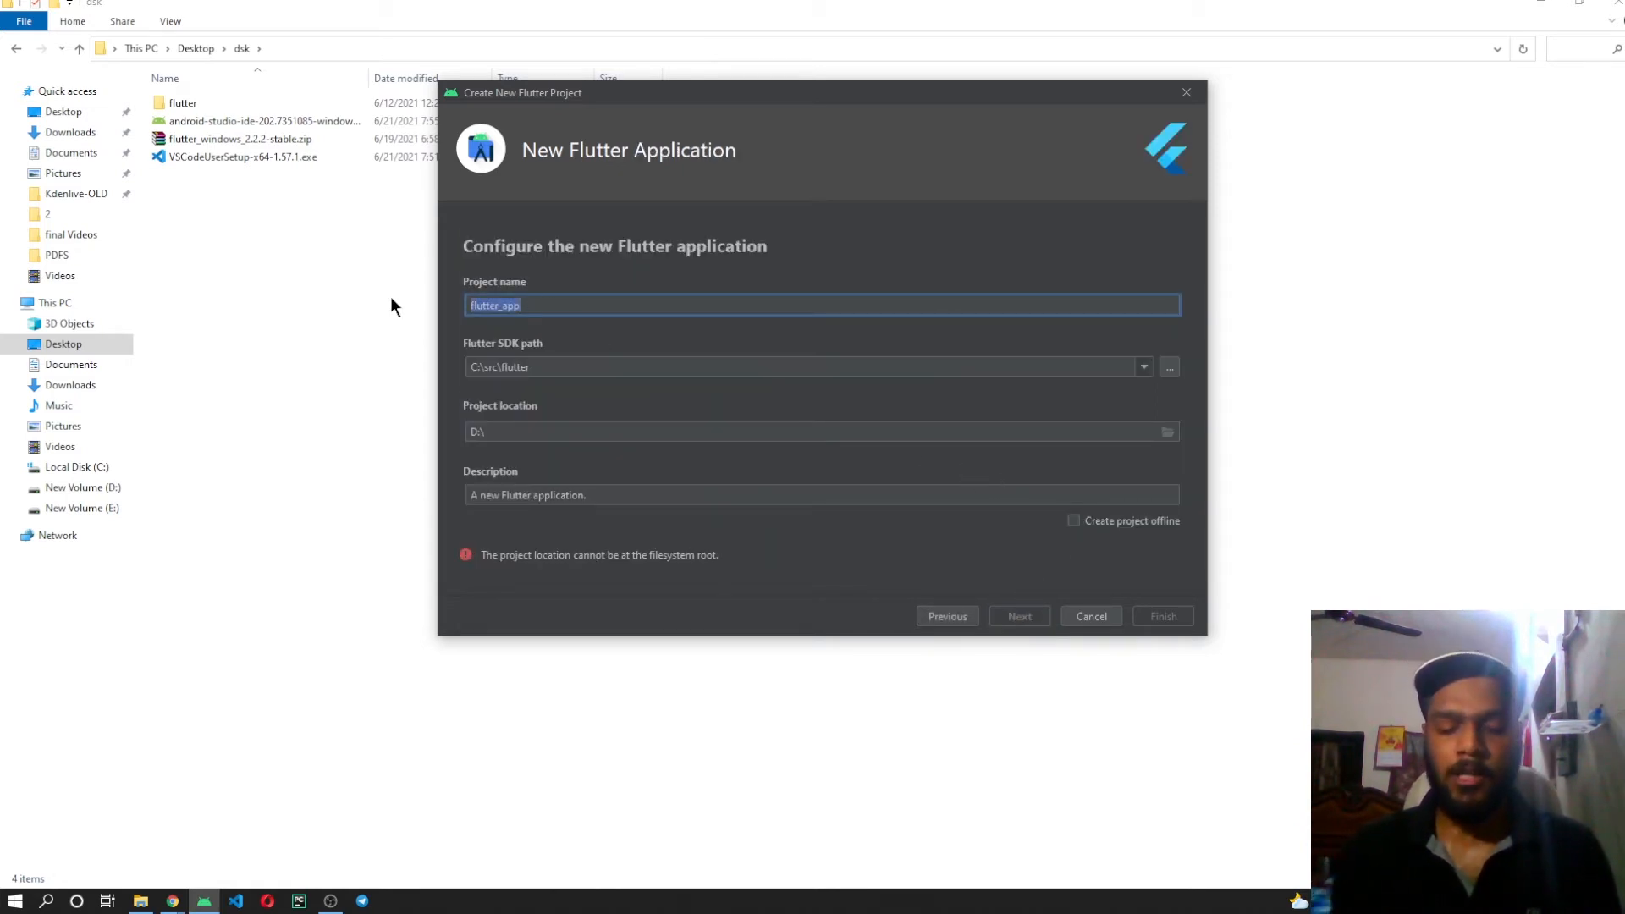
pyautogui.write('demo_a')
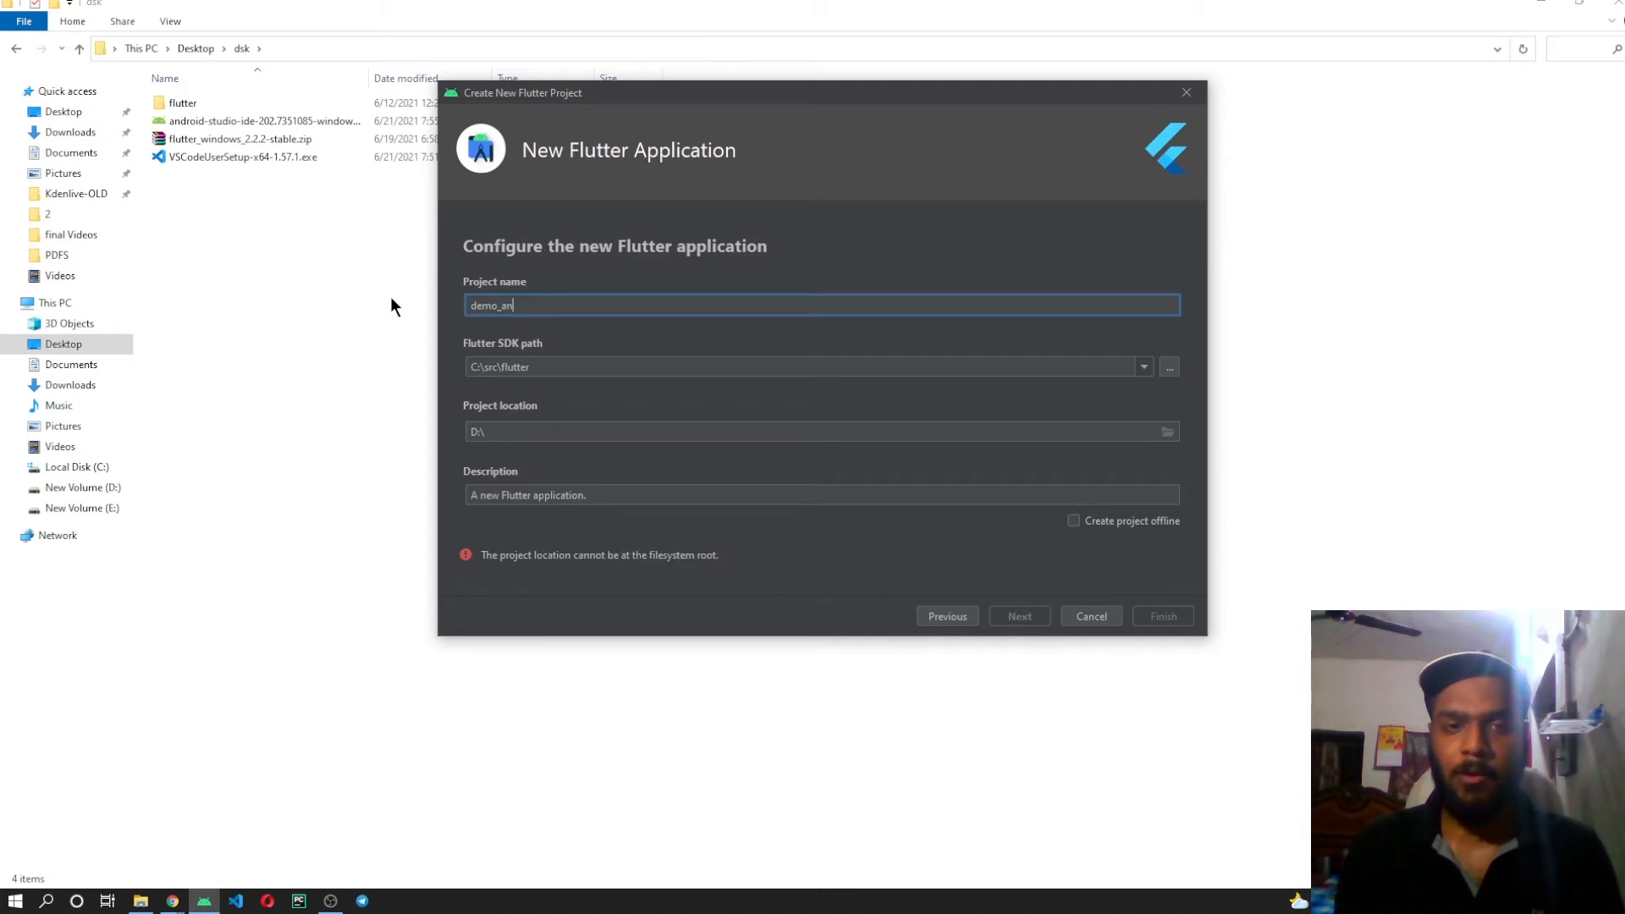
pyautogui.write('pp')
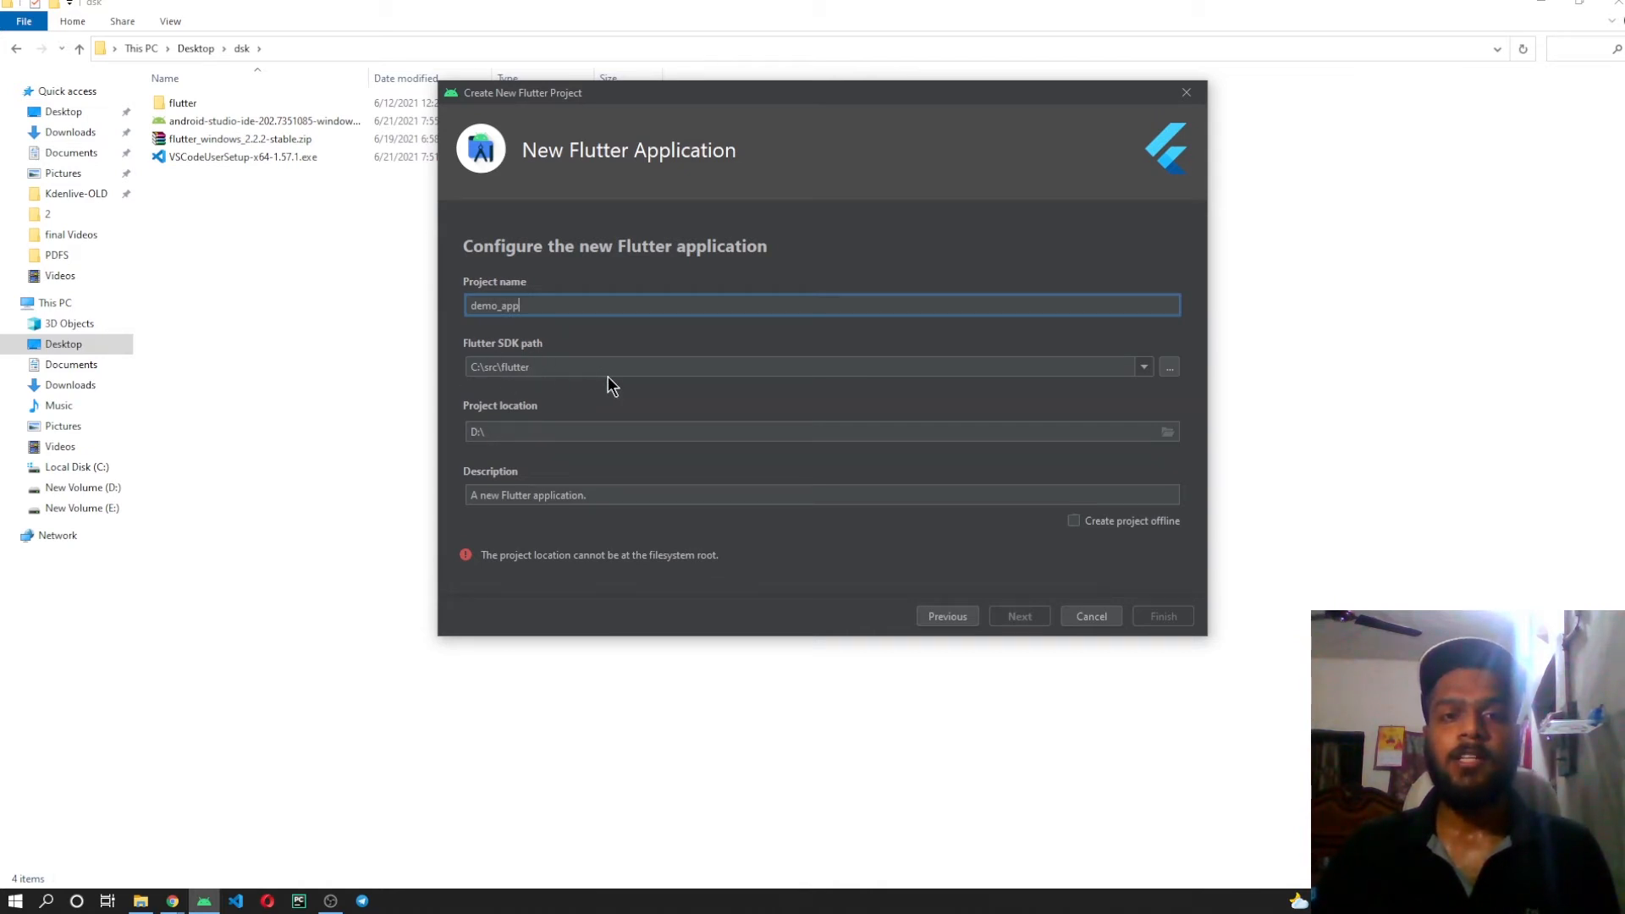
pyautogui.click(1170, 370)
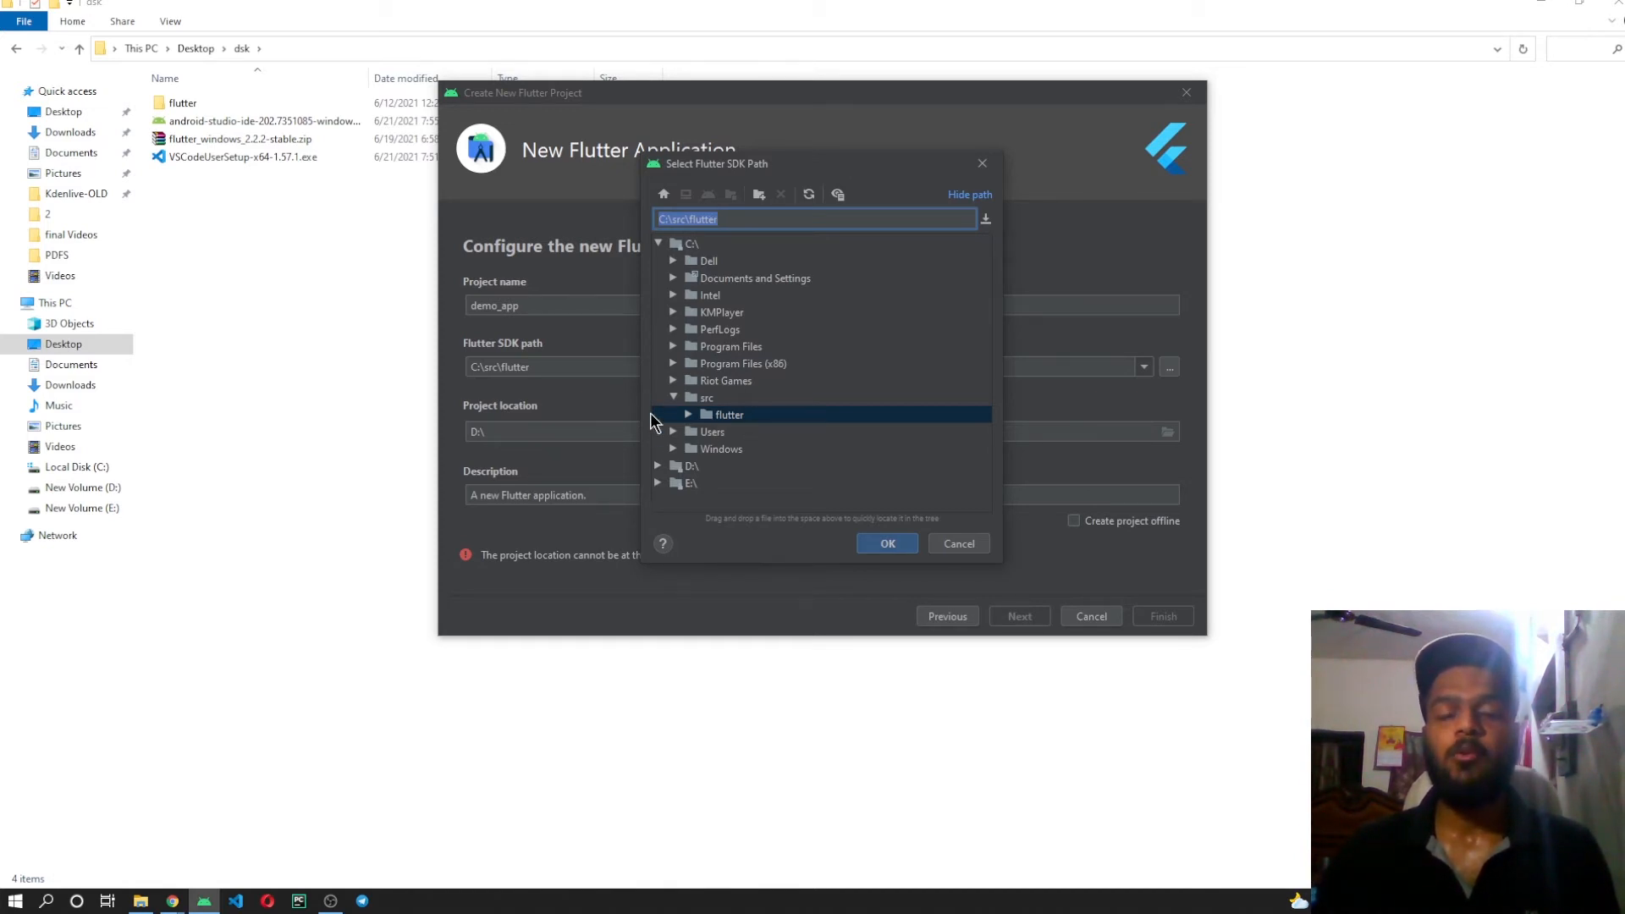
pyautogui.click(958, 545)
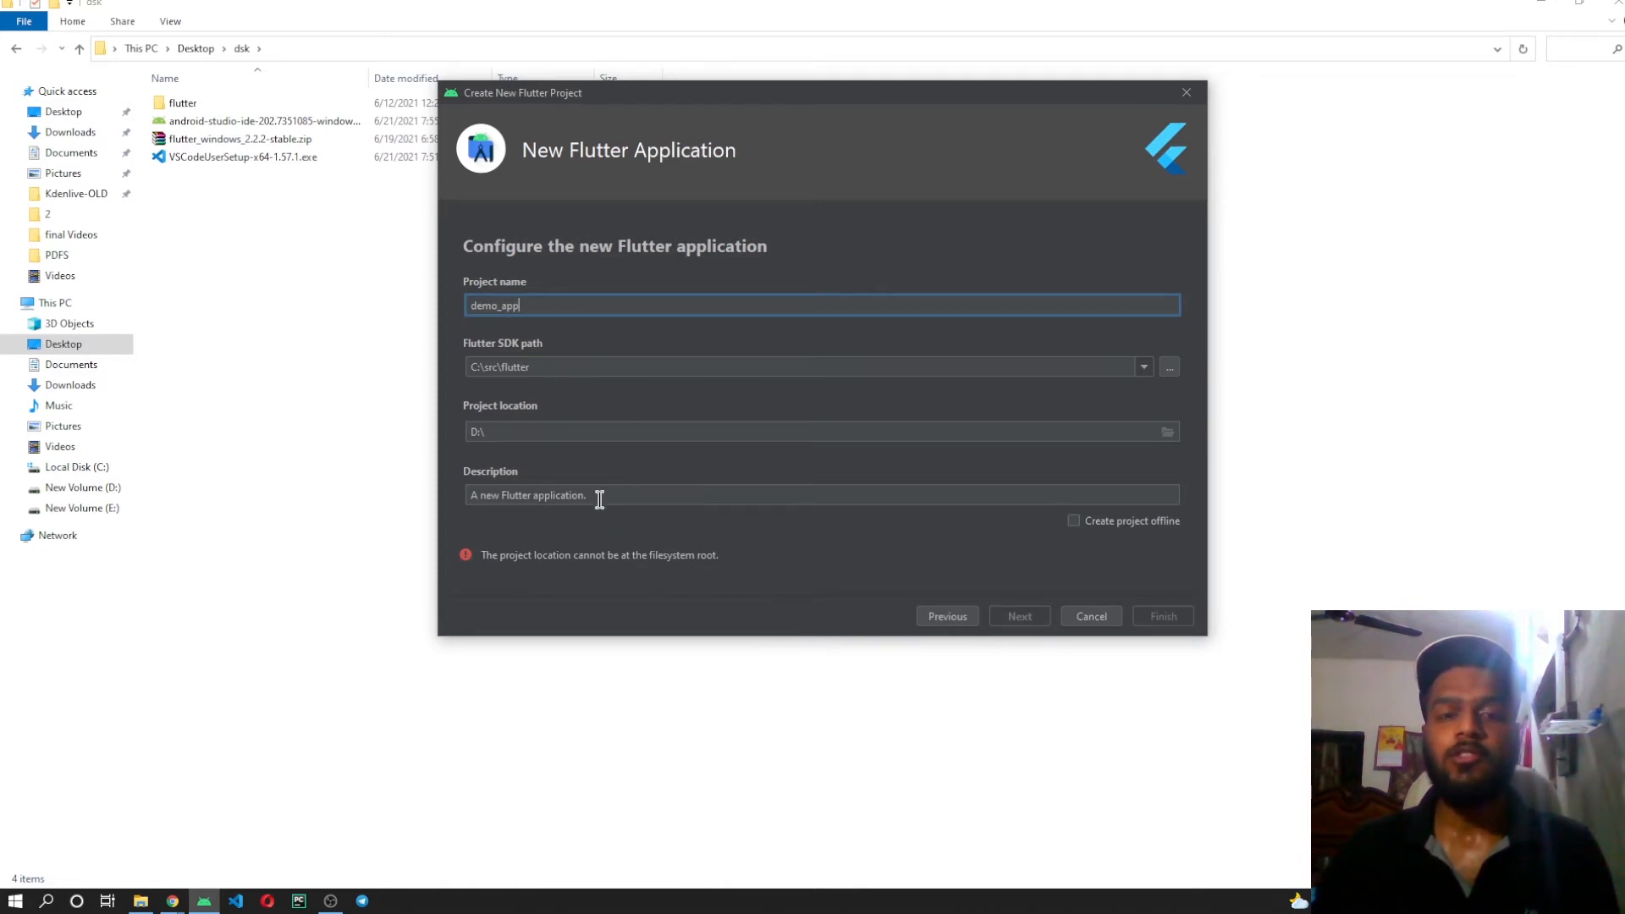
pyautogui.moveTo(599, 499); pyautogui.dragTo(468, 496)
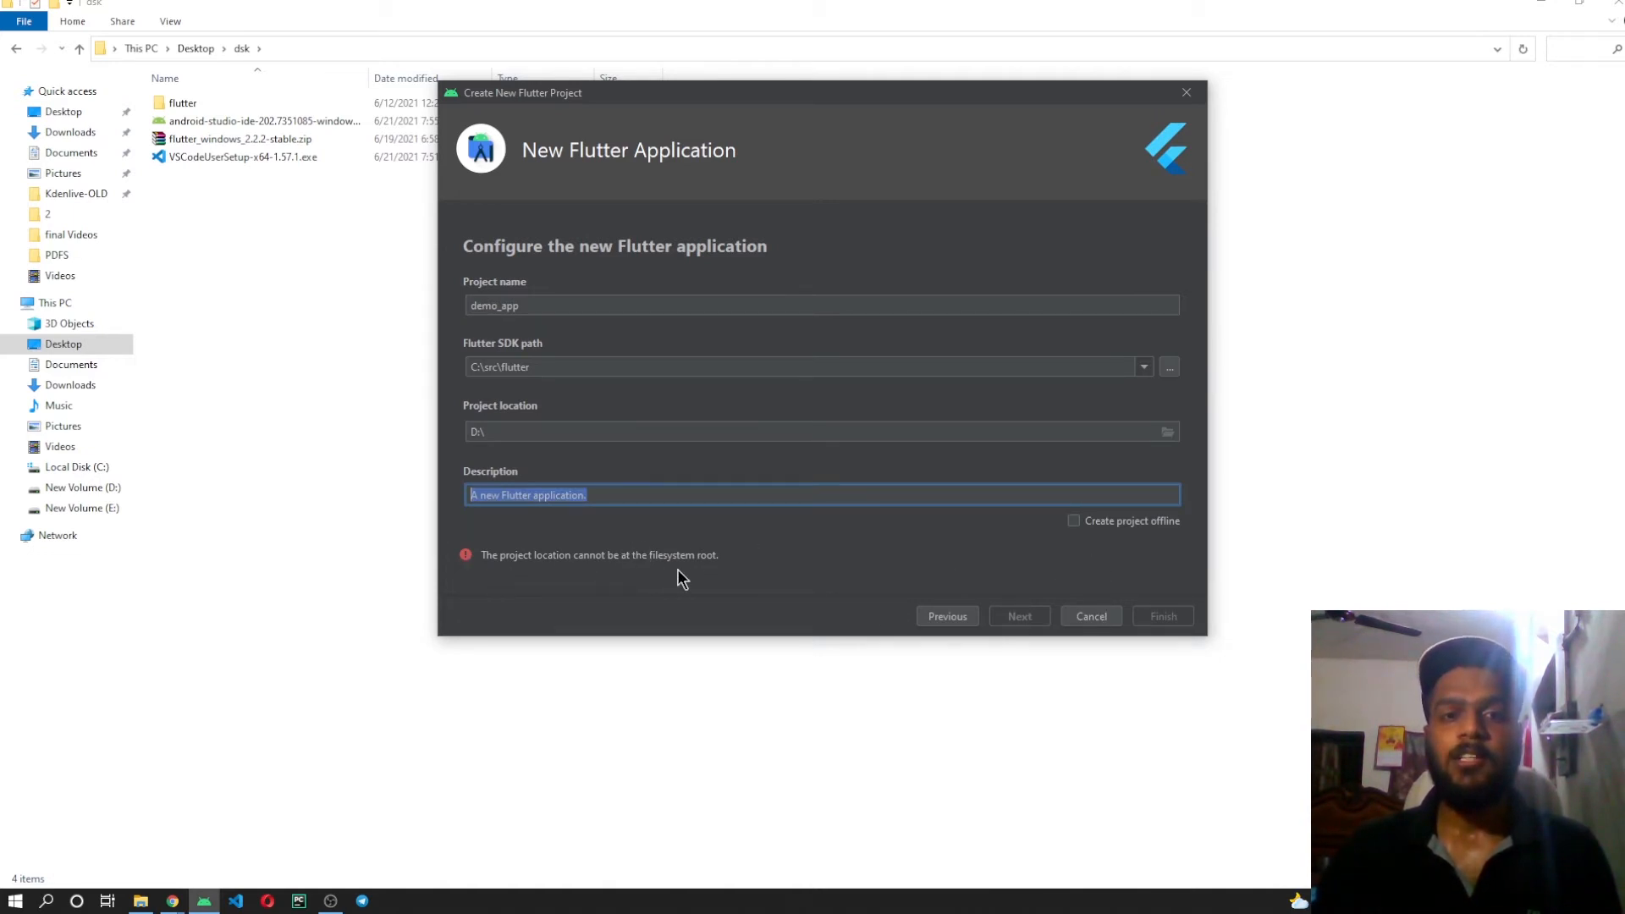
# Set the project location to D:\AndroidStudioProjects and continue to the package name settings.
pyautogui.click(1168, 432)
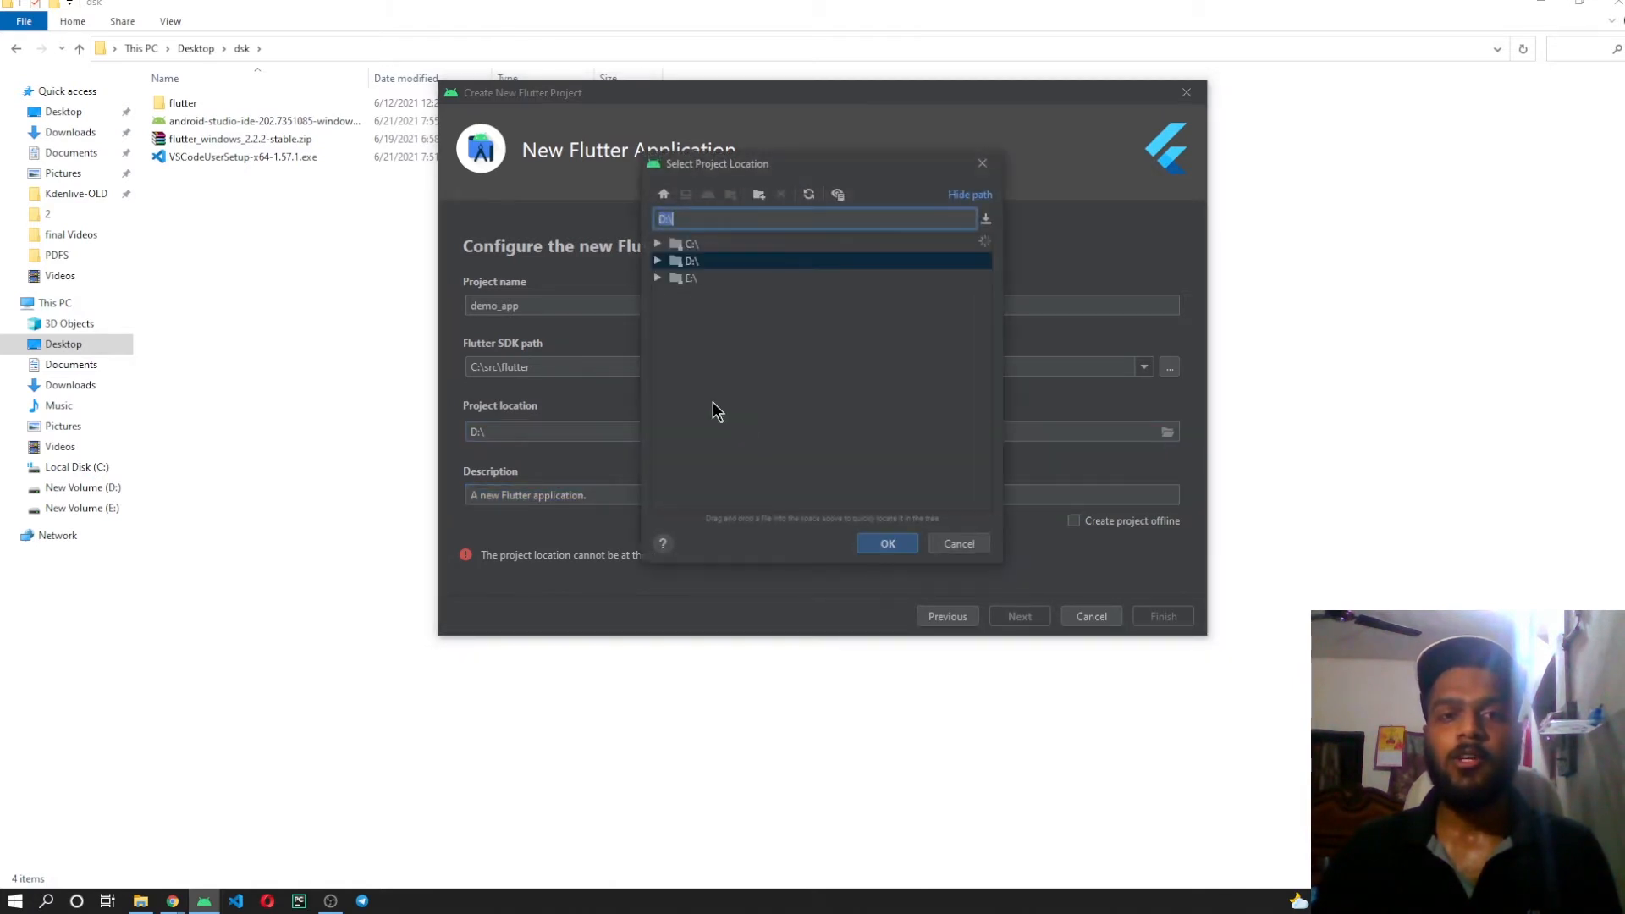
pyautogui.click(661, 259)
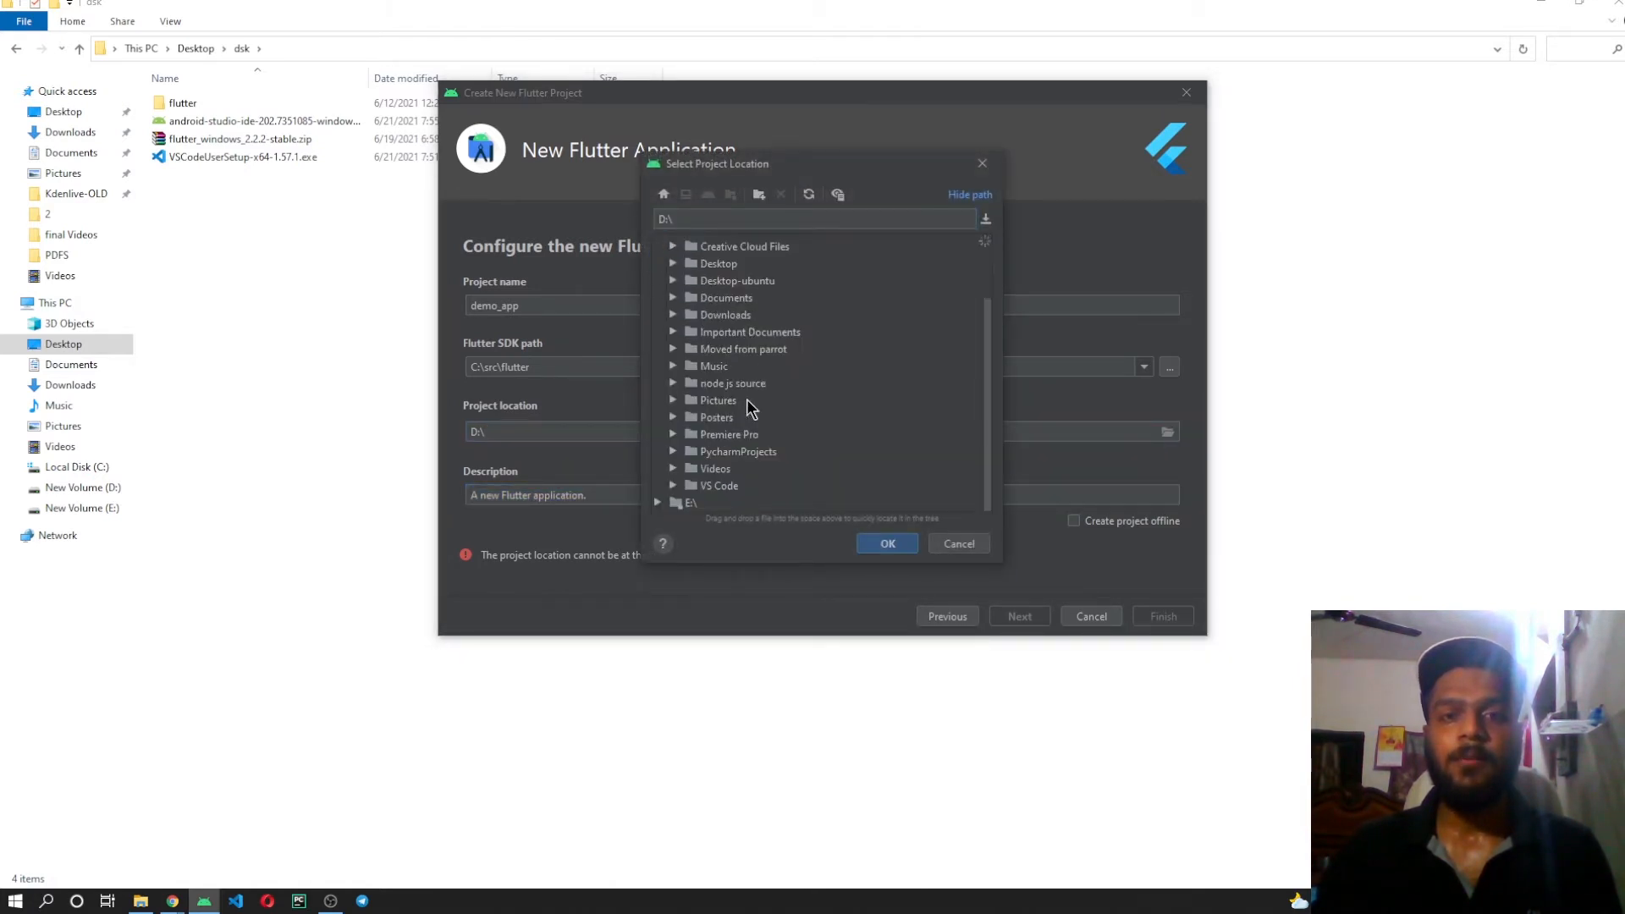
pyautogui.doubleClick(728, 280)
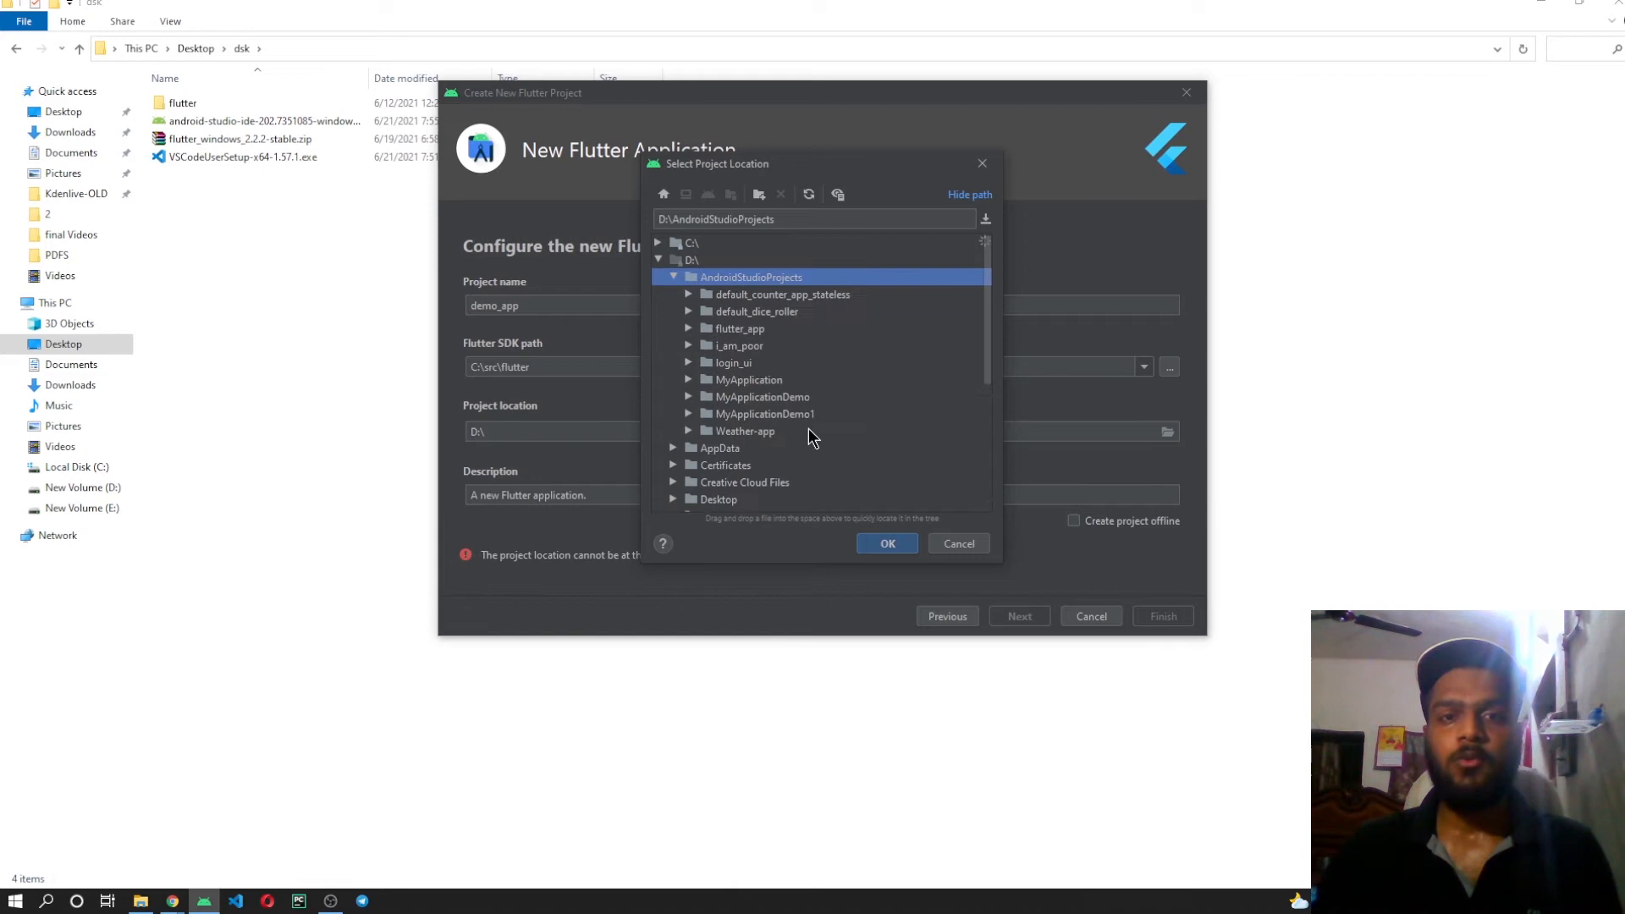
pyautogui.click(885, 546)
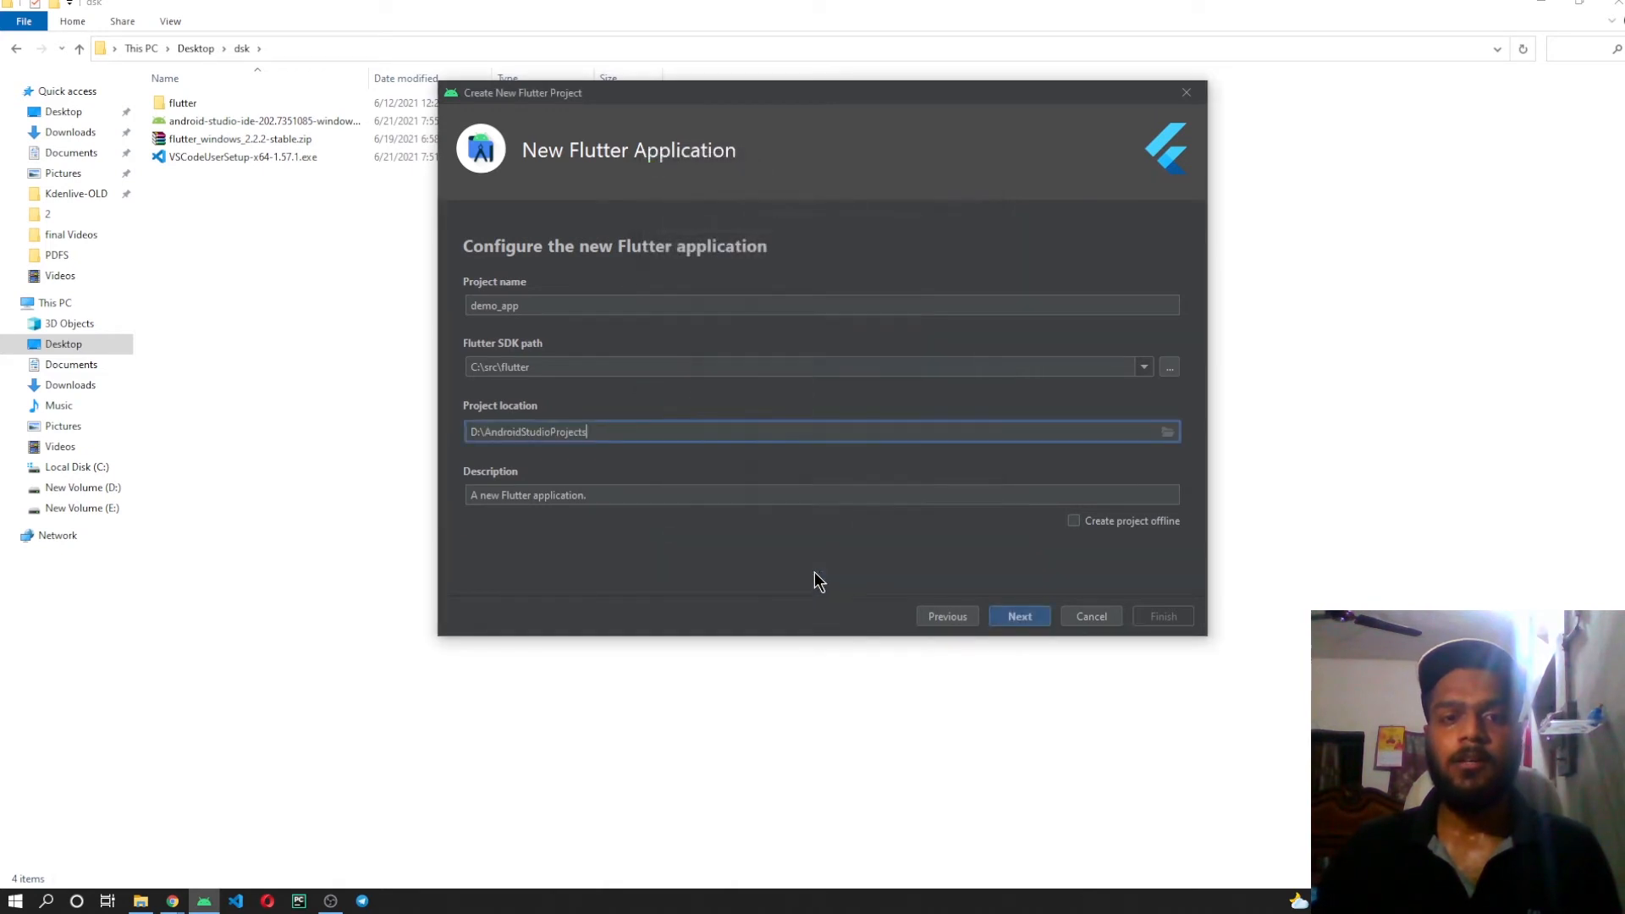
pyautogui.click(1021, 616)
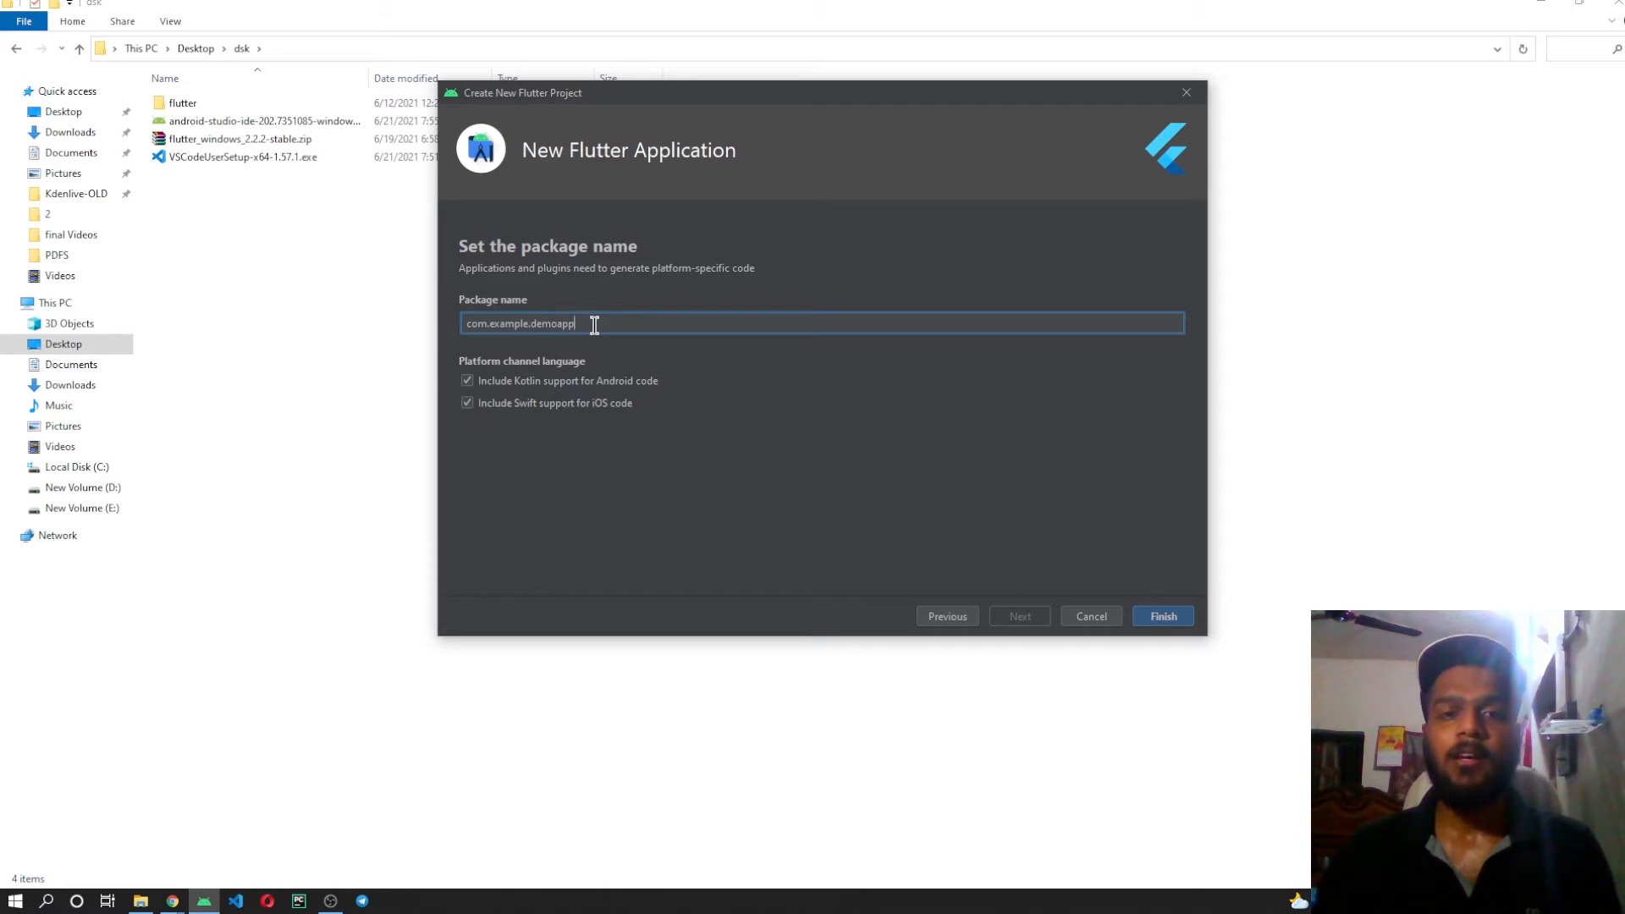
# Create the project with the package name com.example.demoapp and skim through its main.dart file.
pyautogui.moveTo(595, 325); pyautogui.dragTo(454, 333)
pyautogui.click(638, 318)
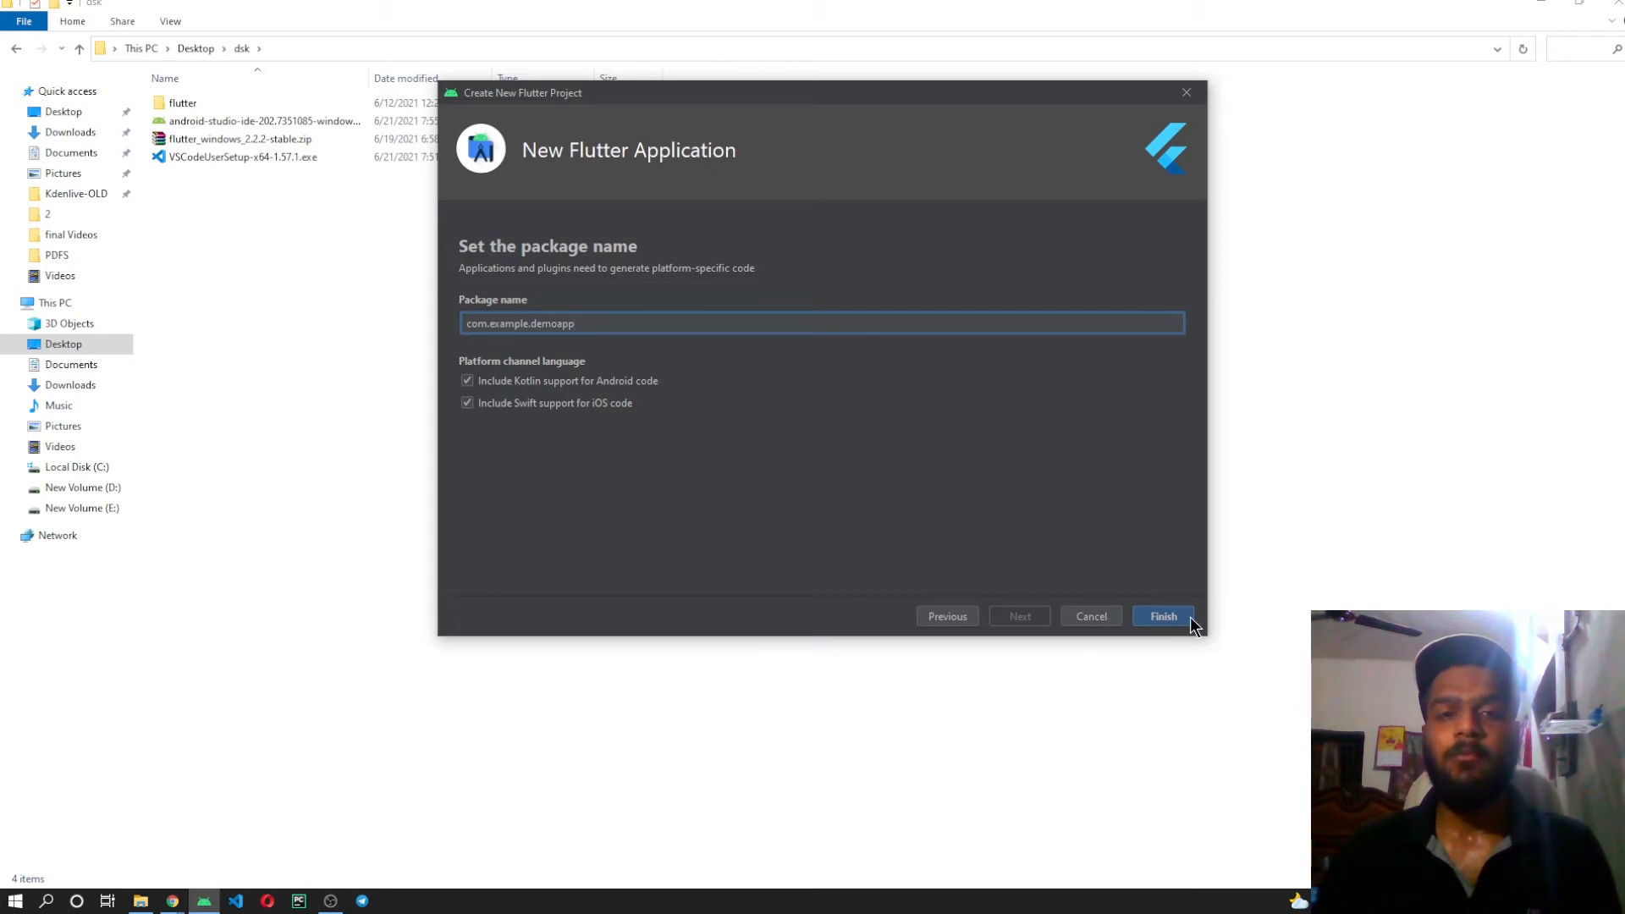
pyautogui.click(1165, 617)
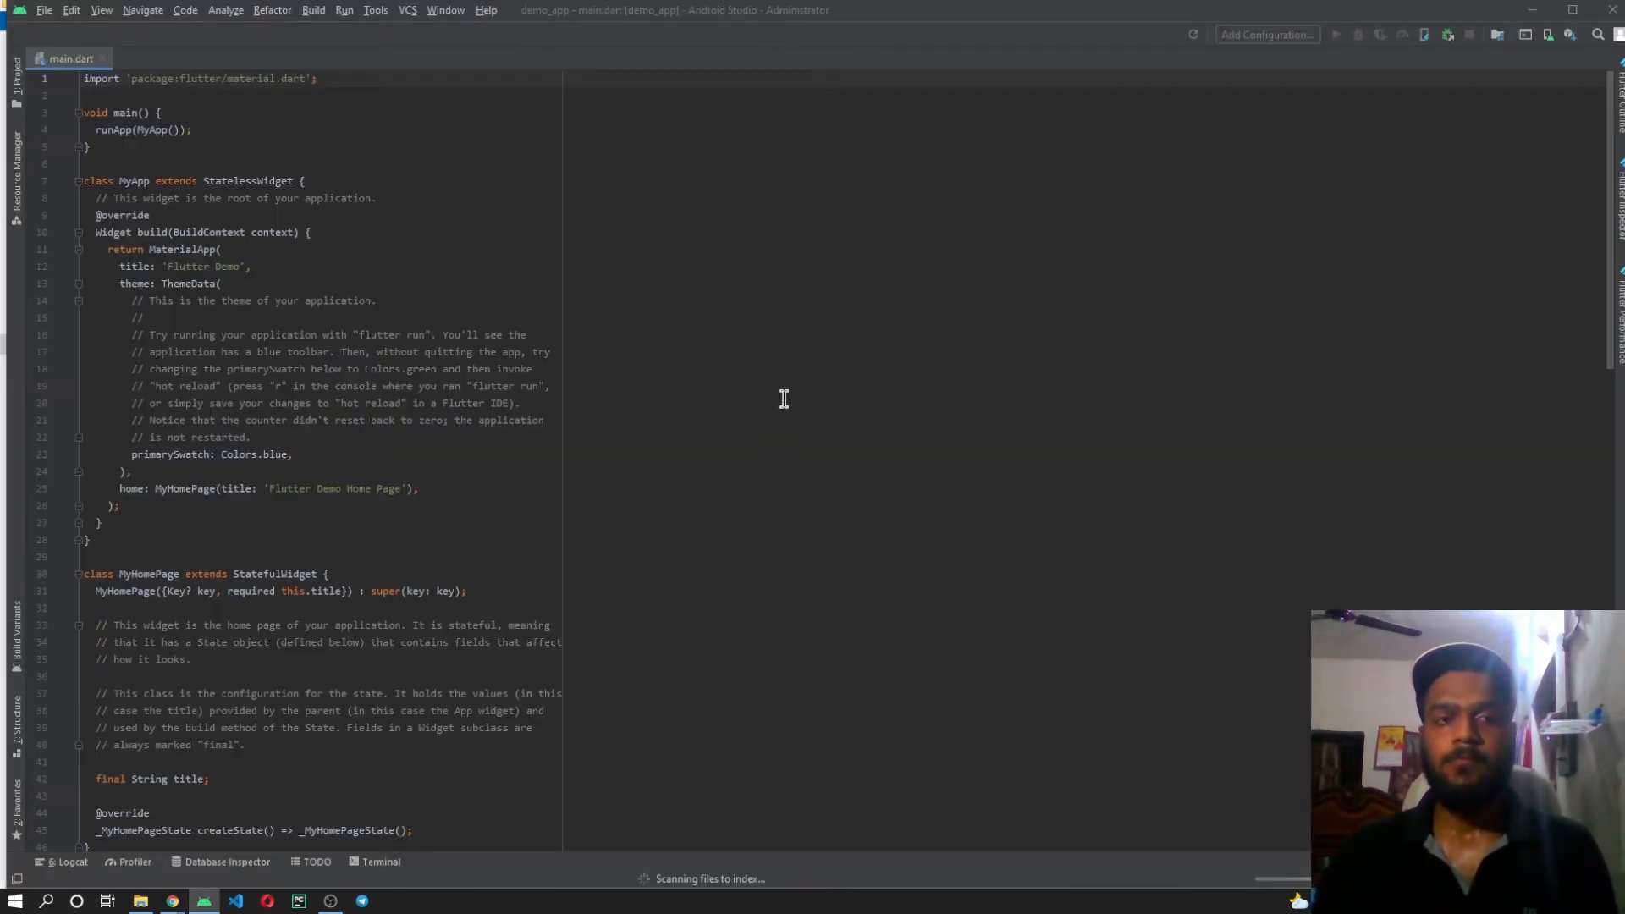
pyautogui.scroll(-9, 327, 297)
pyautogui.scroll(9, 277, 240)
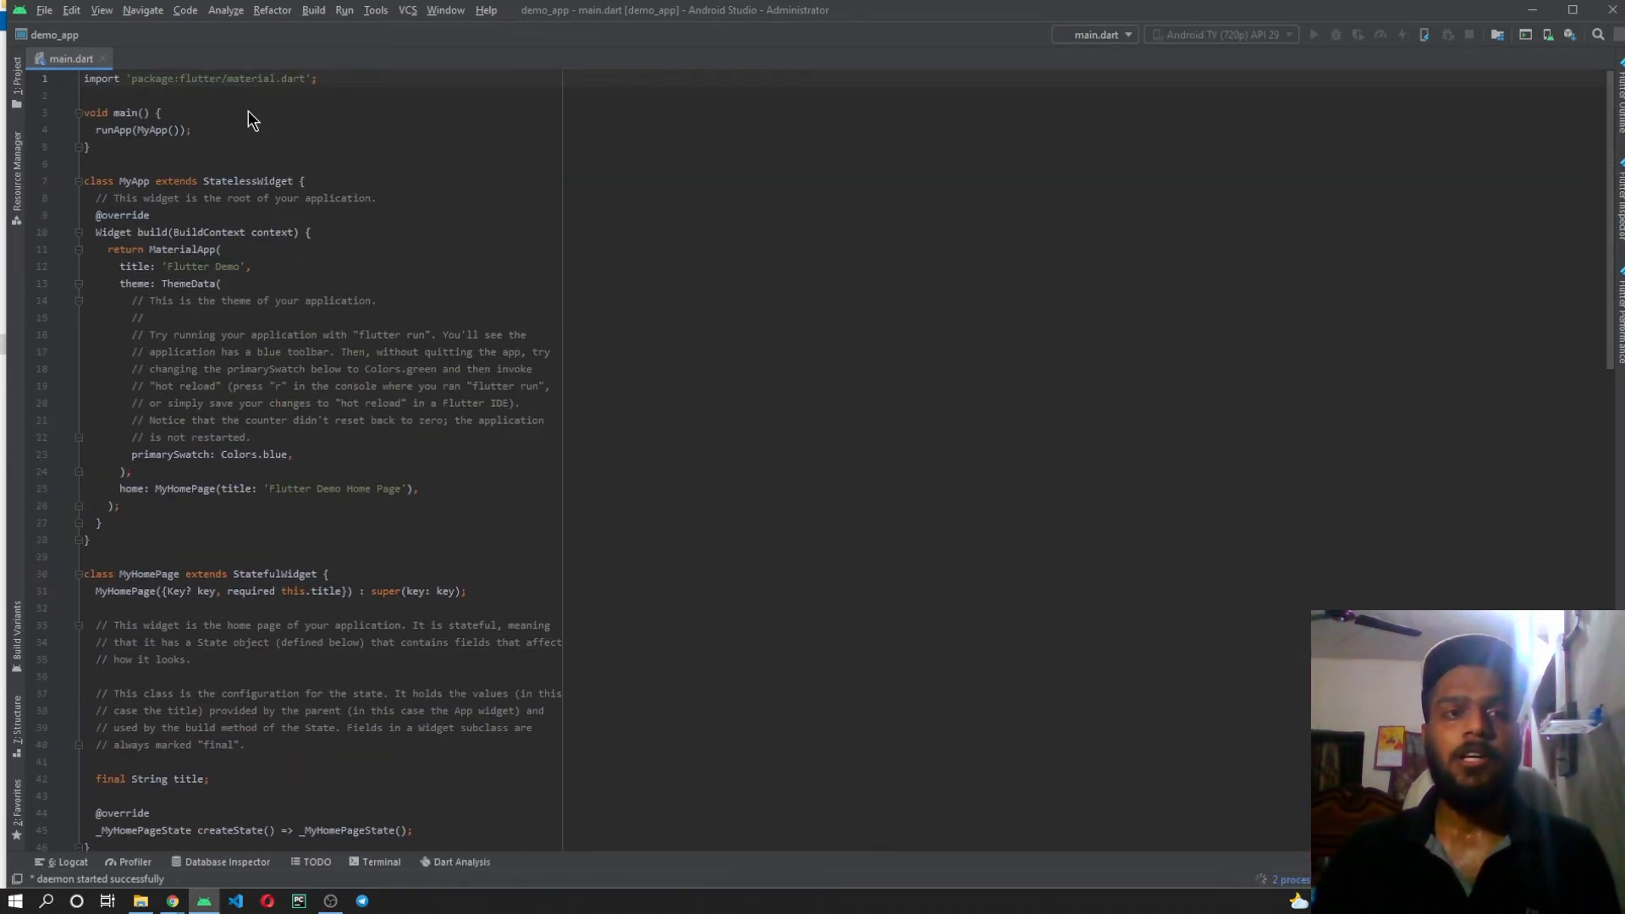
# Open the AVD Manager and start creating a new virtual device.
pyautogui.click(376, 12)
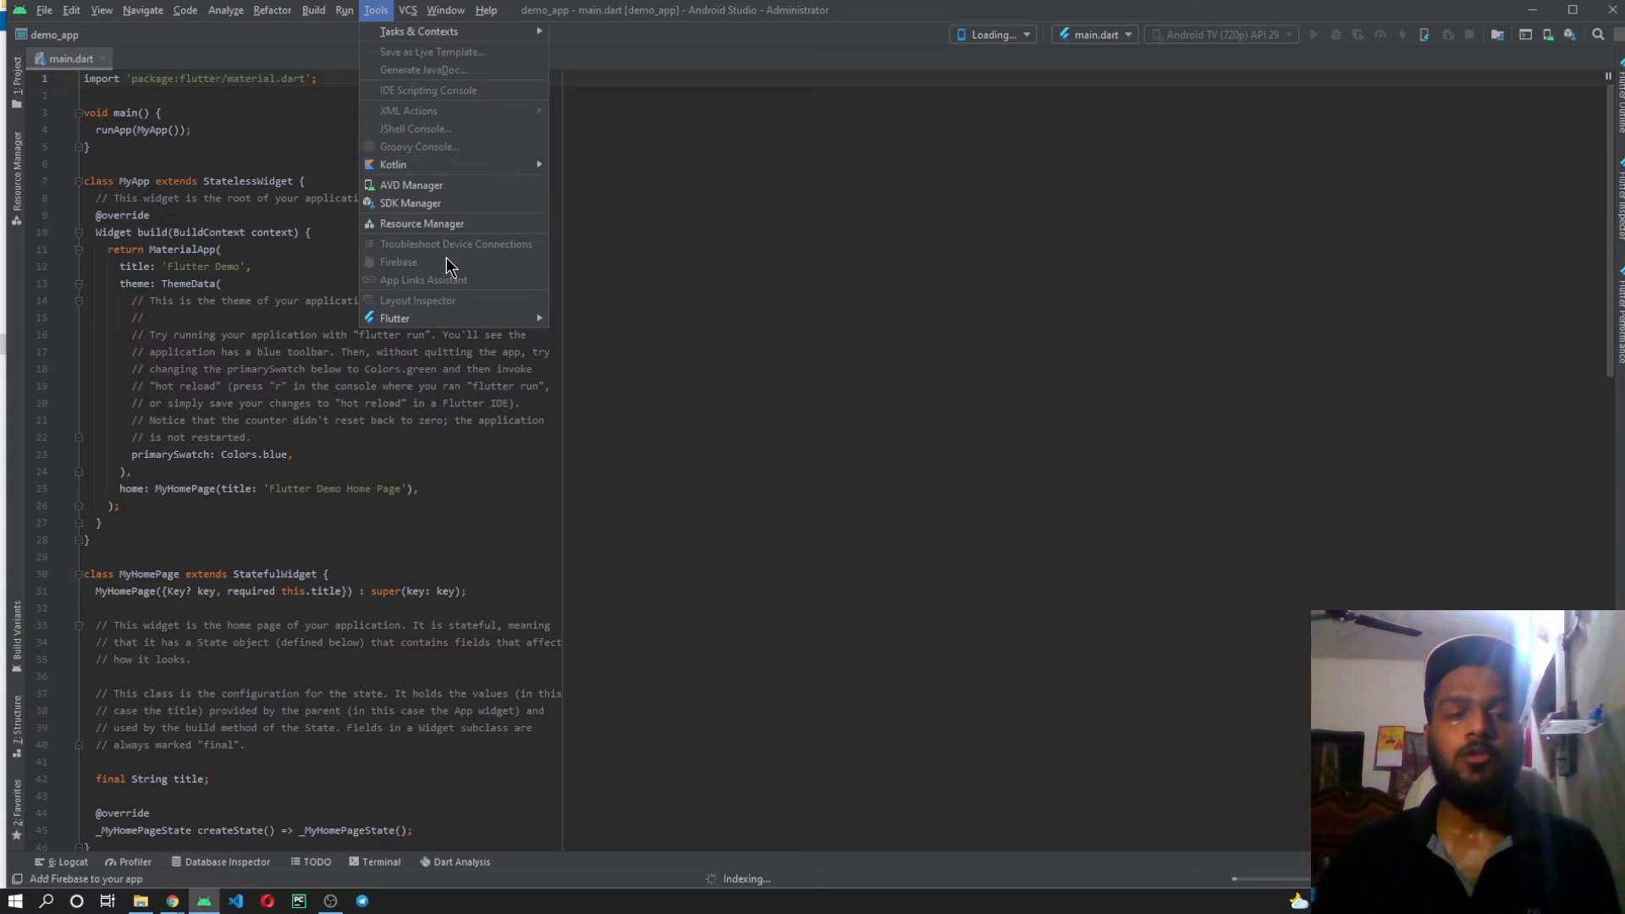
pyautogui.click(461, 185)
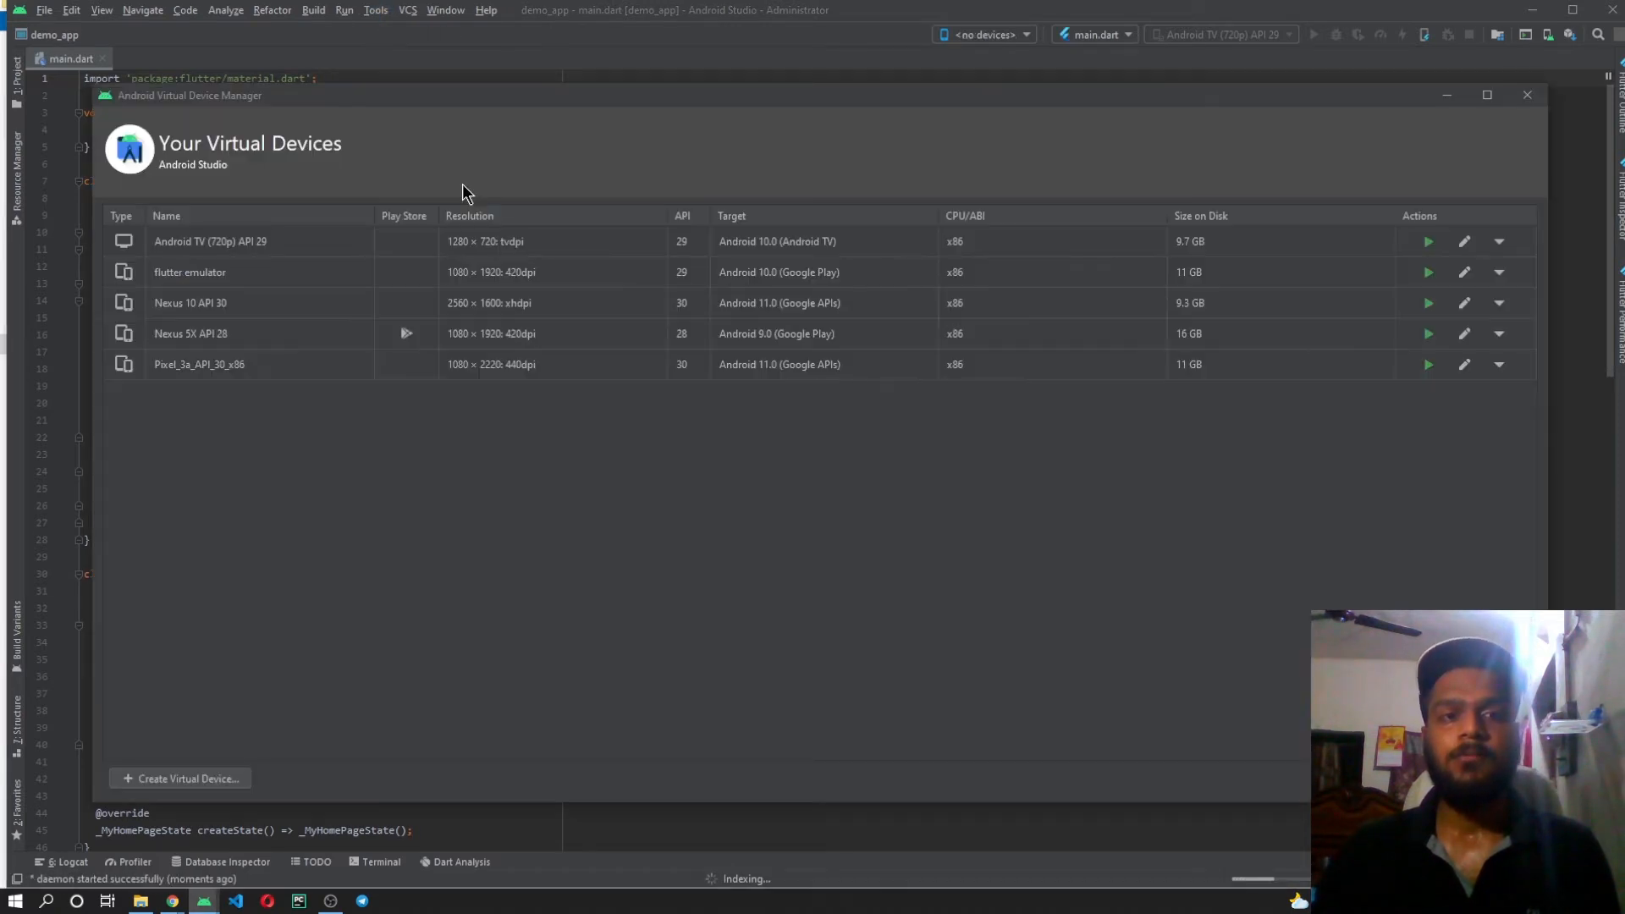
pyautogui.moveTo(510, 91); pyautogui.dragTo(523, 52)
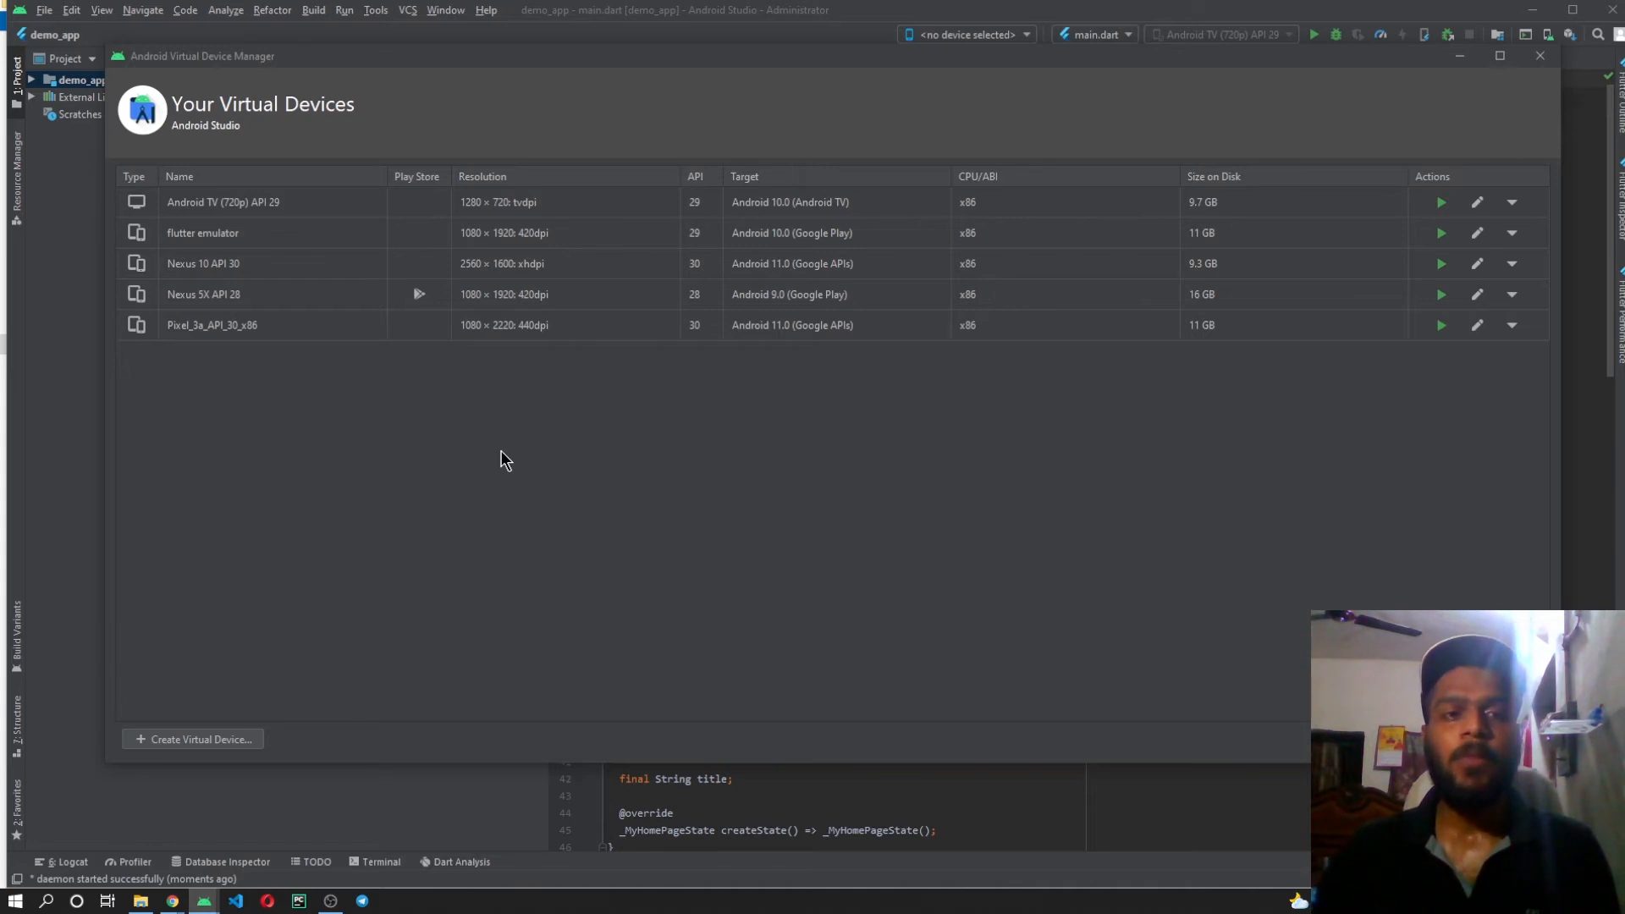
pyautogui.click(251, 741)
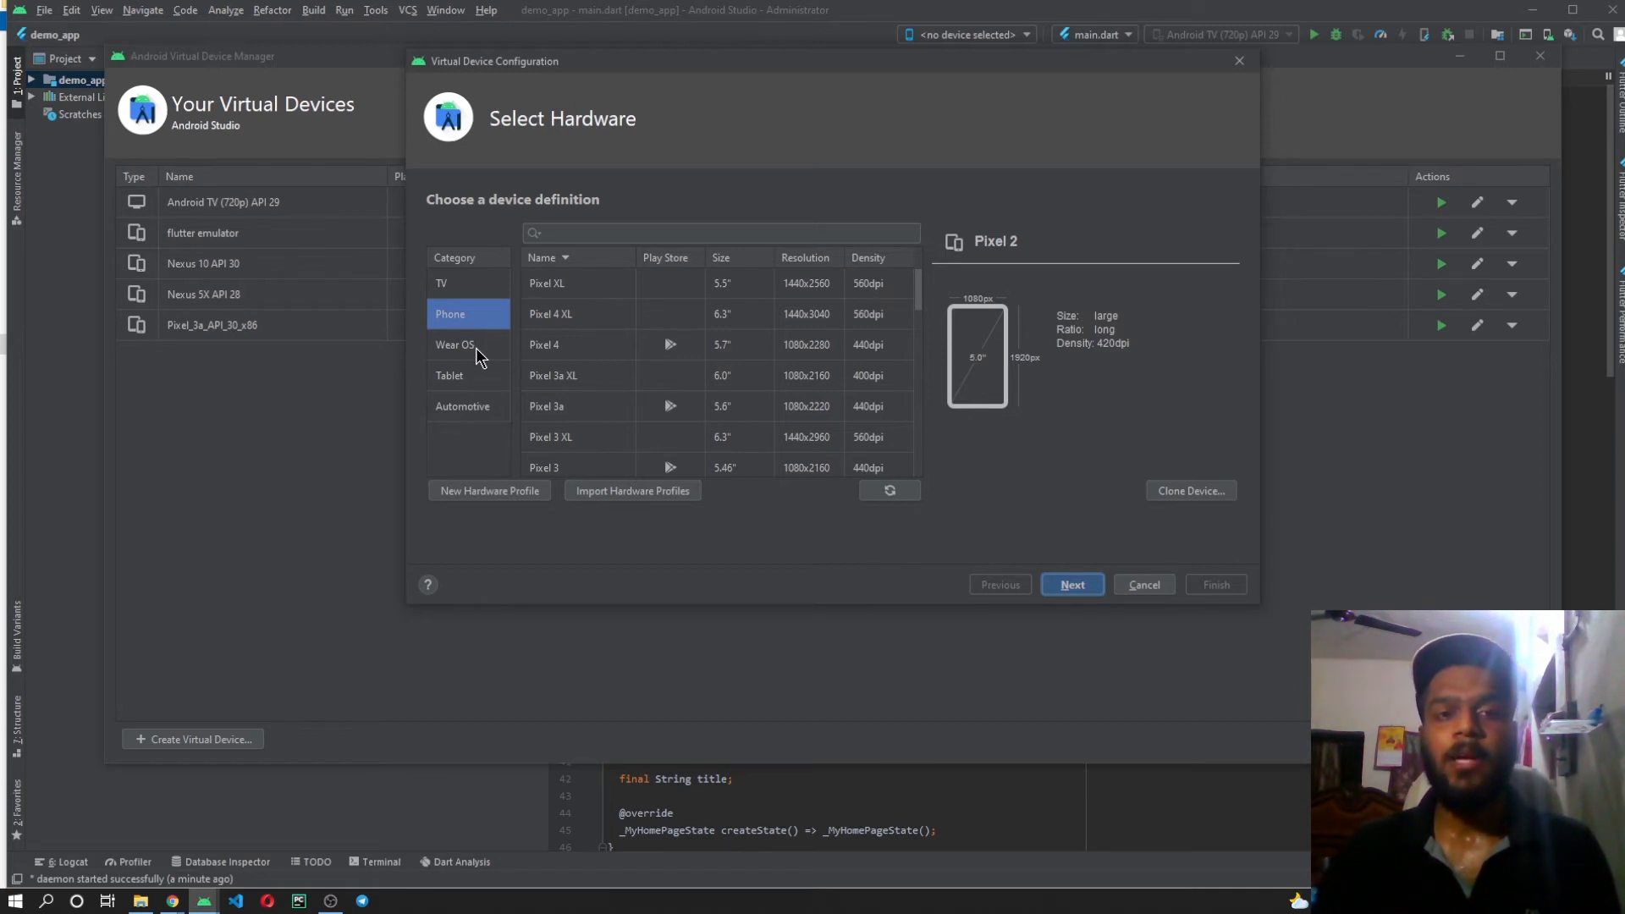
# Browse the hardware definitions in the TV, Phone, Wear OS, Tablet and Automotive categories.
pyautogui.click(488, 286)
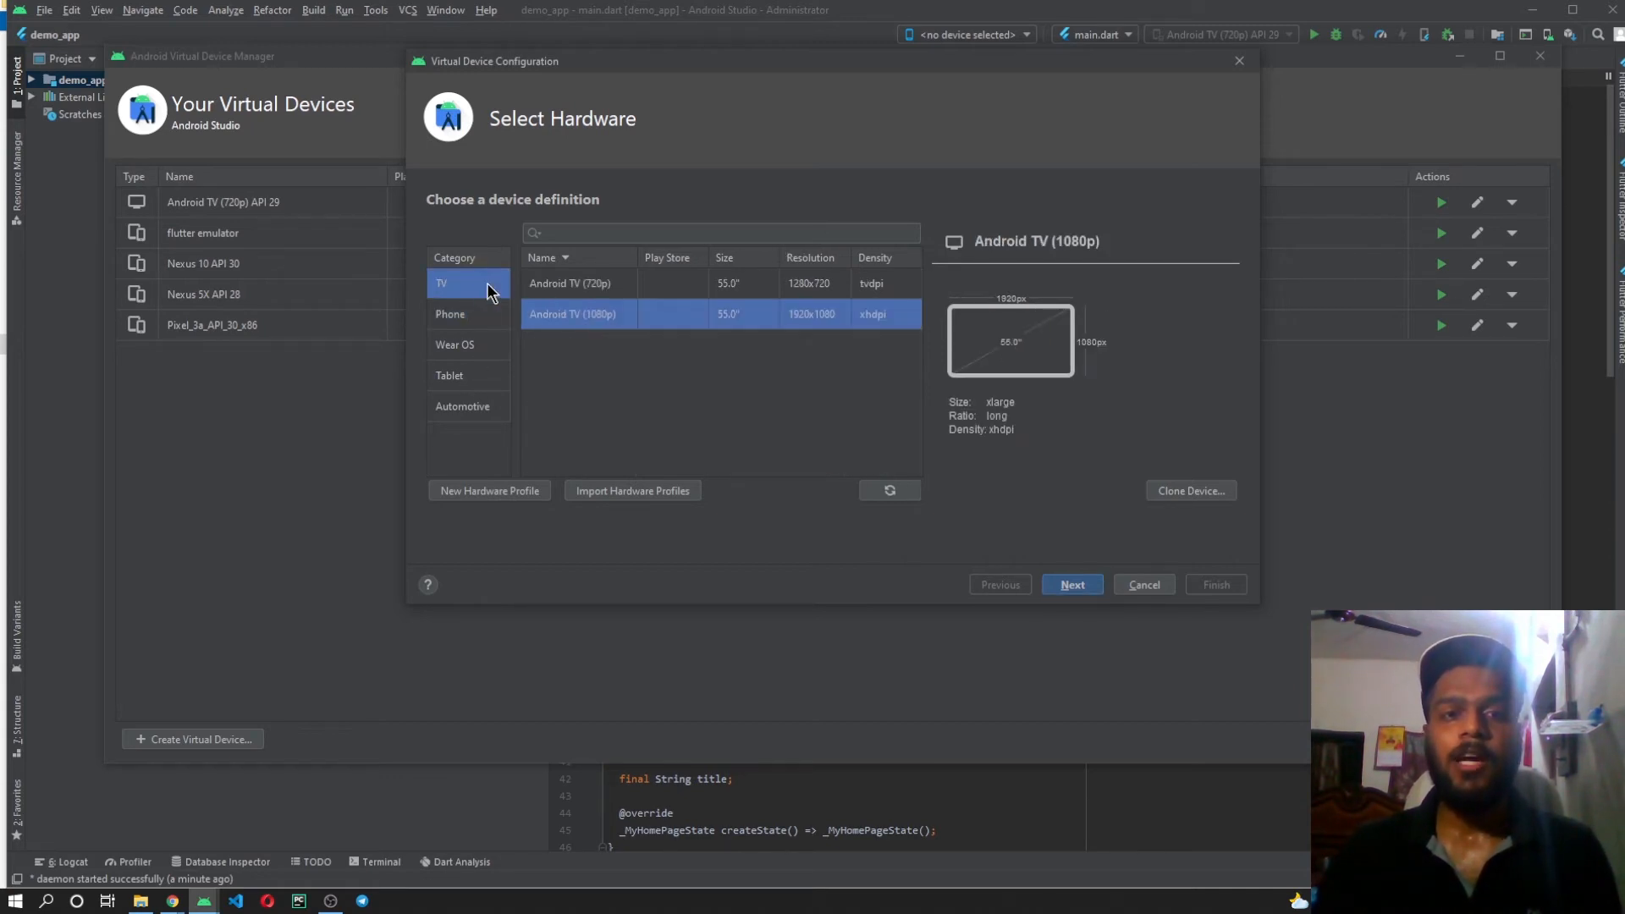
pyautogui.click(473, 326)
pyautogui.click(460, 350)
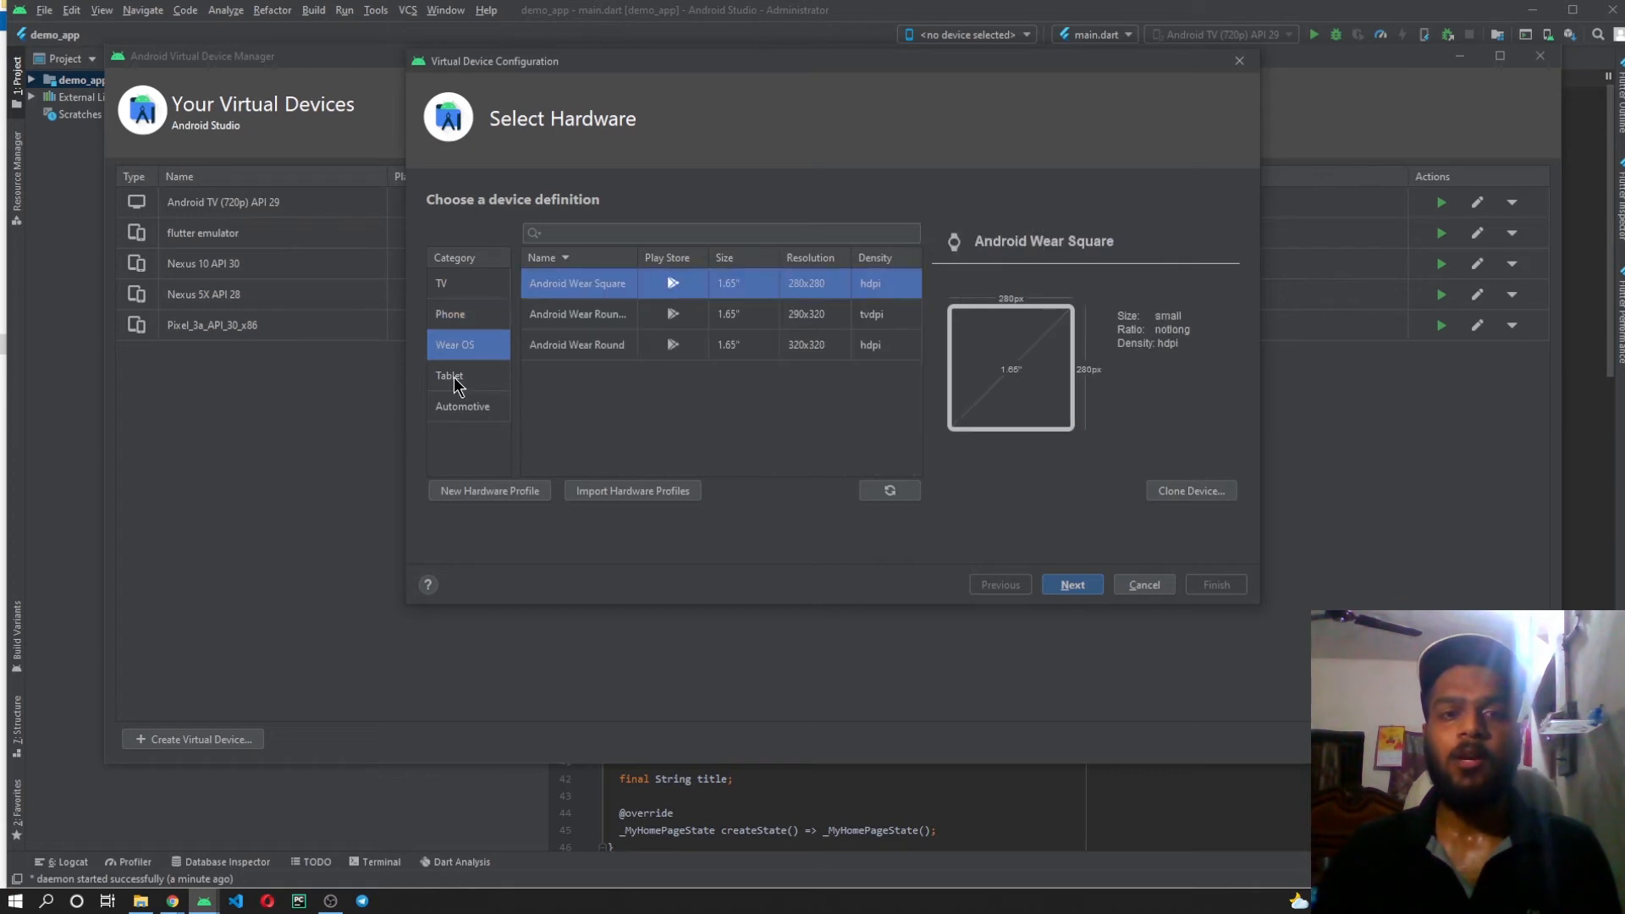
pyautogui.click(464, 378)
pyautogui.click(464, 409)
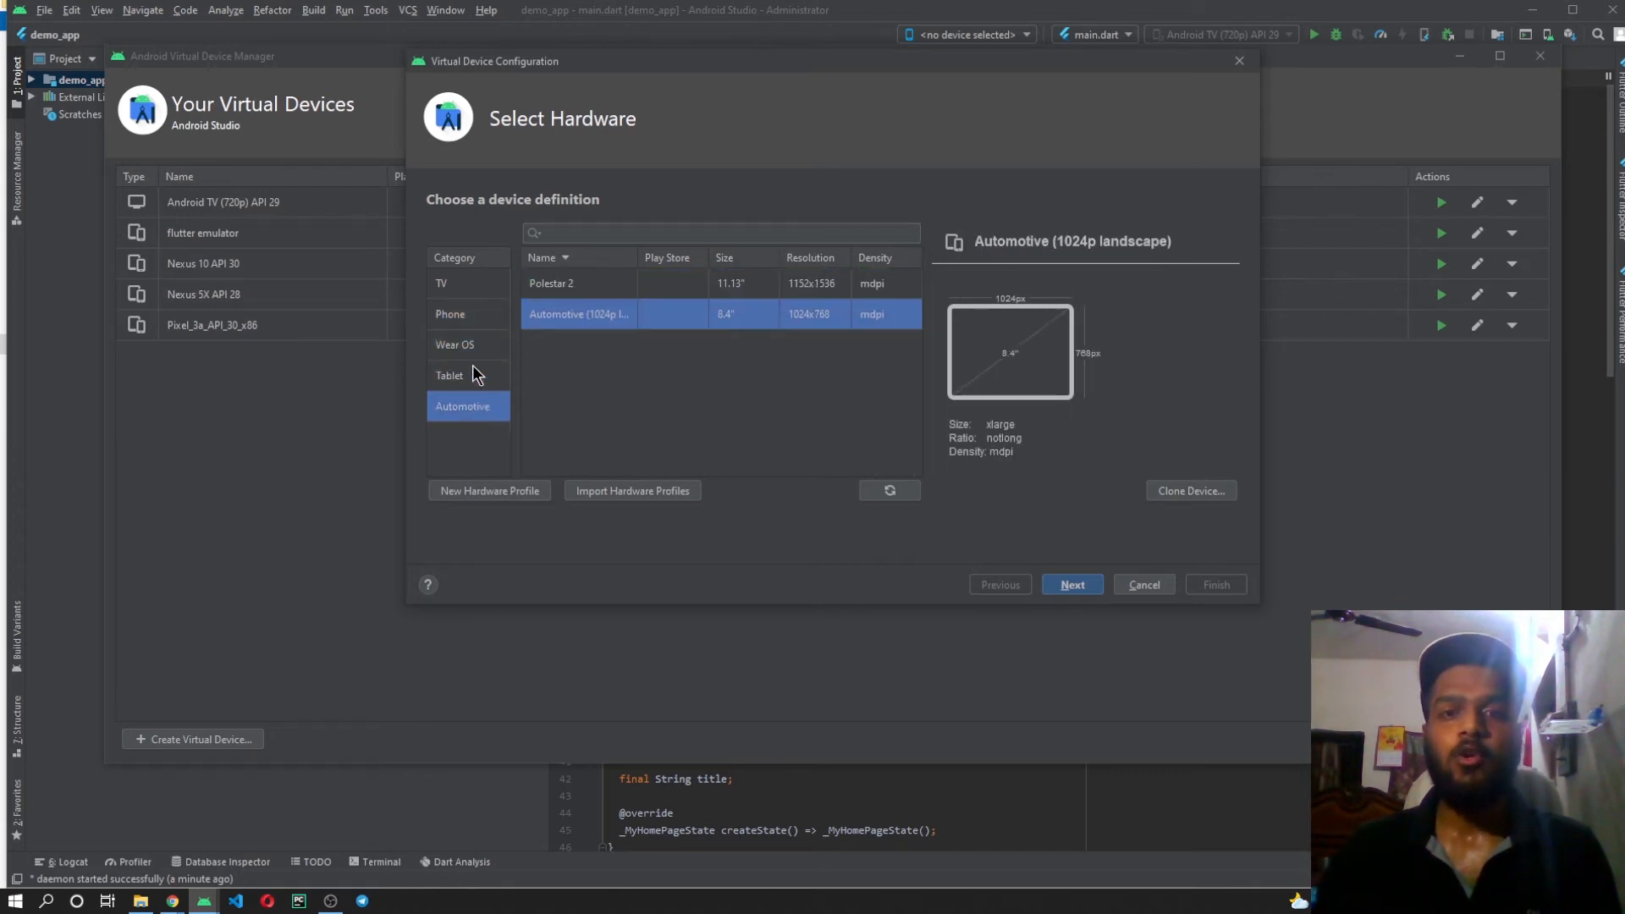
# Choose the Pixel XL from the phone hardware definitions and continue to the system image selection.
pyautogui.click(450, 317)
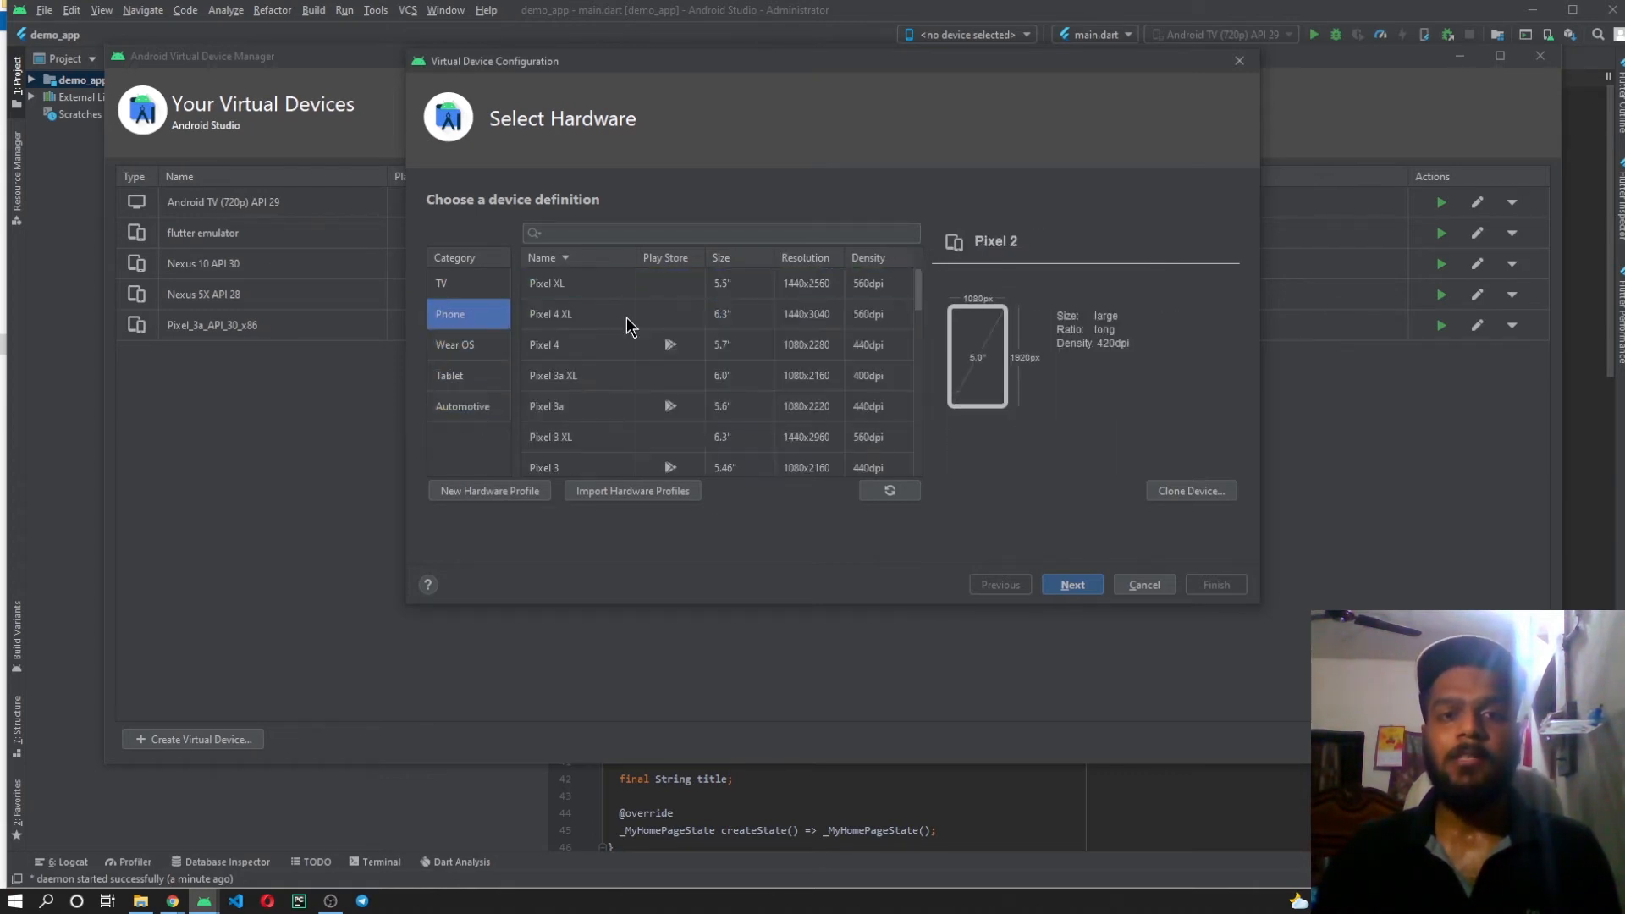
pyautogui.scroll(-10, 627, 322)
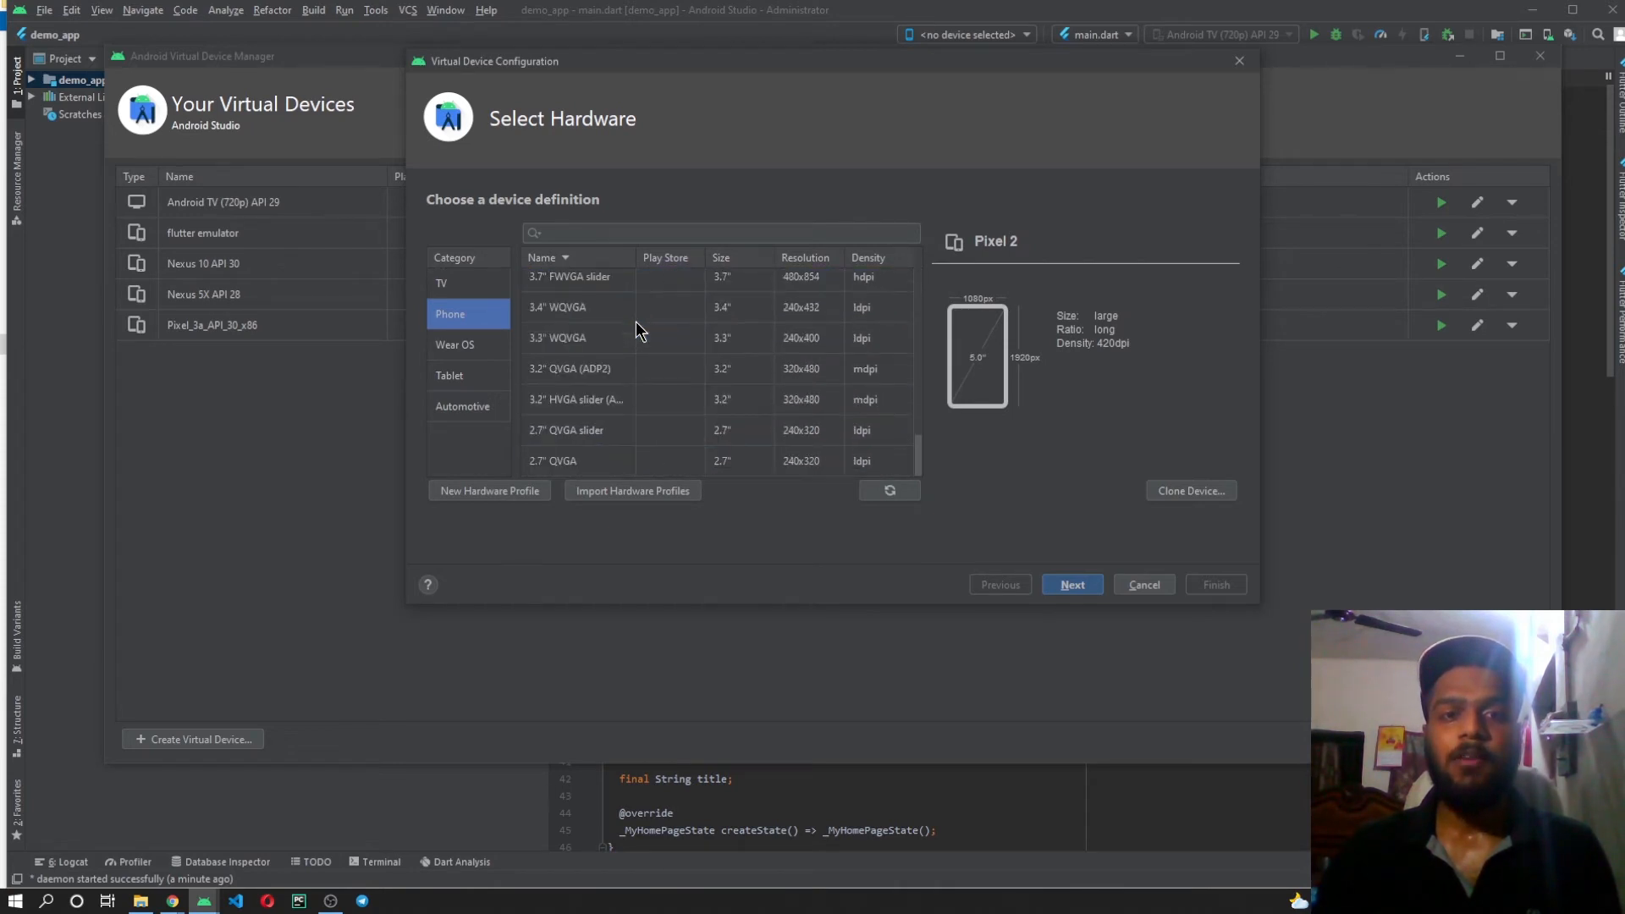
pyautogui.scroll(10, 636, 333)
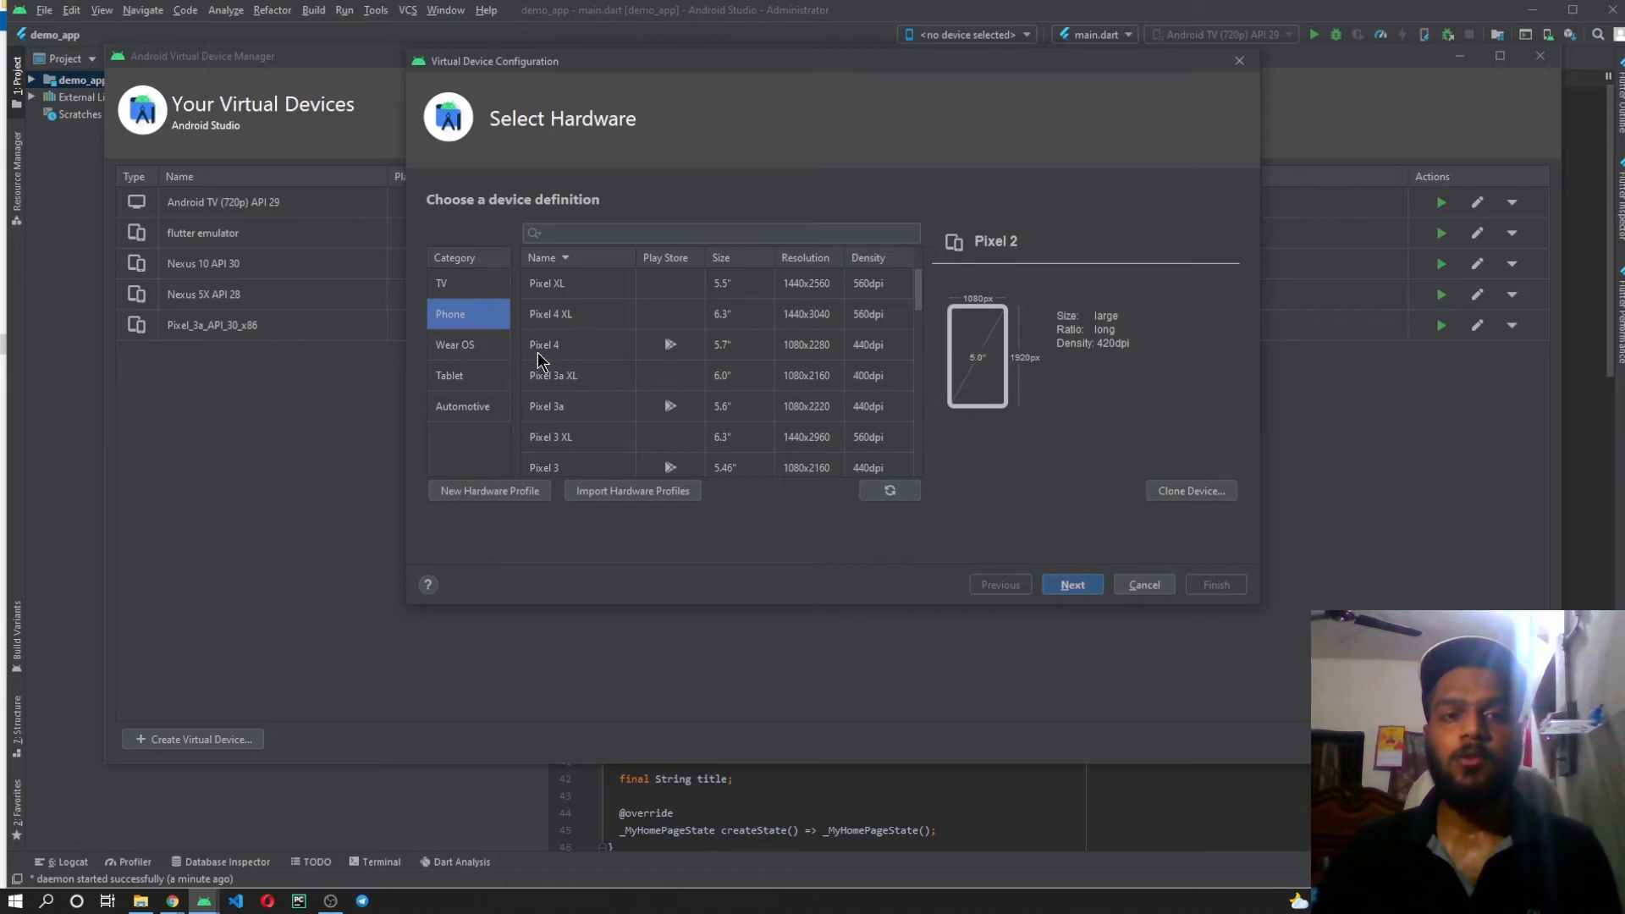
pyautogui.scroll(-10, 583, 311)
pyautogui.scroll(10, 640, 372)
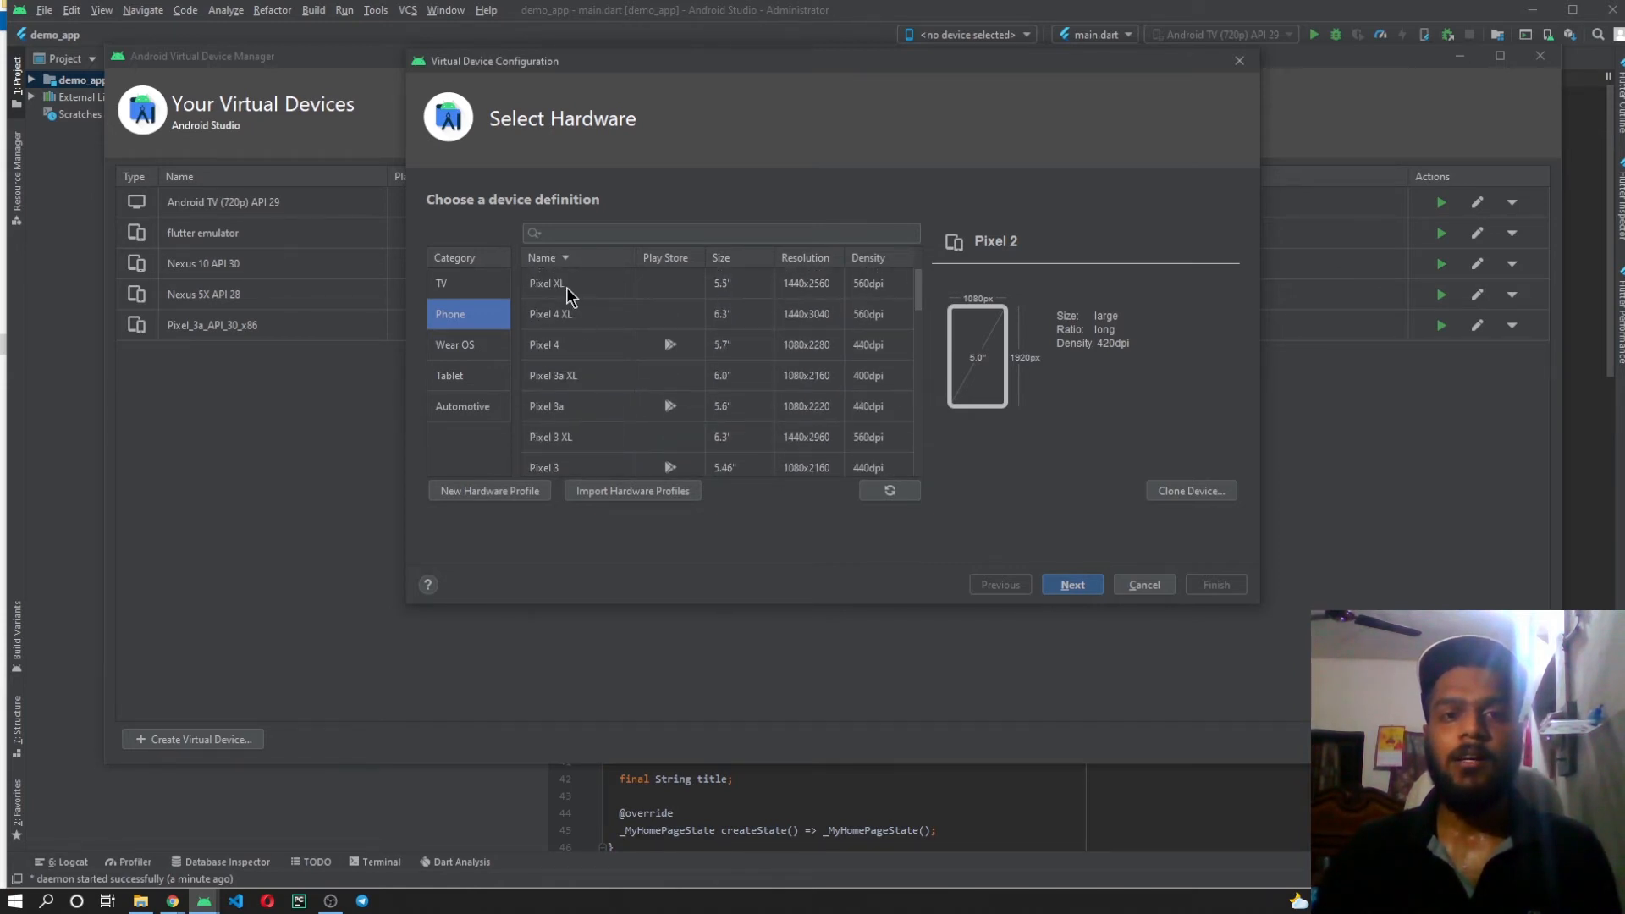
pyautogui.click(566, 292)
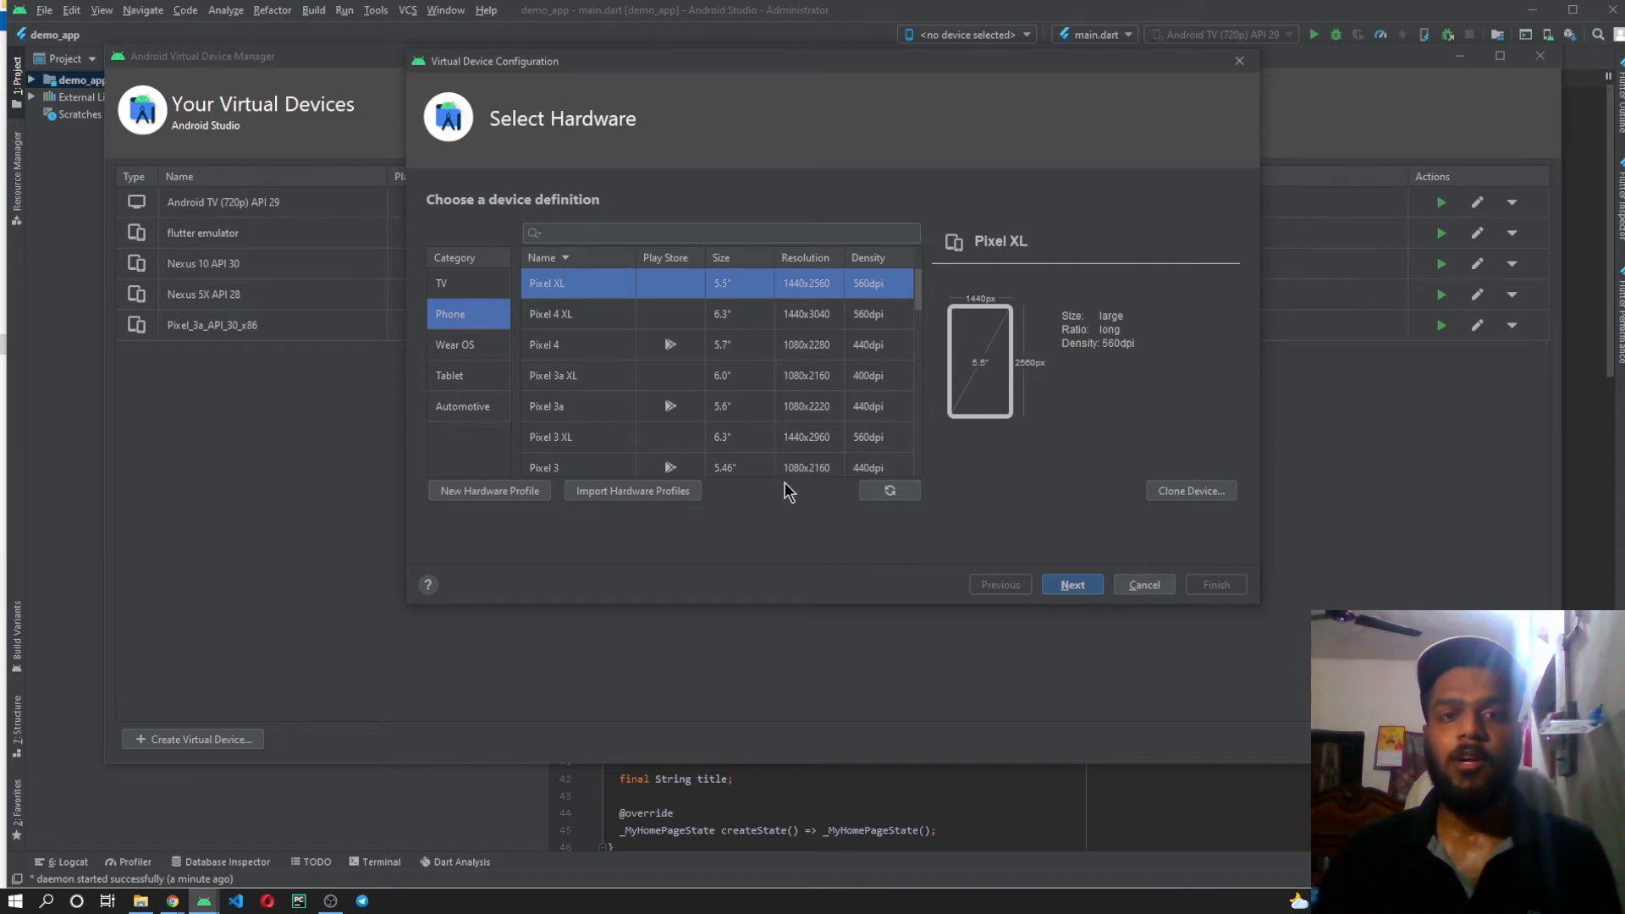
pyautogui.click(1073, 585)
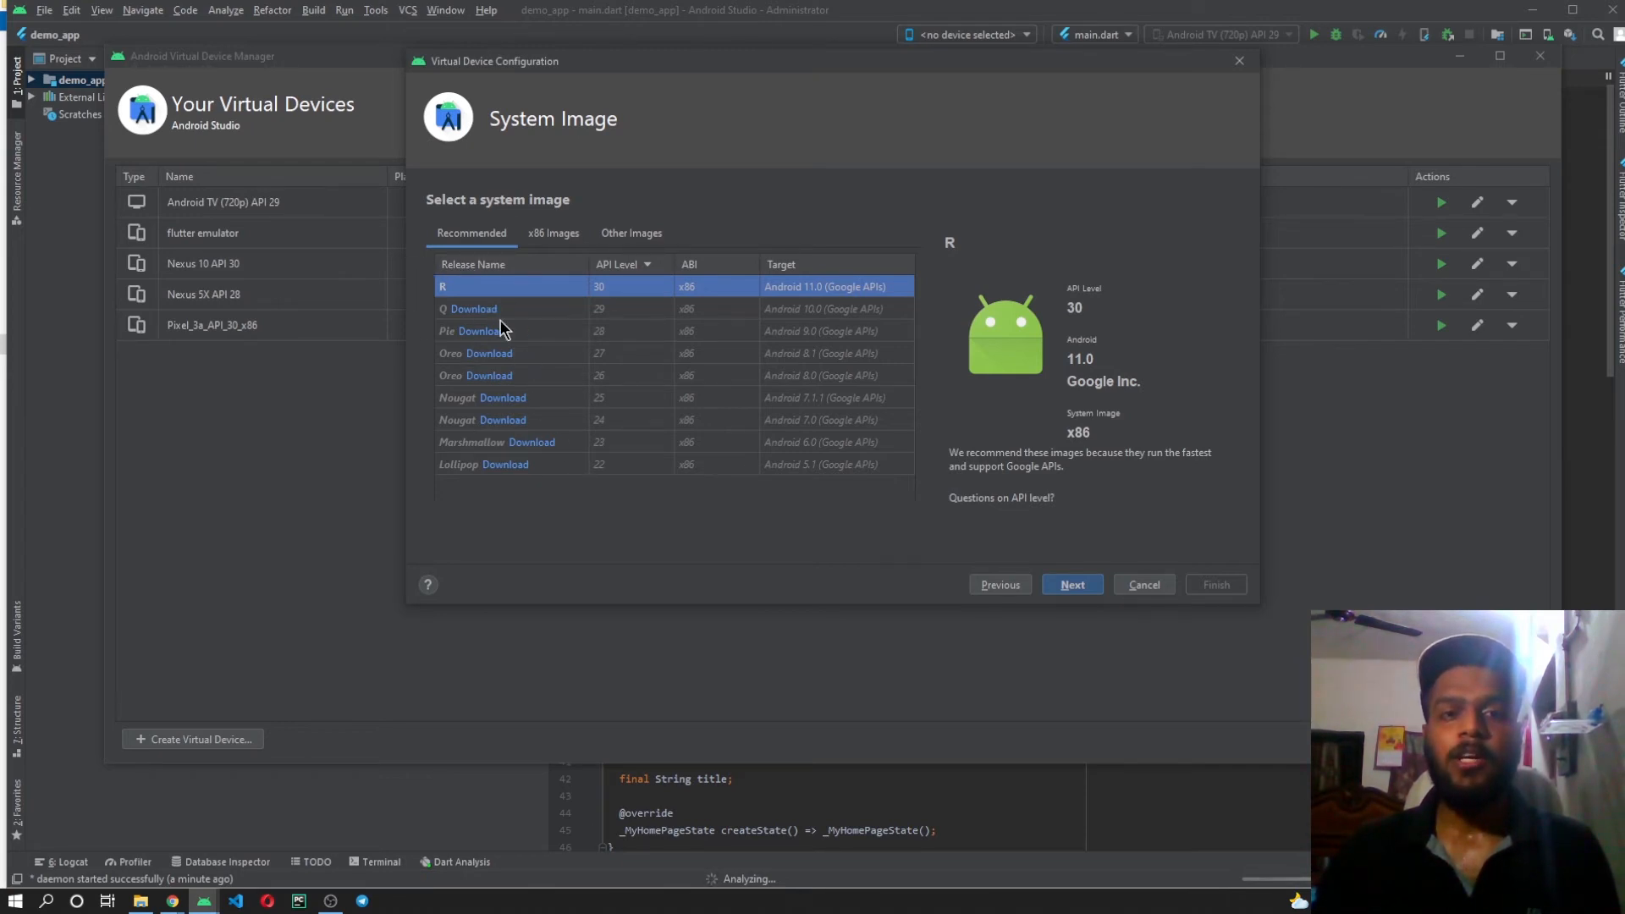
pyautogui.click(495, 377)
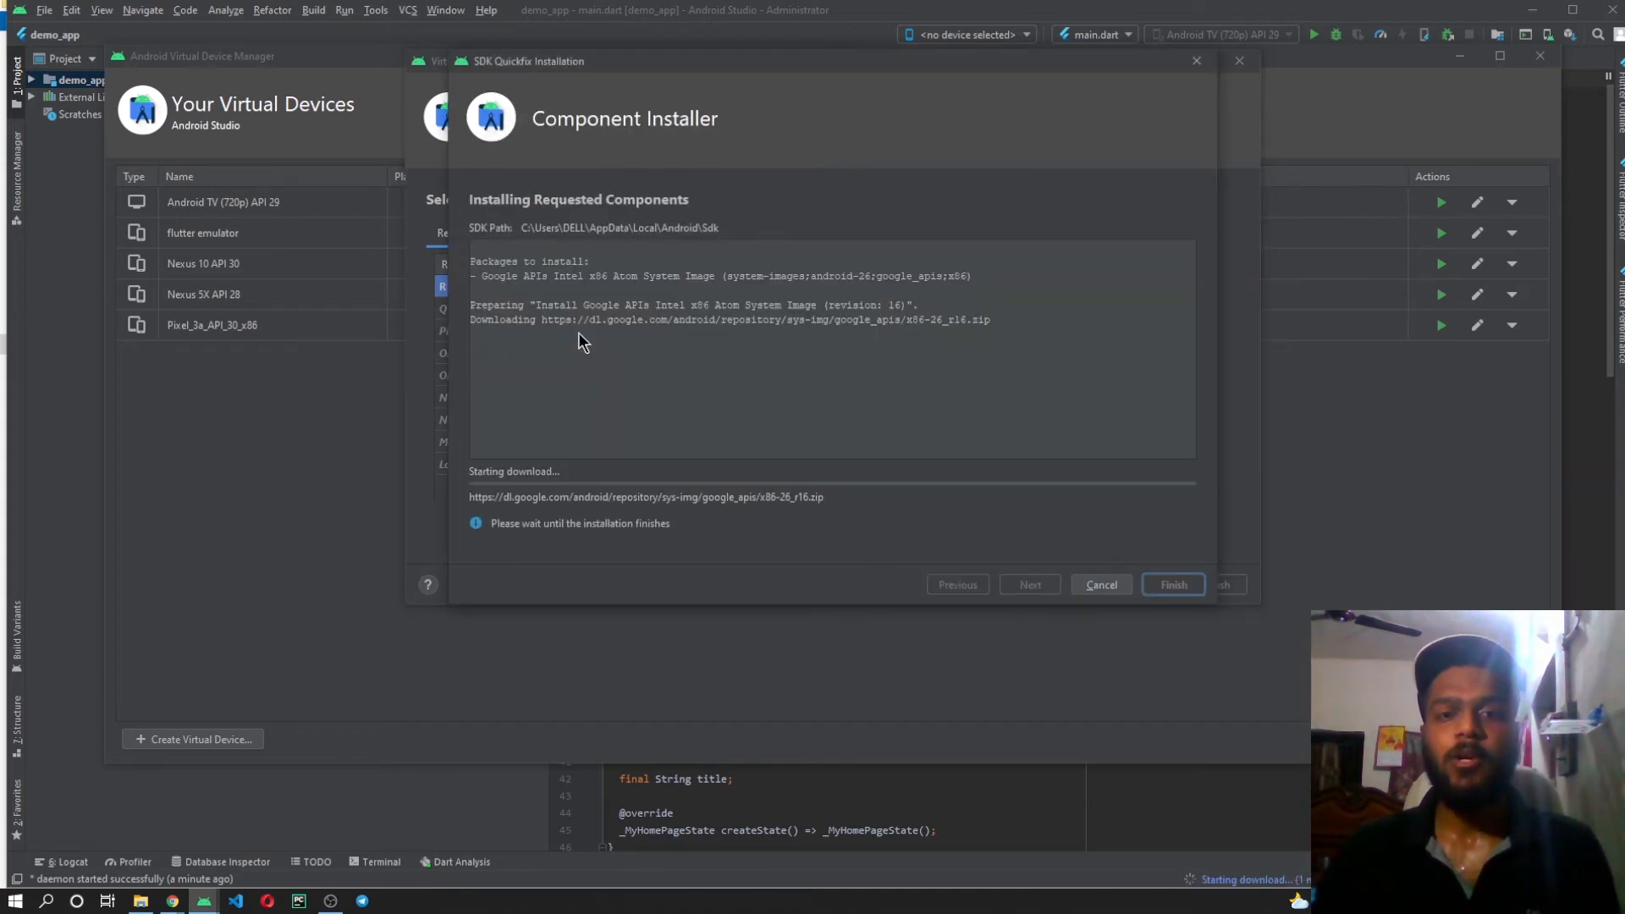
pyautogui.moveTo(734, 64); pyautogui.dragTo(1072, 160)
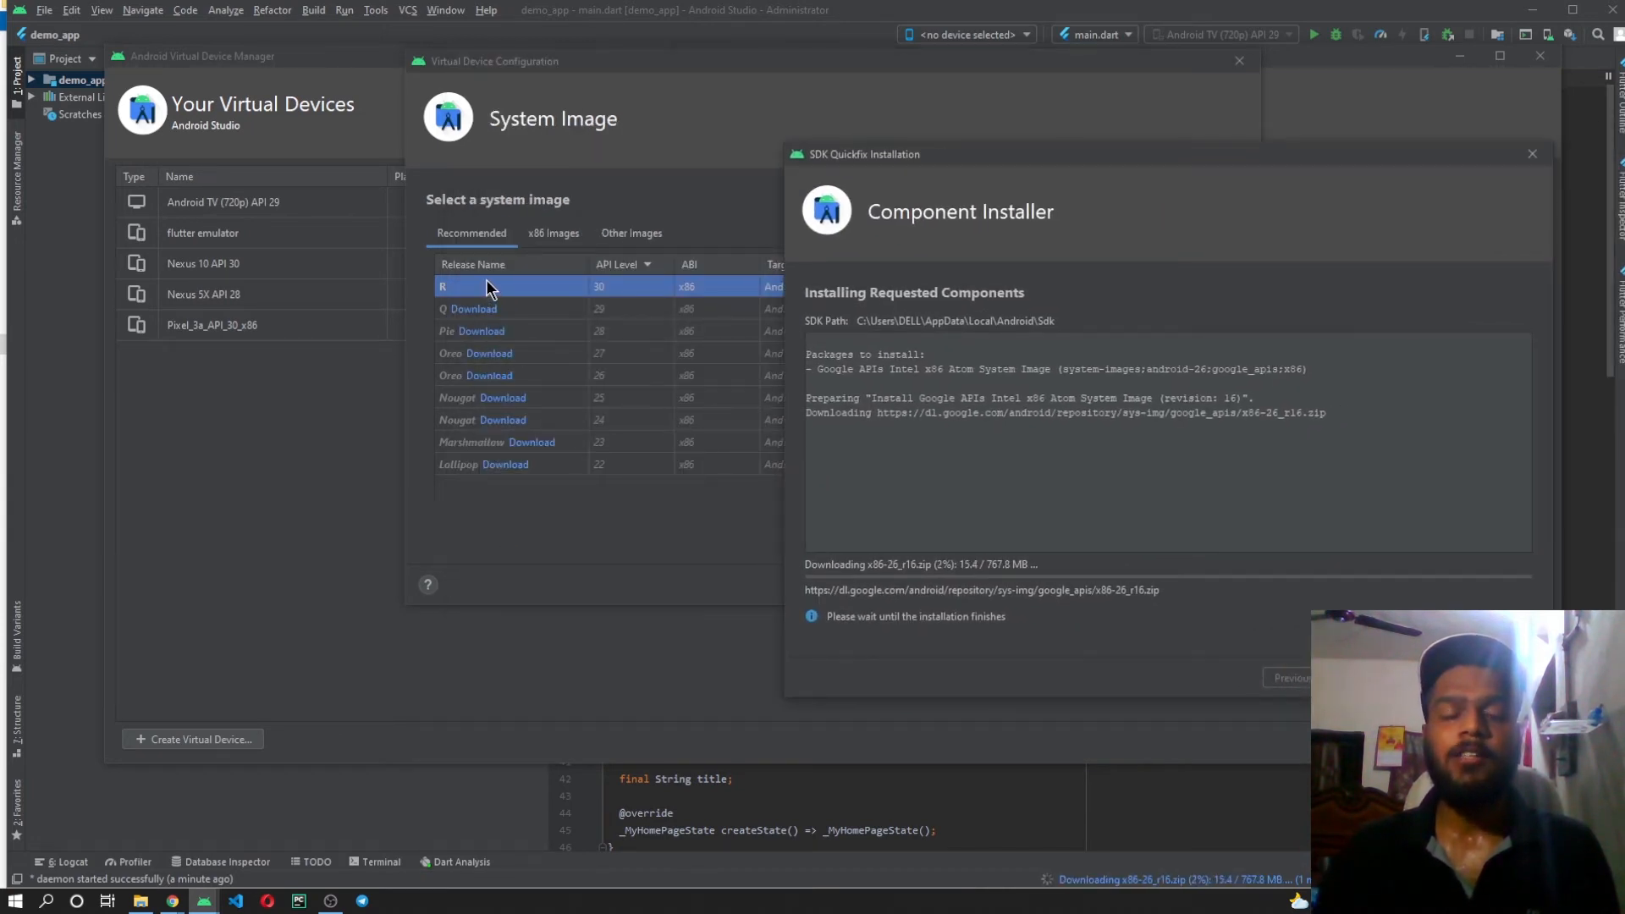
pyautogui.moveTo(1236, 154); pyautogui.dragTo(890, 97)
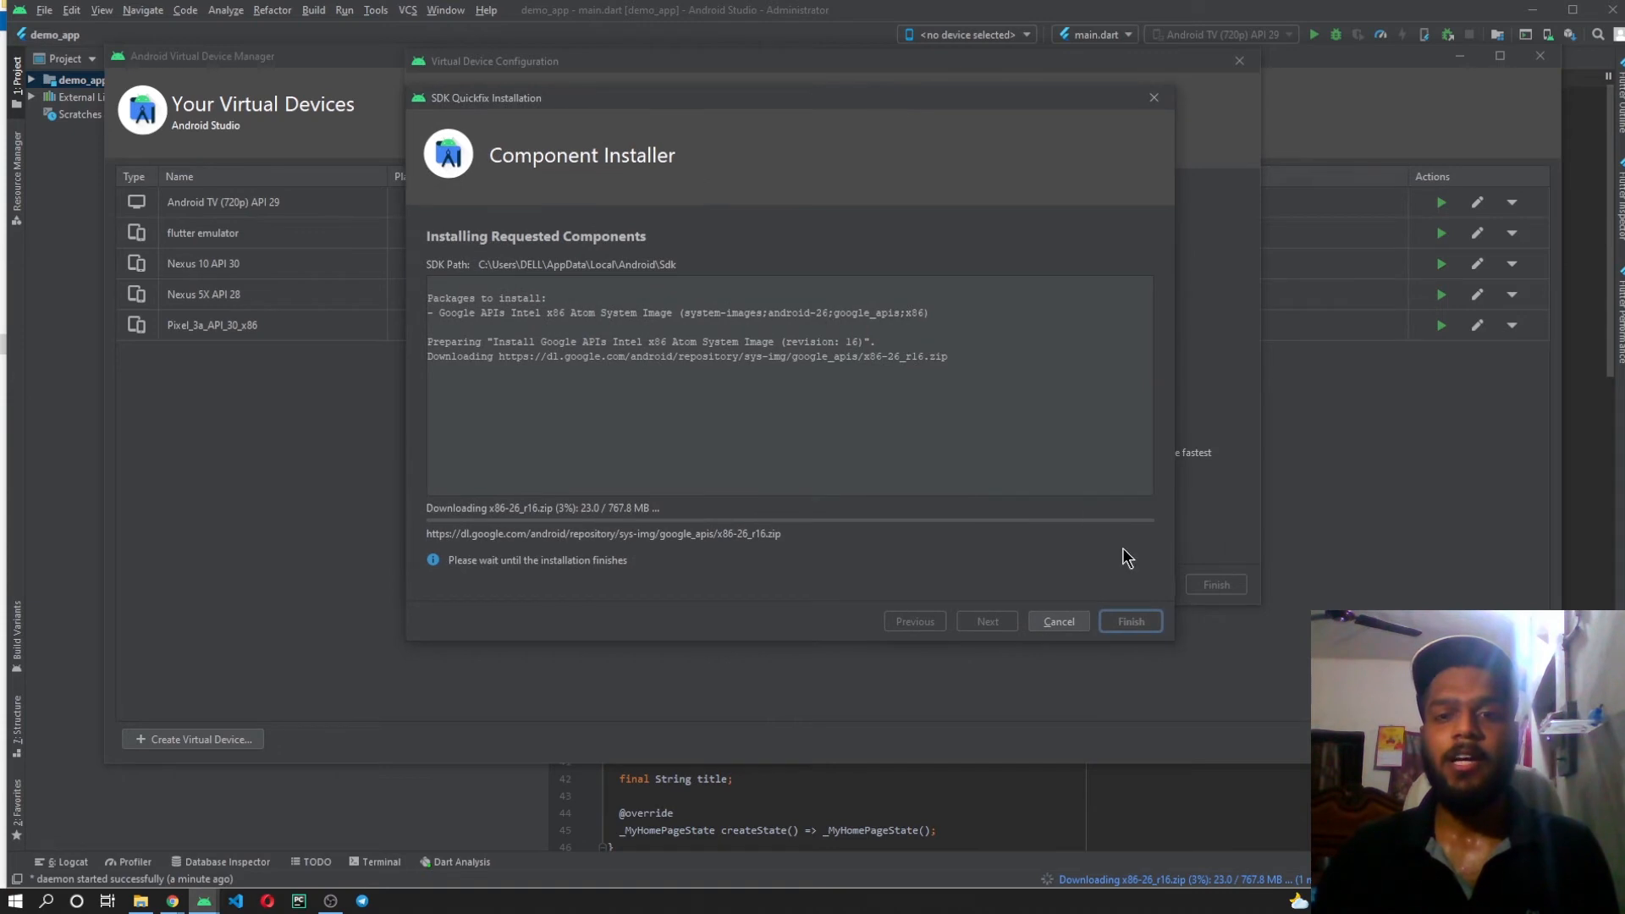
pyautogui.click(1072, 626)
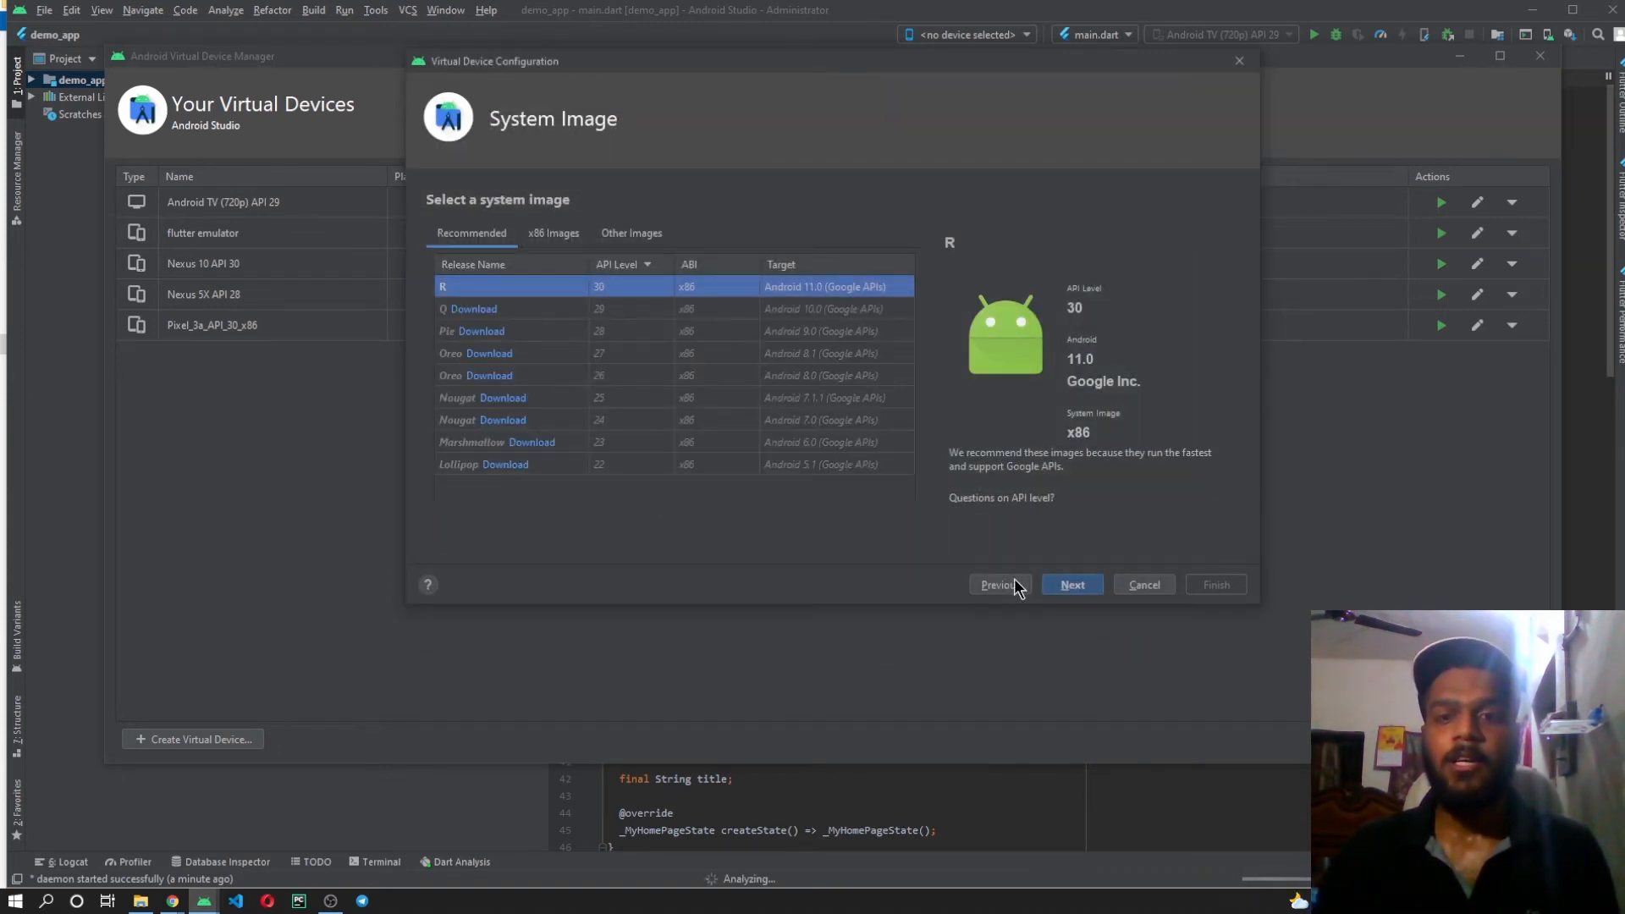
# Accept the R system image (API 30, Android 11.0) and set the startup orientation to Portrait.
pyautogui.click(1066, 584)
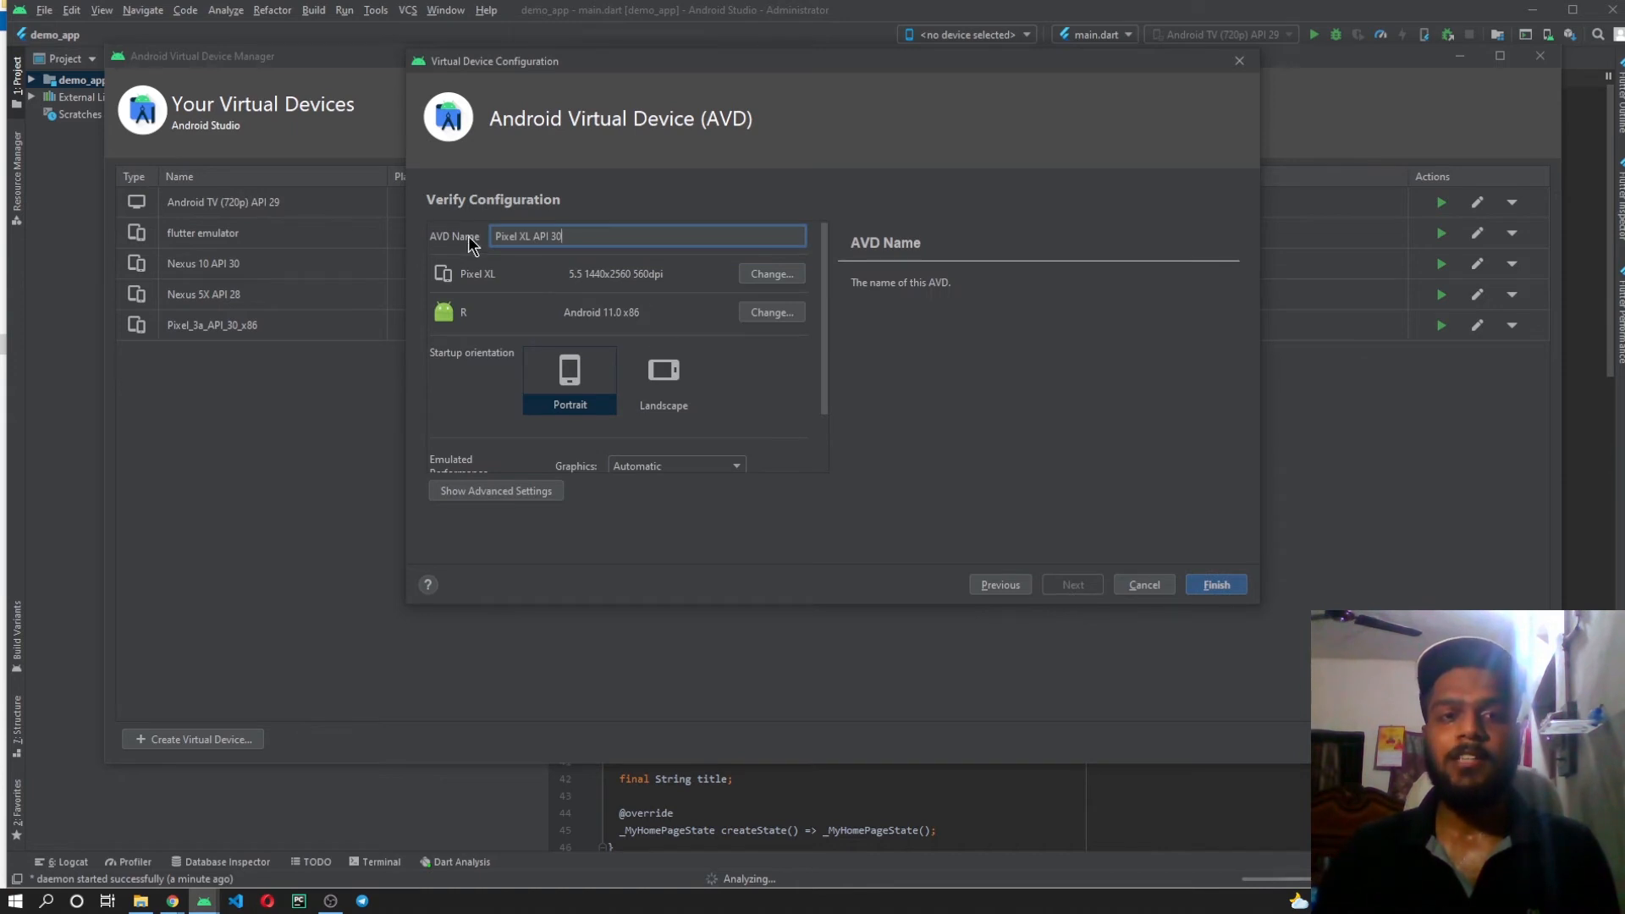
pyautogui.moveTo(601, 234); pyautogui.dragTo(434, 236)
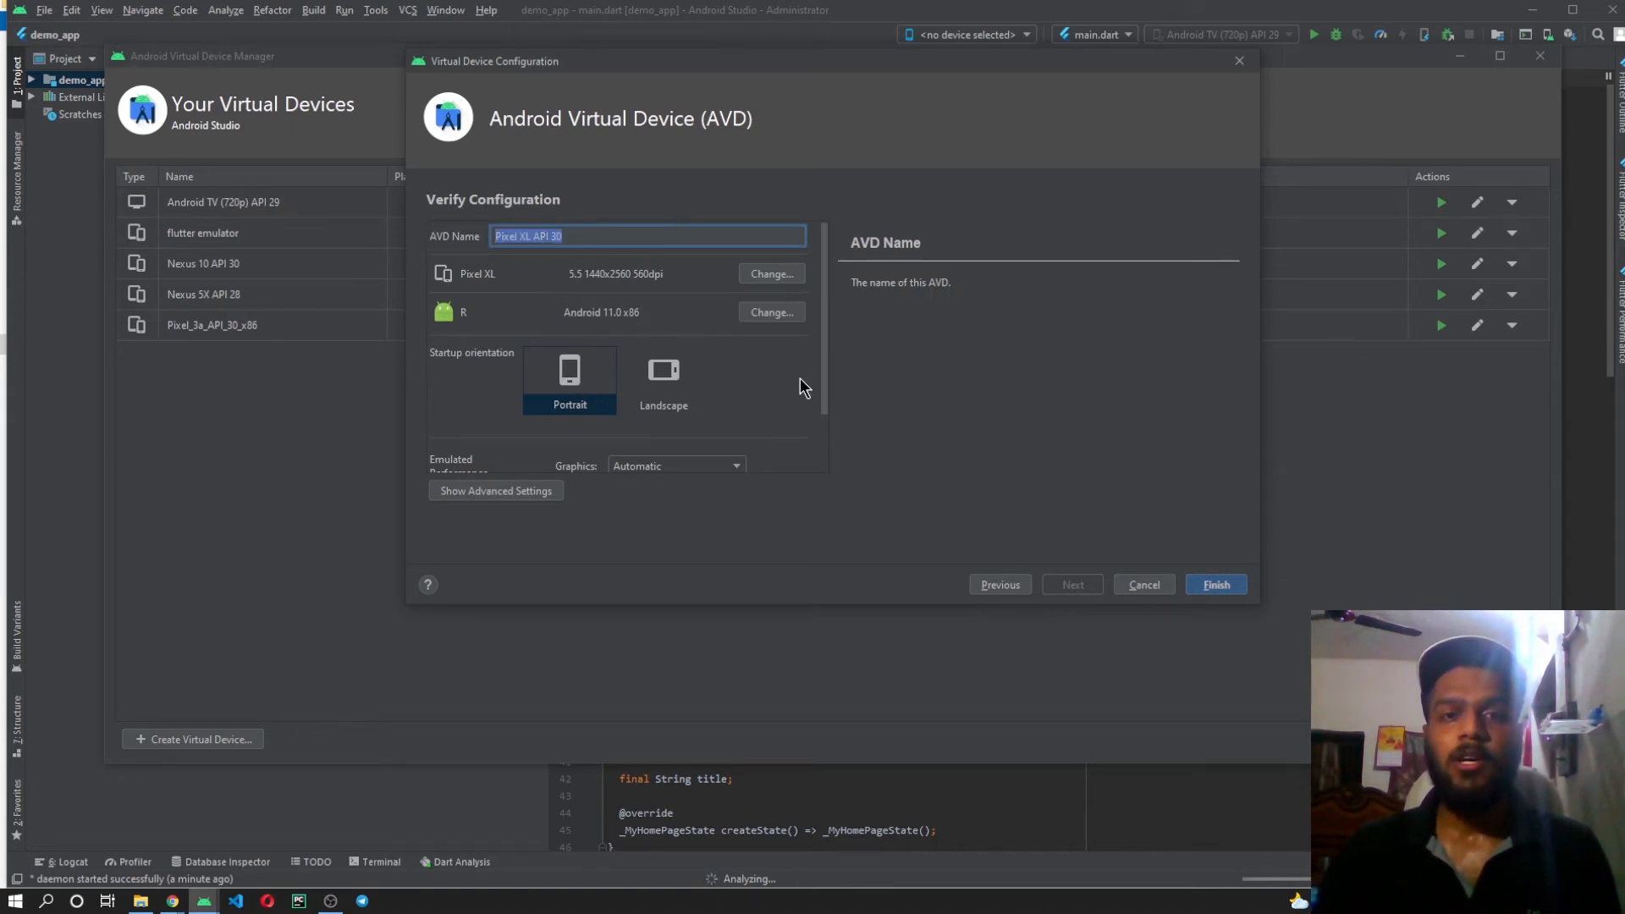
pyautogui.click(664, 377)
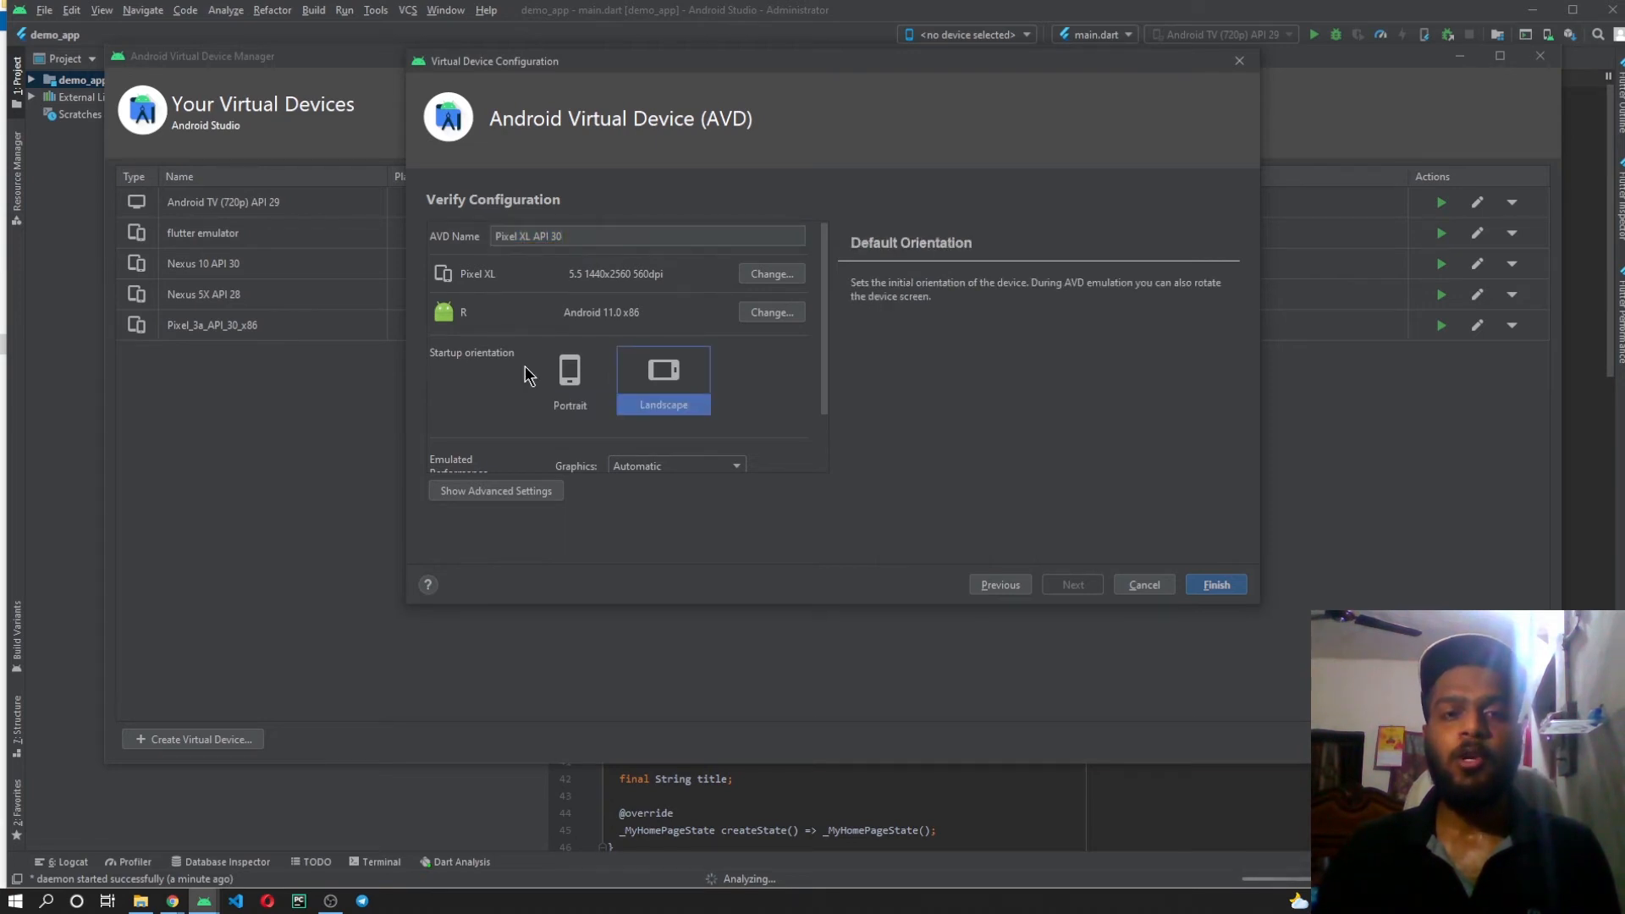
pyautogui.click(561, 374)
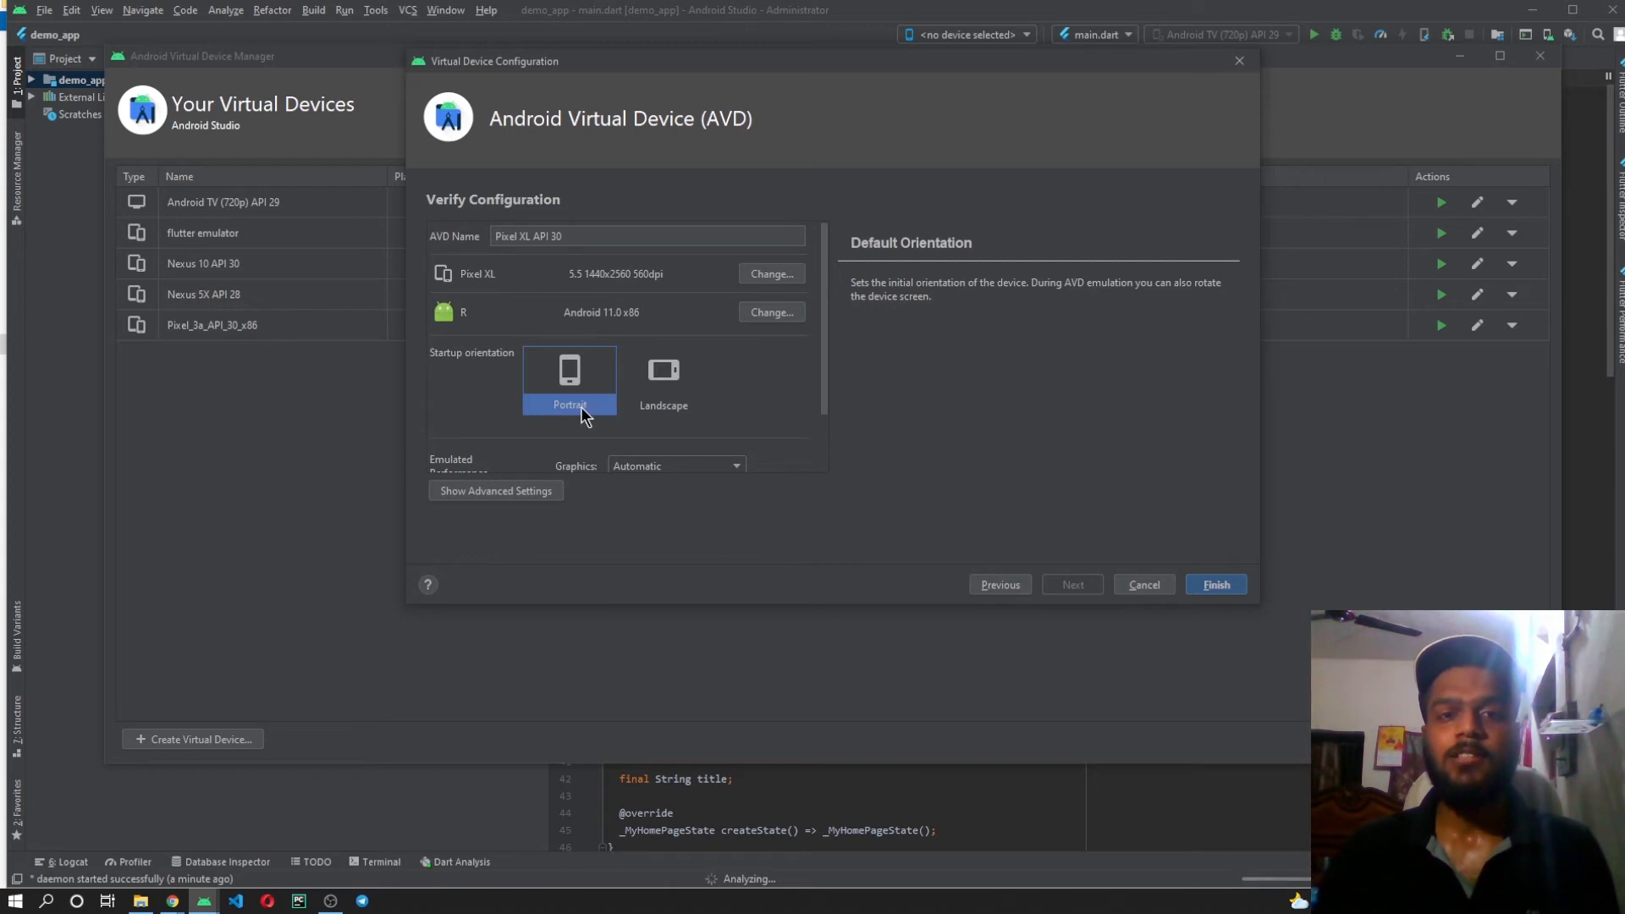
# Keep the emulated graphics on Automatic and finish creating the Pixel XL API 30 virtual device.
pyautogui.scroll(-3, 745, 364)
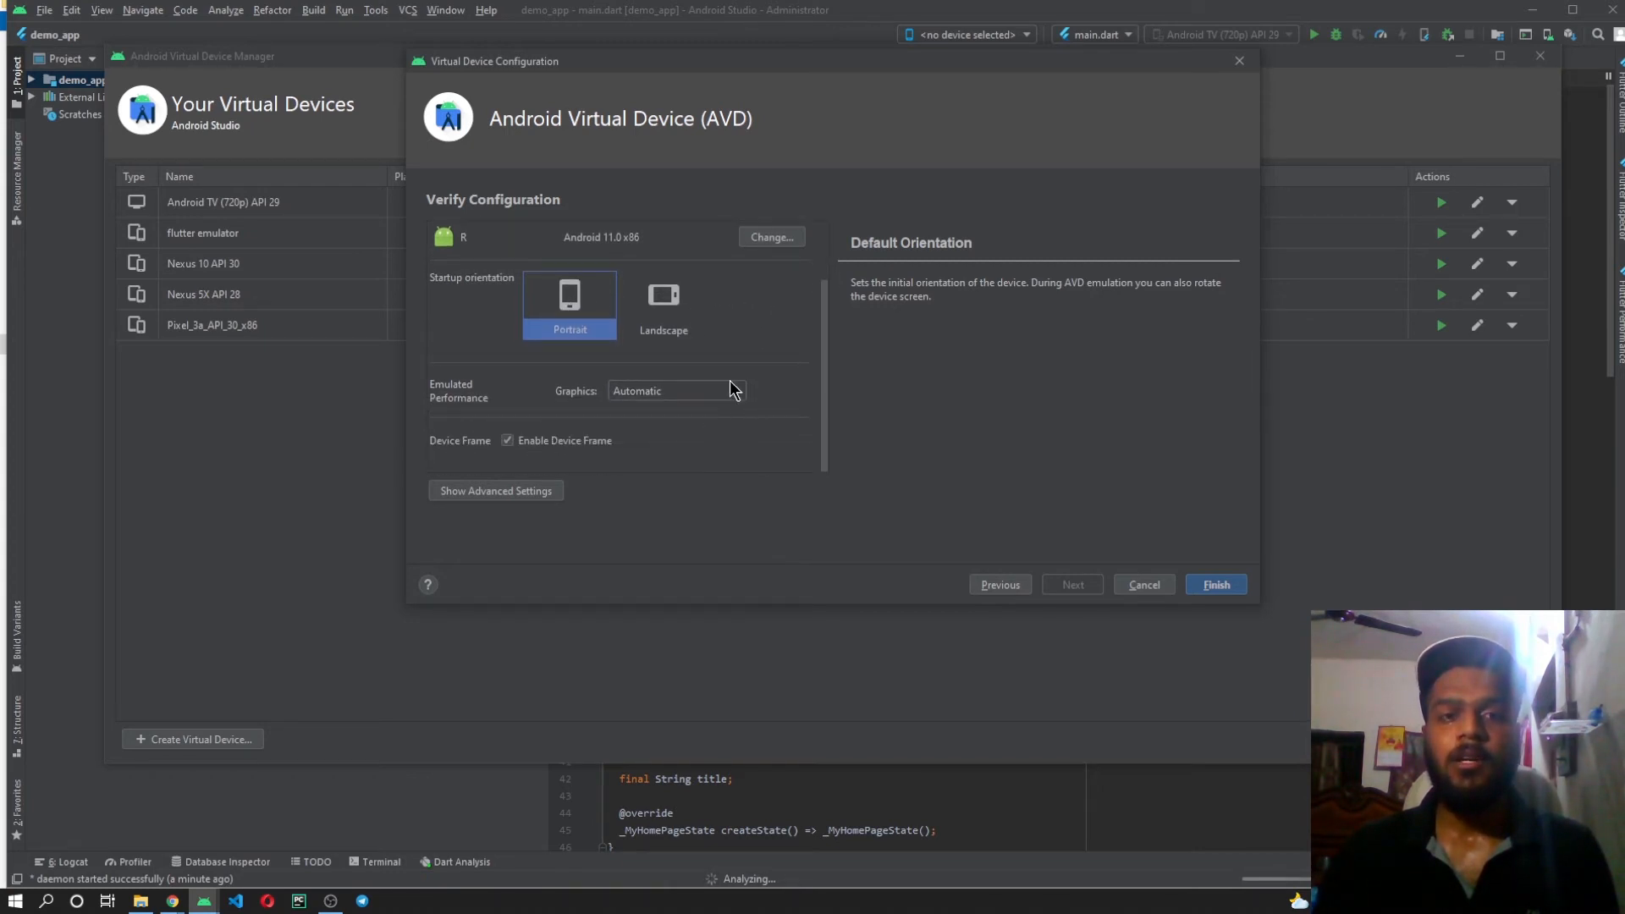
pyautogui.click(715, 395)
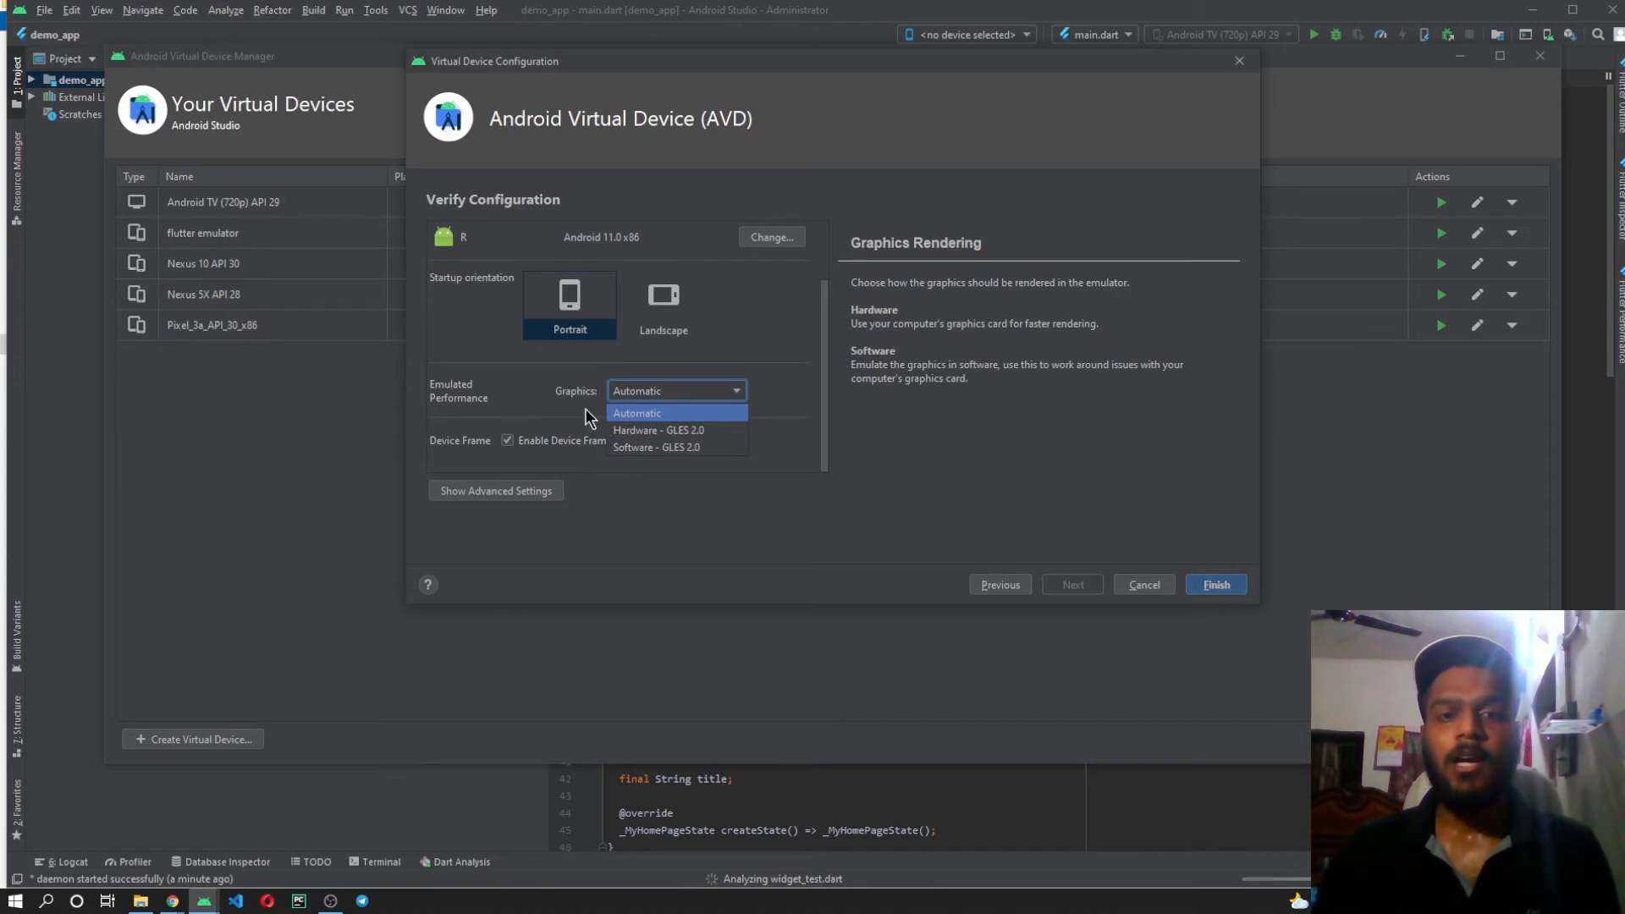
pyautogui.click(720, 391)
pyautogui.scroll(3, 810, 348)
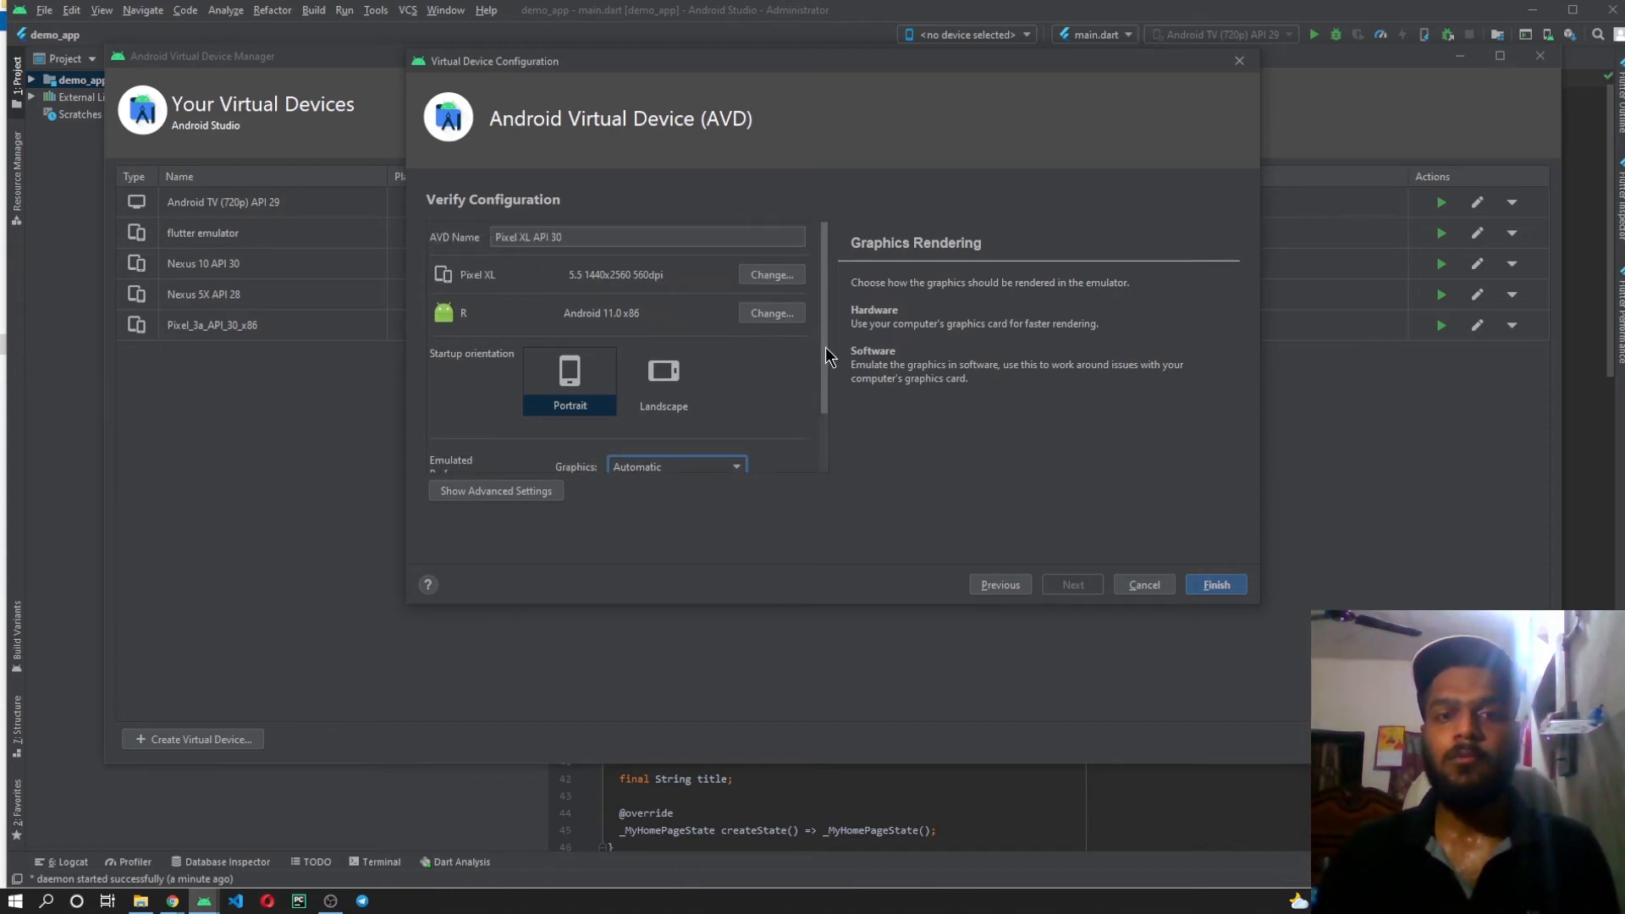
pyautogui.click(1219, 585)
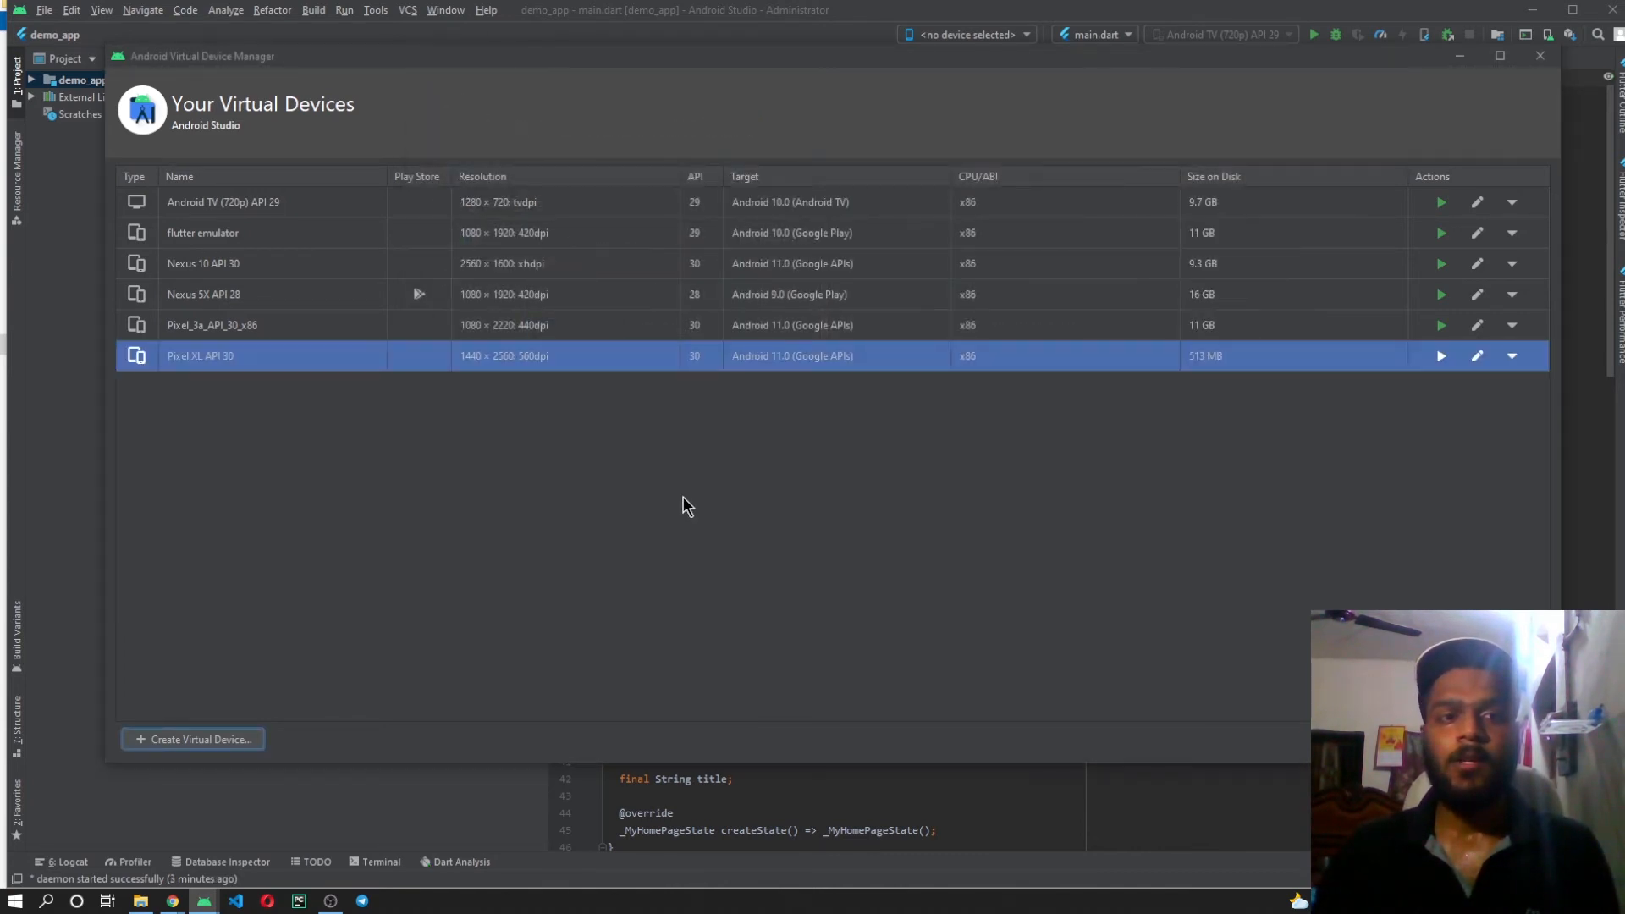
# Launch the Pixel XL API 30 emulator, move it to the side of the screen and close the virtual device manager.
pyautogui.click(1441, 360)
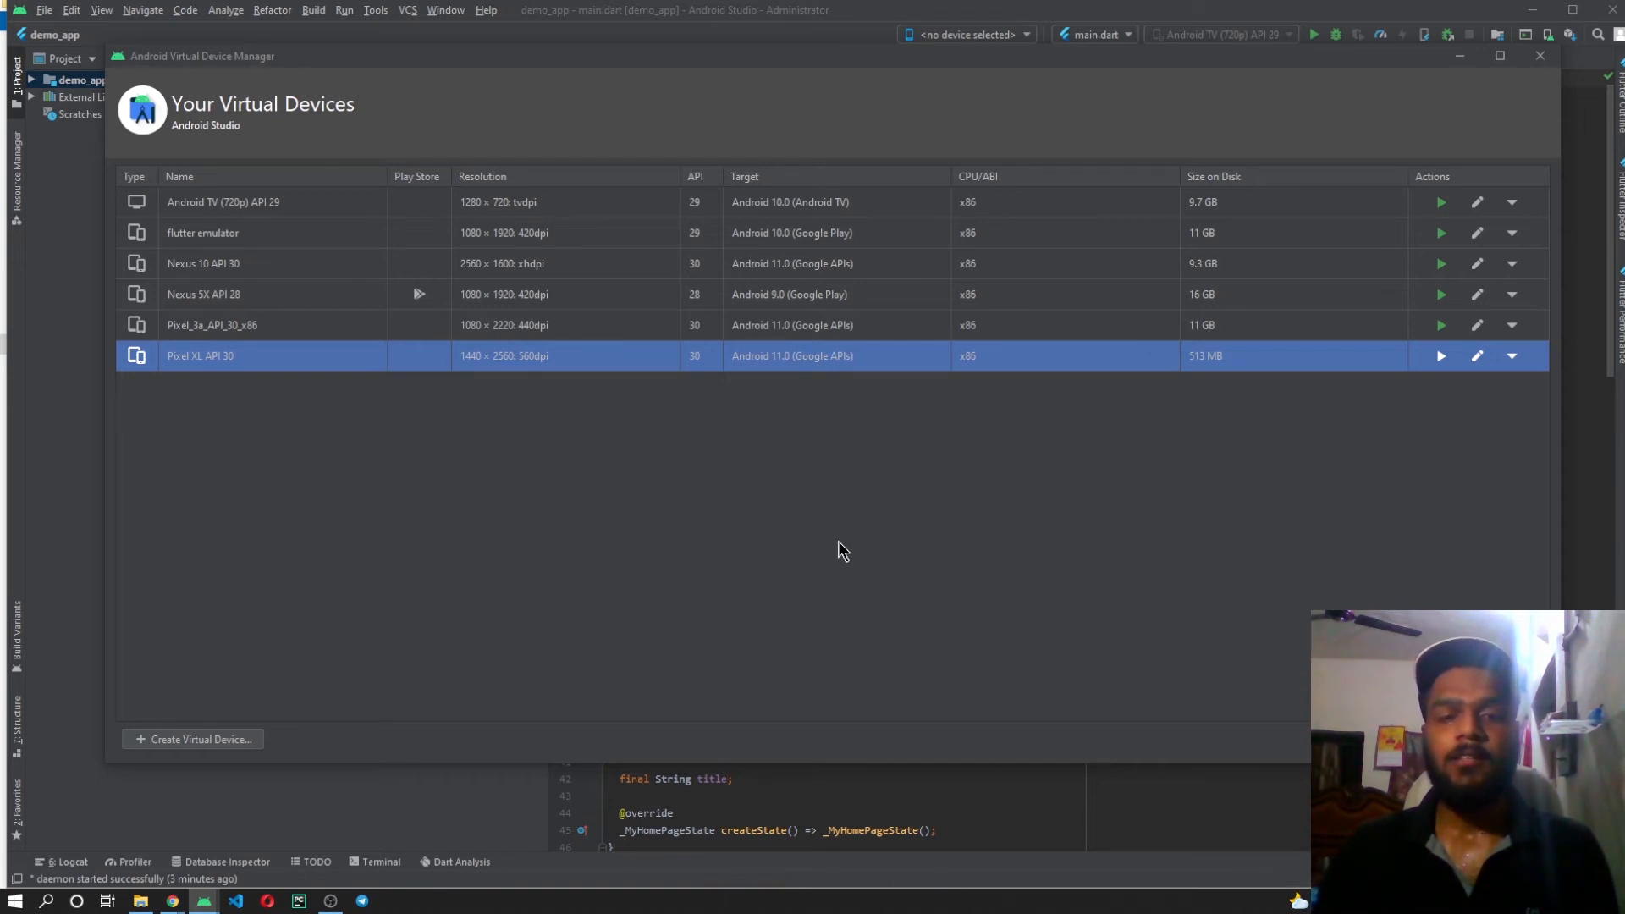
pyautogui.moveTo(344, 163); pyautogui.dragTo(1408, 101)
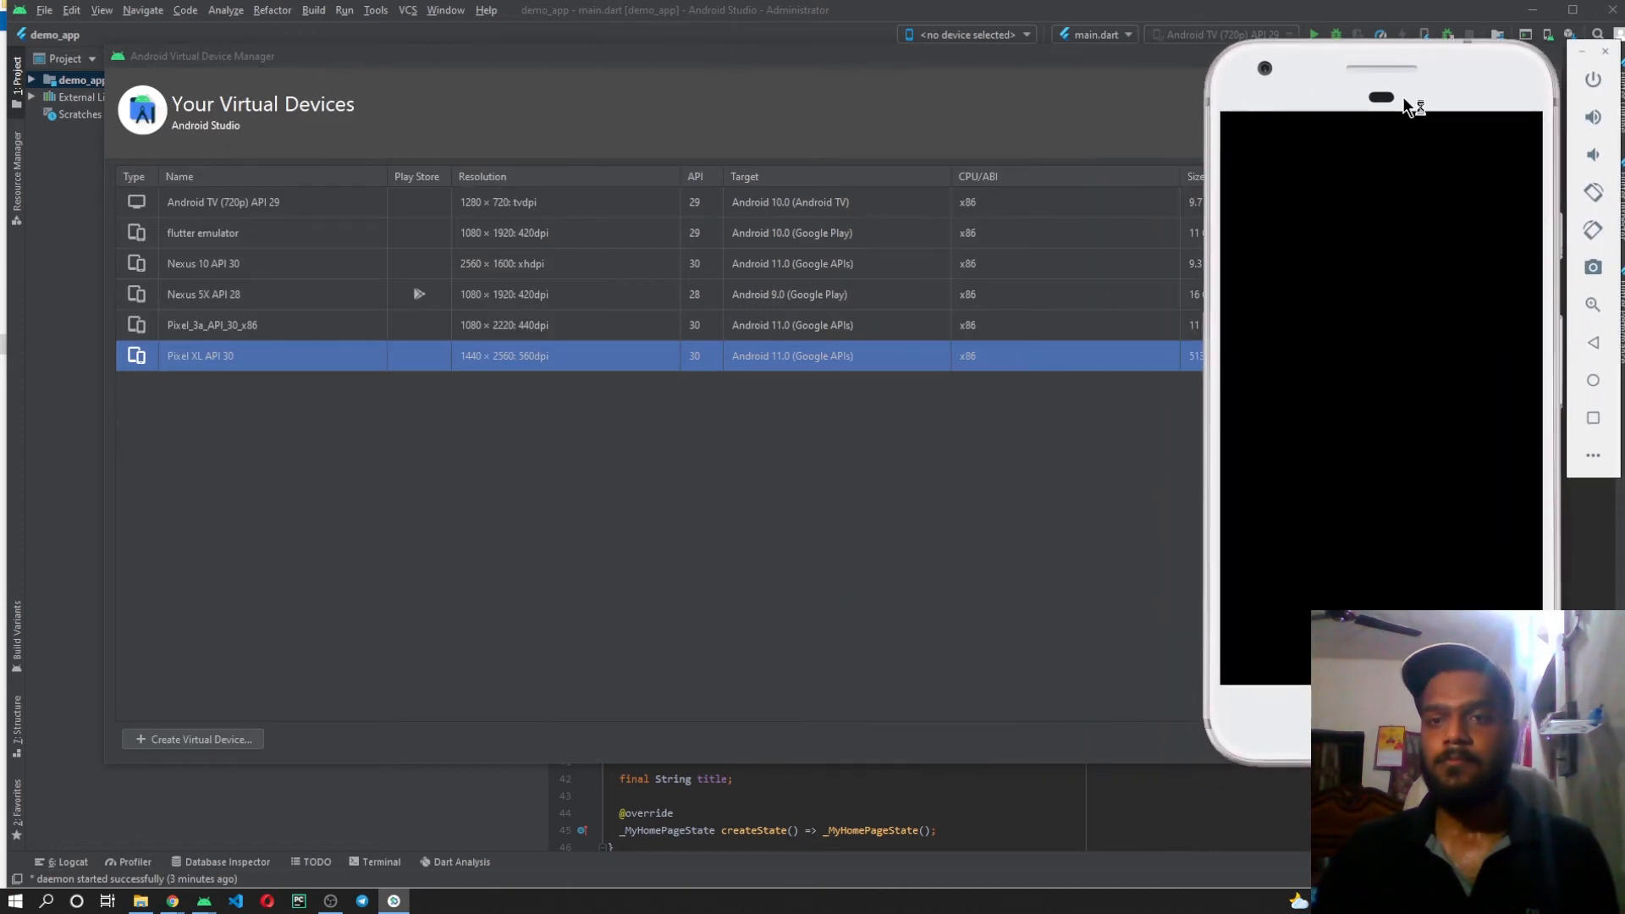
pyautogui.click(1021, 474)
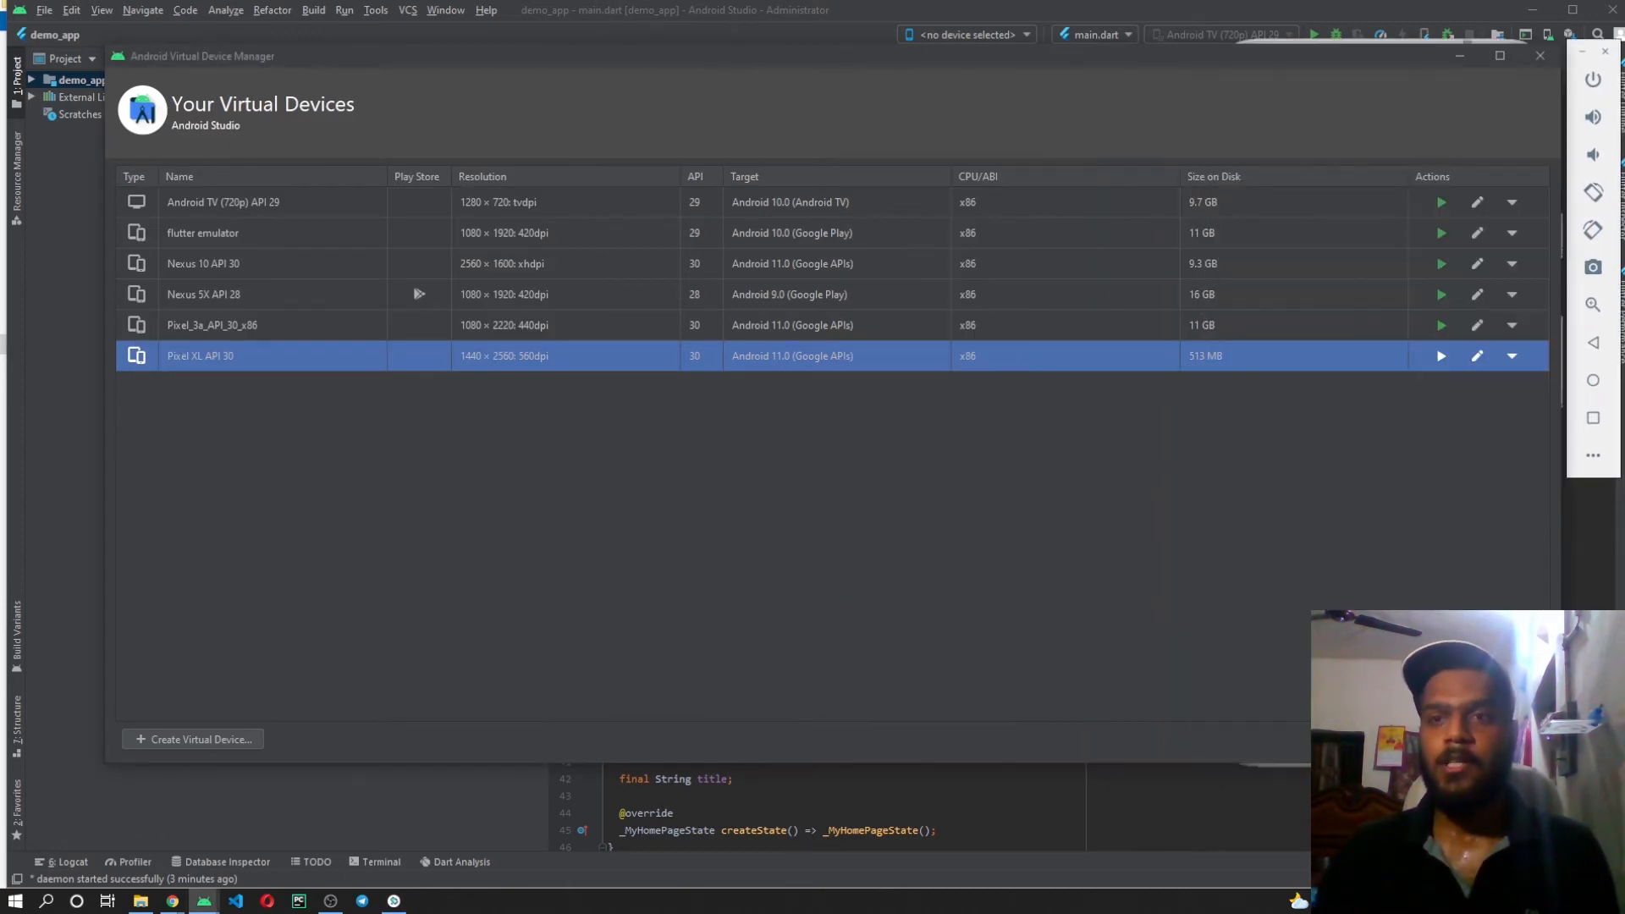
pyautogui.click(1530, 54)
# Arrange the Android Studio window side by side with the emulator and narrow the project tree to enlarge the code editor.
pyautogui.moveTo(982, 12); pyautogui.dragTo(4, 220)
pyautogui.click(899, 106)
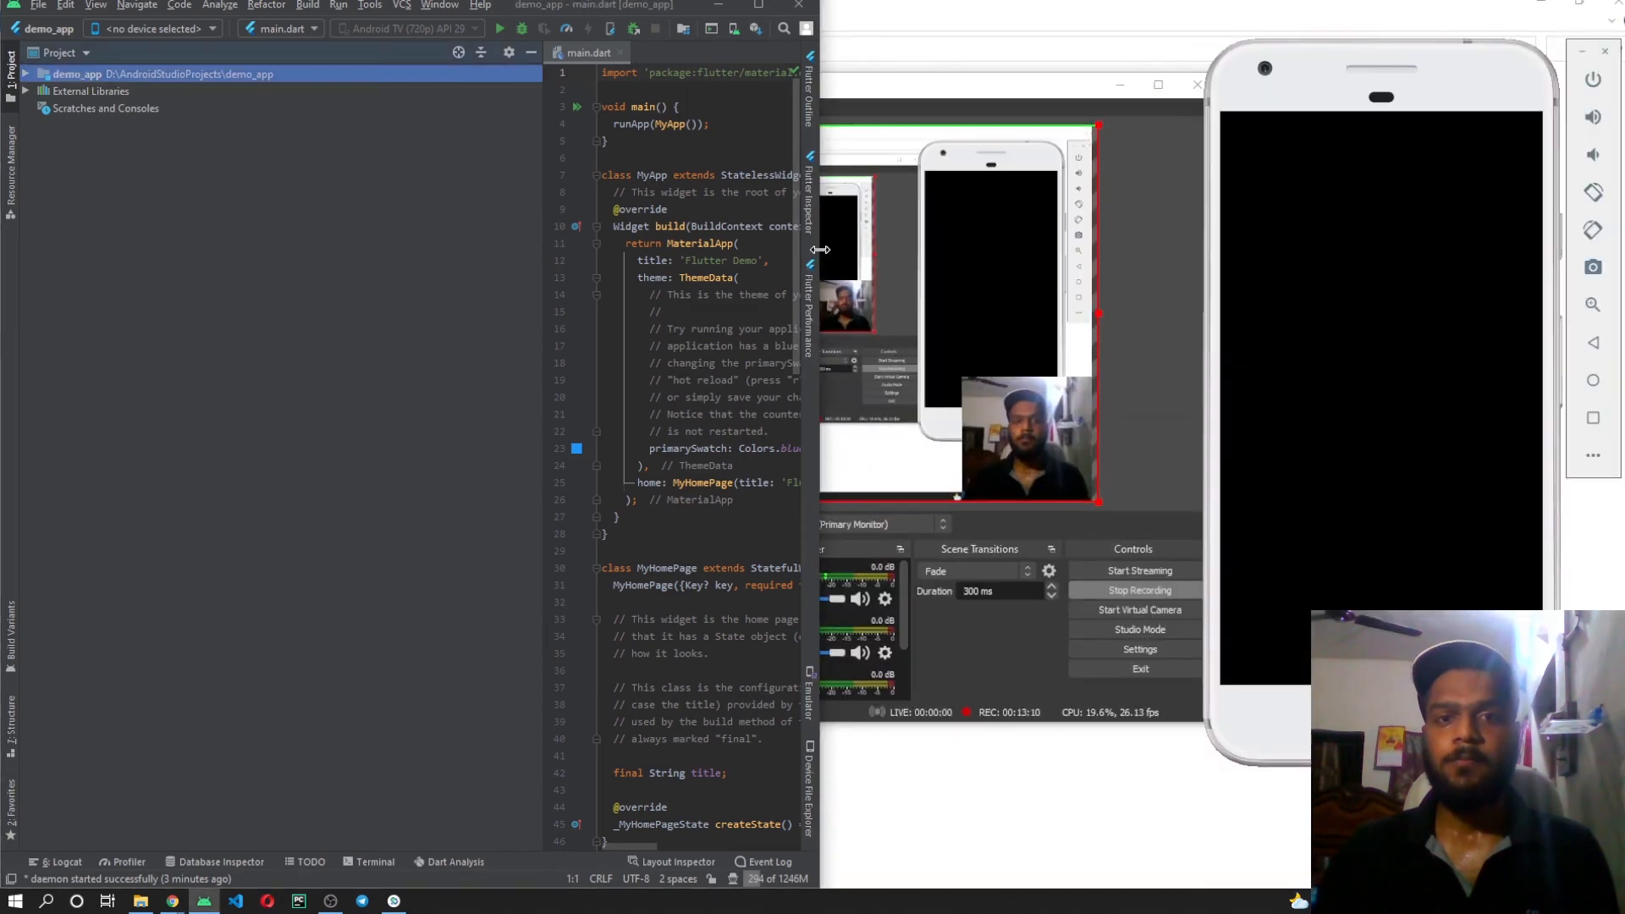
pyautogui.moveTo(819, 237); pyautogui.dragTo(1192, 227)
pyautogui.moveTo(1392, 92); pyautogui.dragTo(1419, 69)
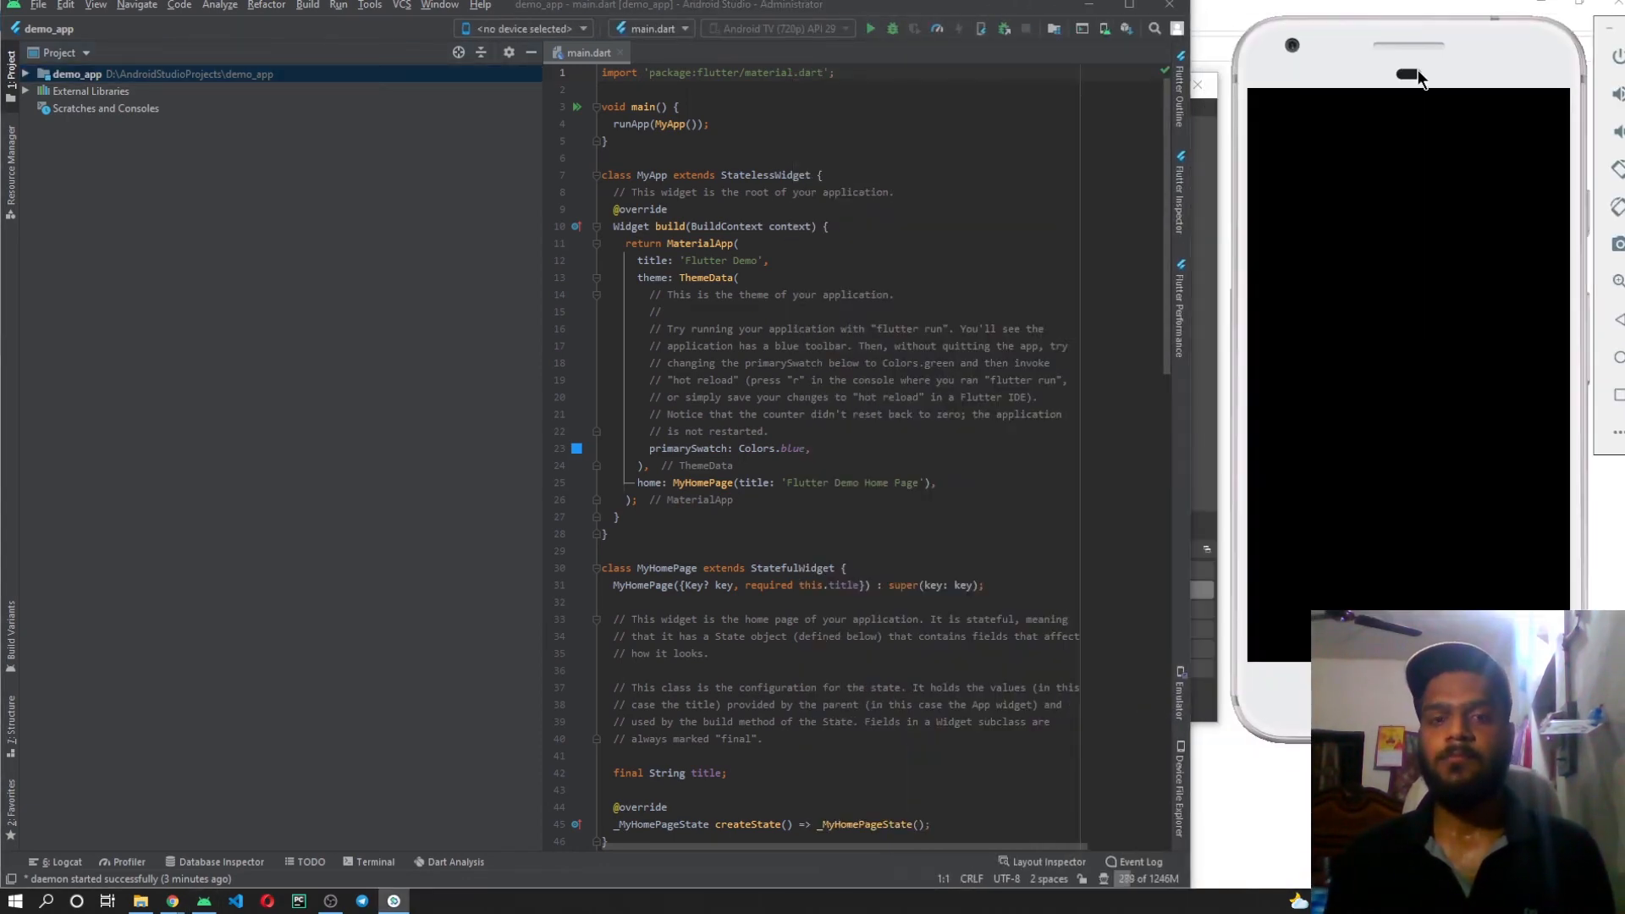
pyautogui.click(545, 215)
pyautogui.moveTo(545, 215); pyautogui.dragTo(204, 215)
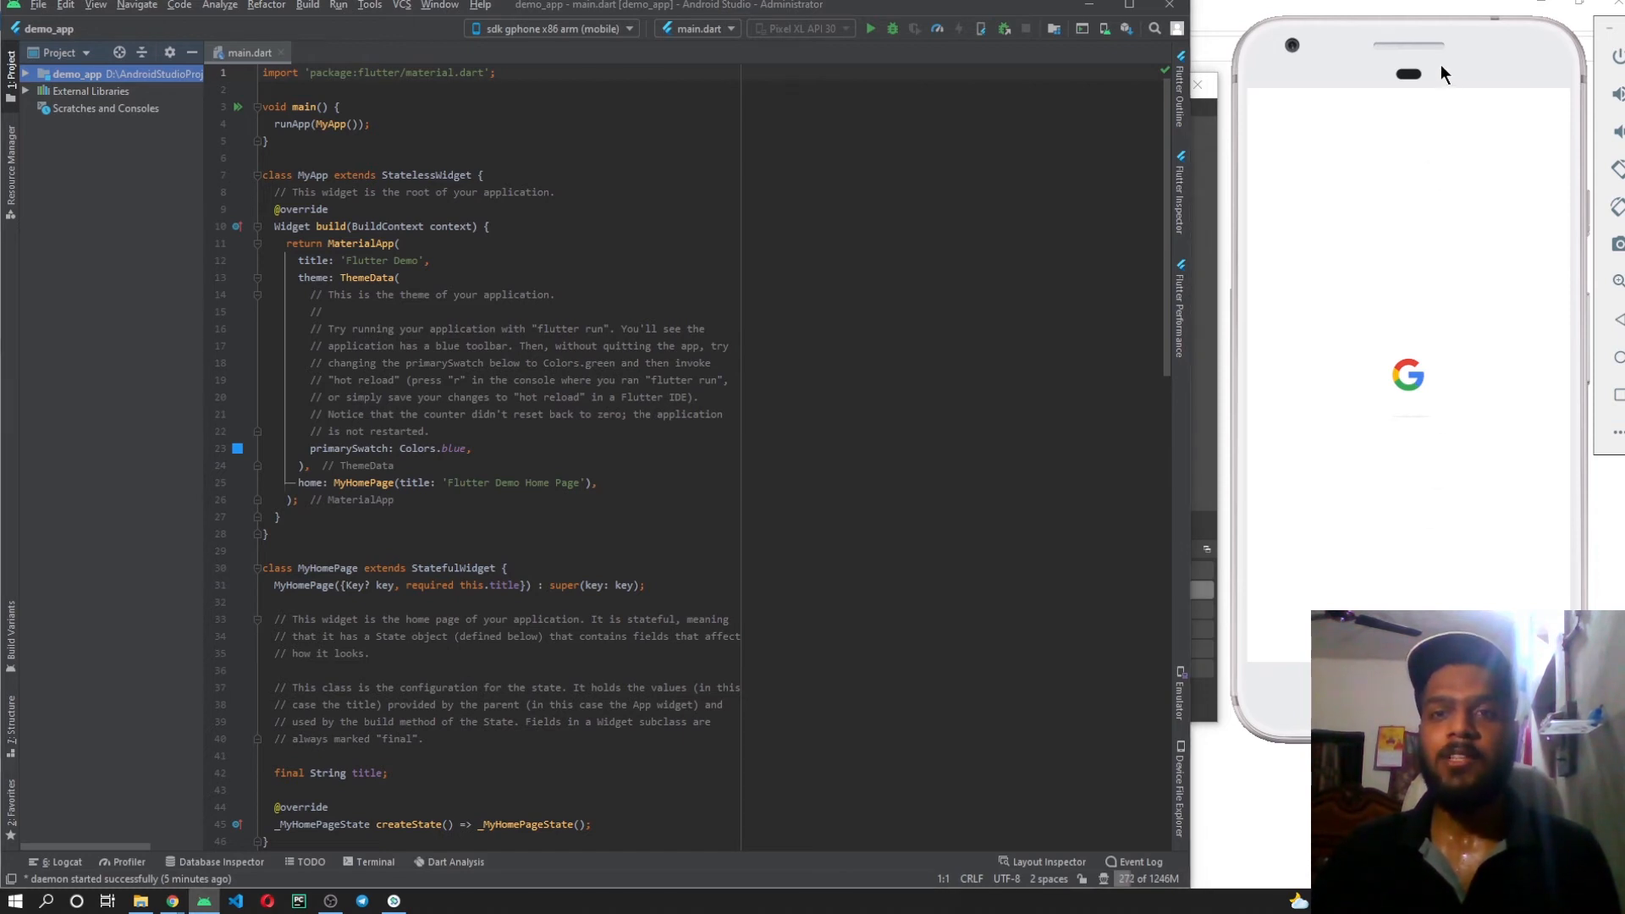
pyautogui.moveTo(1441, 64); pyautogui.dragTo(1444, 85)
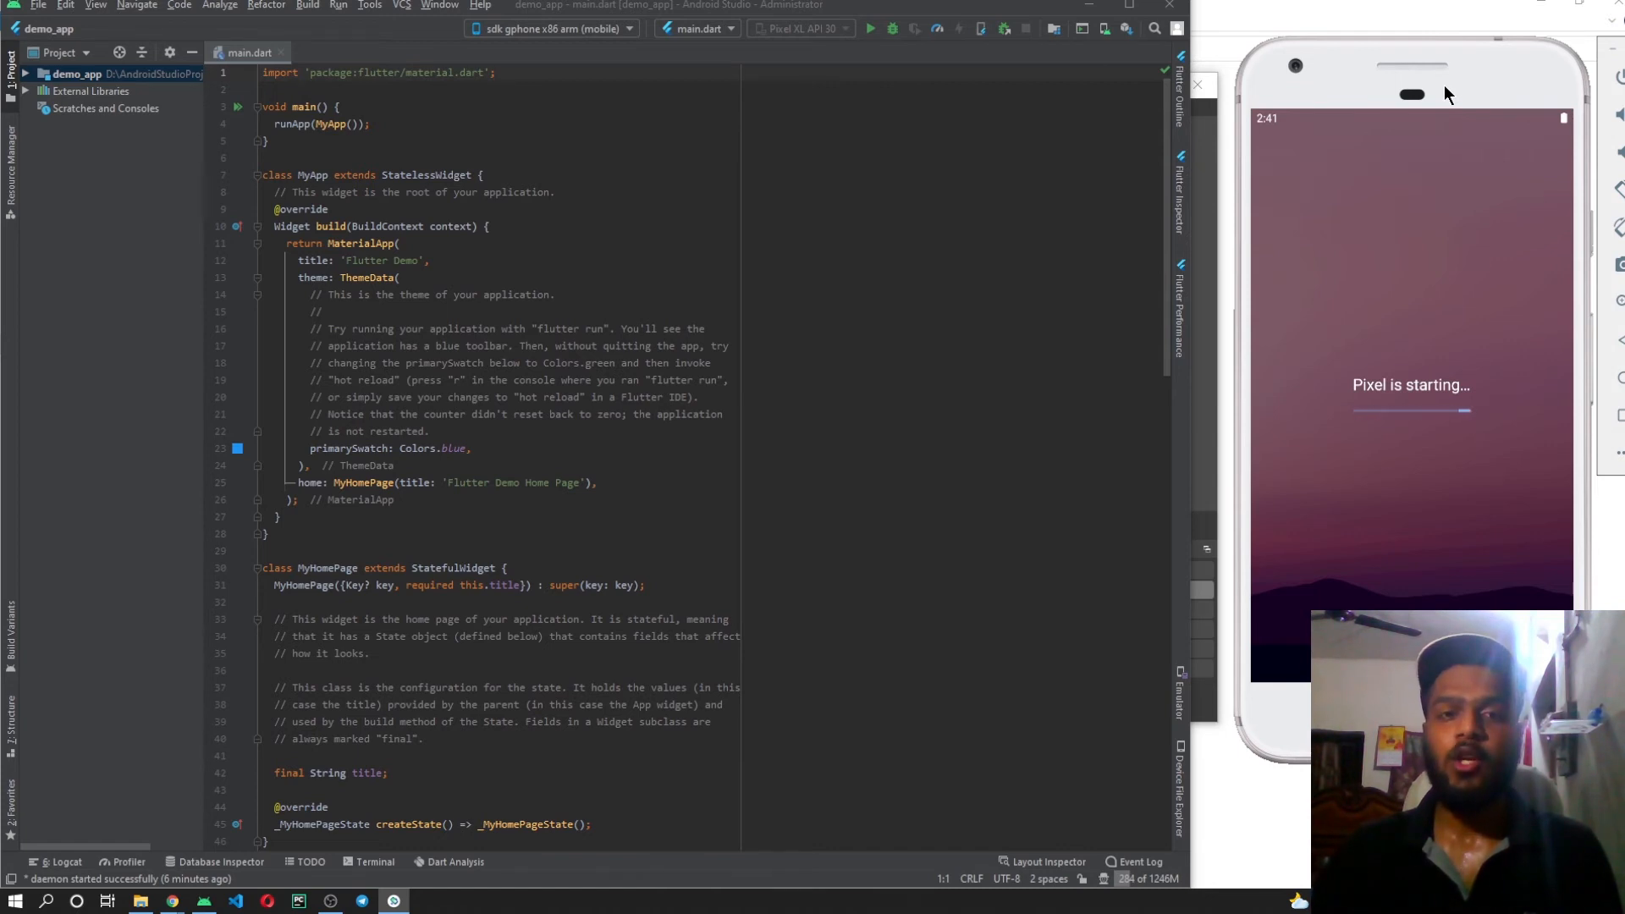
pyautogui.scroll(-7, 578, 418)
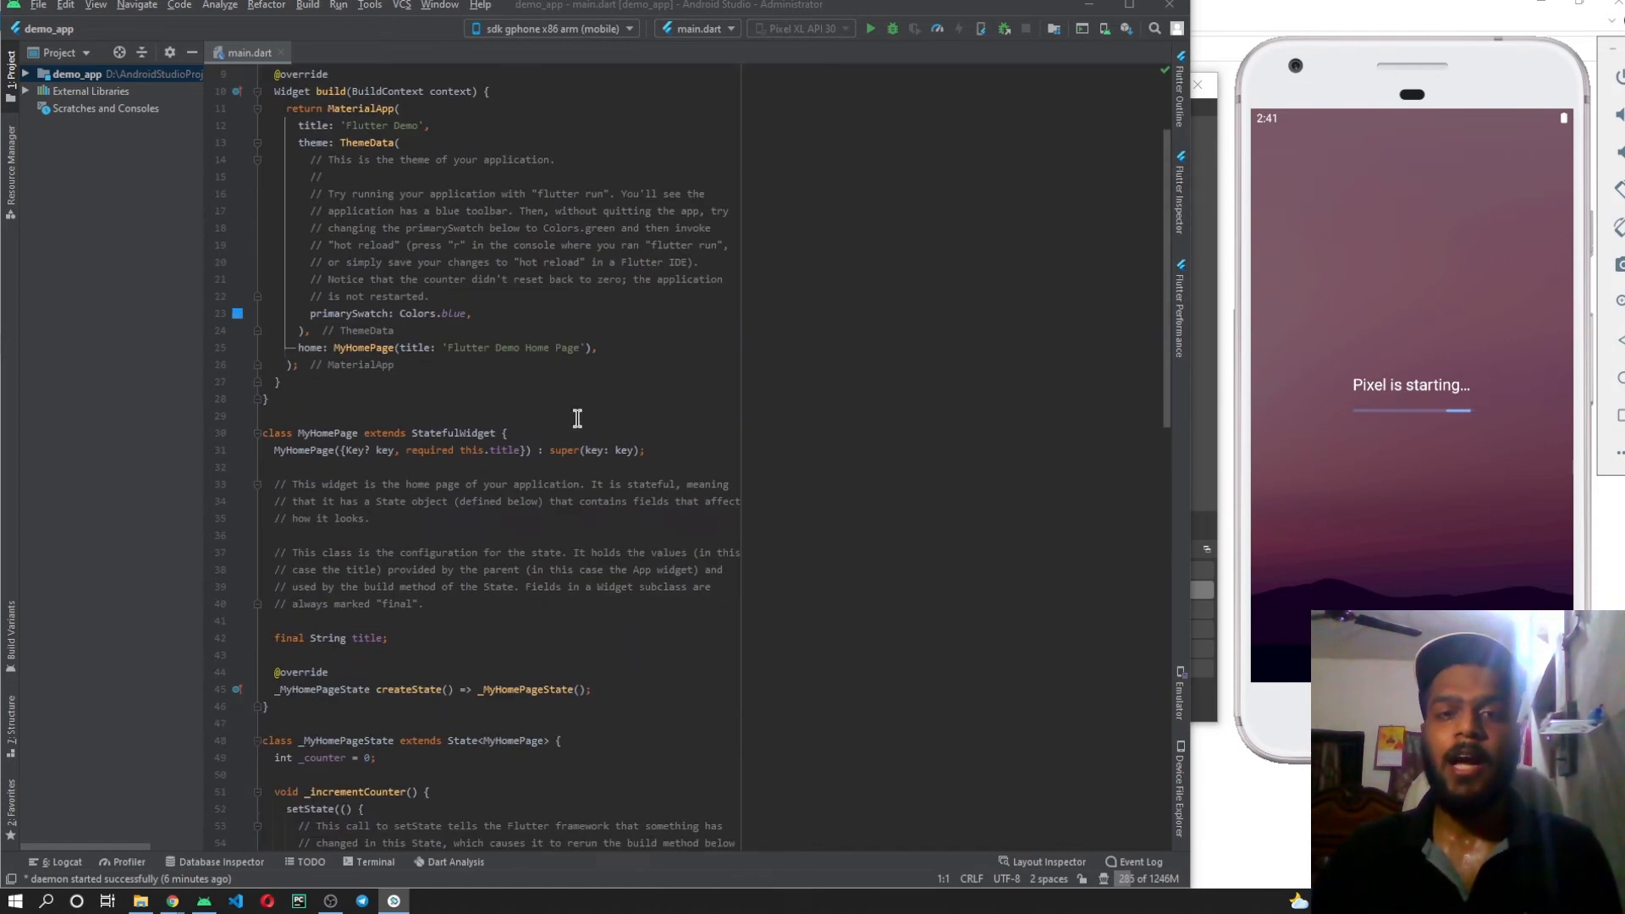
pyautogui.scroll(7, 577, 418)
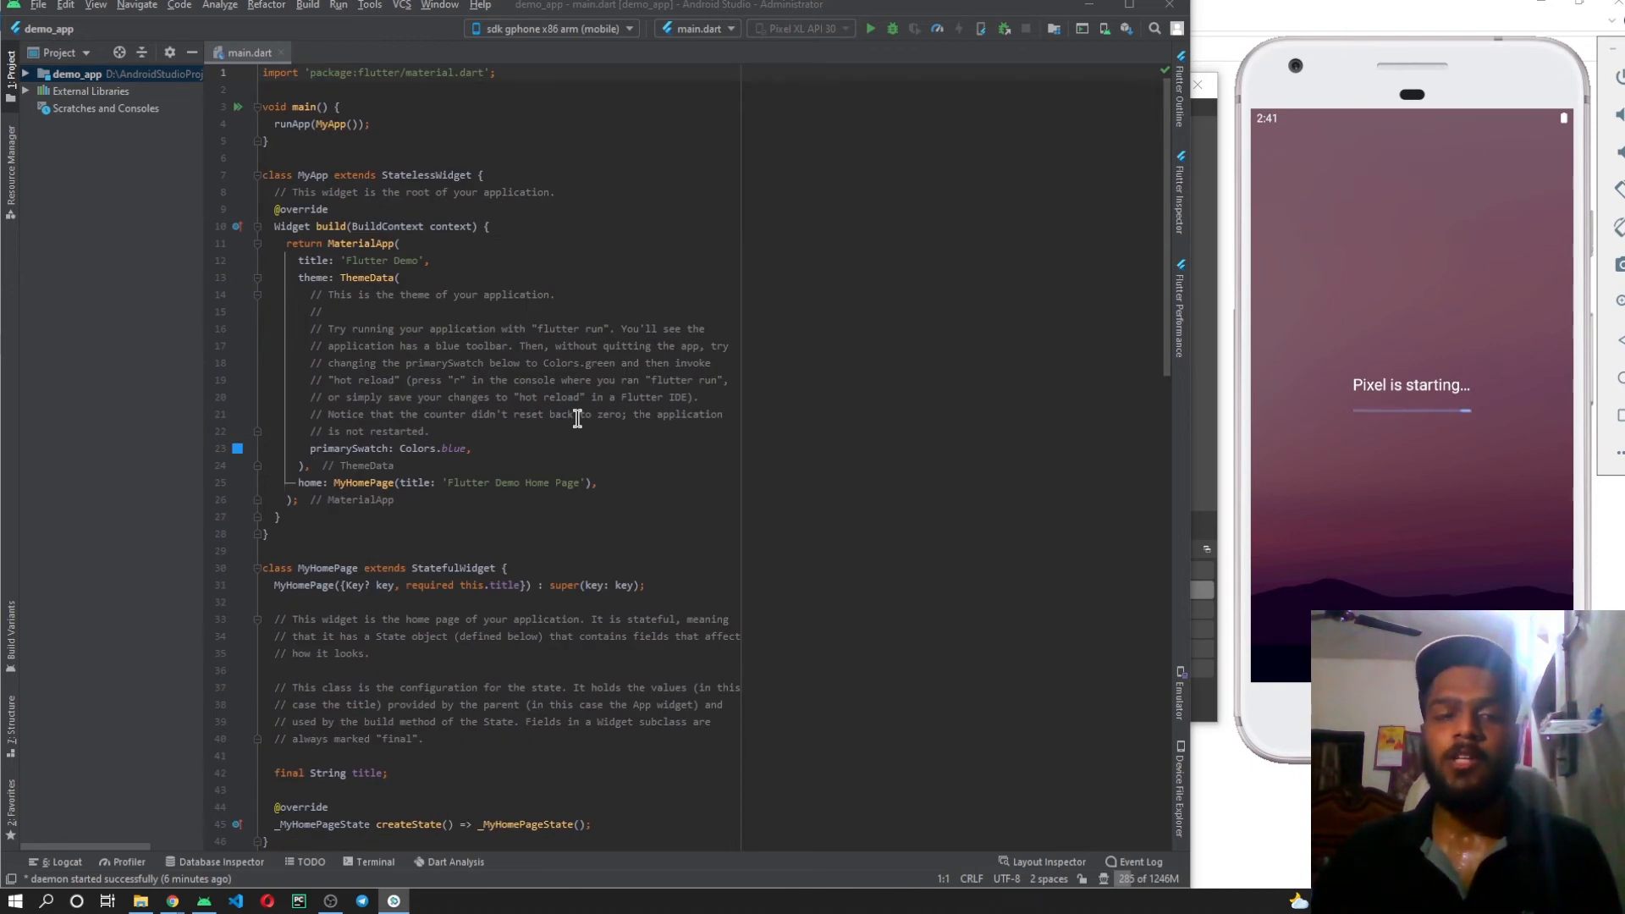
pyautogui.scroll(-2, 578, 418)
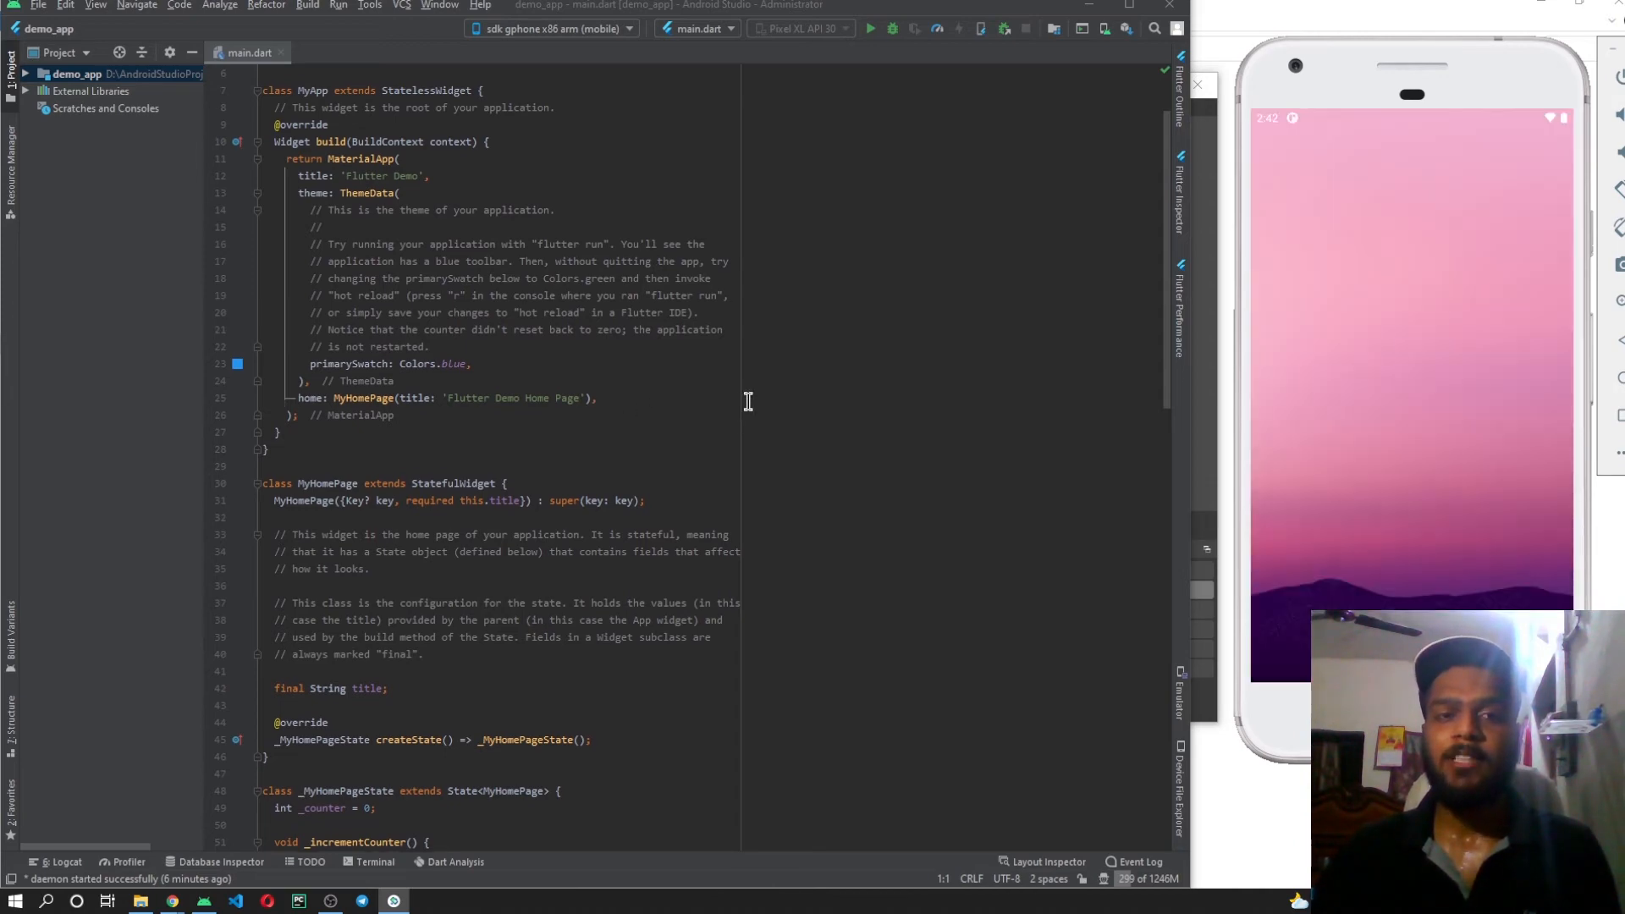
pyautogui.scroll(2, 748, 401)
pyautogui.scroll(-4, 748, 401)
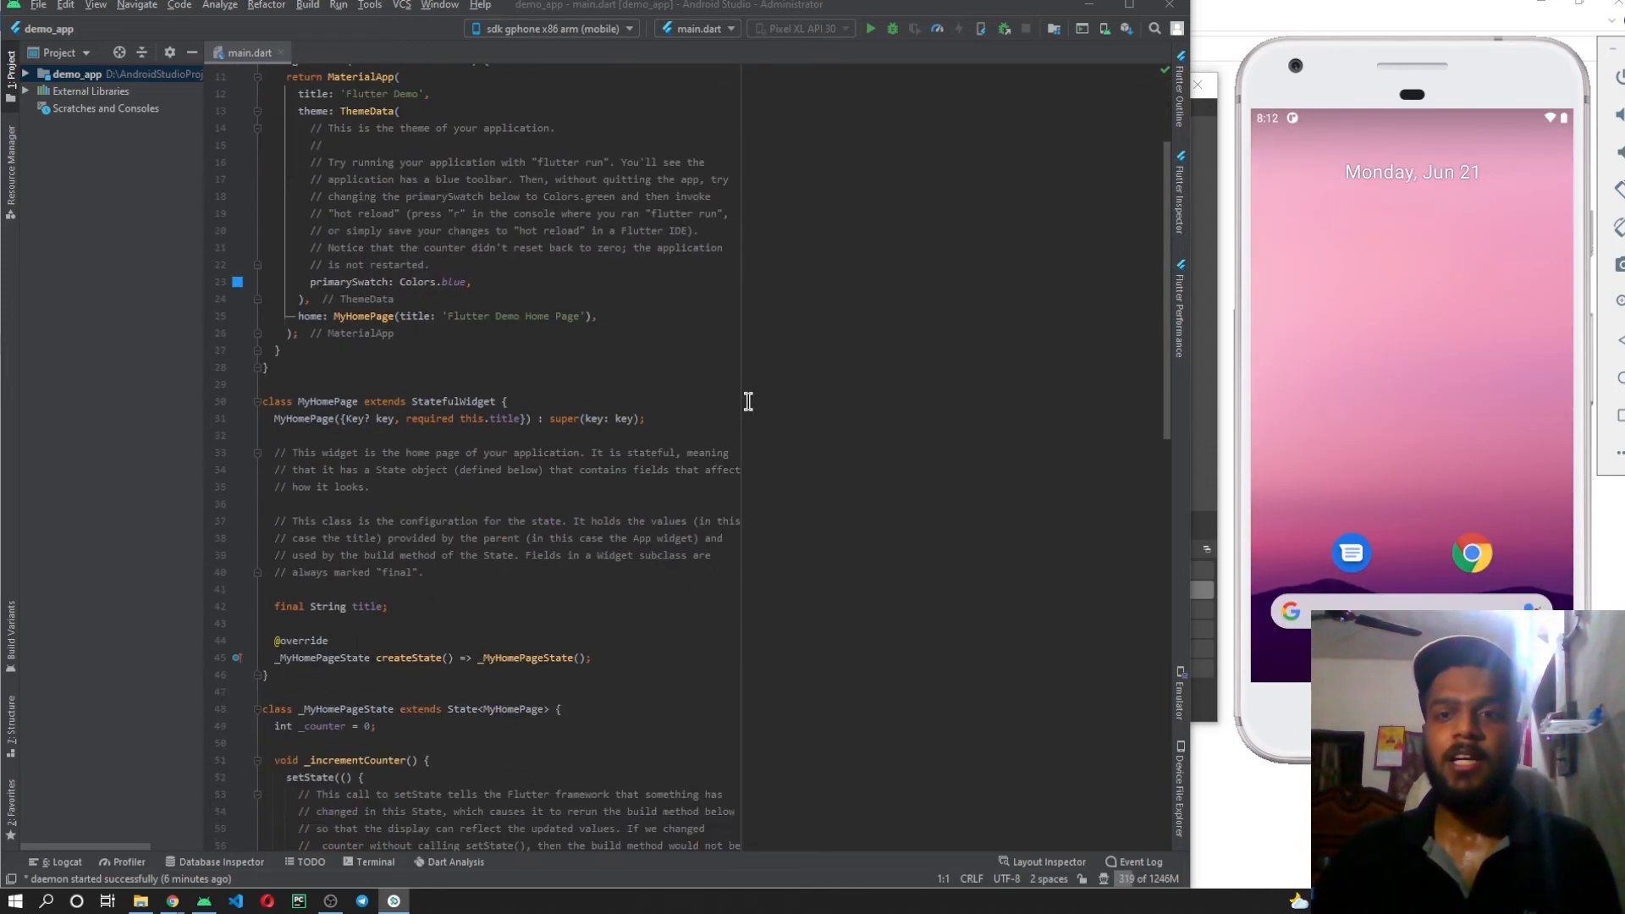
pyautogui.scroll(4, 749, 402)
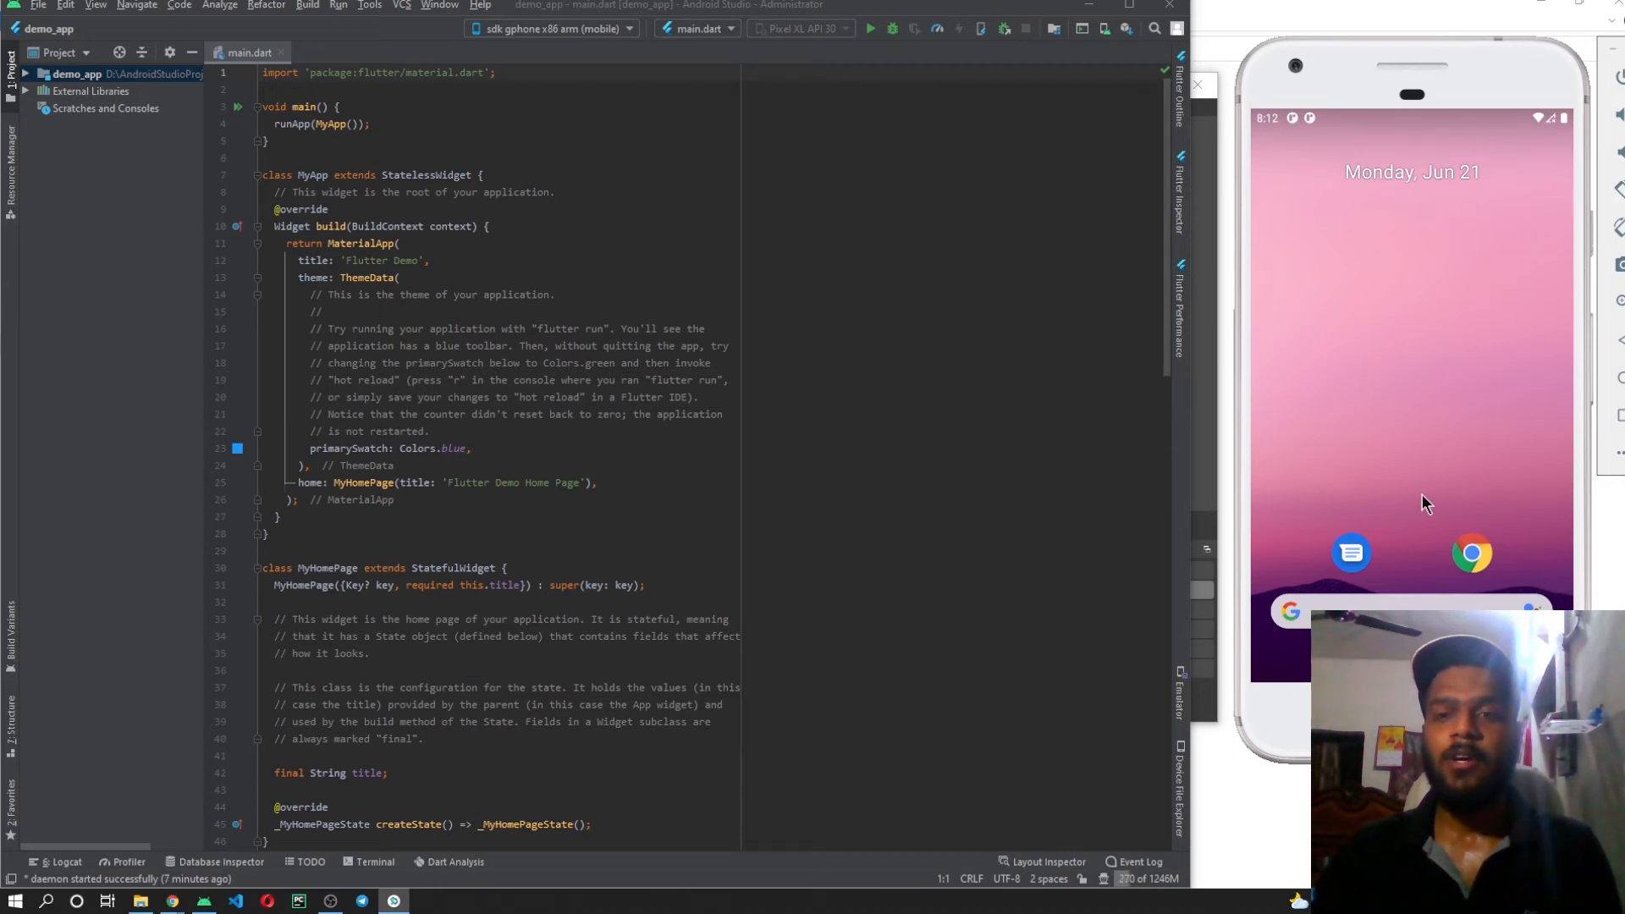
pyautogui.moveTo(1422, 494); pyautogui.dragTo(1456, 258)
pyautogui.moveTo(1440, 217); pyautogui.dragTo(1457, 150)
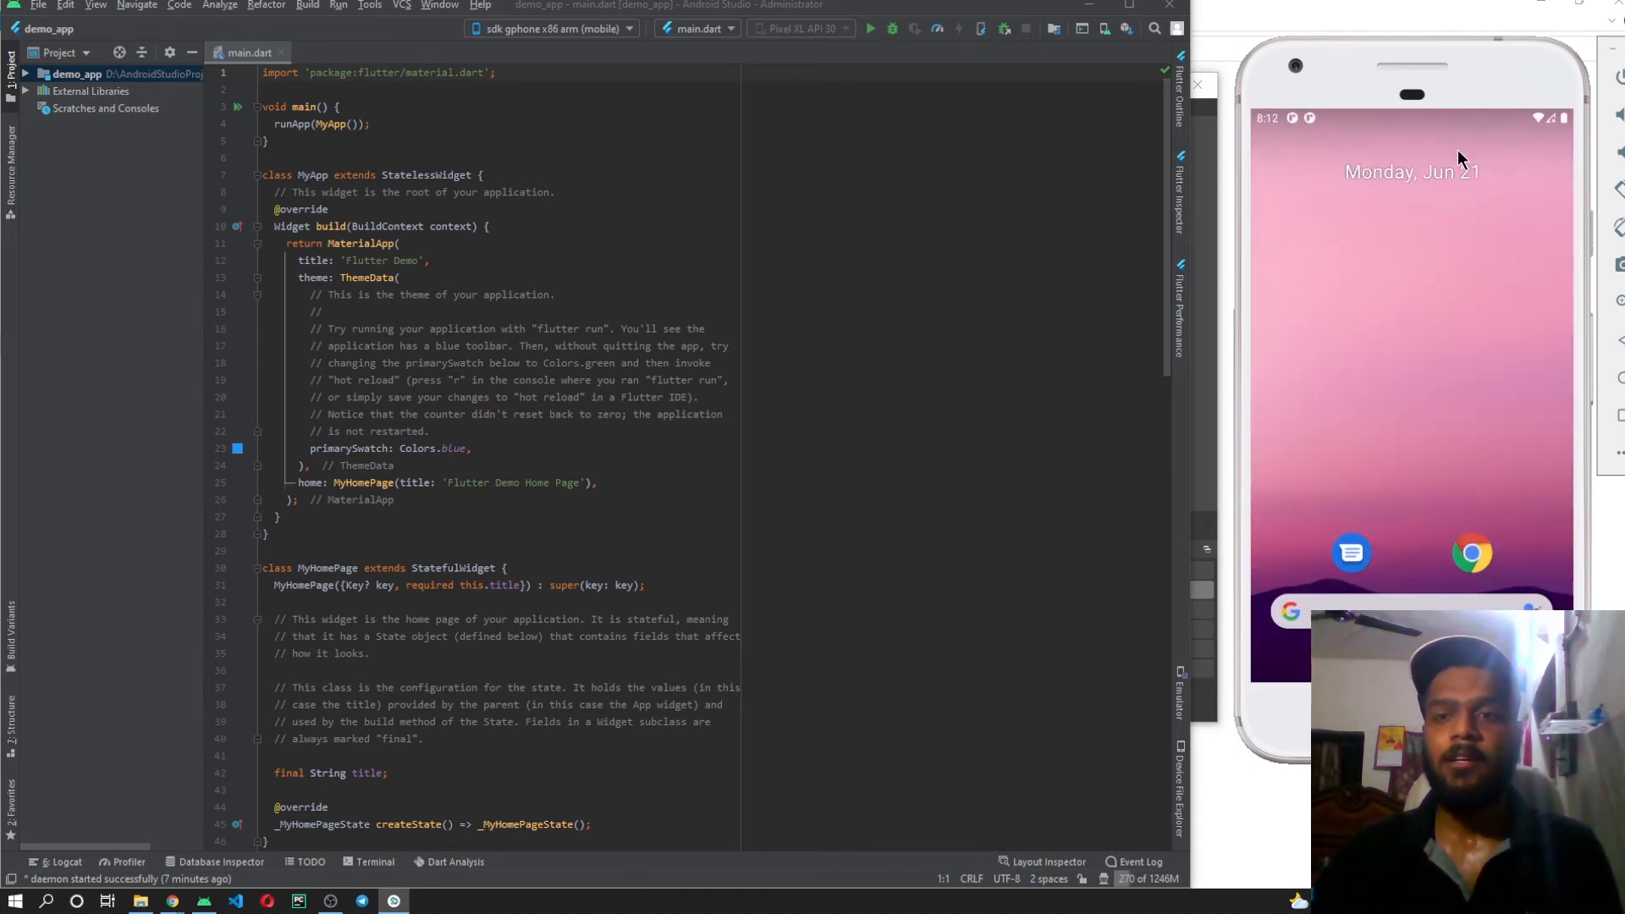
pyautogui.moveTo(1455, 225); pyautogui.dragTo(1430, 313)
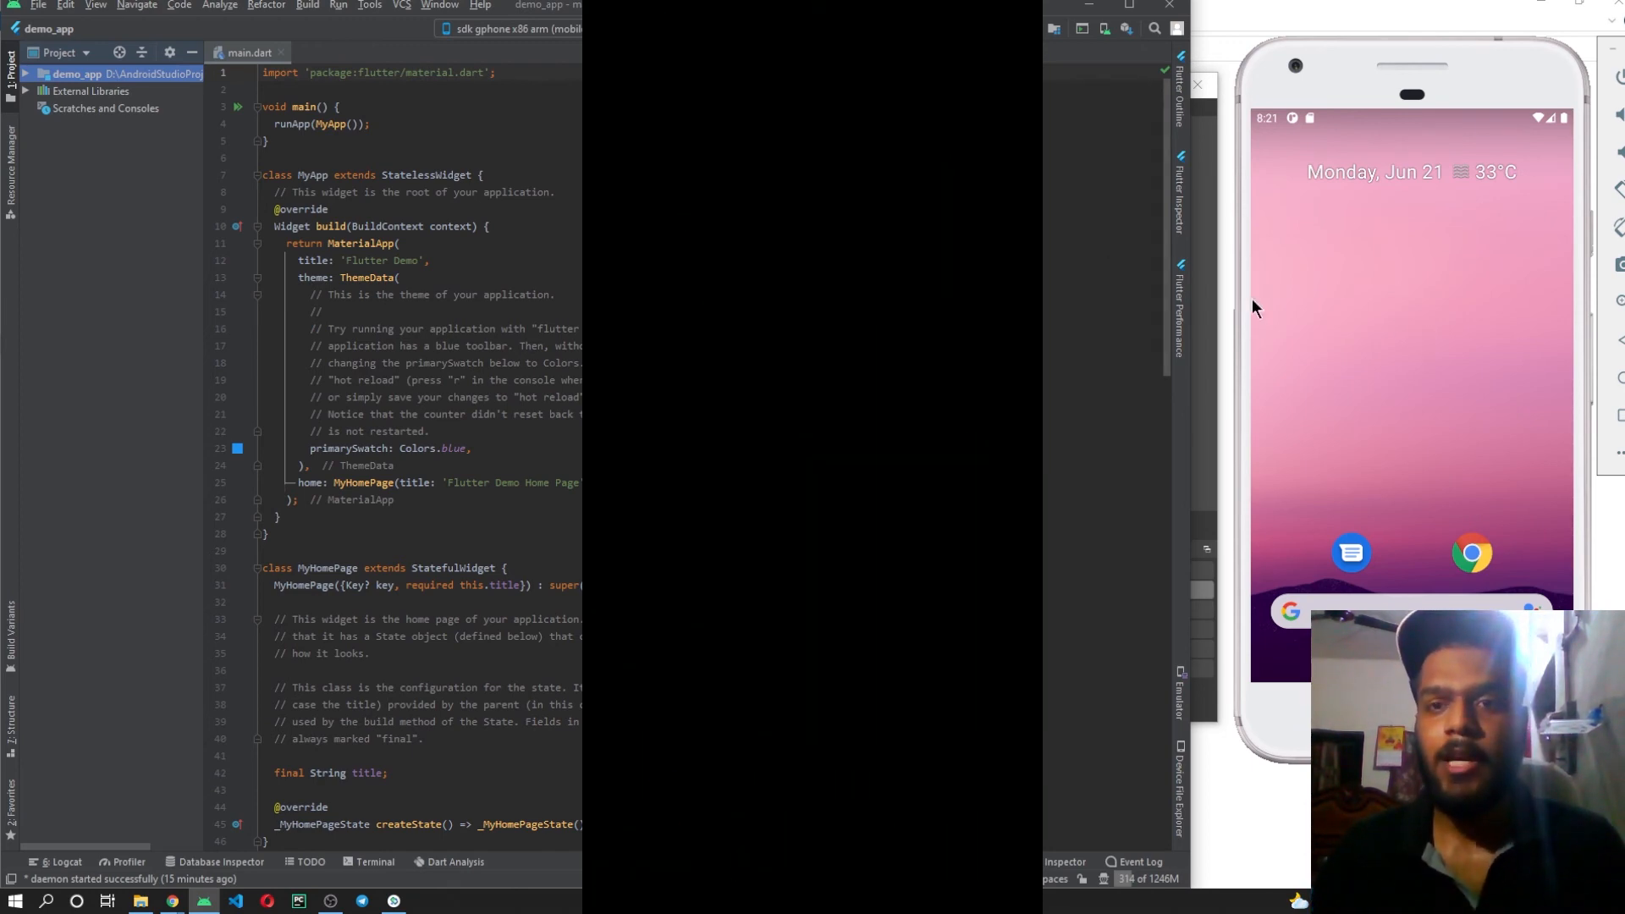
# Switch back to Android Studio, run "flutter doctor" in the demo_app terminal and examine the Android toolchain entry in its summary.
pyautogui.click(1201, 272)
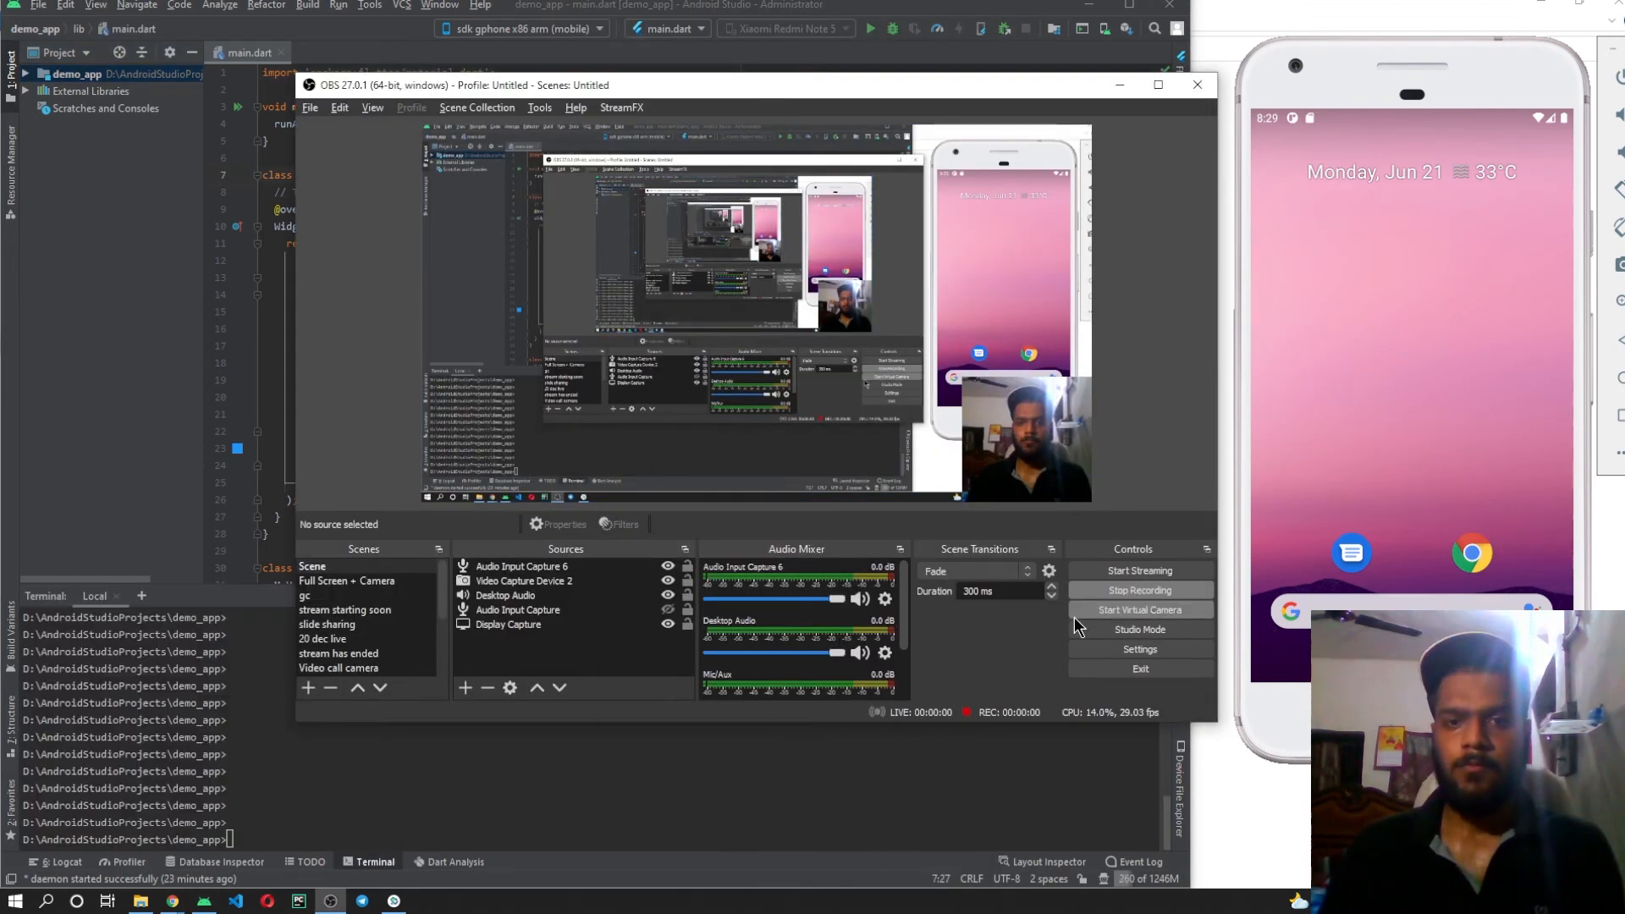
pyautogui.hotkey('alt', 'Tab')
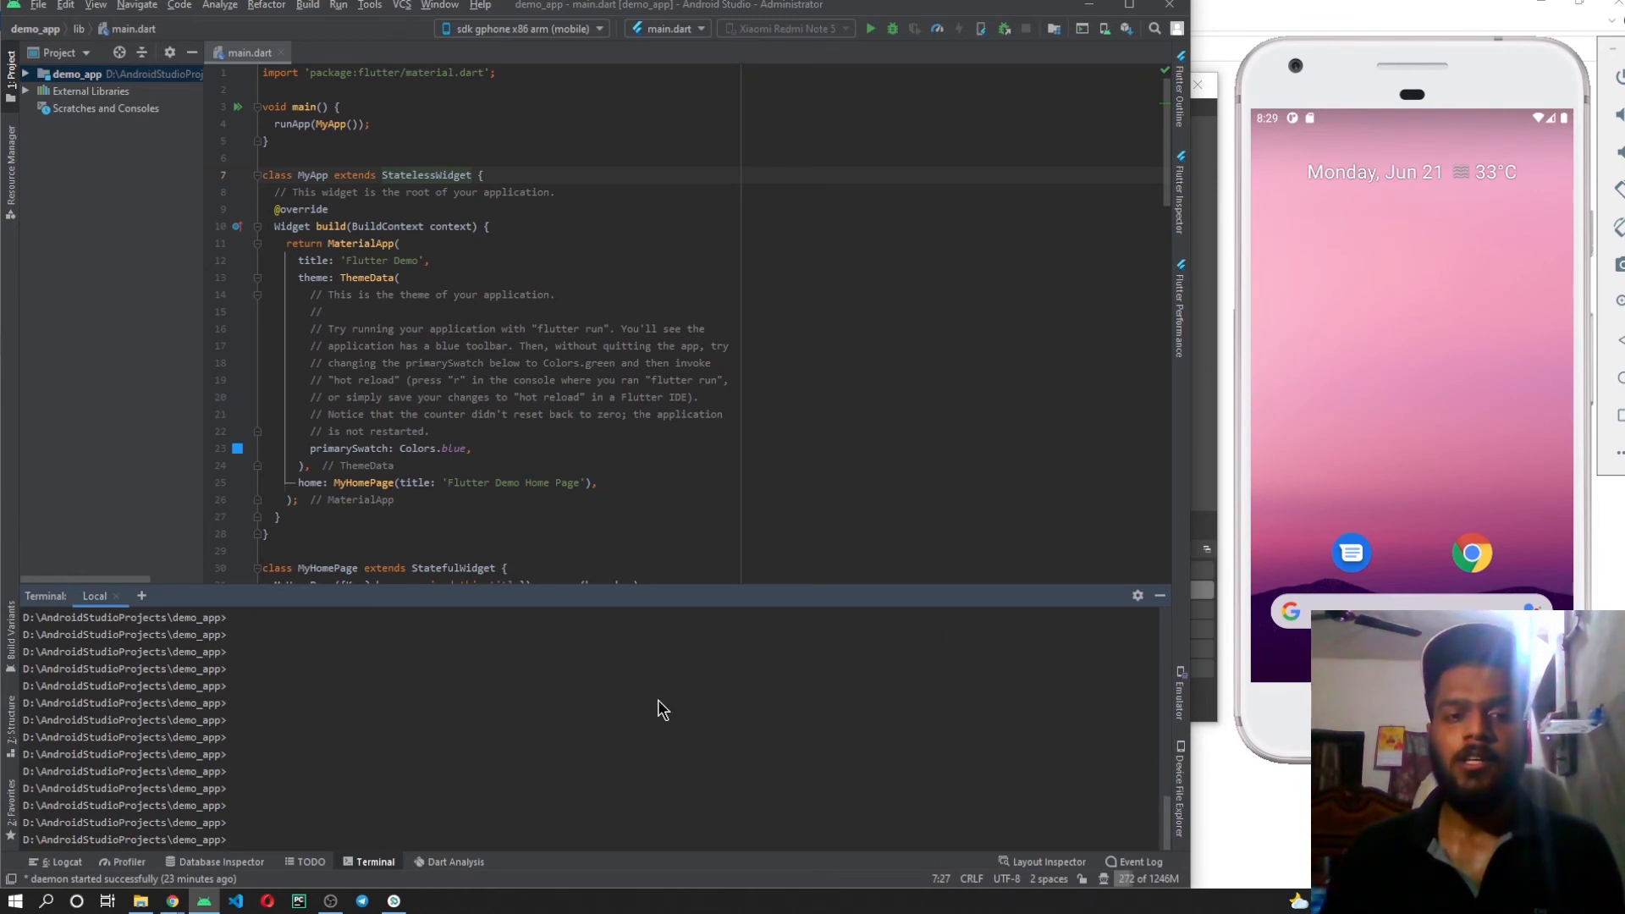
pyautogui.write('flutter')
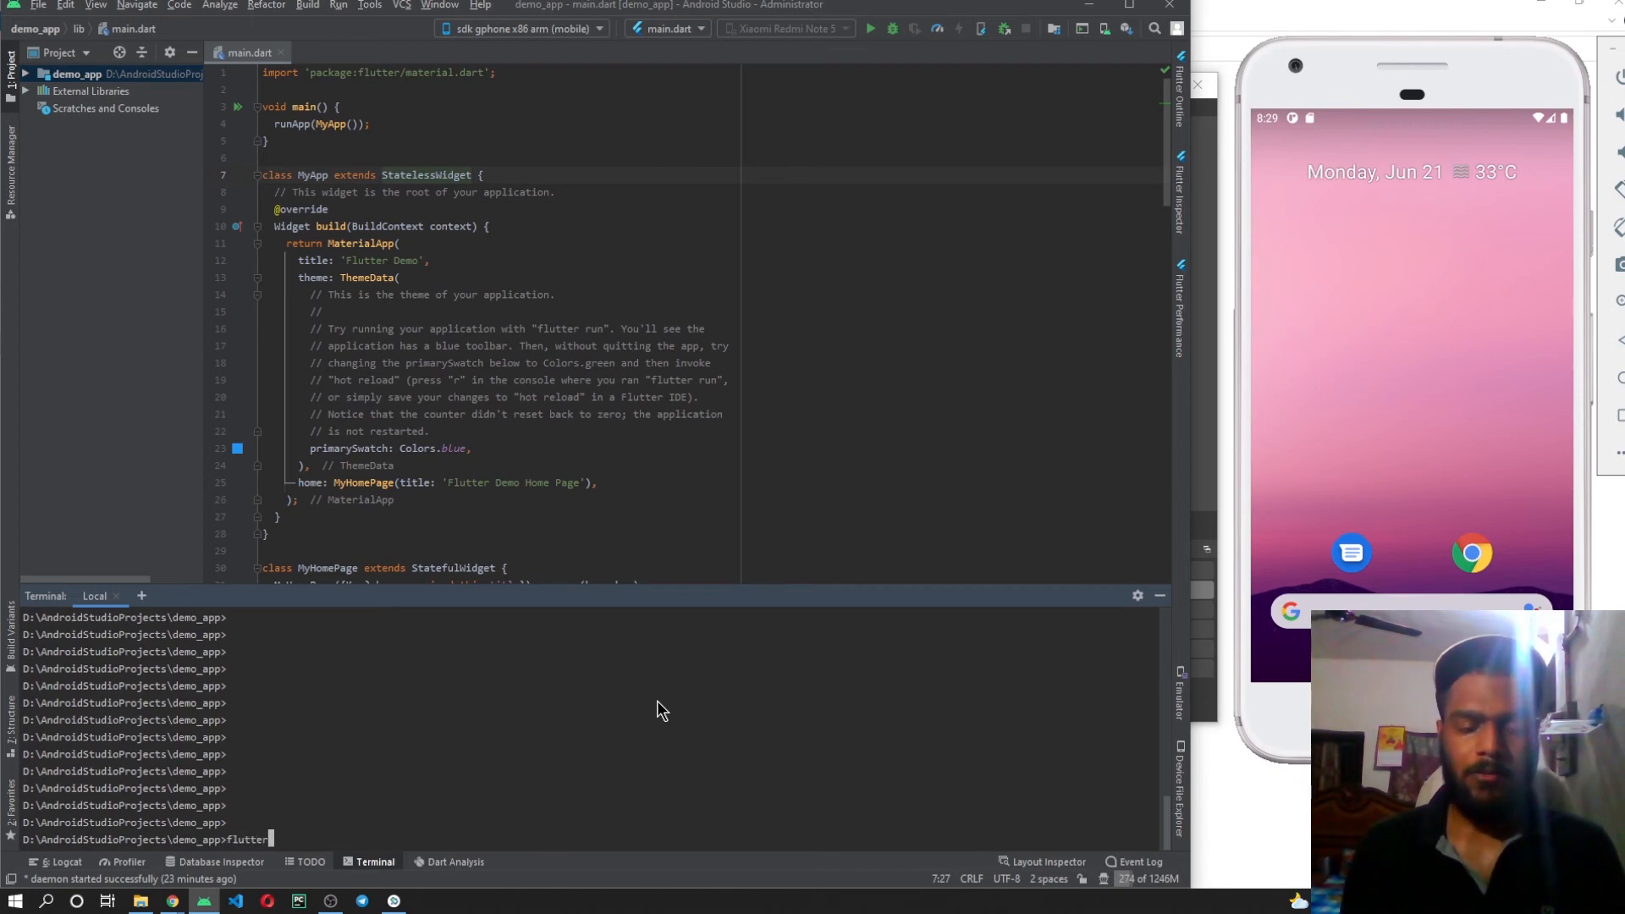
pyautogui.write(' doctor')
pyautogui.press('Return')
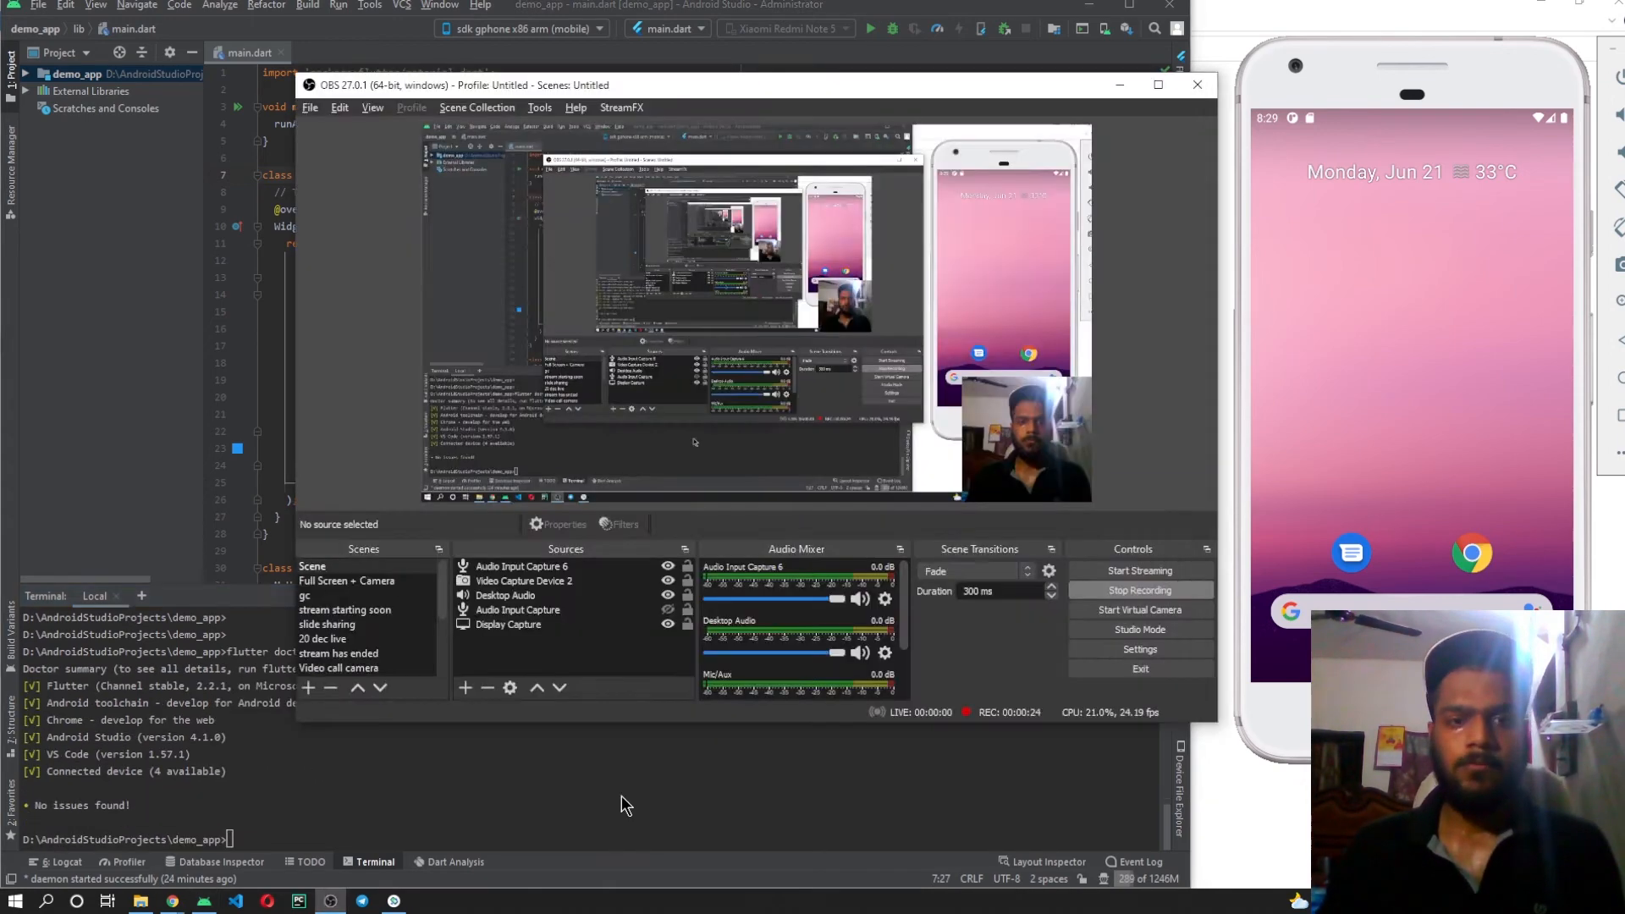
pyautogui.click(621, 796)
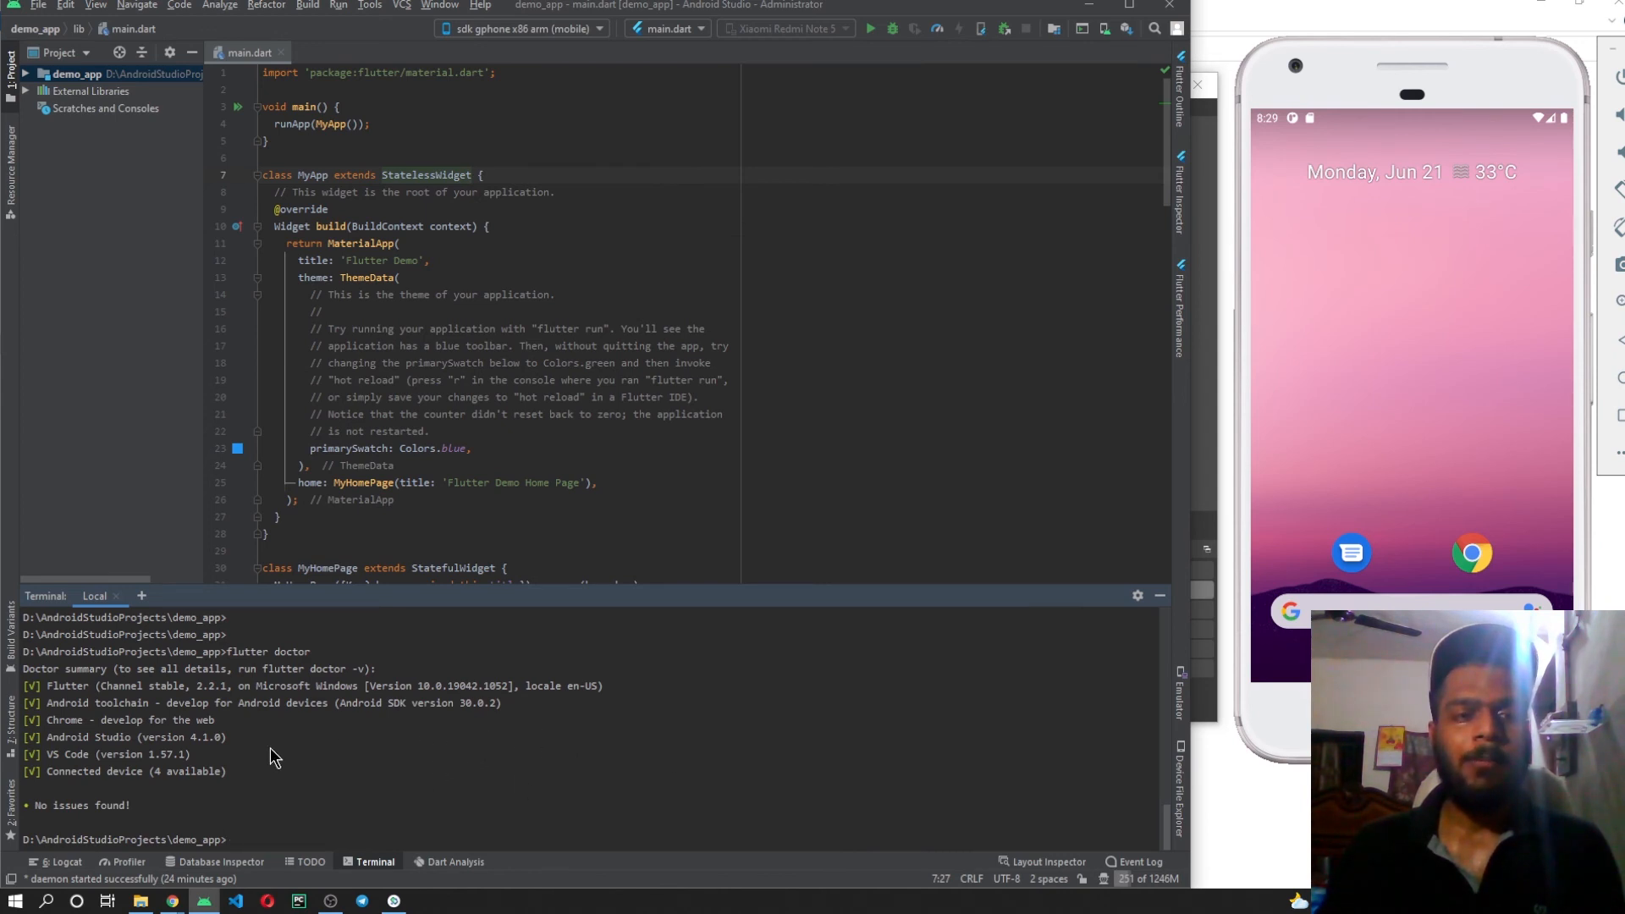
pyautogui.moveTo(538, 698); pyautogui.dragTo(76, 703)
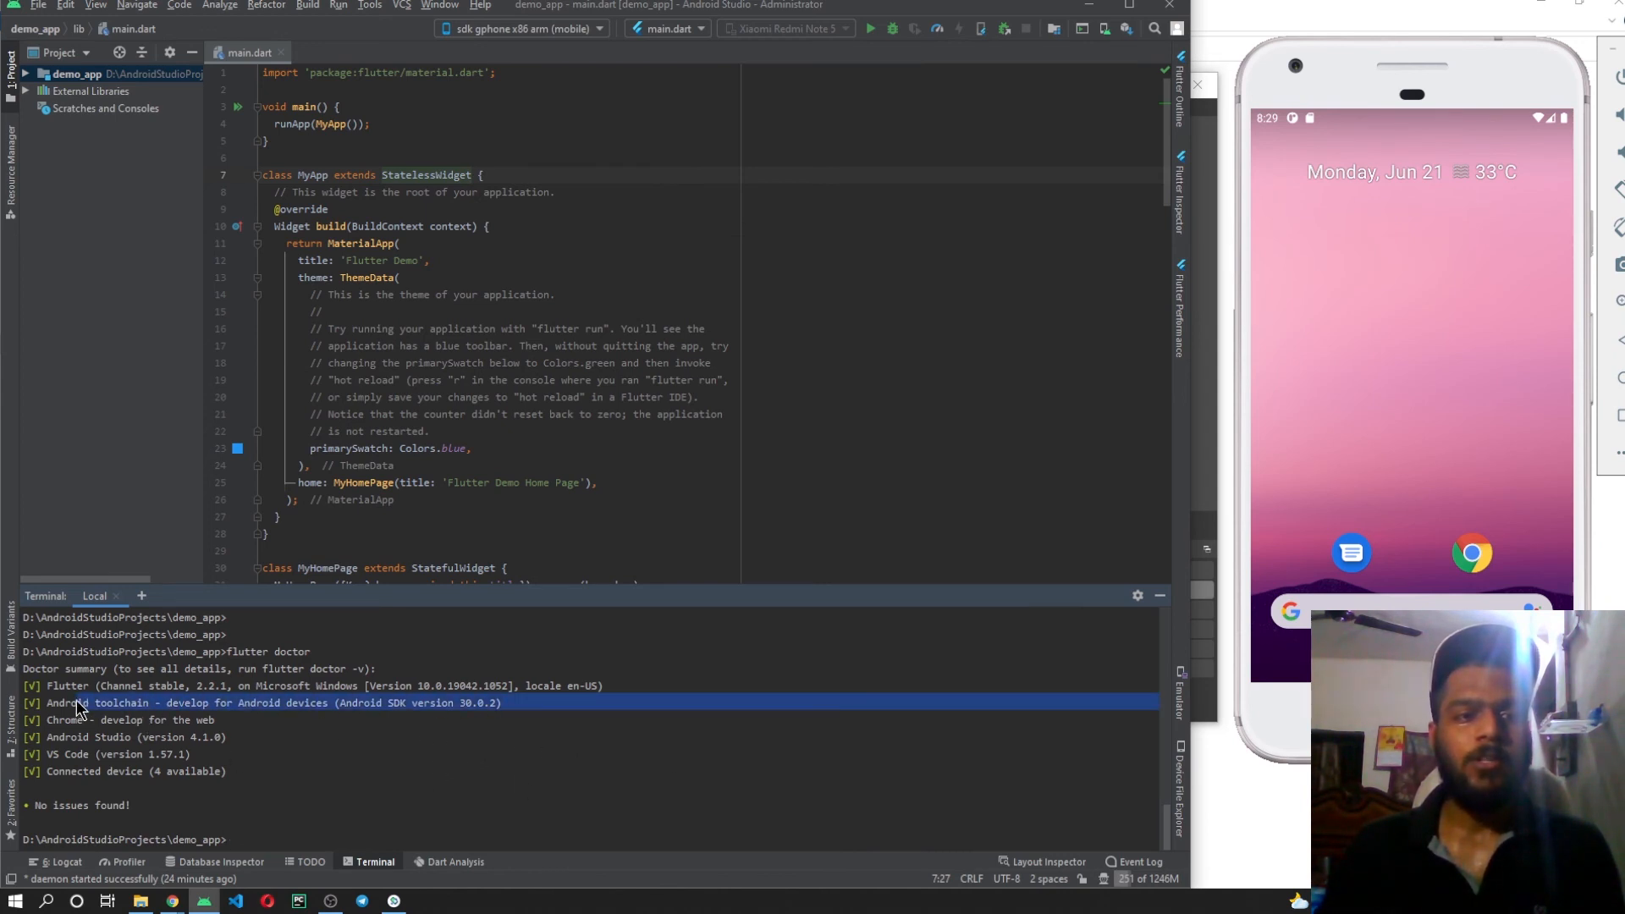
pyautogui.click(127, 715)
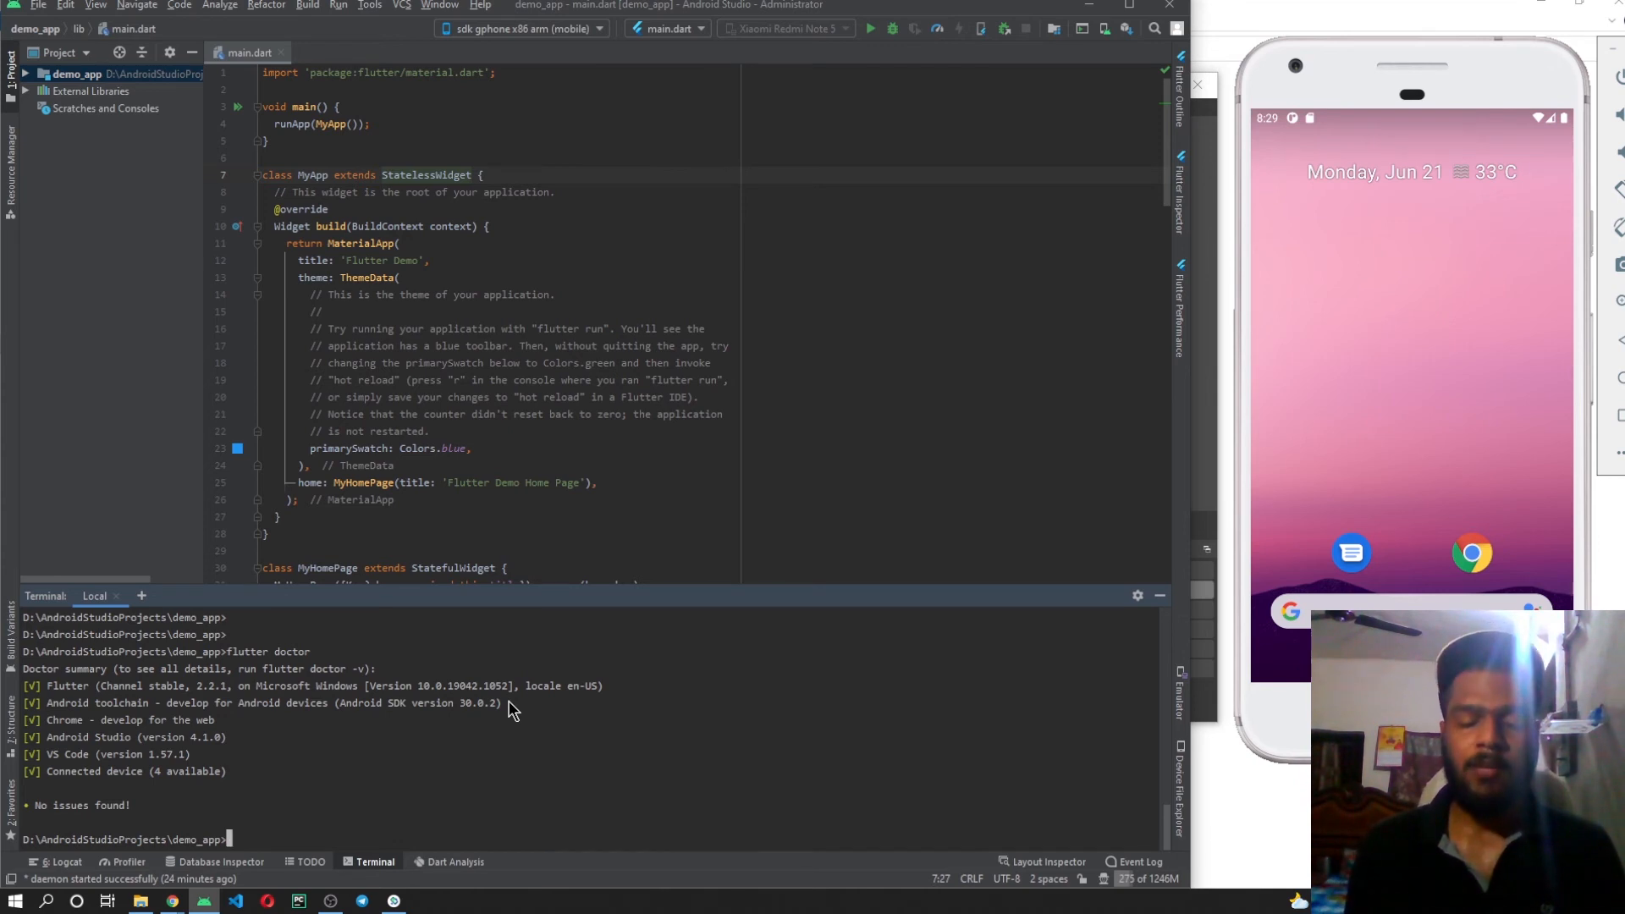
# Try to review the Android SDK licences by running "flutter doctor --android-licences" in the terminal.
pyautogui.write('flutter ')
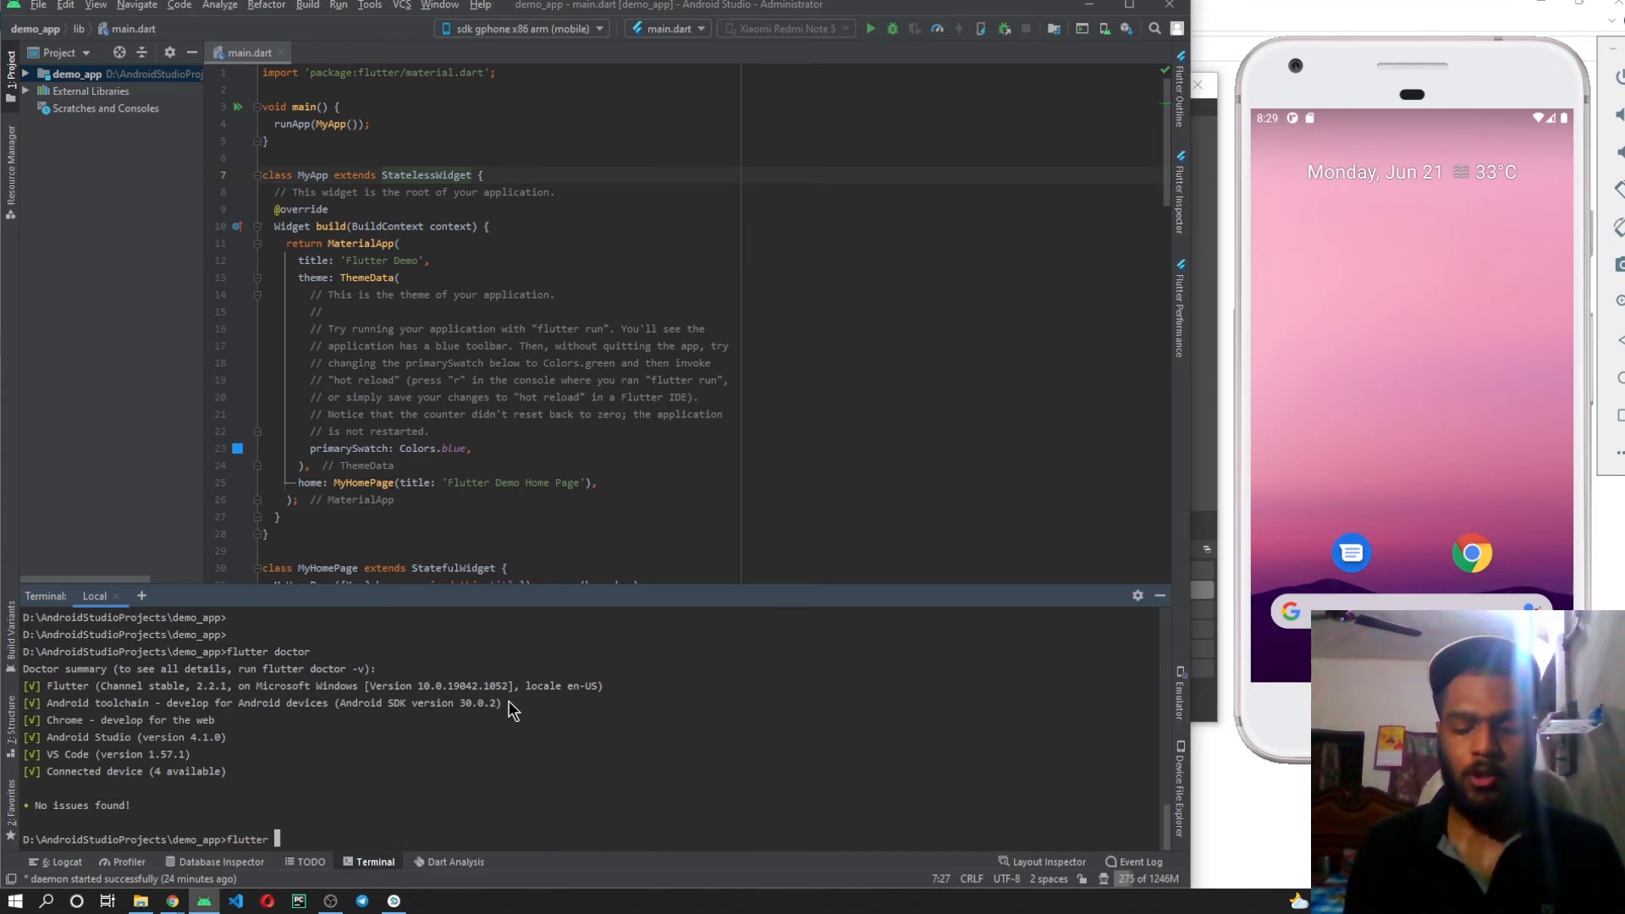
pyautogui.write('doctor --andr')
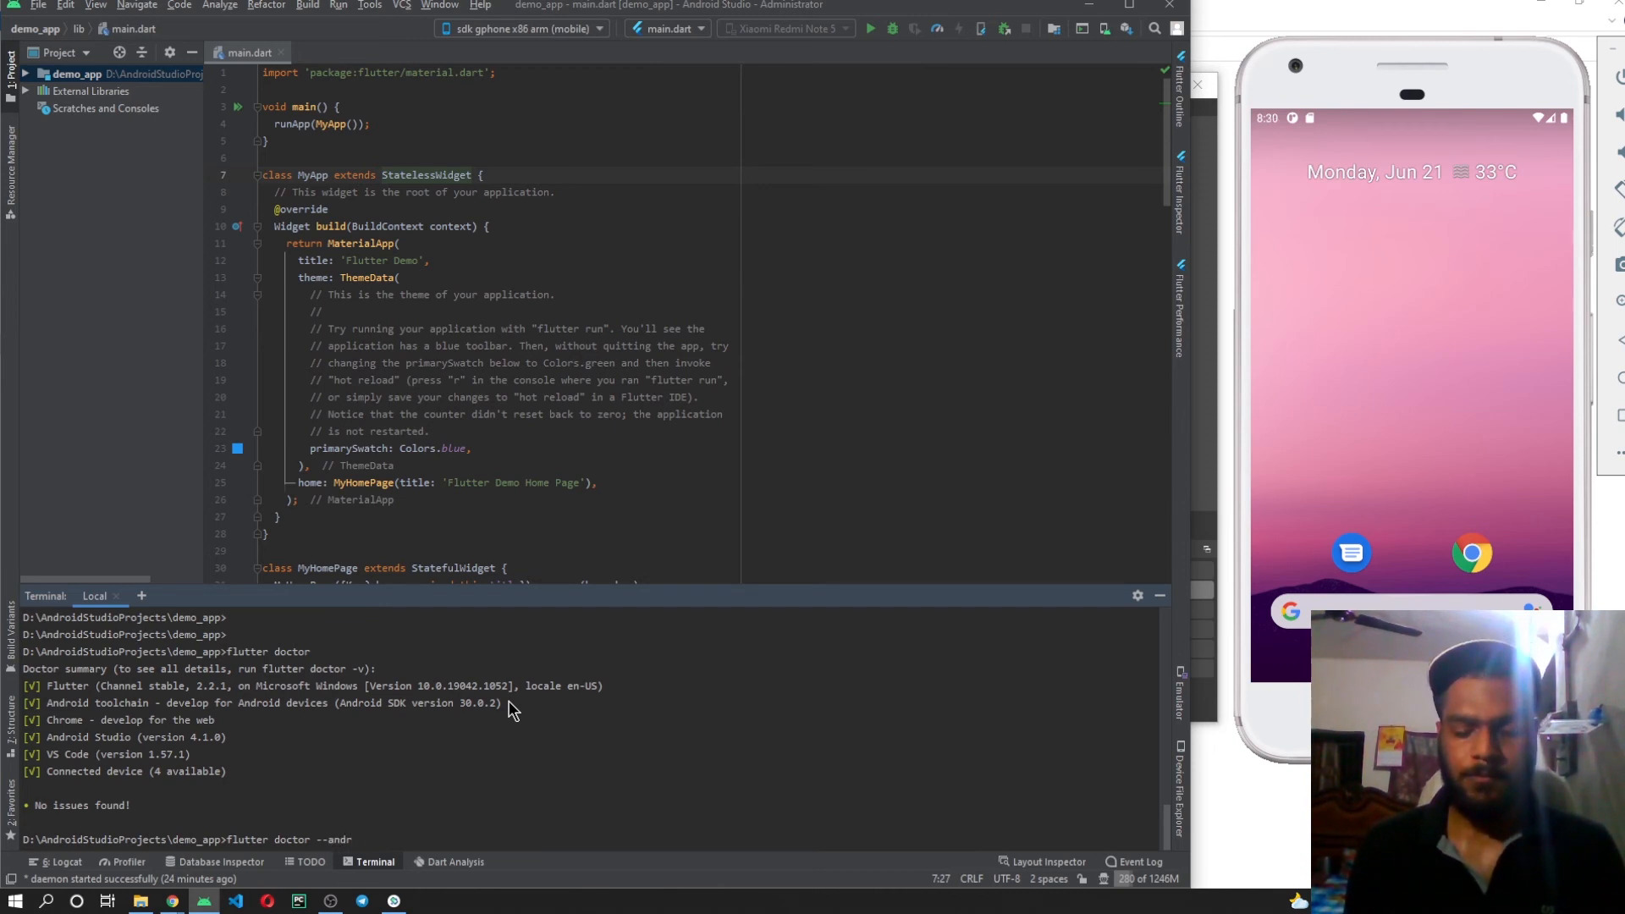
pyautogui.write('oid')
pyautogui.press('BackSpace')
pyautogui.write('-')
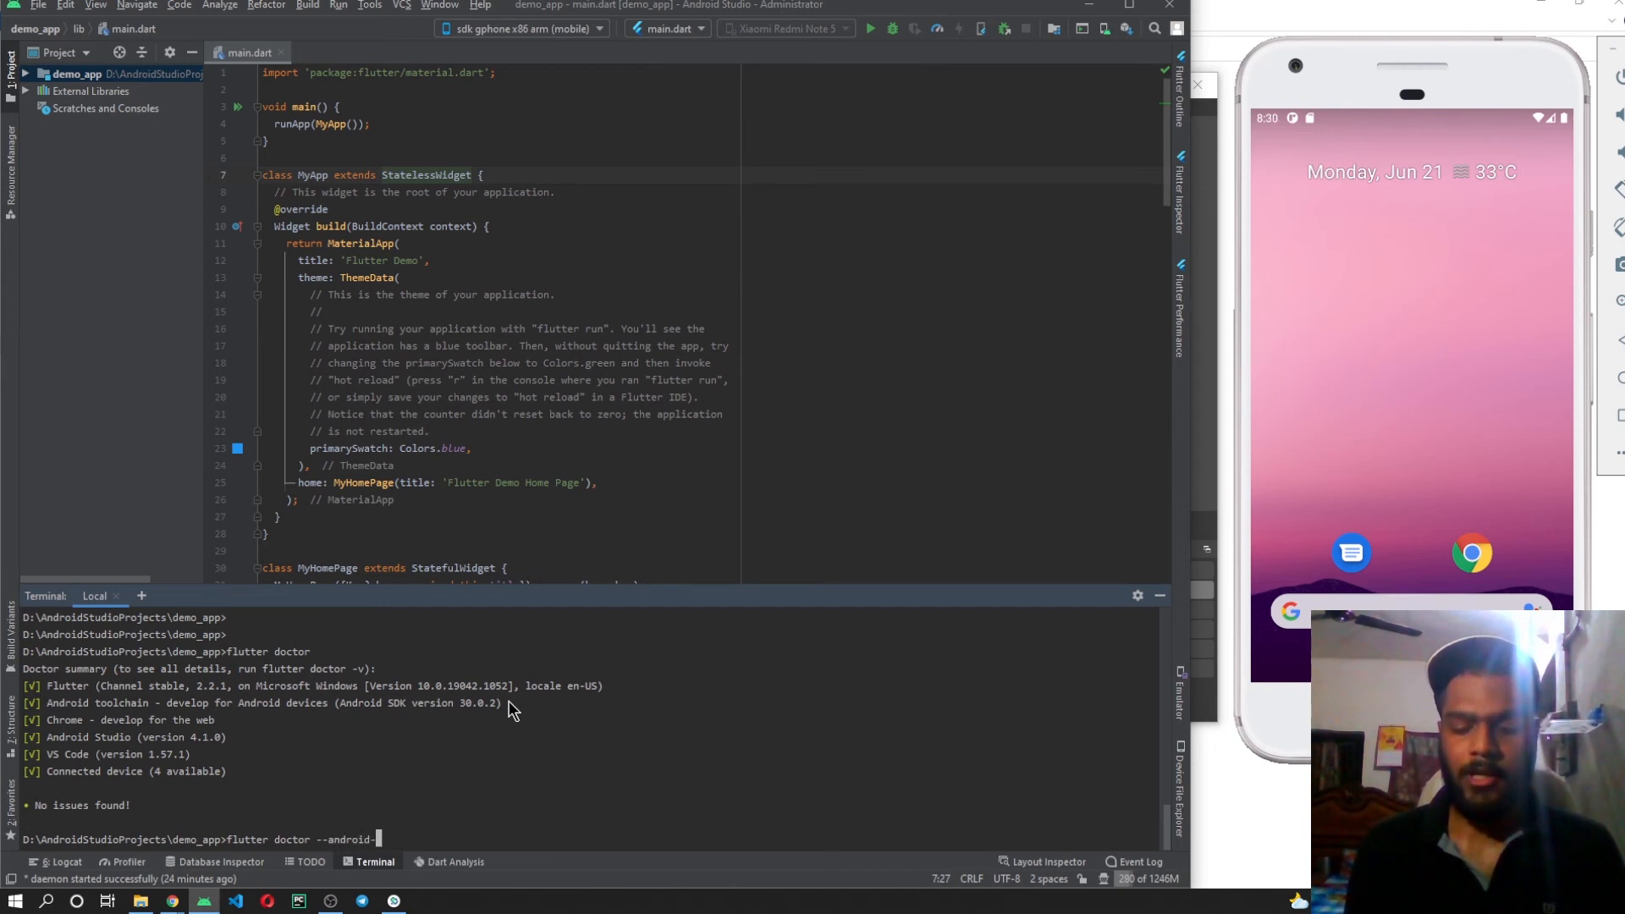
pyautogui.write('licences')
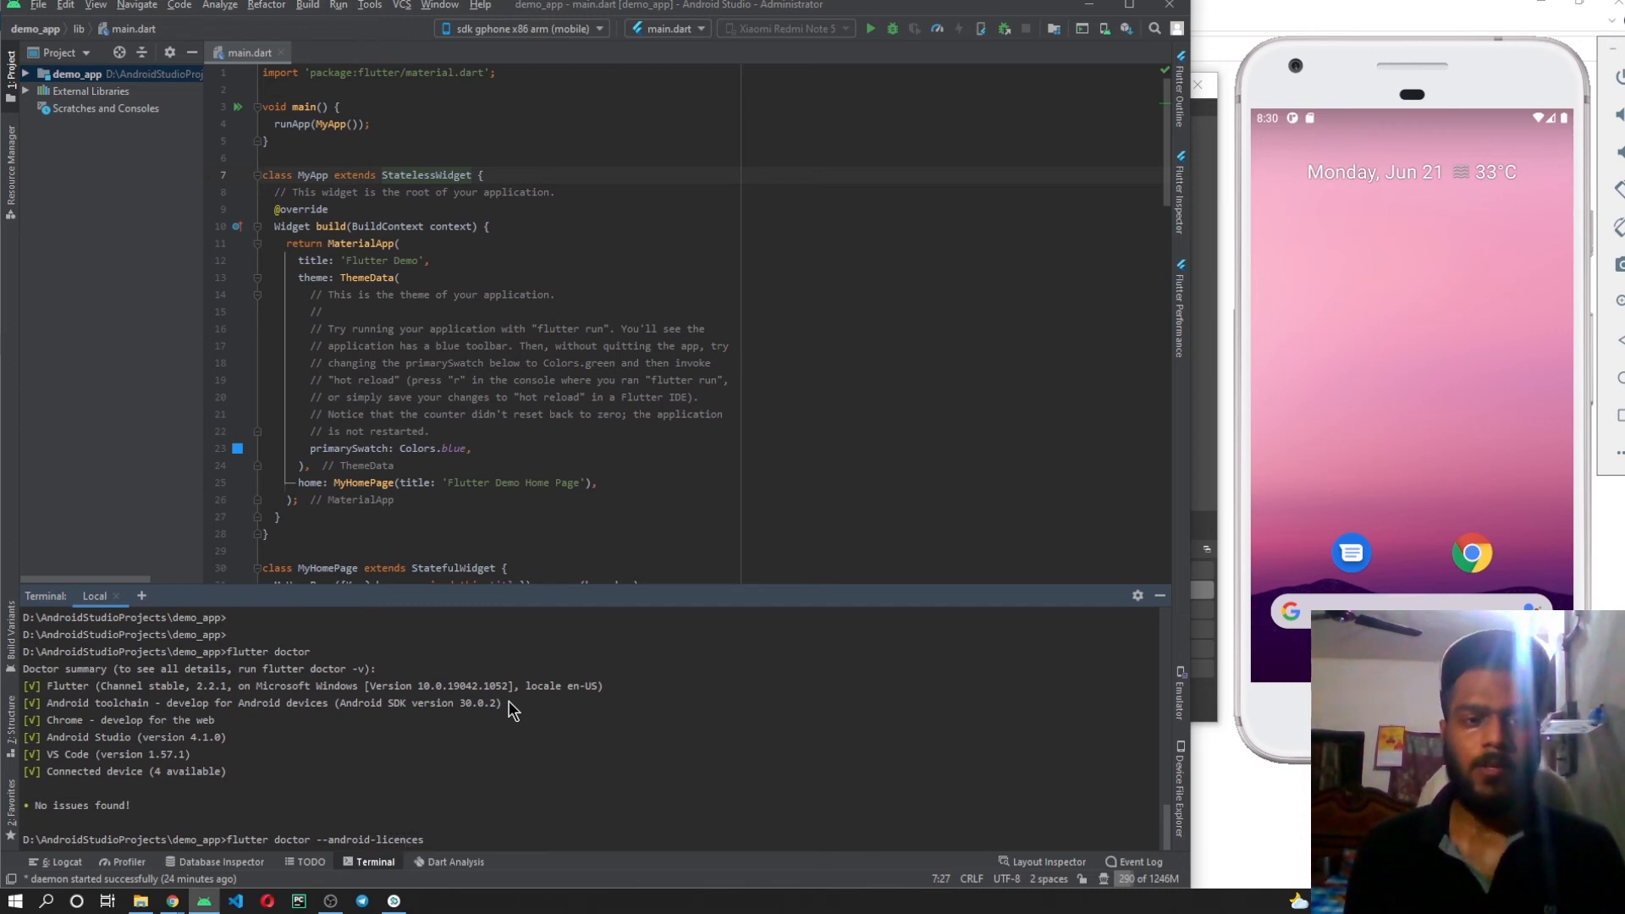
pyautogui.press('Return')
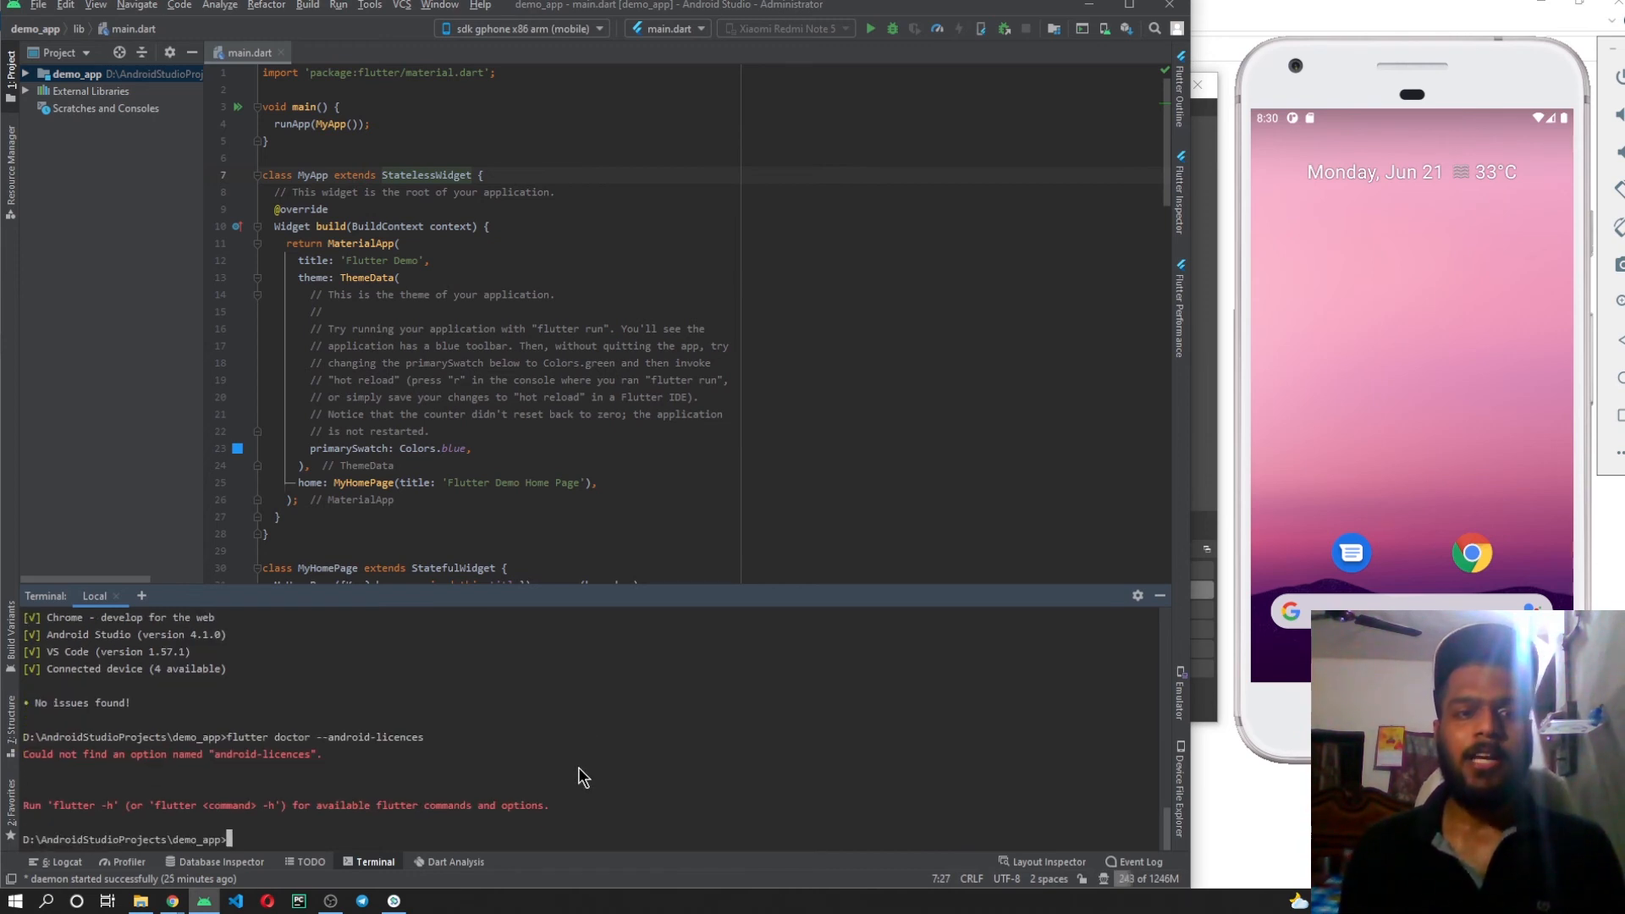
# Recall the licence command, correct the option's spelling and run "flutter doctor --android-licenses".
pyautogui.press('Up')
pyautogui.press('Left')
pyautogui.press('Left')
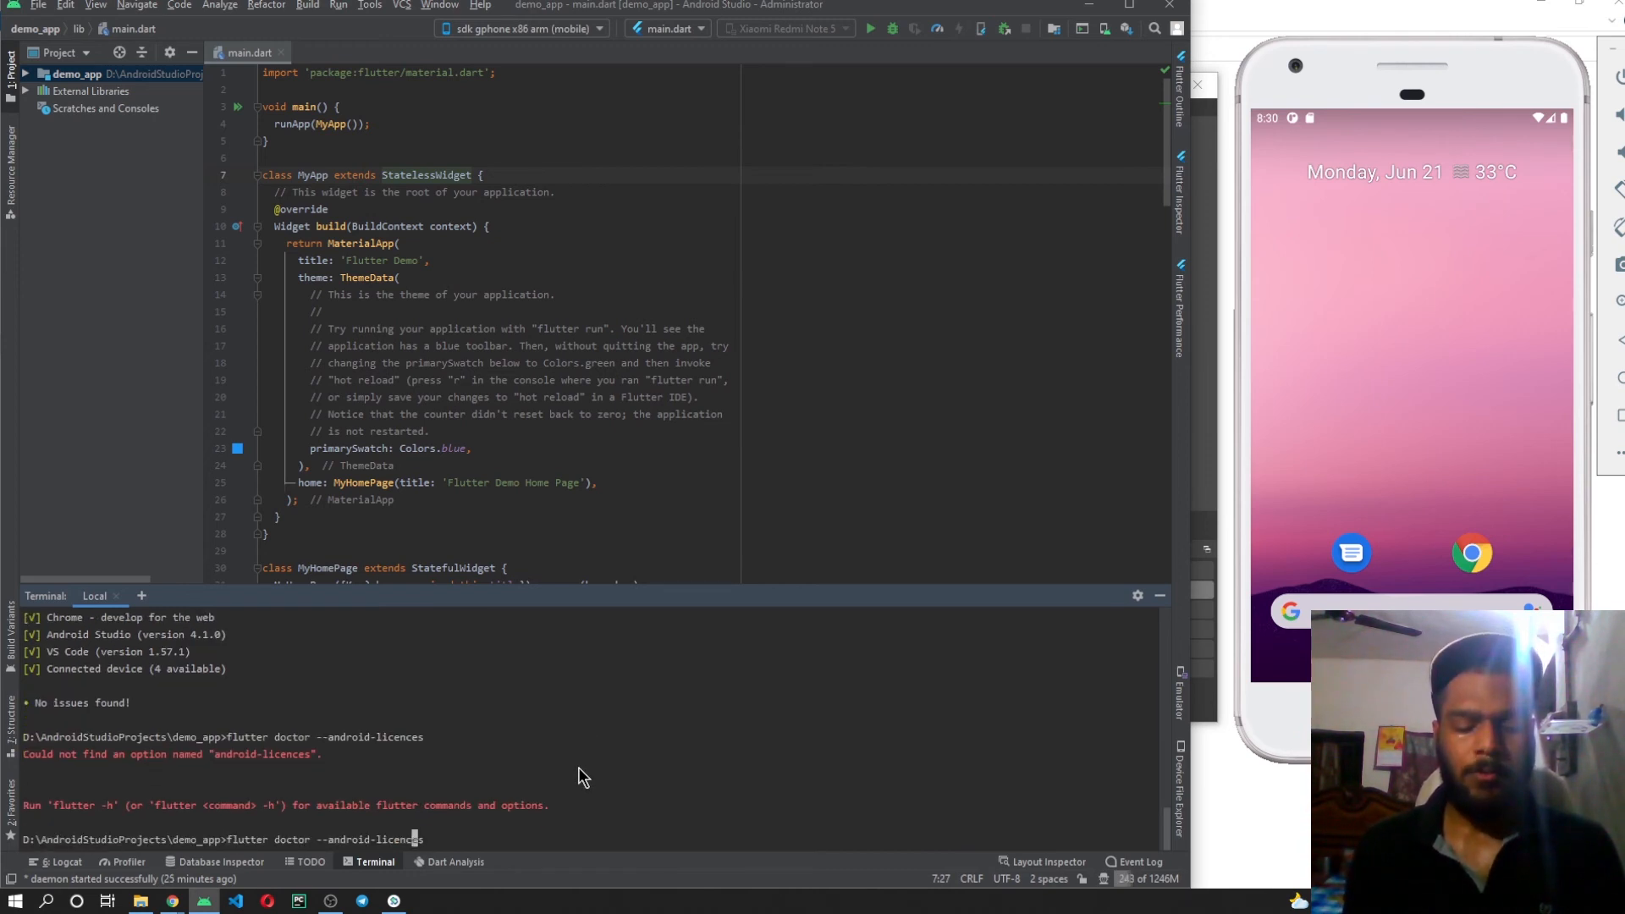
pyautogui.press('BackSpace')
pyautogui.write('s')
pyautogui.press('Return')
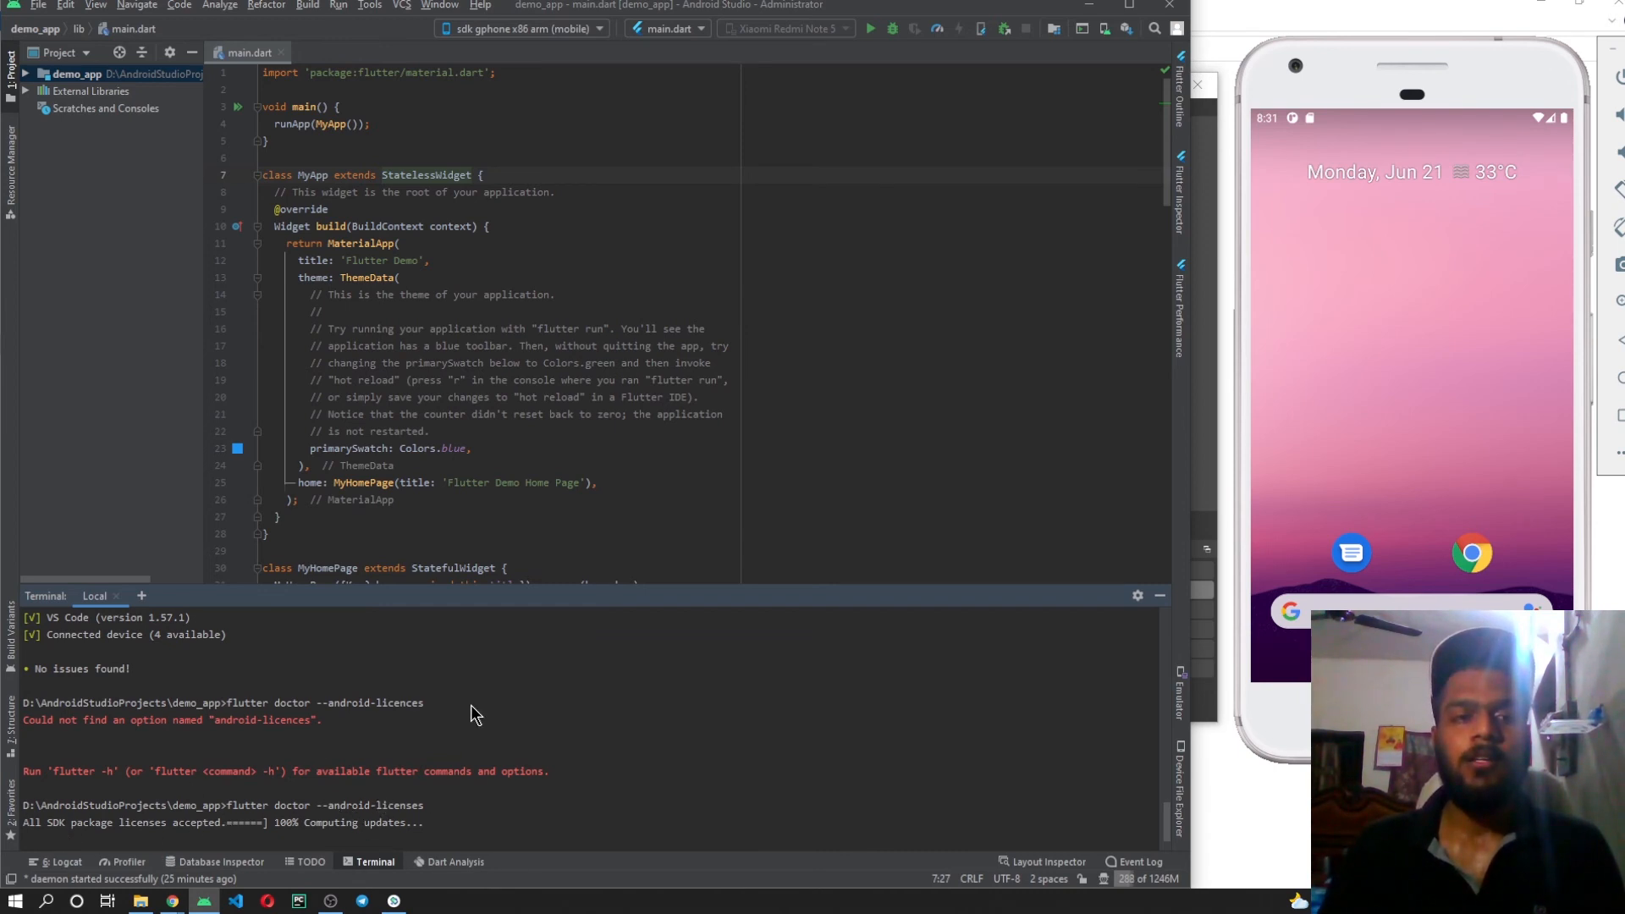
pyautogui.scroll(1, 473, 708)
pyautogui.scroll(2, 470, 704)
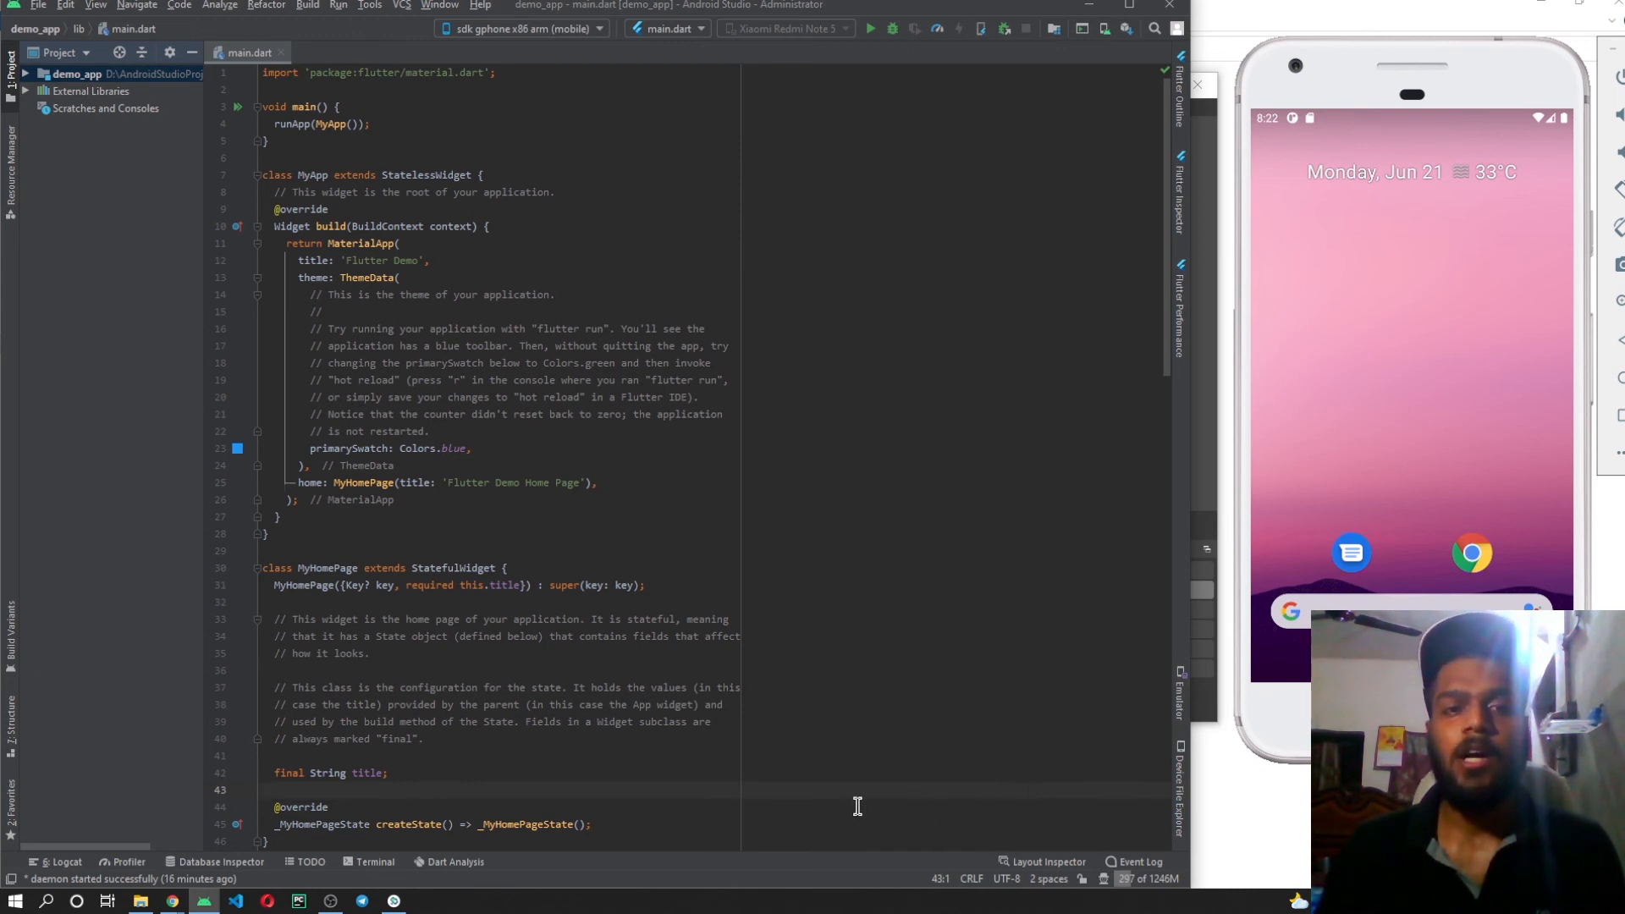
# Open the terminal in the demo_app project and check the Flutter installation with "flutter doctor".
pyautogui.click(370, 862)
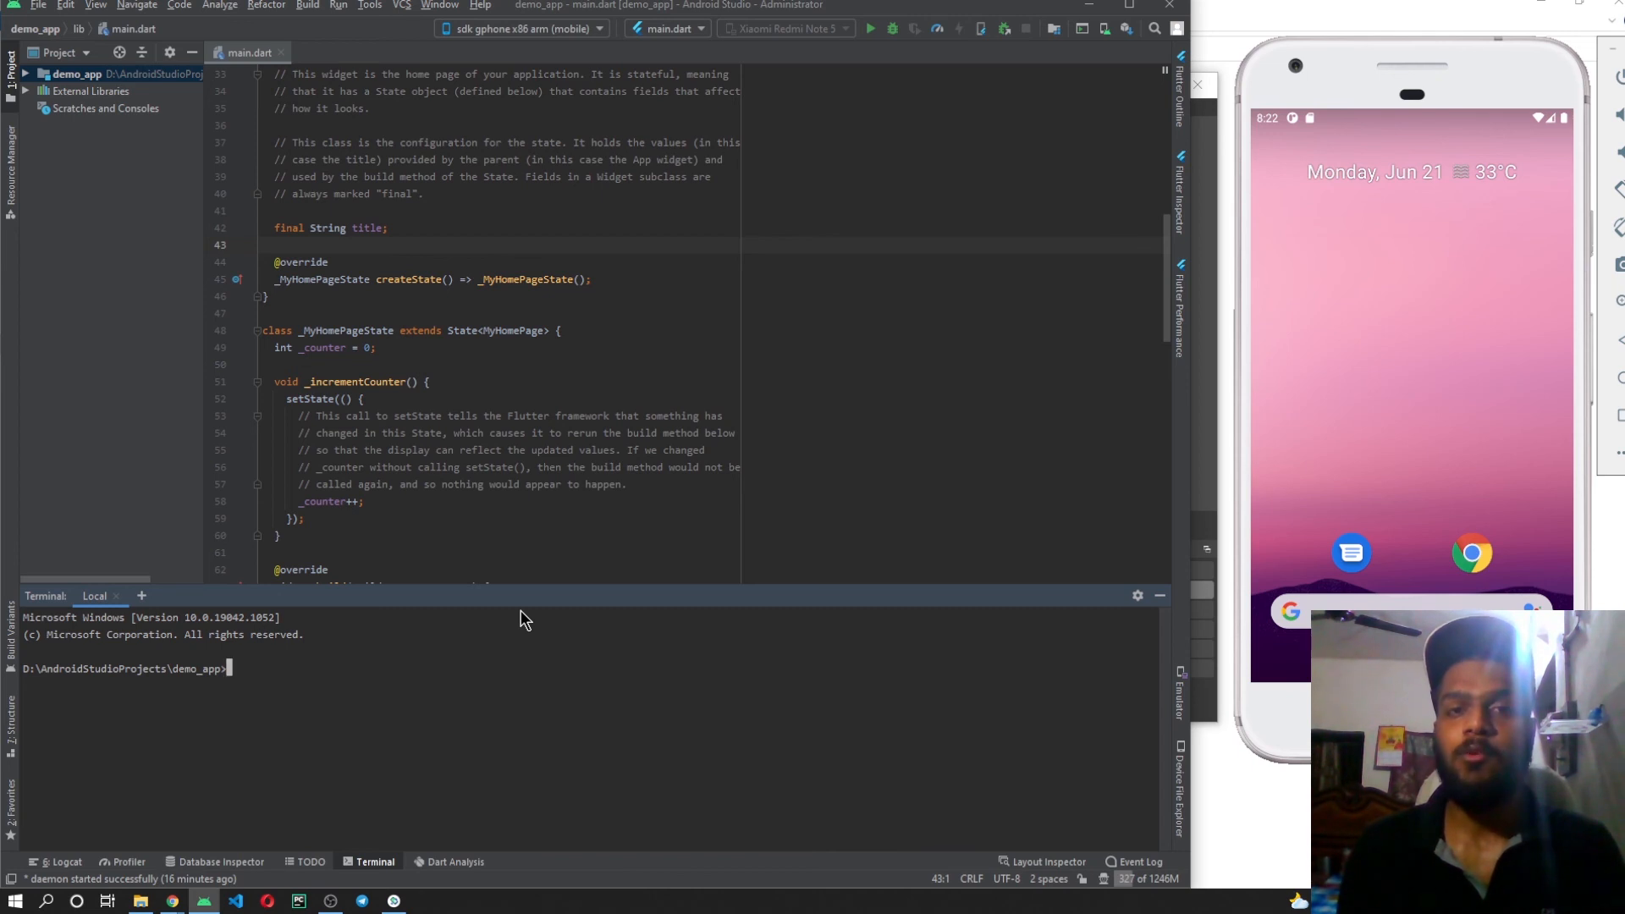
pyautogui.write('fl')
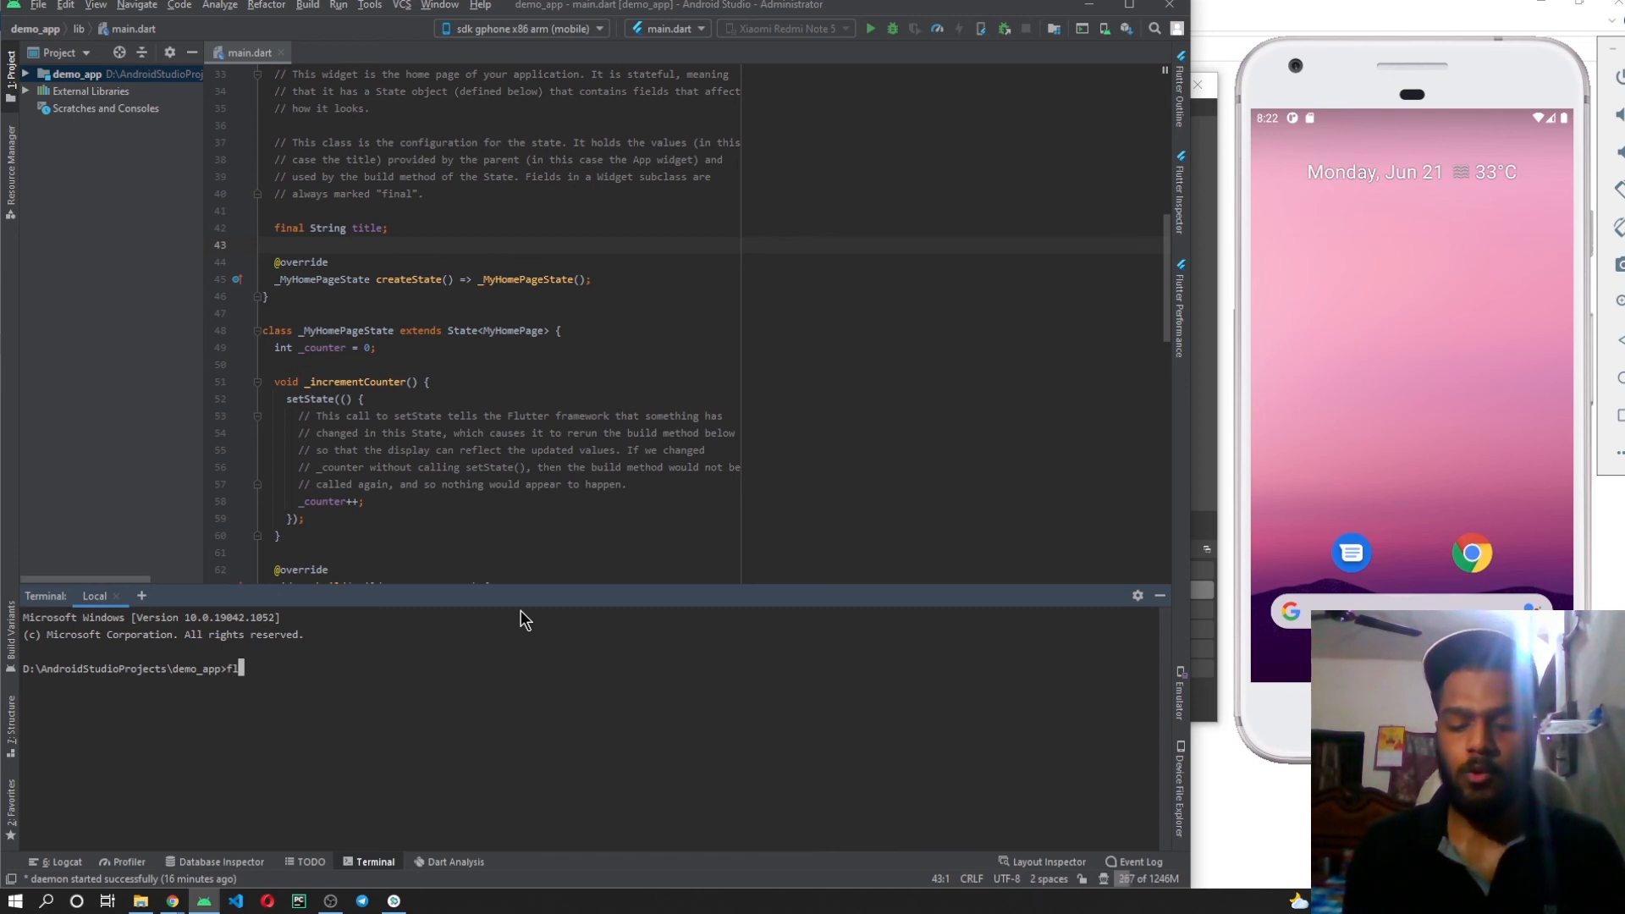
pyautogui.write('utter doctor')
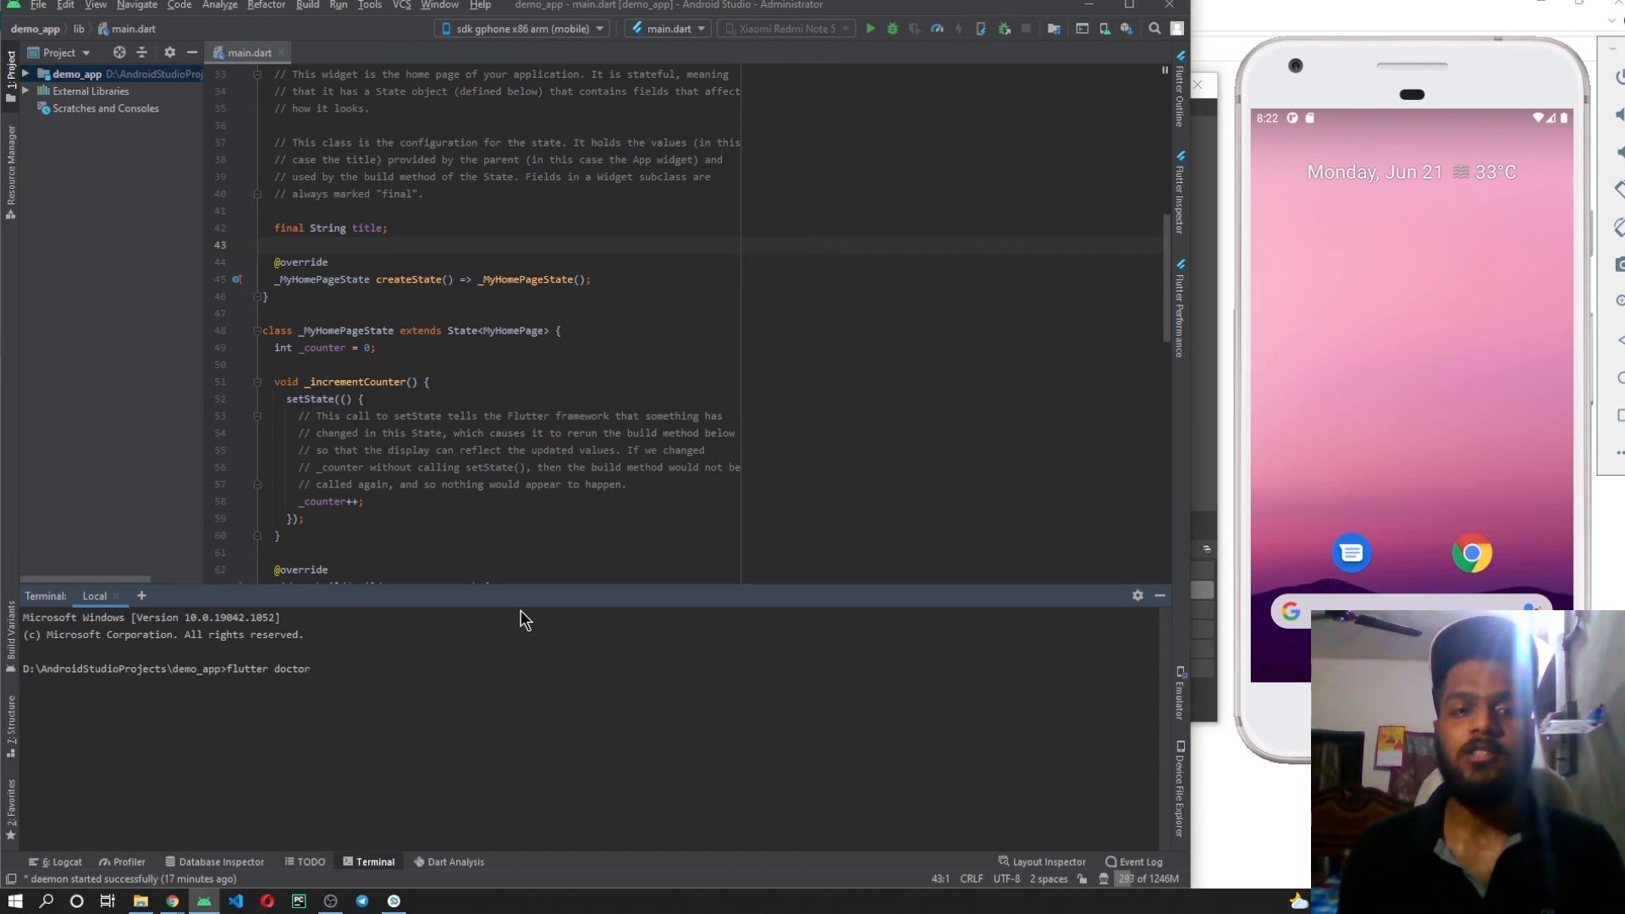
pyautogui.press('Return')
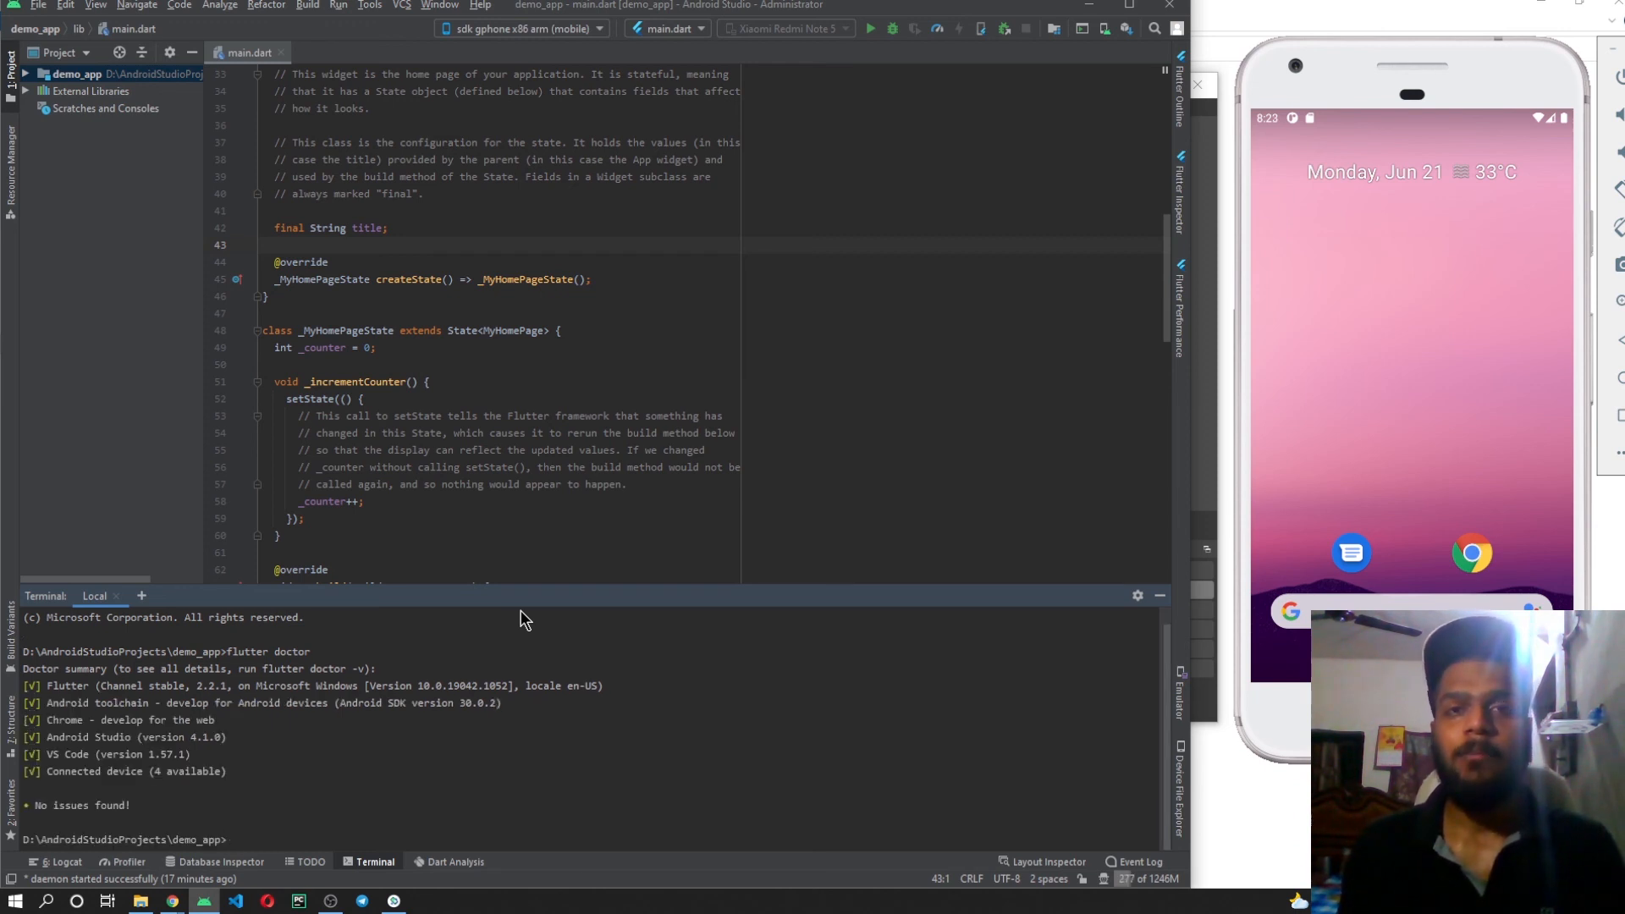
pyautogui.press('Up')
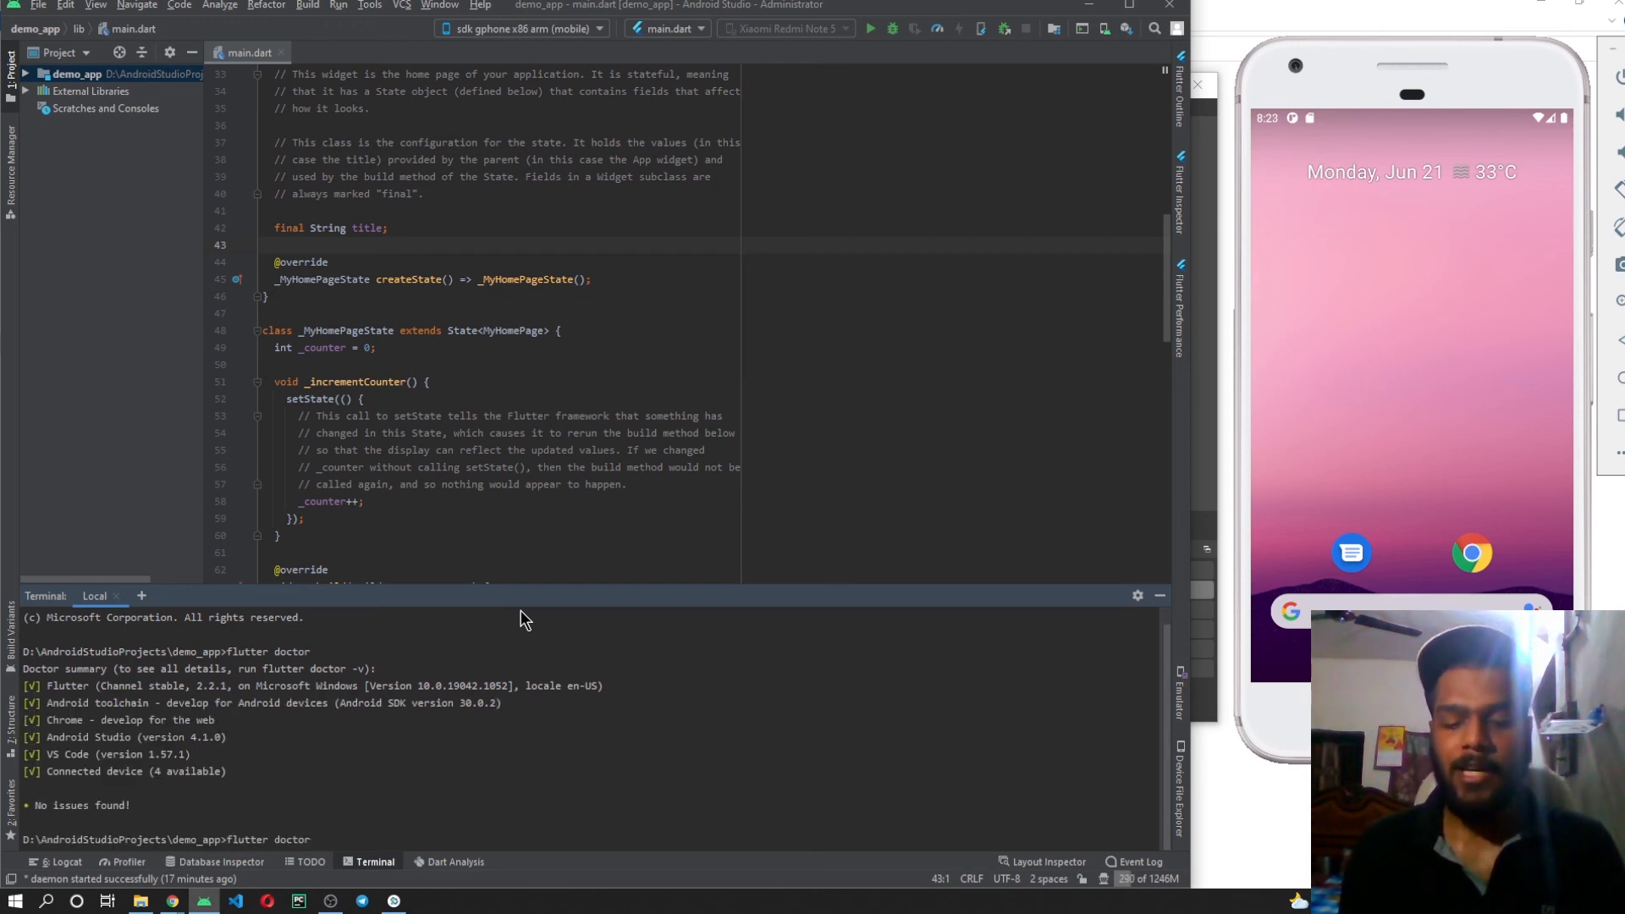
pyautogui.write('-')
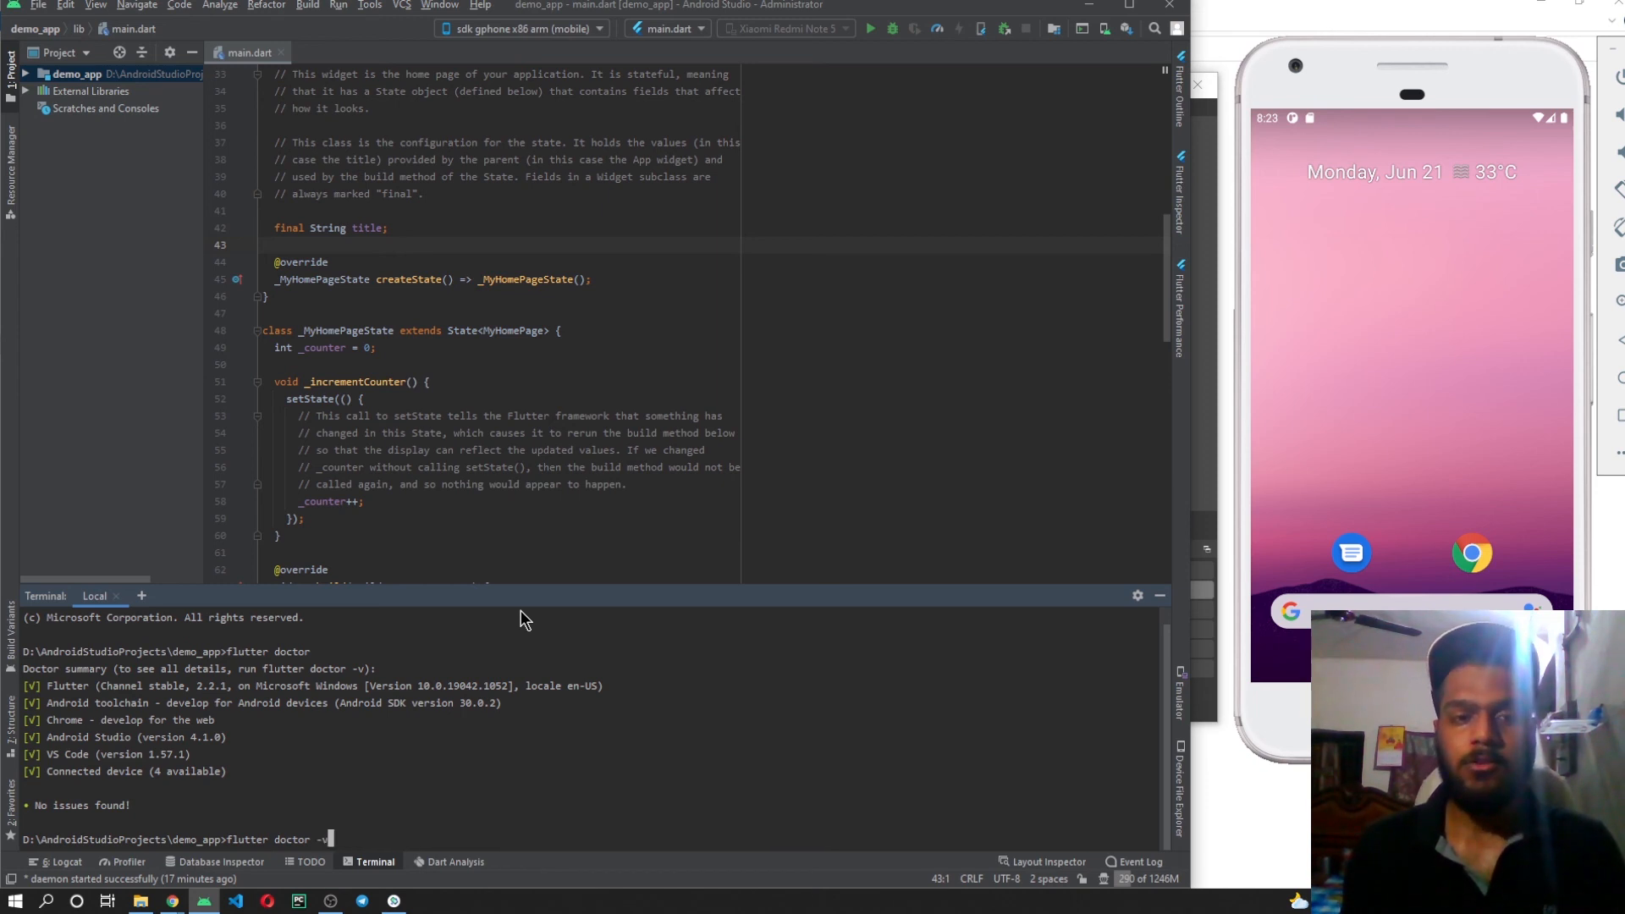
pyautogui.write('v')
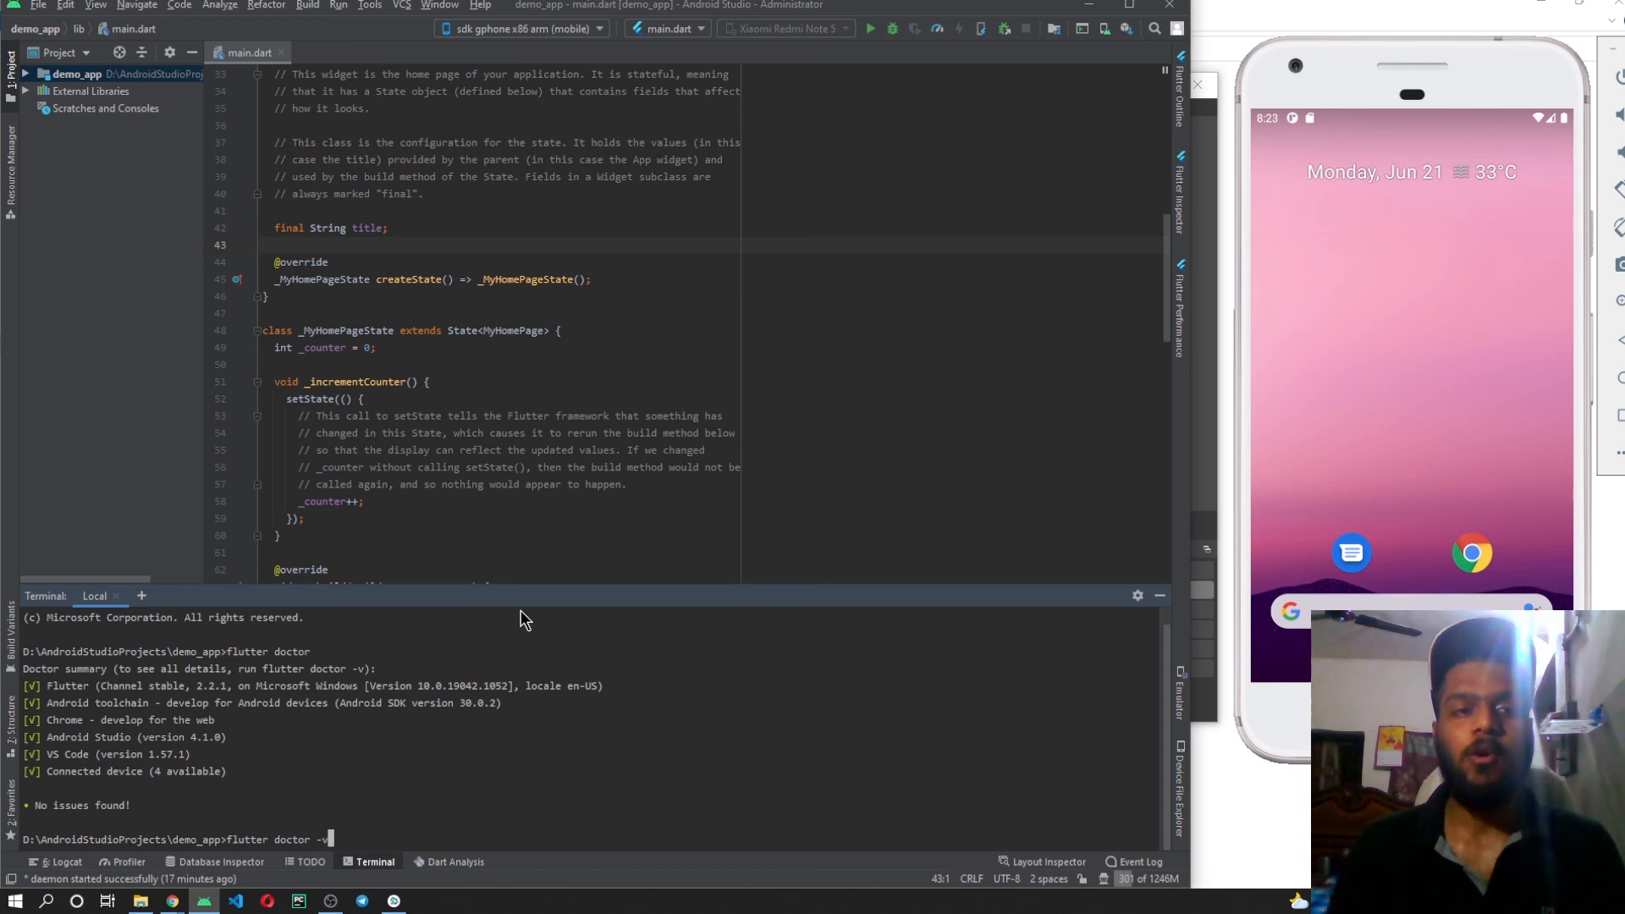
pyautogui.moveTo(248, 770); pyautogui.dragTo(23, 690)
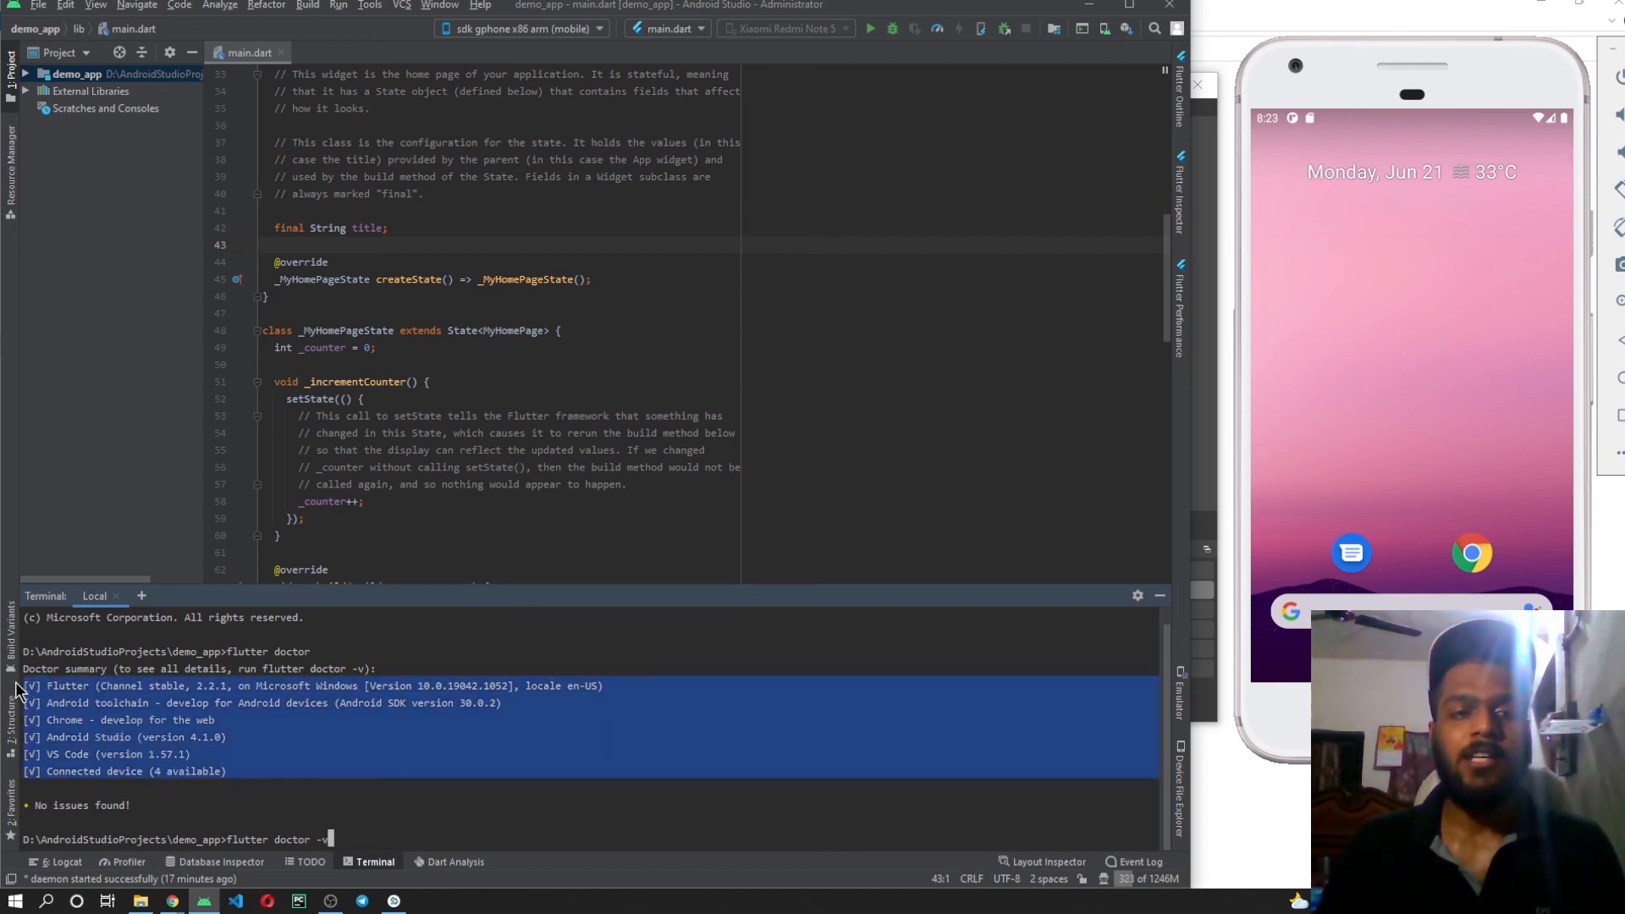
pyautogui.click(453, 837)
pyautogui.press('BackSpace')
pyautogui.press('BackSpace')
pyautogui.press('BackSpace')
pyautogui.press('BackSpace')
pyautogui.press('BackSpace')
pyautogui.press('BackSpace')
pyautogui.press('BackSpace')
pyautogui.press('BackSpace')
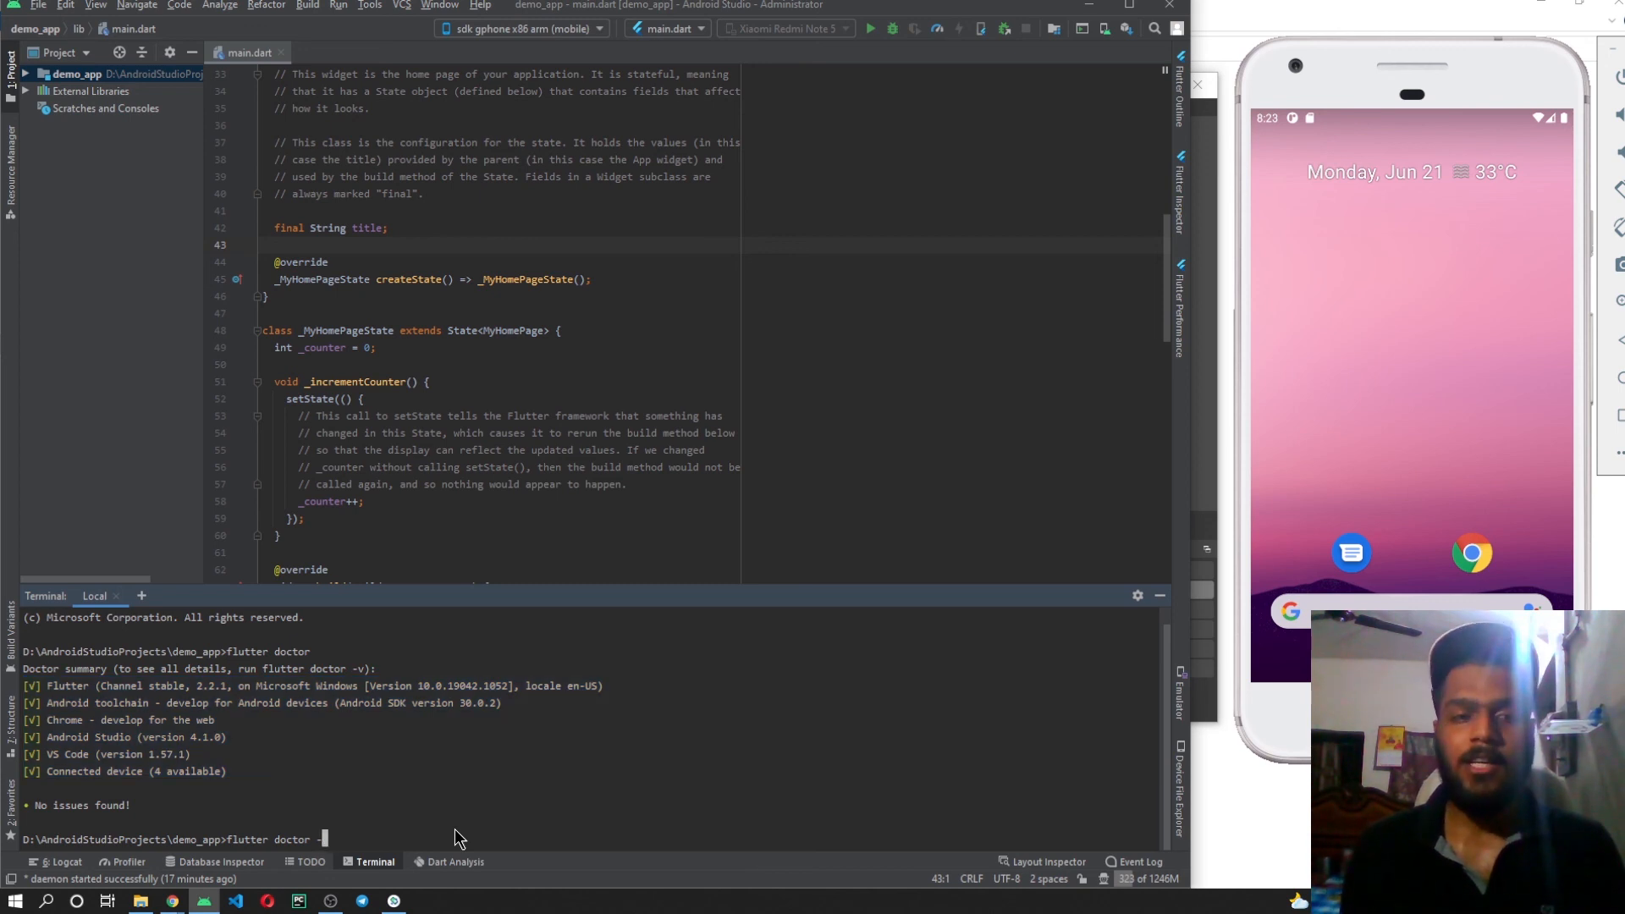
pyautogui.press('BackSpace')
pyautogui.write('create')
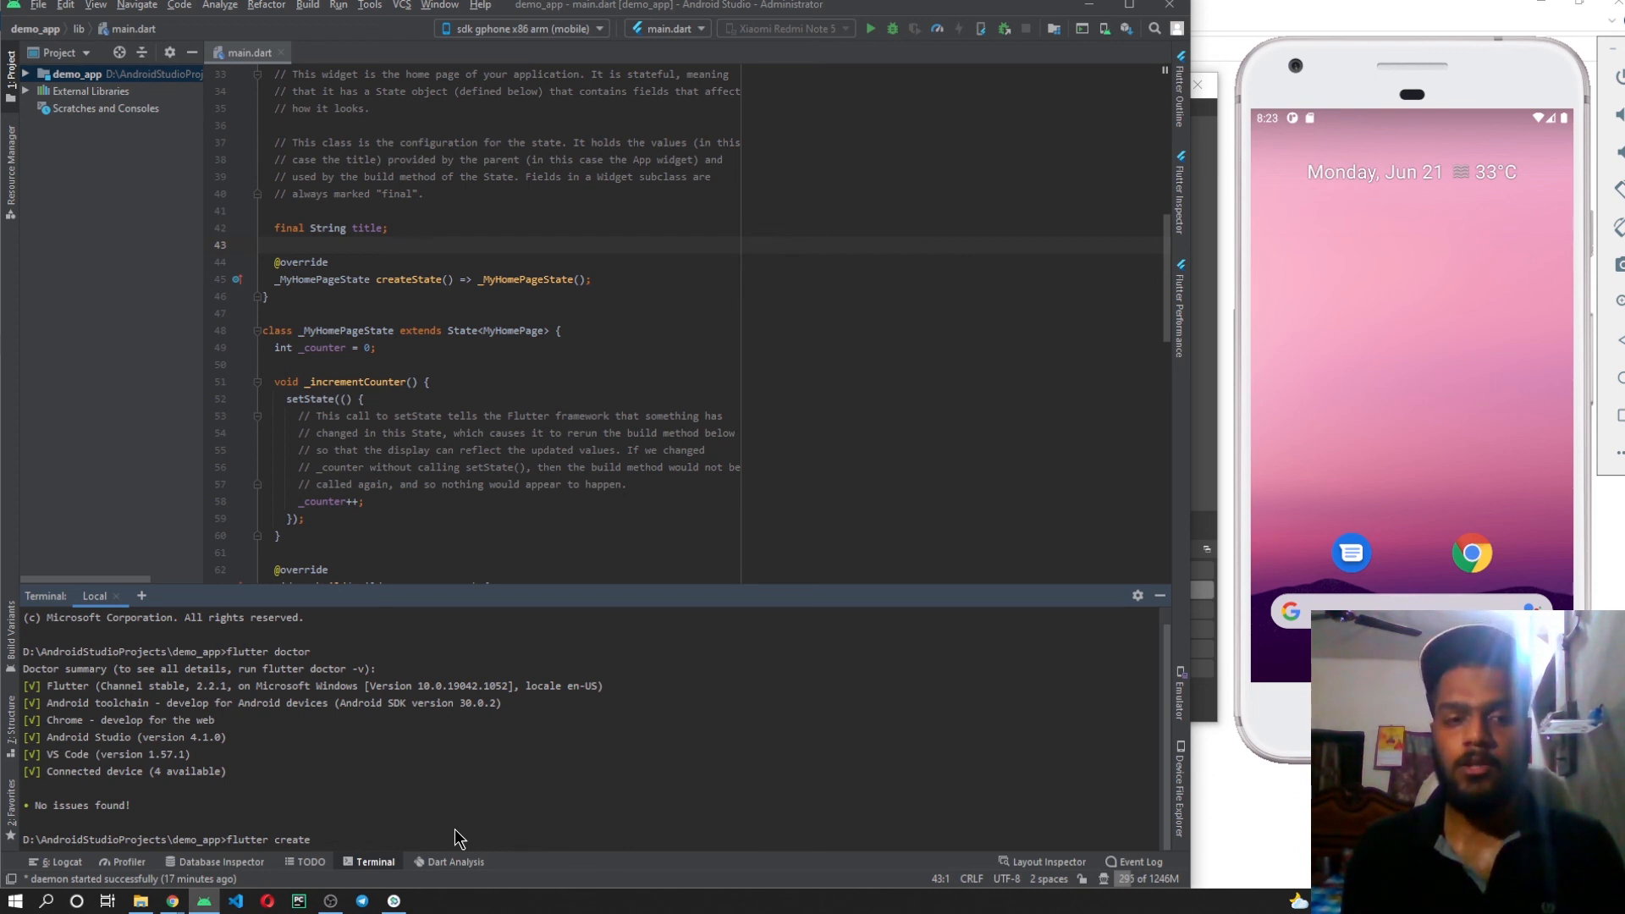
pyautogui.write('hars')
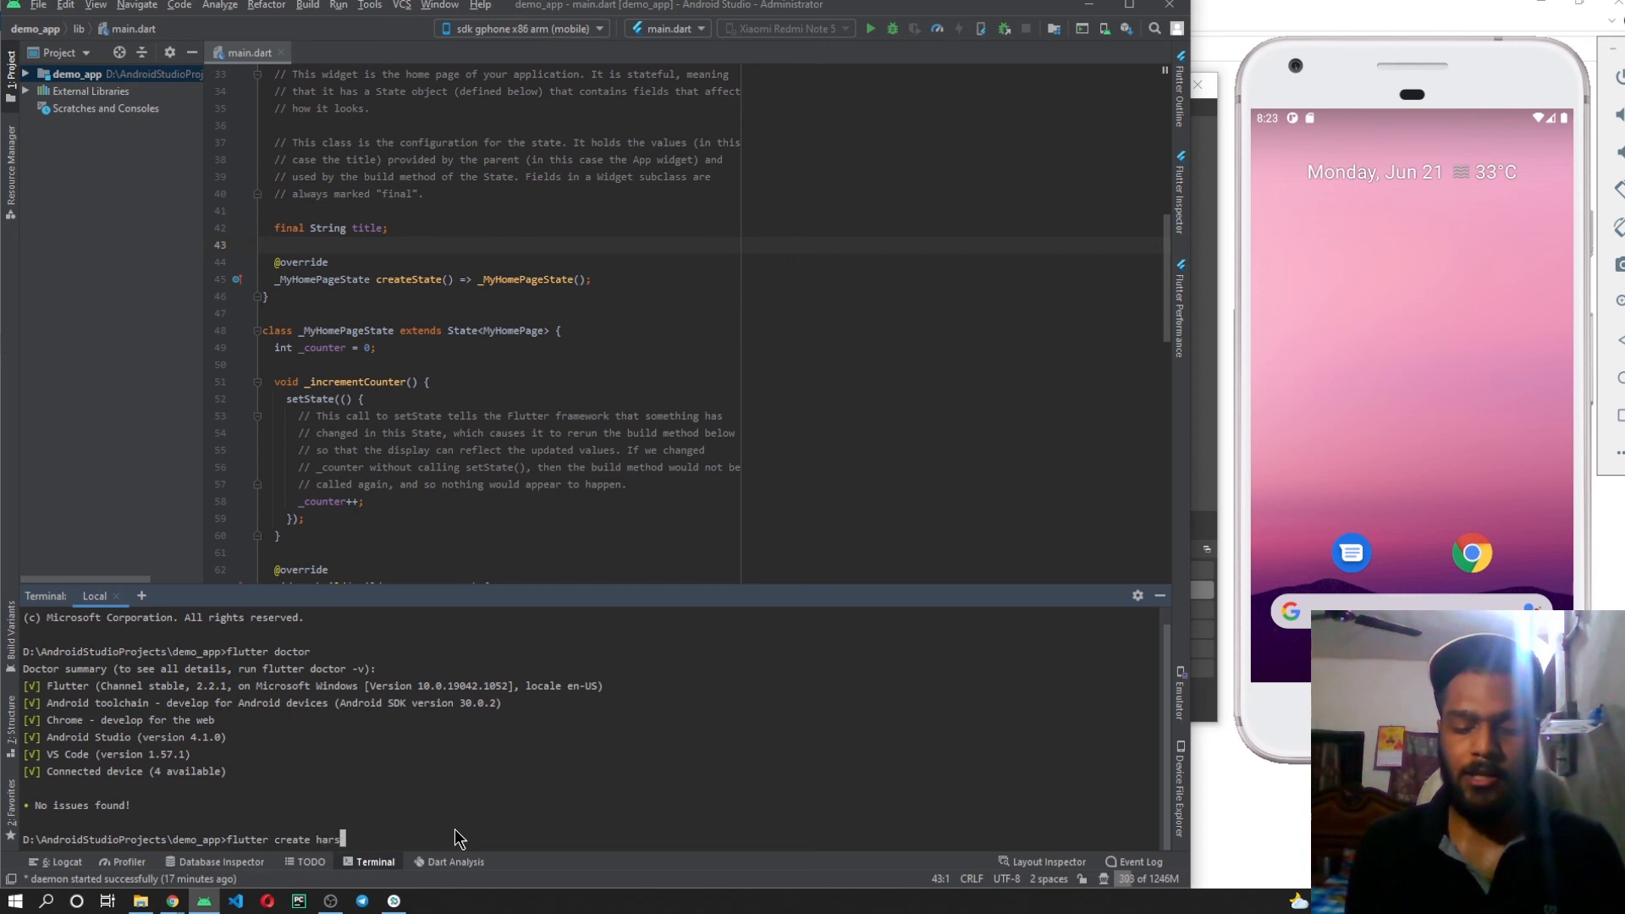
pyautogui.write('h_app')
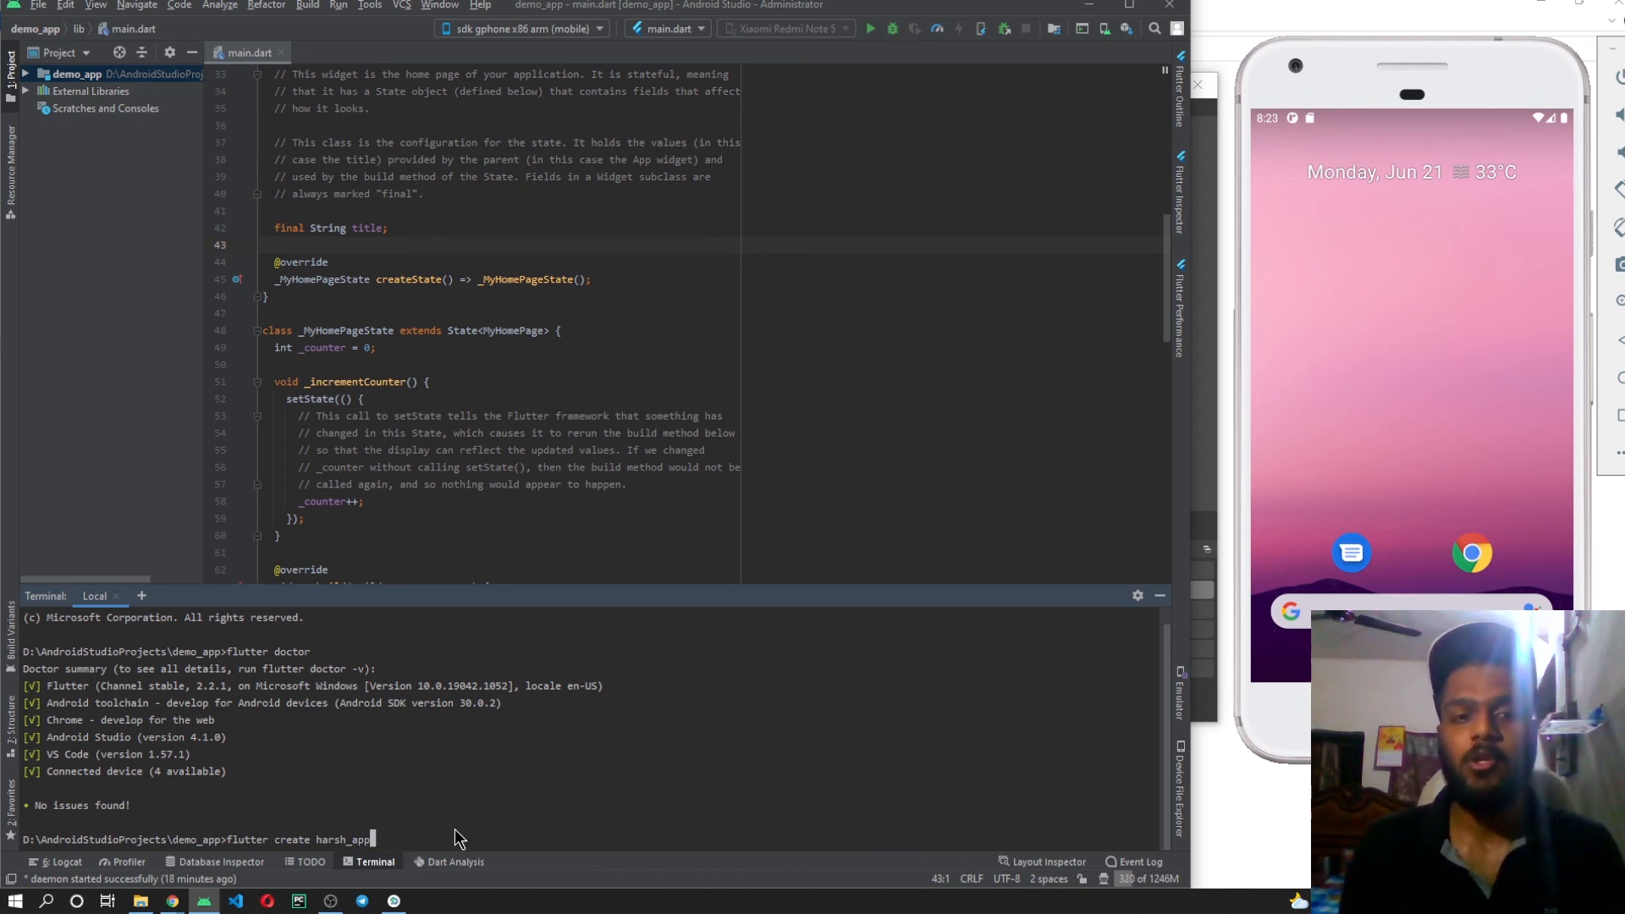
pyautogui.press('BackSpace')
pyautogui.press('BackSpace')
pyautogui.press('BackSpace')
pyautogui.press('BackSpace')
pyautogui.press('BackSpace')
pyautogui.press('BackSpace')
pyautogui.press('BackSpace')
pyautogui.press('BackSpace')
pyautogui.press('BackSpace')
pyautogui.press('BackSpace')
pyautogui.press('BackSpace')
pyautogui.press('BackSpace')
pyautogui.press('BackSpace')
pyautogui.press('BackSpace')
pyautogui.press('BackSpace')
pyautogui.press('BackSpace')
pyautogui.press('BackSpace')
pyautogui.press('BackSpace')
pyautogui.press('BackSpace')
pyautogui.press('BackSpace')
pyautogui.press('BackSpace')
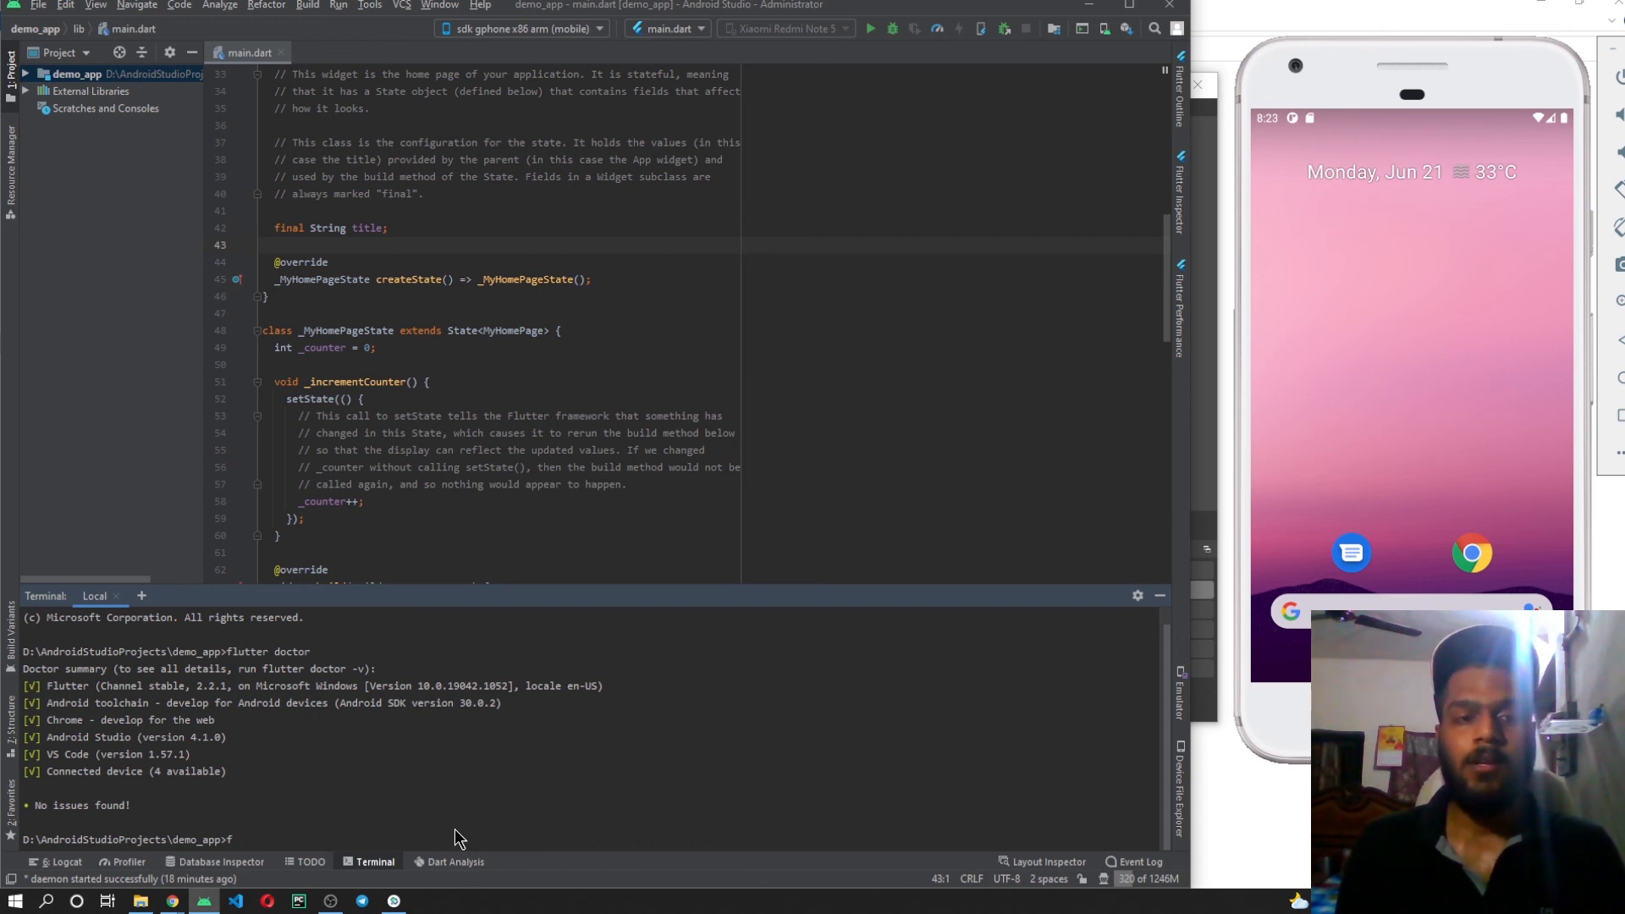
pyautogui.write('flutter ru')
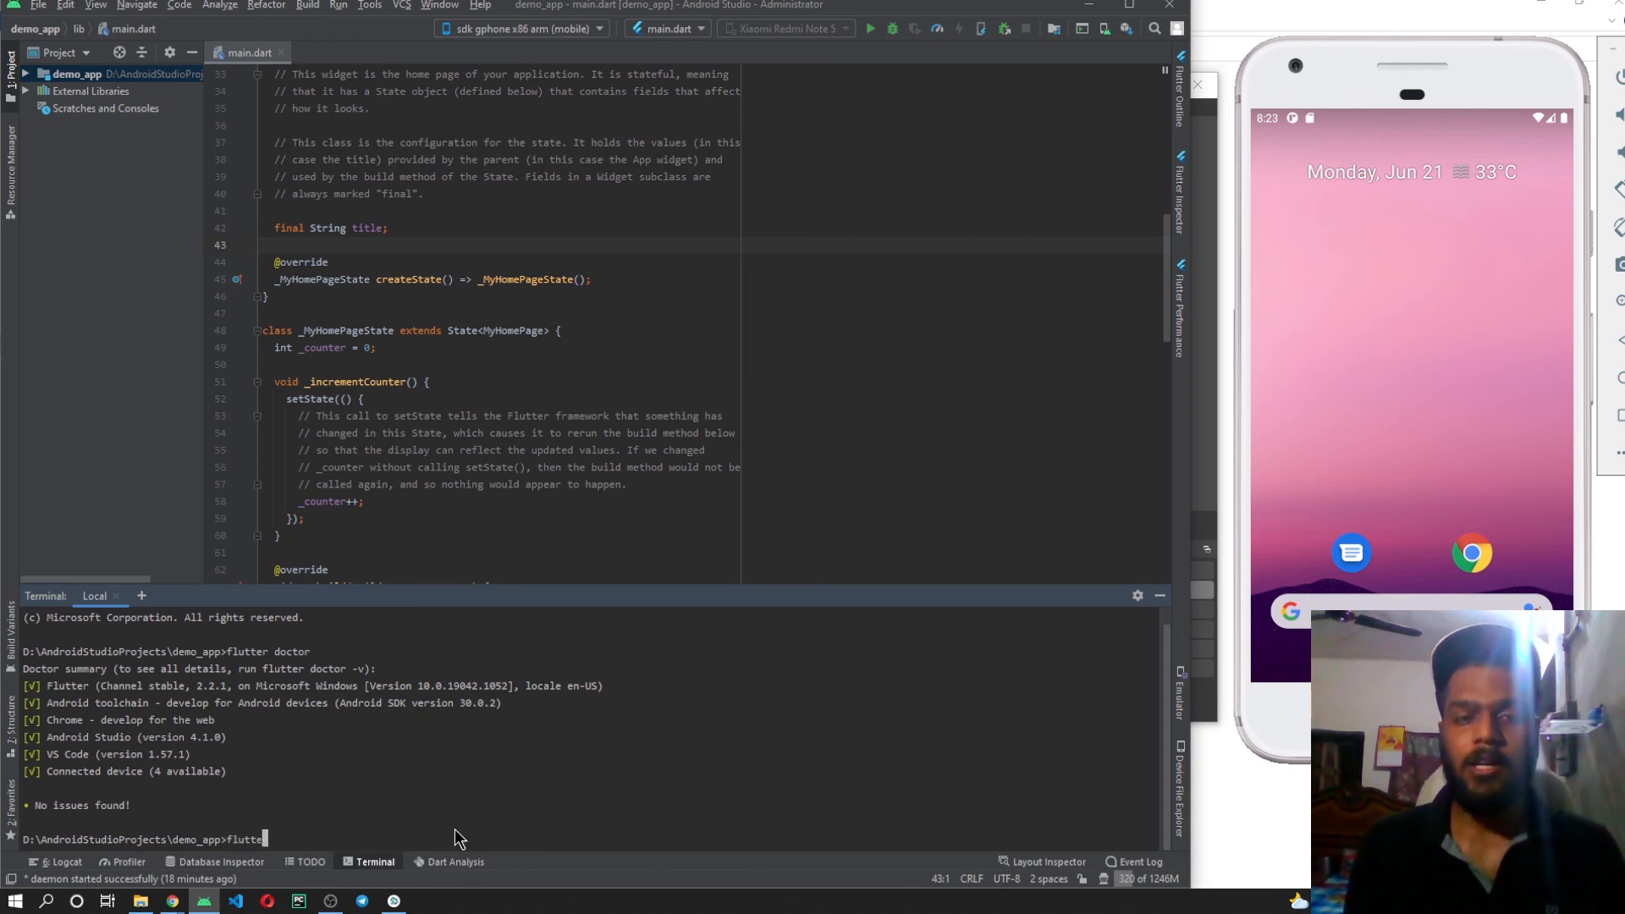
pyautogui.write('n')
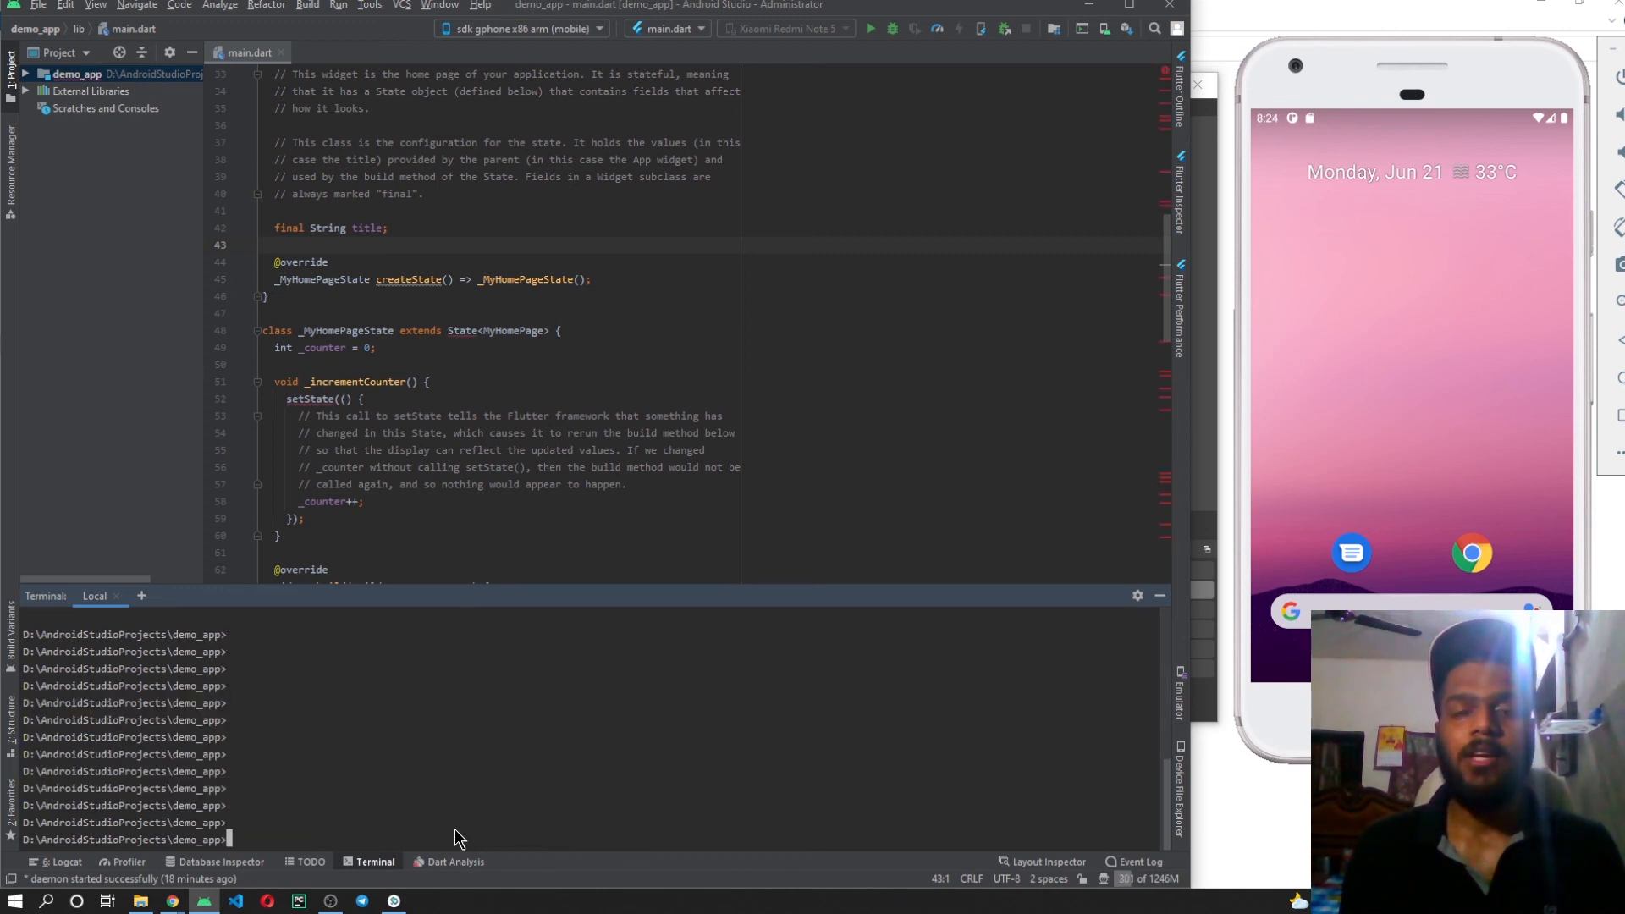
# Run "flutter clean" in the demo_app terminal and check the code in main.dart for errors.
pyautogui.write('flutter clean')
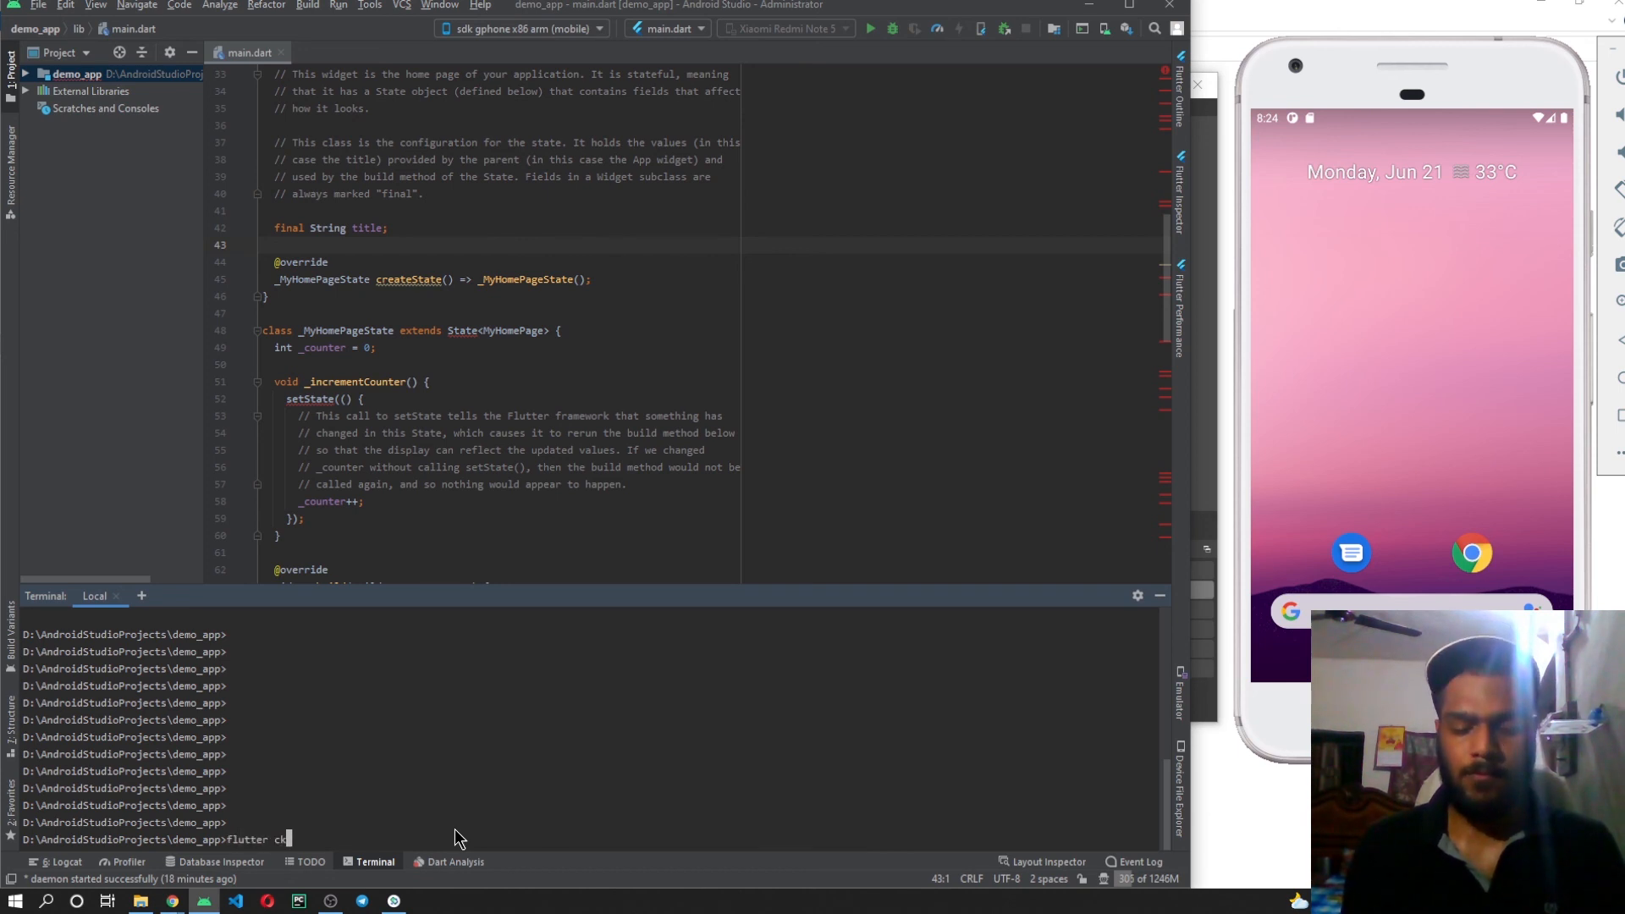
pyautogui.press('Return')
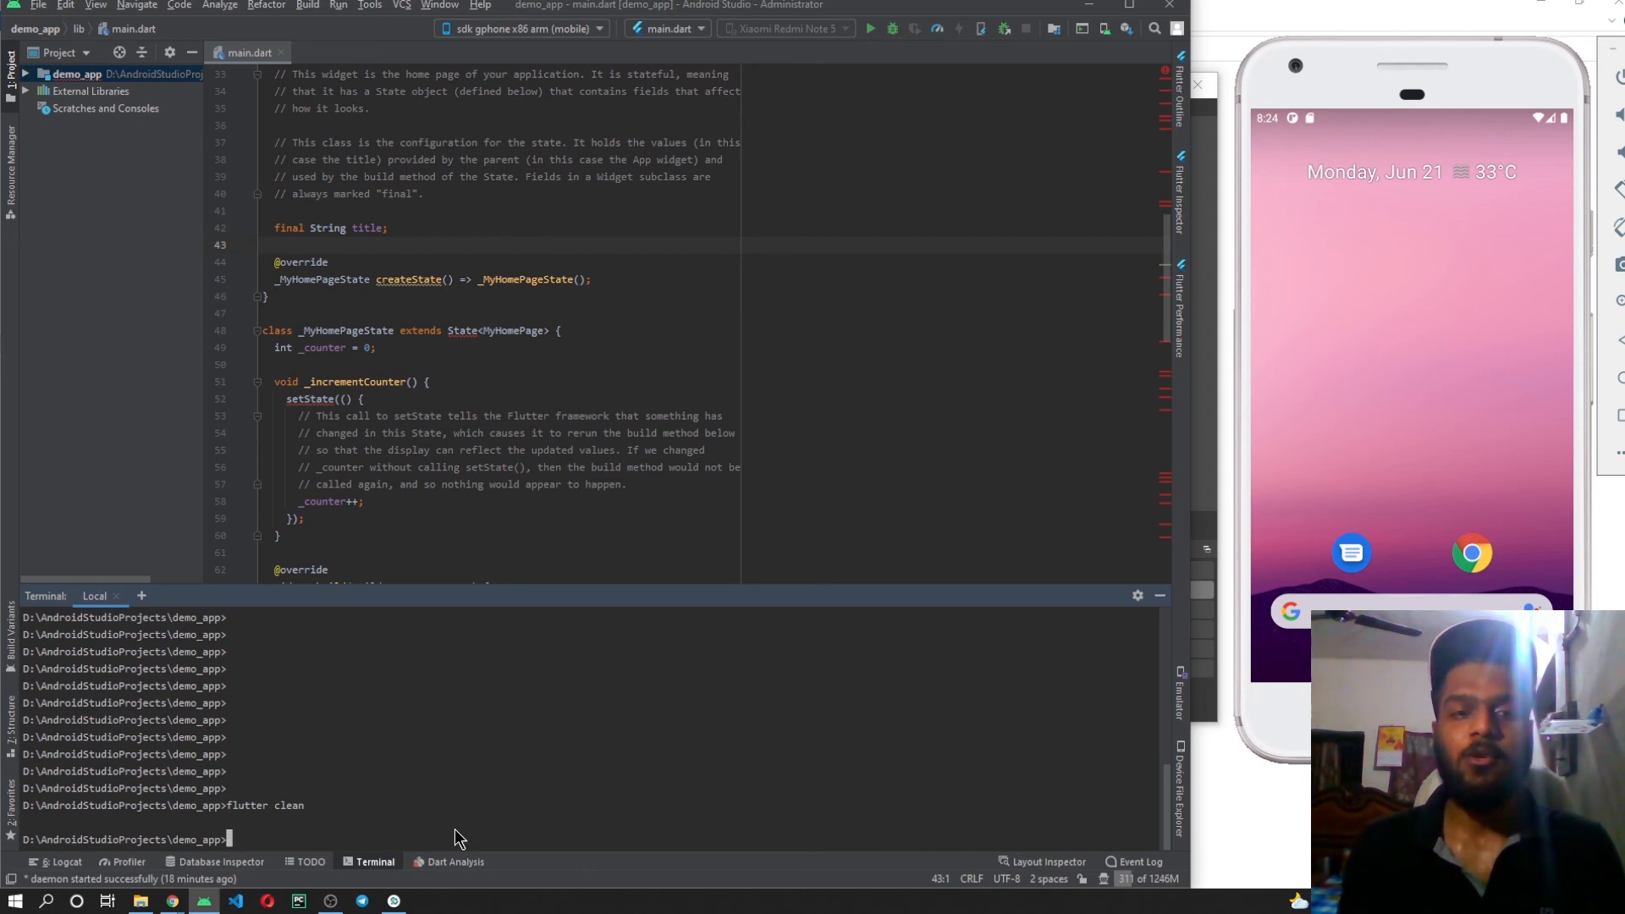
pyautogui.scroll(2, 427, 364)
pyautogui.scroll(-2, 503, 338)
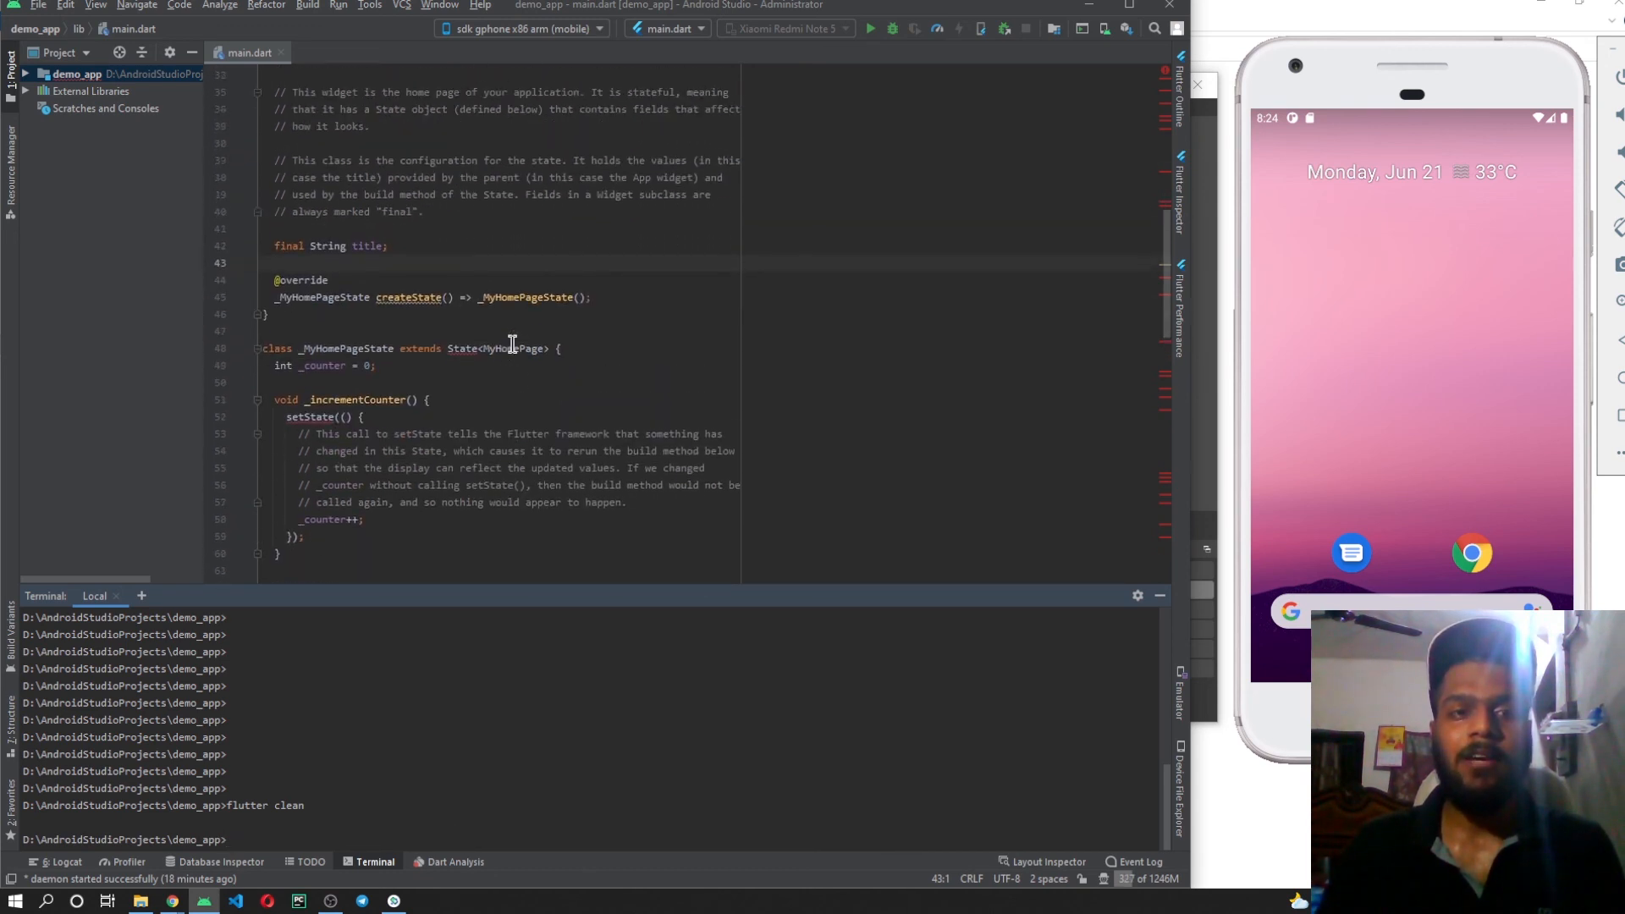
pyautogui.scroll(3, 512, 343)
pyautogui.scroll(-3, 439, 499)
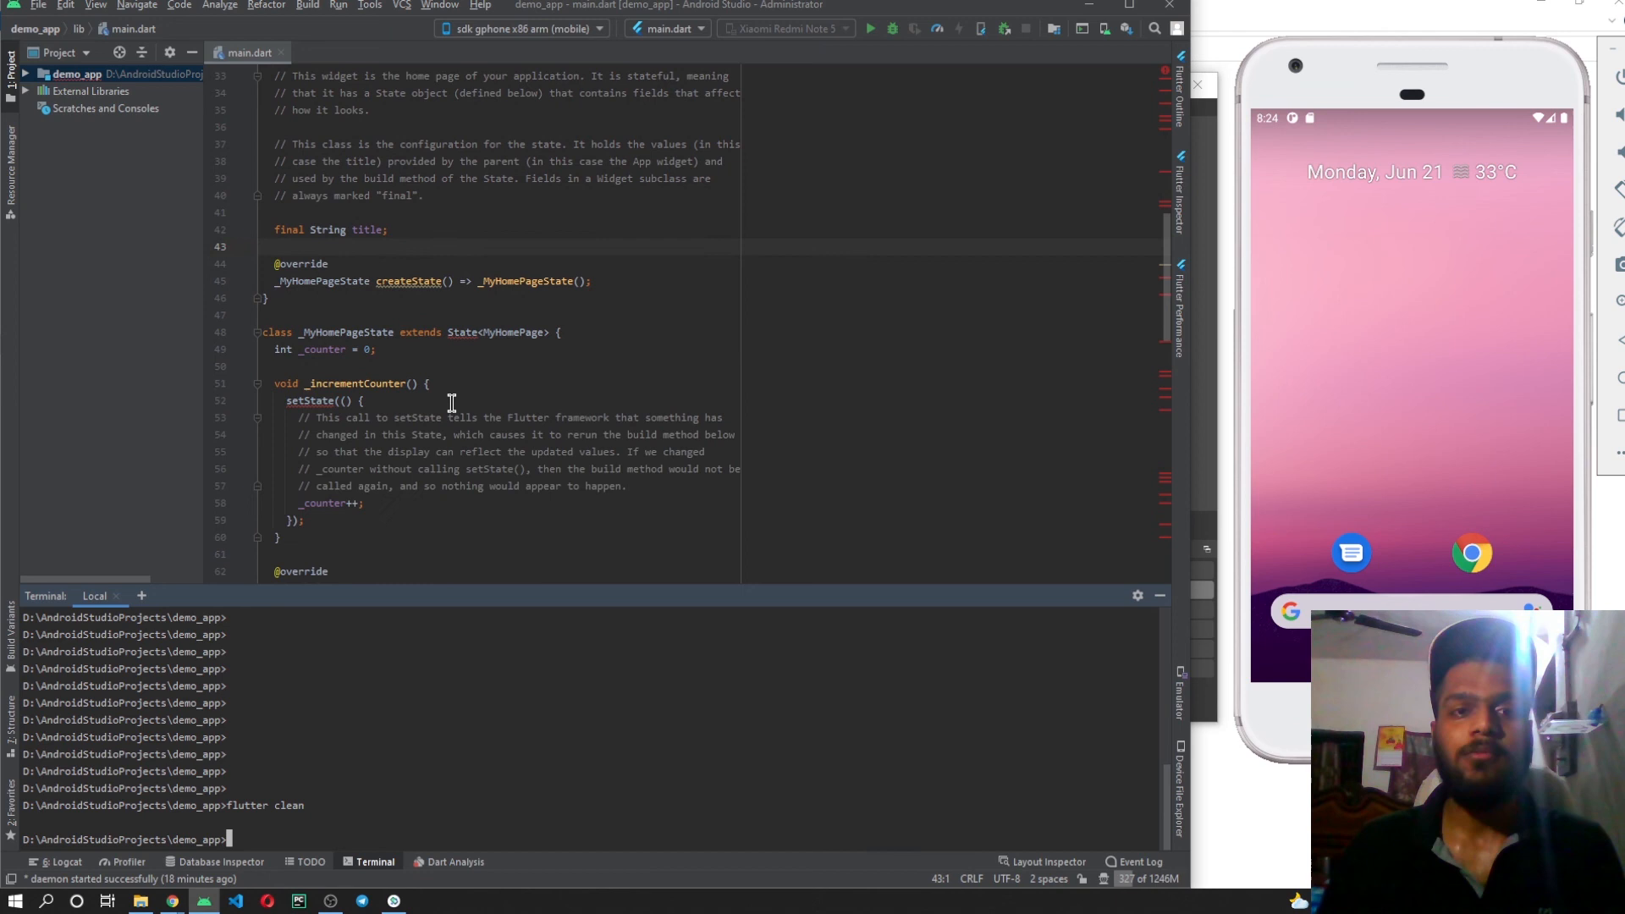
pyautogui.click(477, 331)
pyautogui.scroll(4, 720, 332)
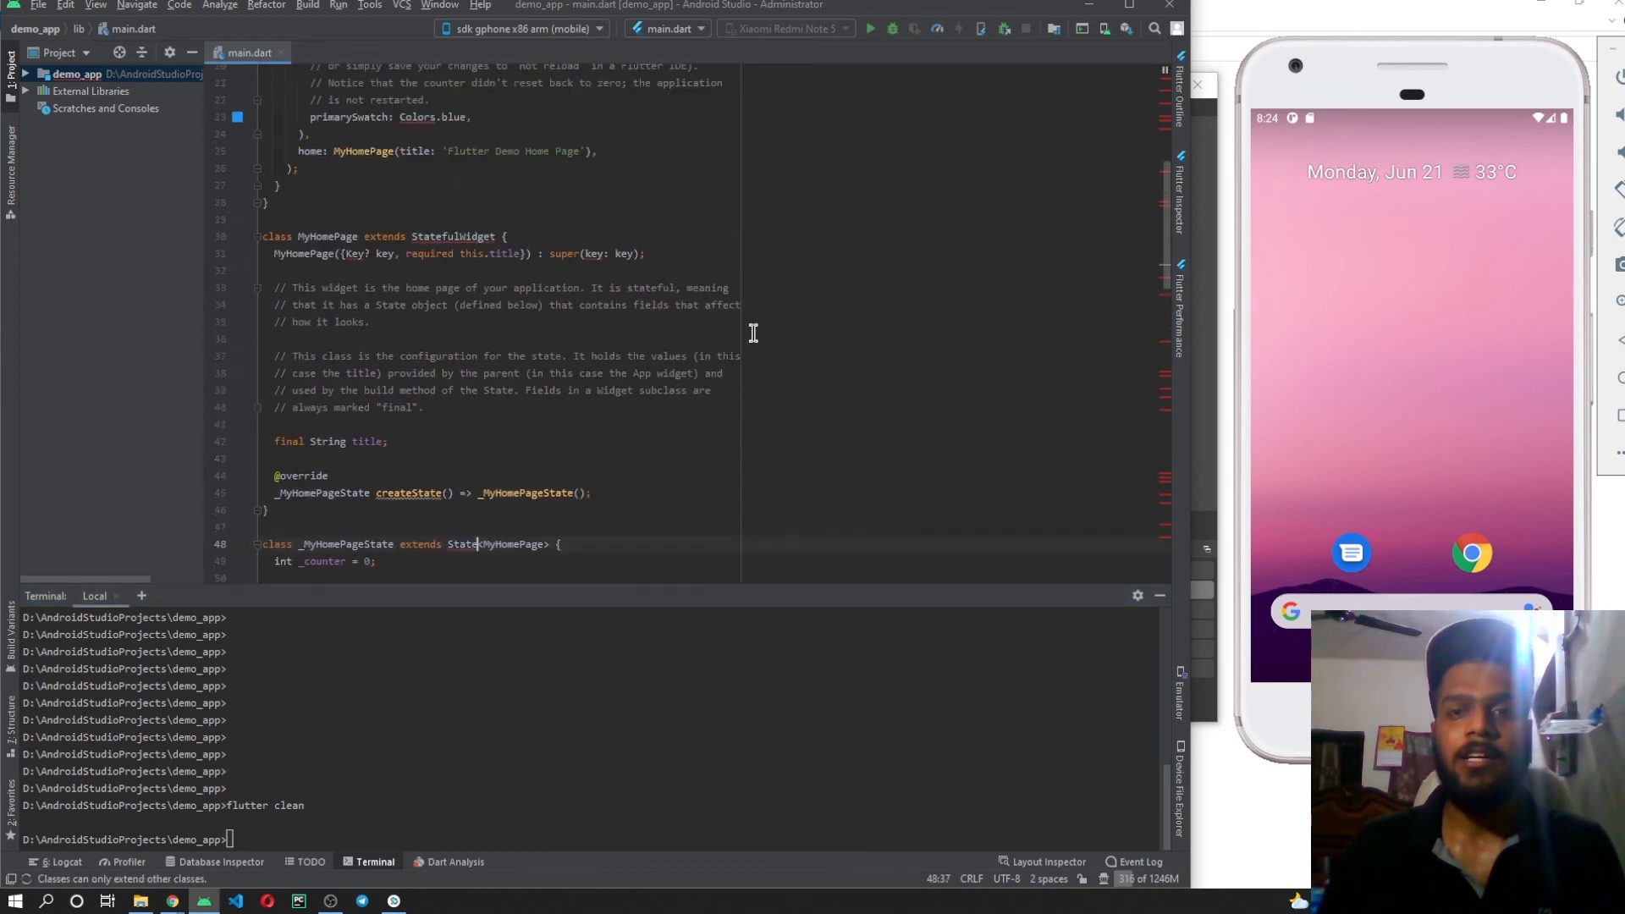
pyautogui.scroll(7, 754, 333)
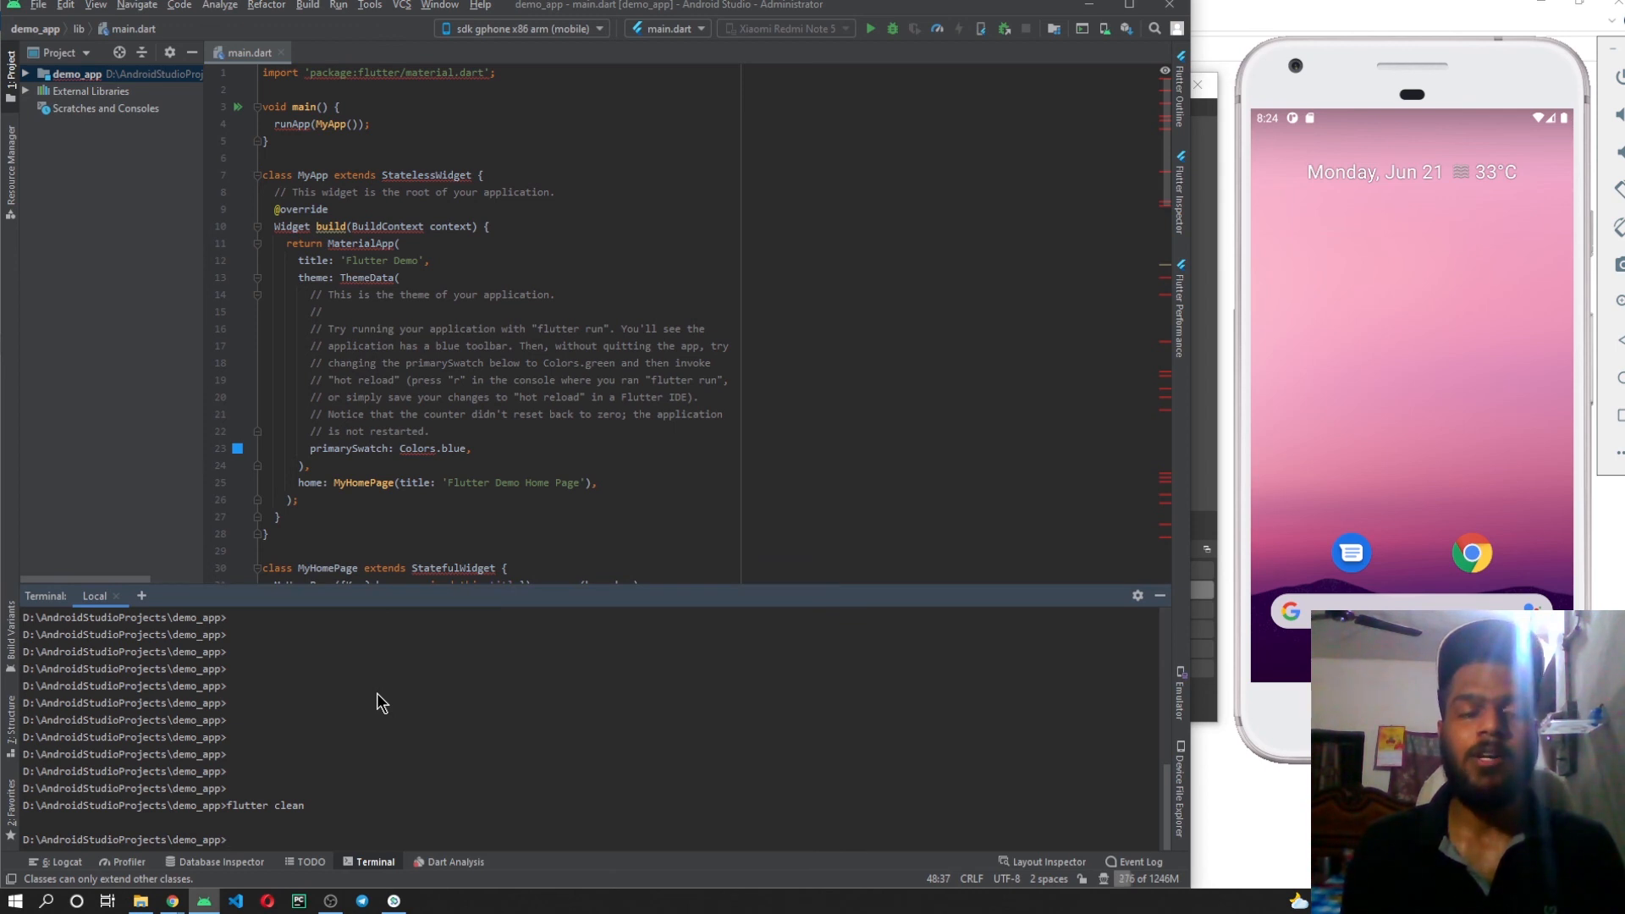
# Run "flutter pub get" to fetch the demo_app packages again and recheck the StatelessWidget class in main.dart.
pyautogui.write('flutter pub get')
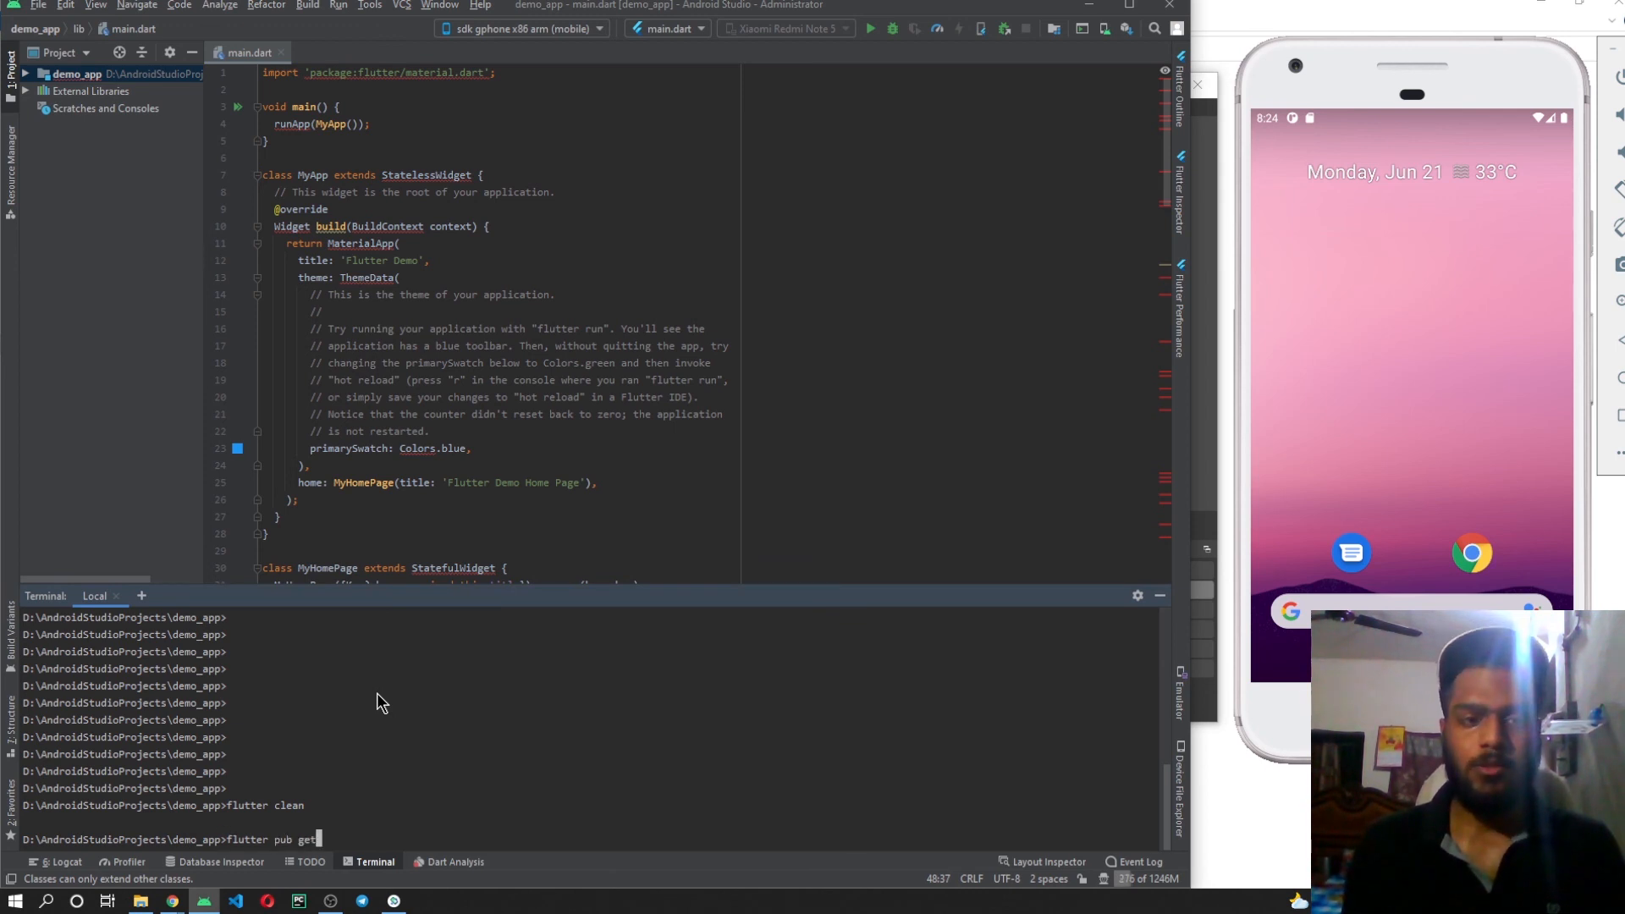
pyautogui.press('Return')
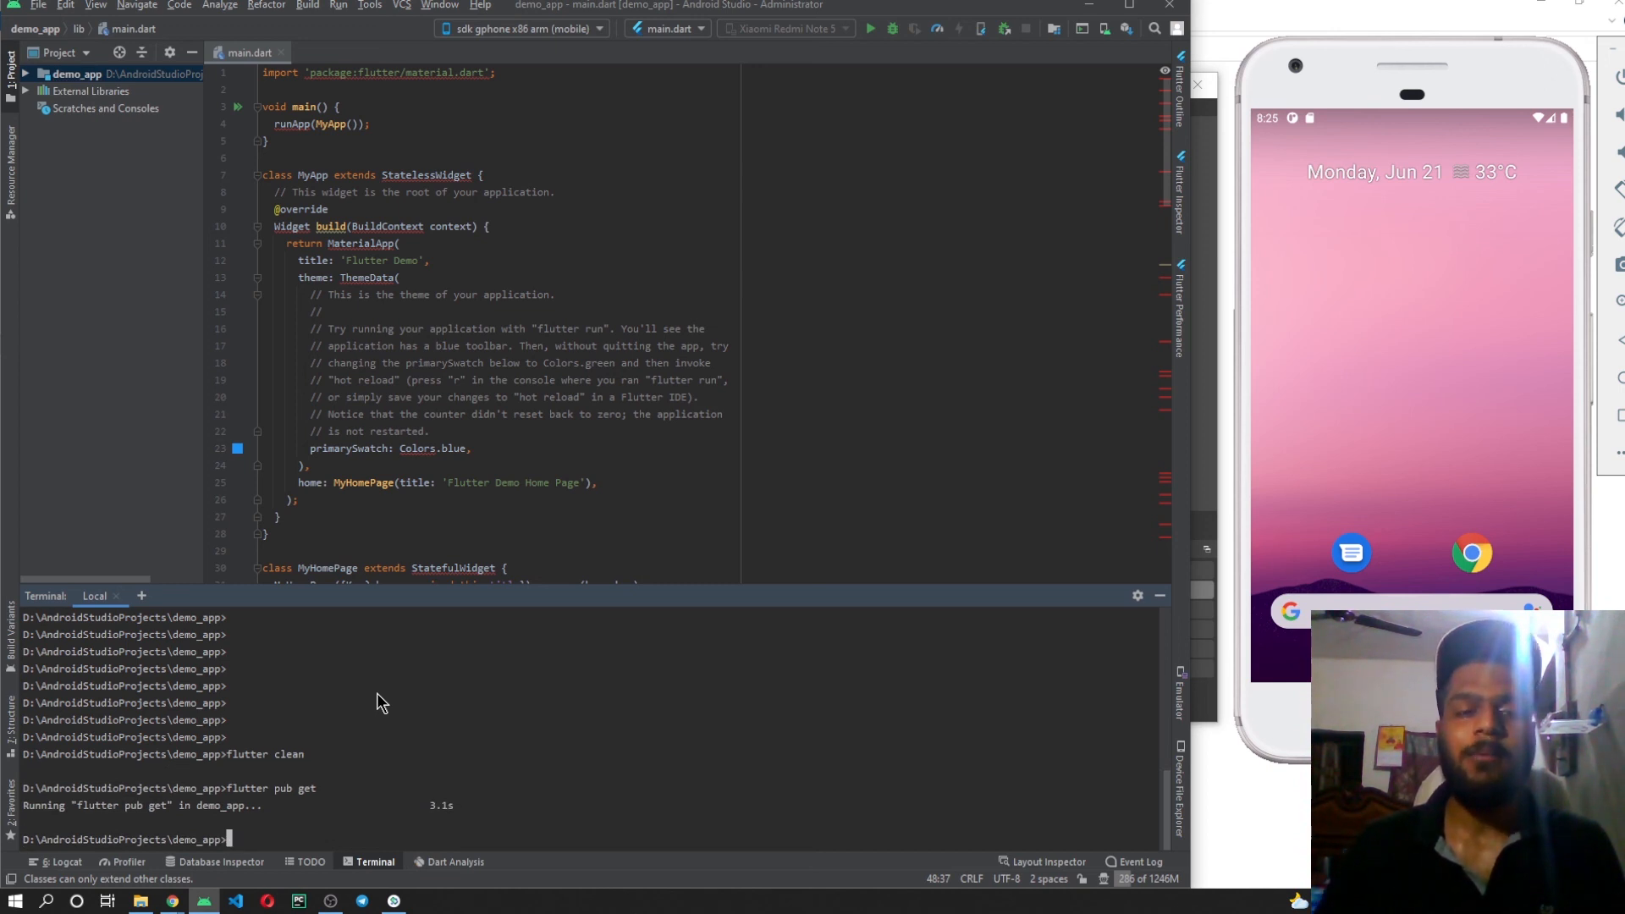
pyautogui.scroll(-19, 442, 181)
pyautogui.scroll(20, 442, 181)
pyautogui.click(418, 176)
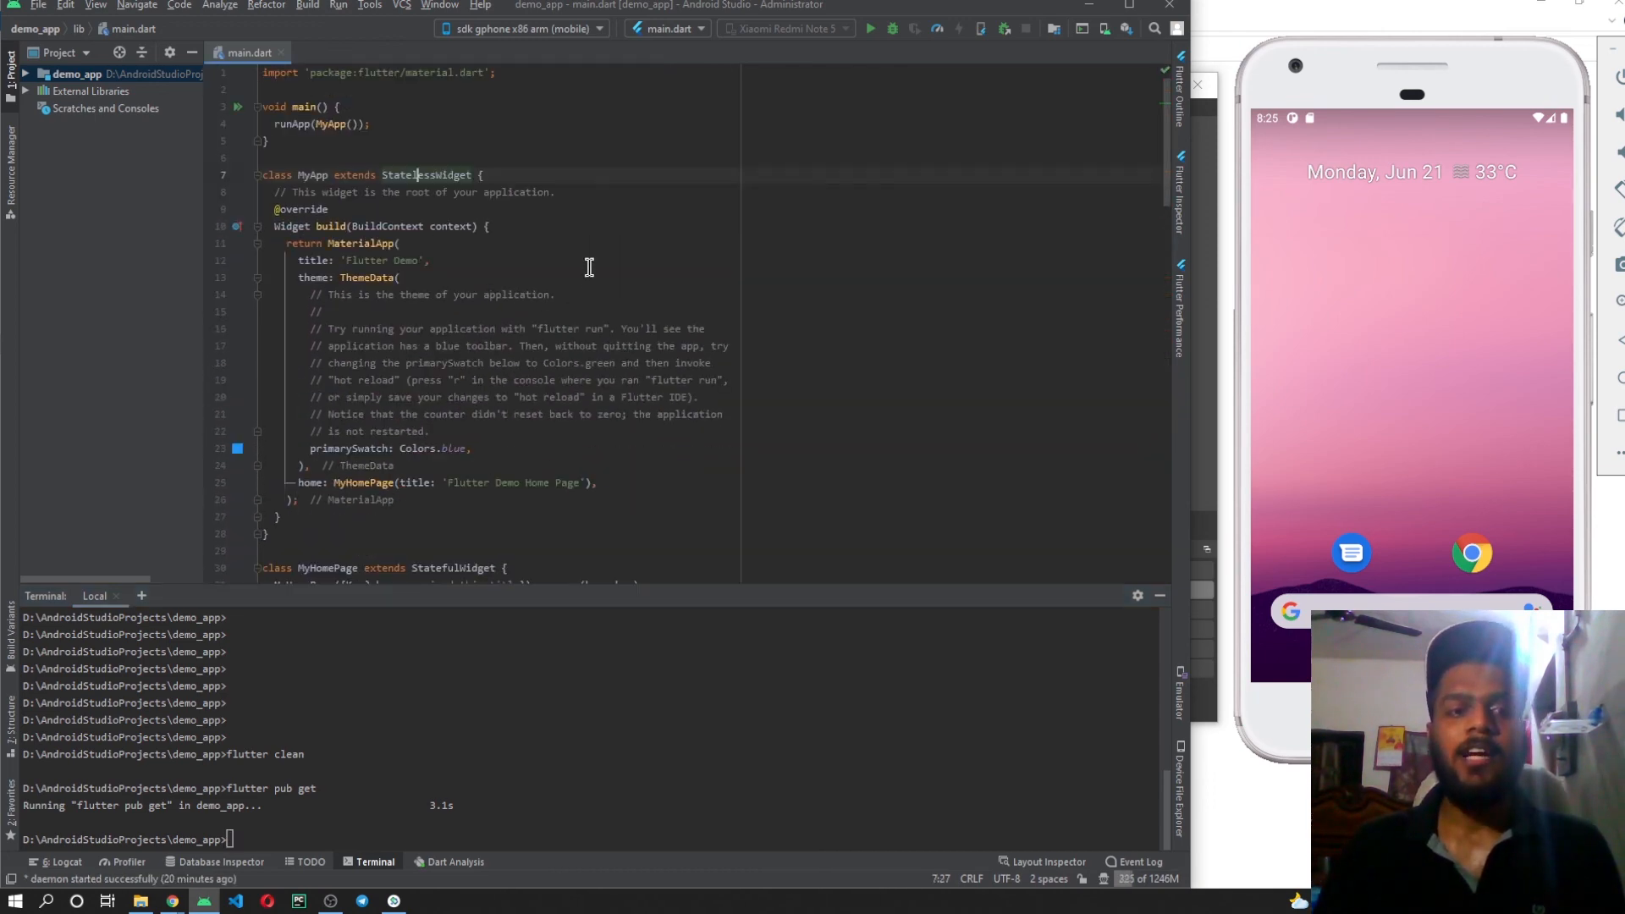